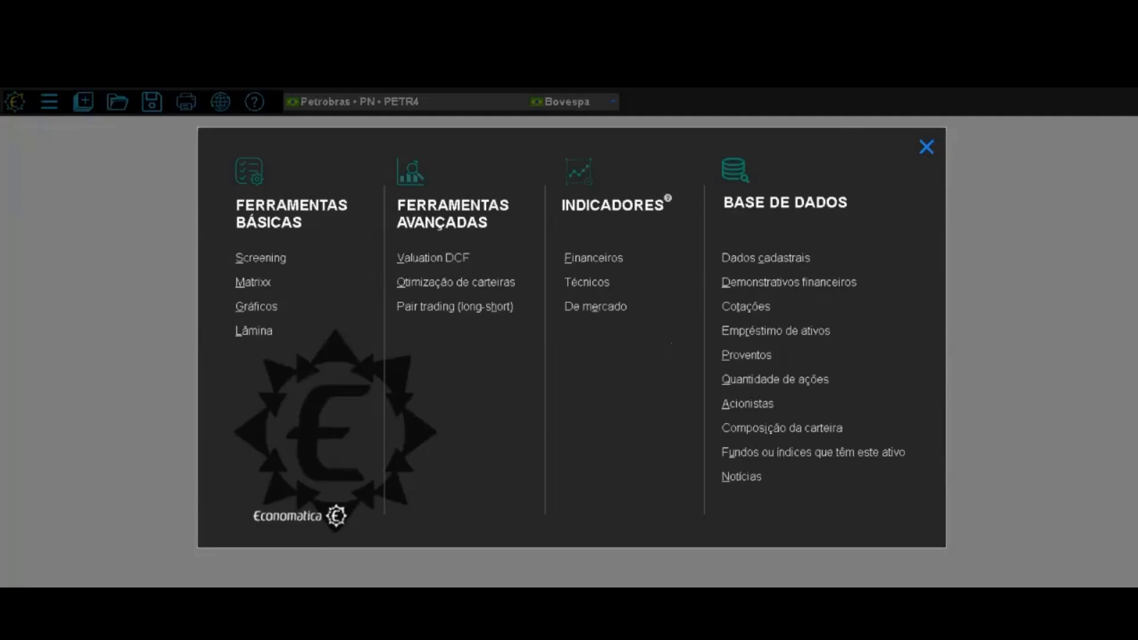
# Open the Demonstrativos financeiros database and change the current asset to VALE3
pyautogui.click(831, 287)
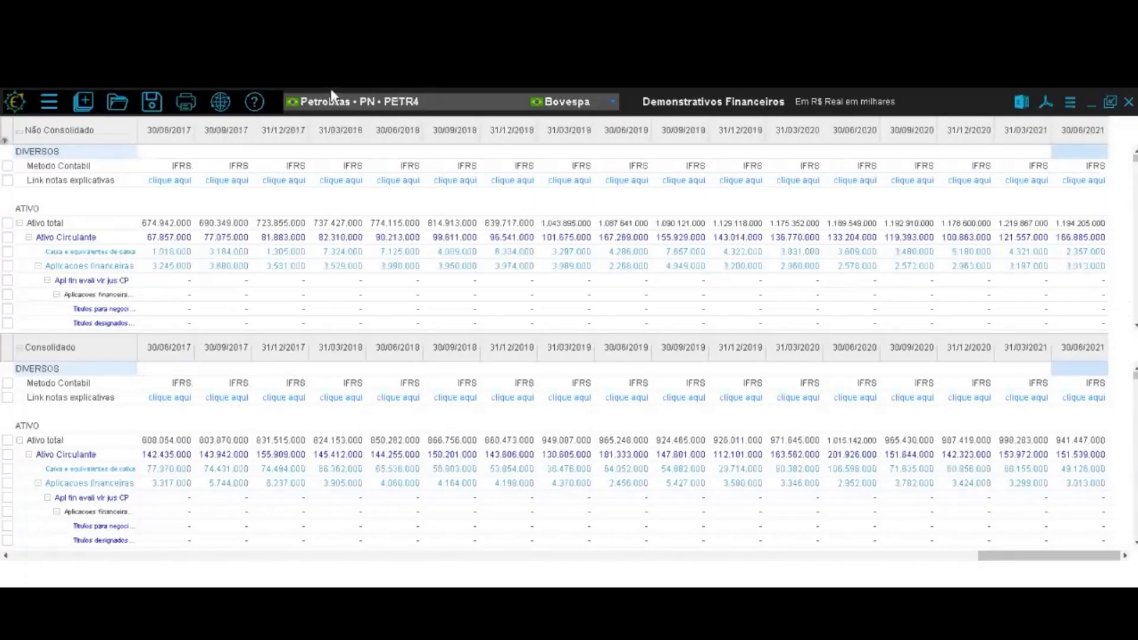
pyautogui.click(426, 112)
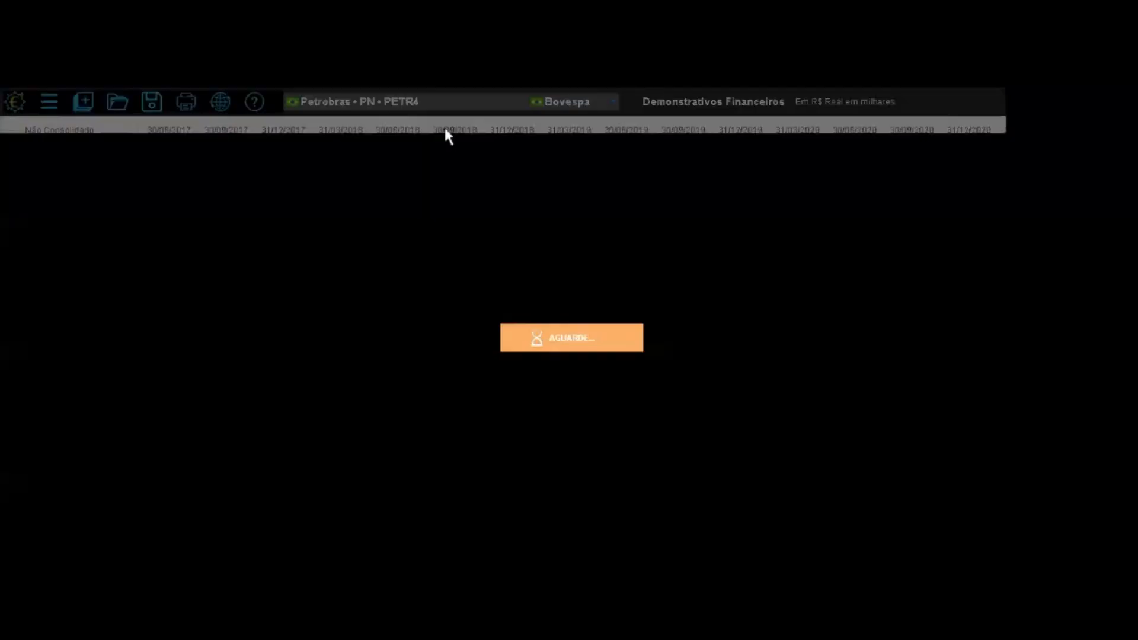
pyautogui.write('vale')
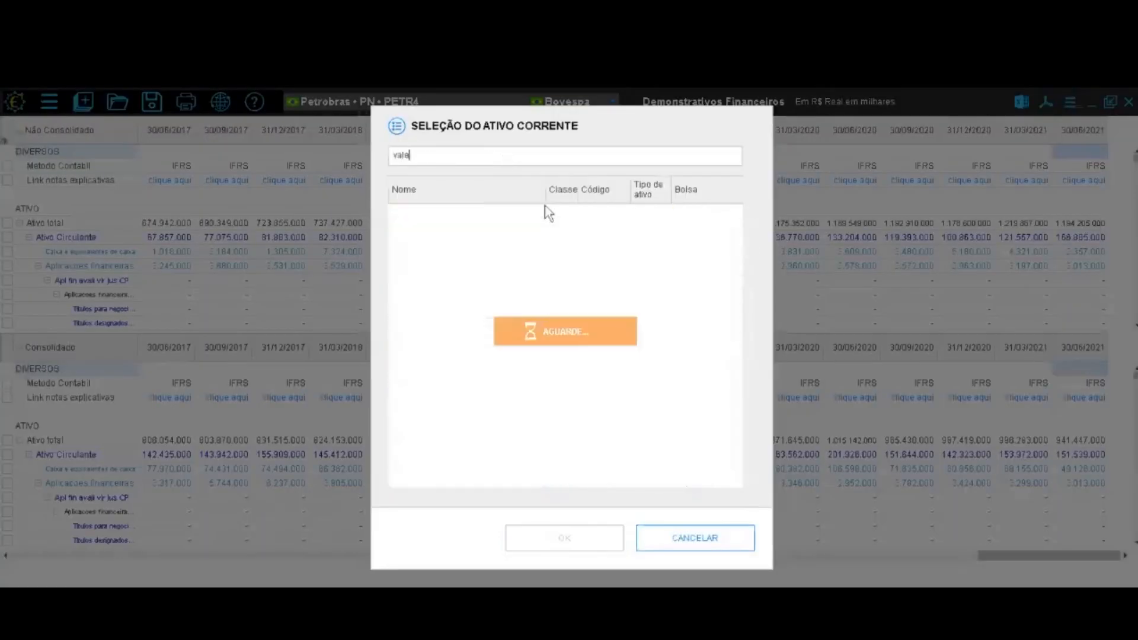
pyautogui.write('3')
pyautogui.press('Return')
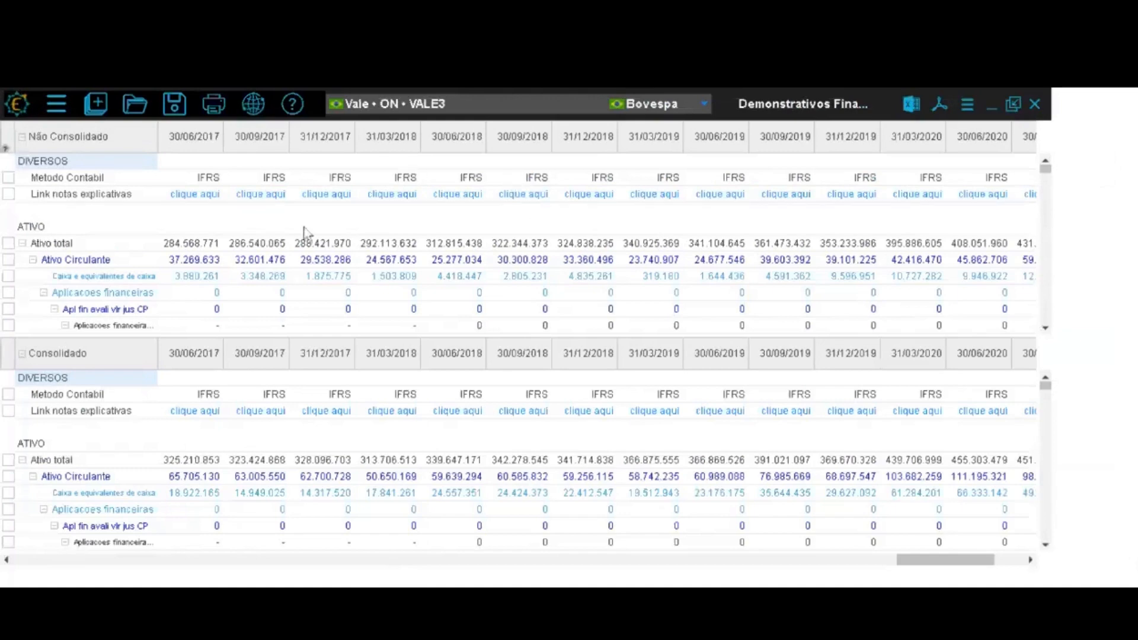
# Close the Demonstrativos Financeiros window, leaving the workspace empty
pyautogui.click(97, 116)
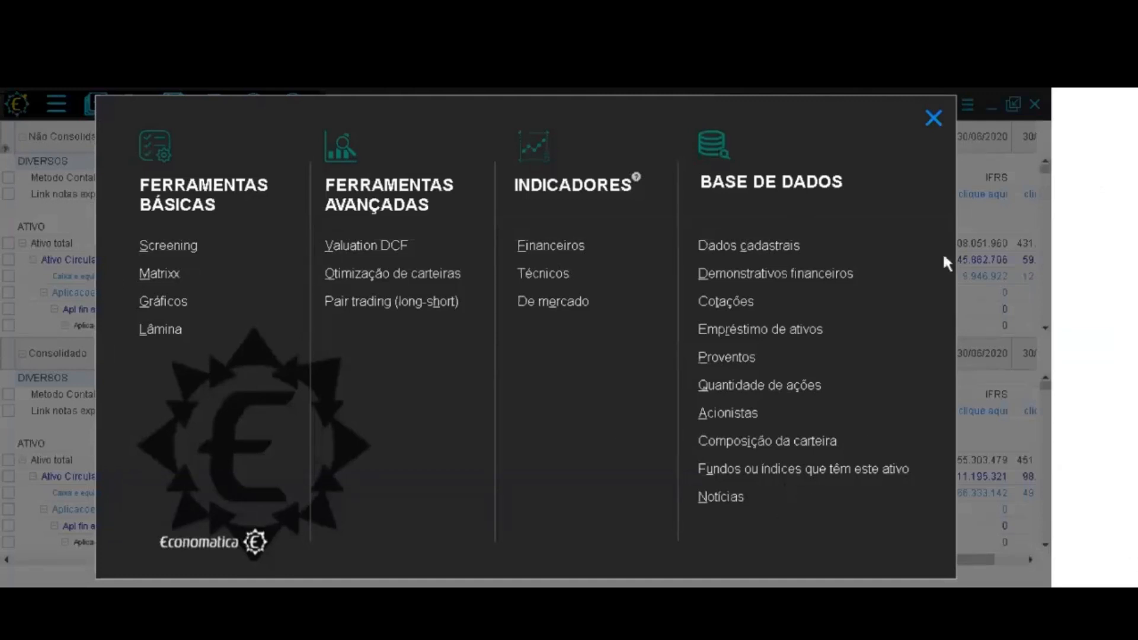
pyautogui.click(934, 120)
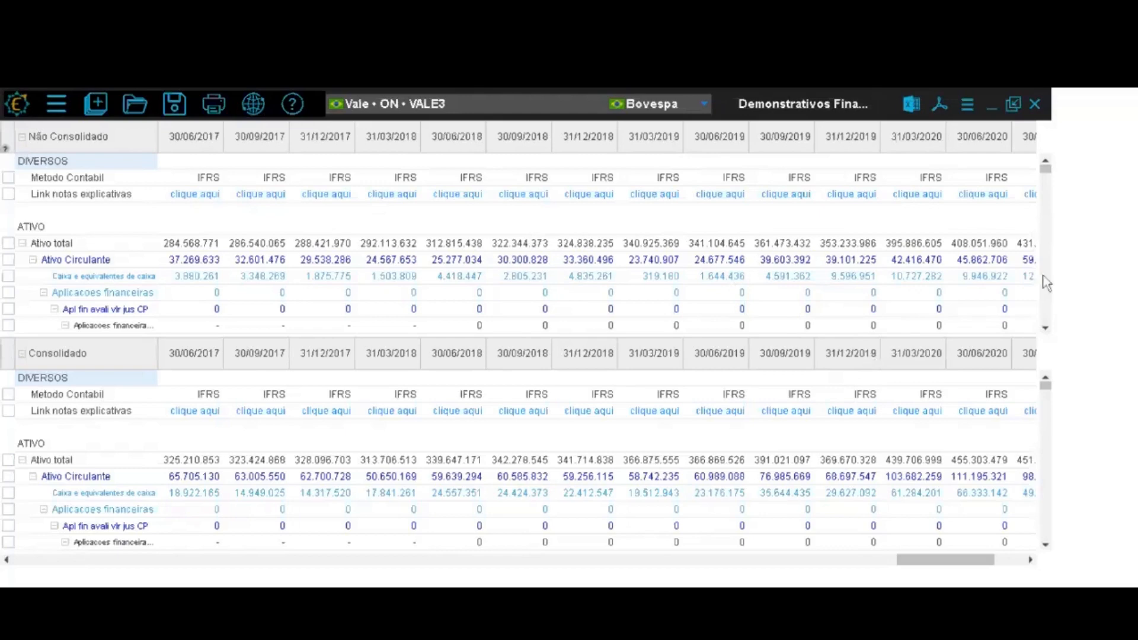
pyautogui.click(1035, 104)
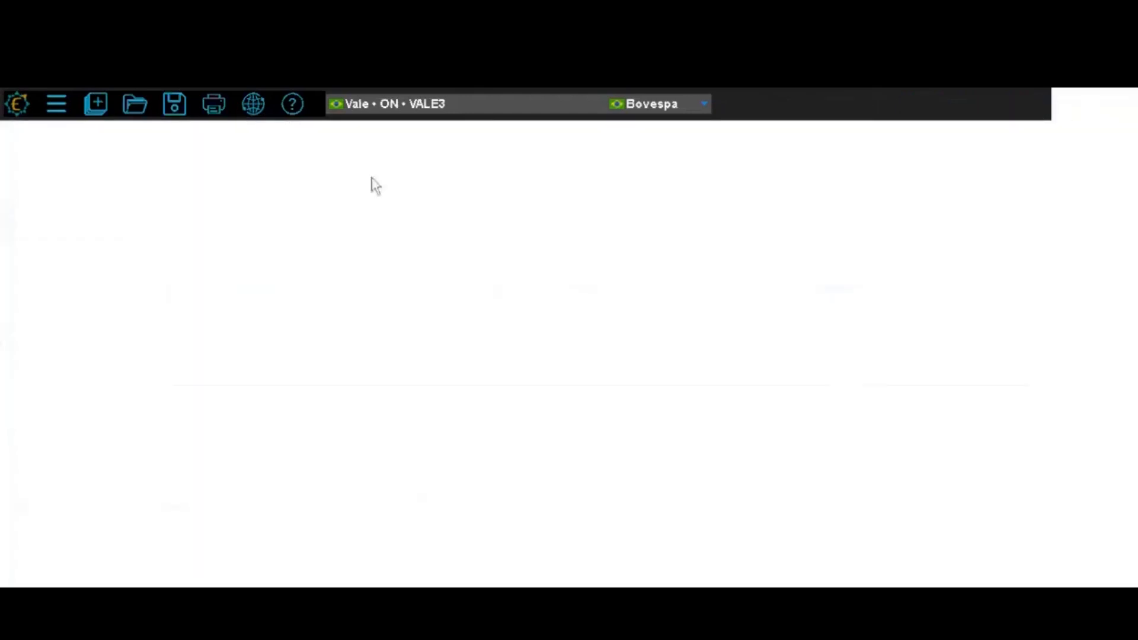
pyautogui.click(95, 98)
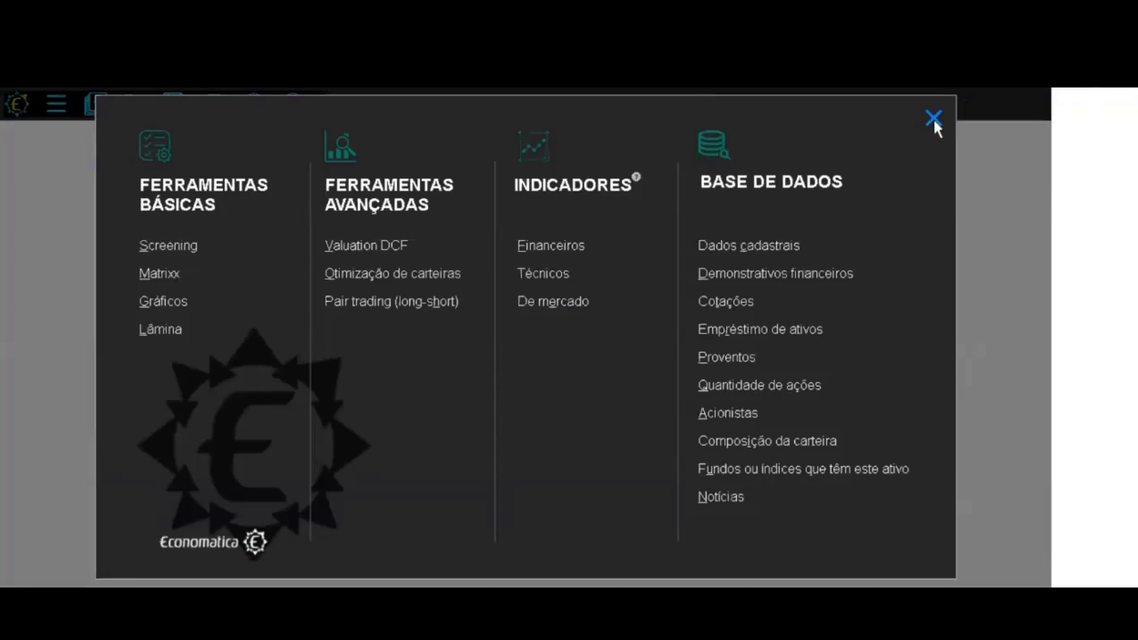
pyautogui.click(574, 247)
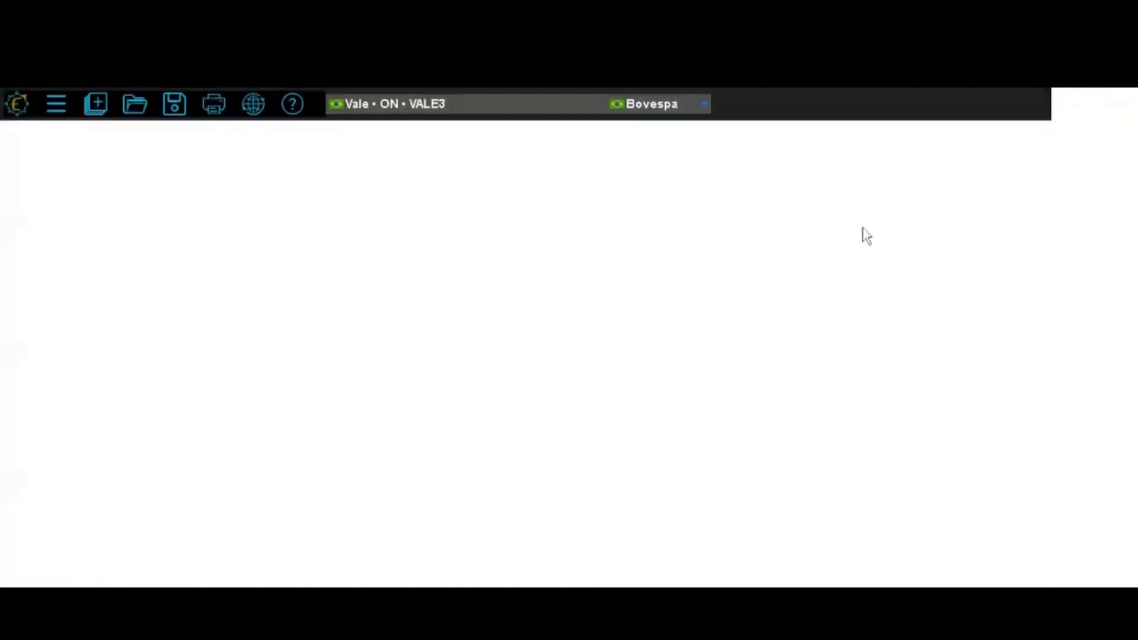
pyautogui.click(94, 100)
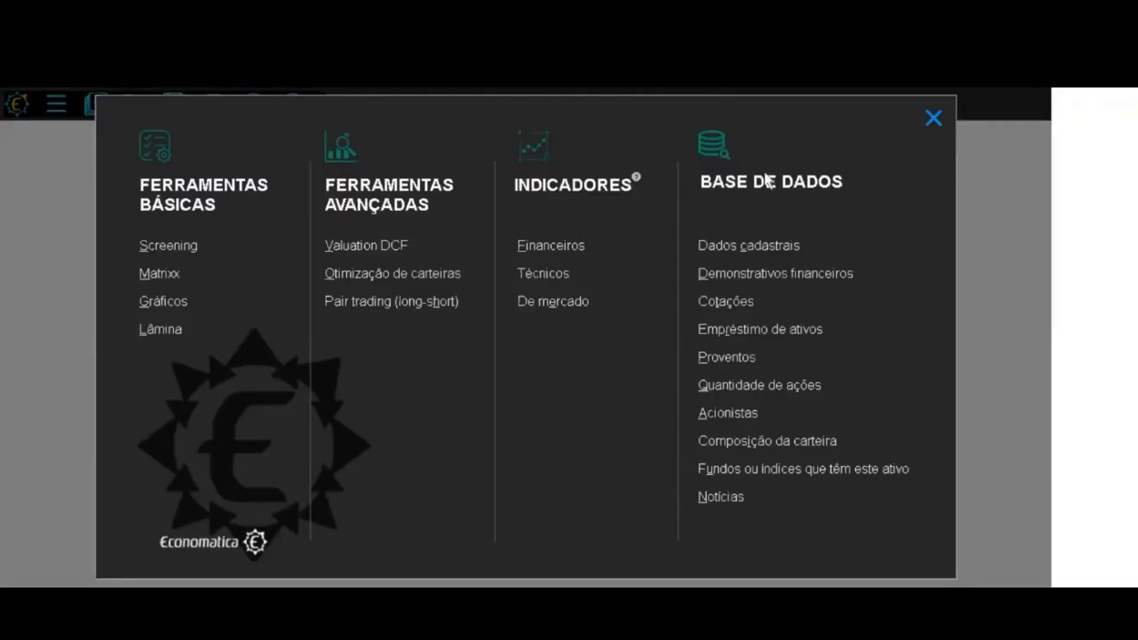
pyautogui.click(934, 118)
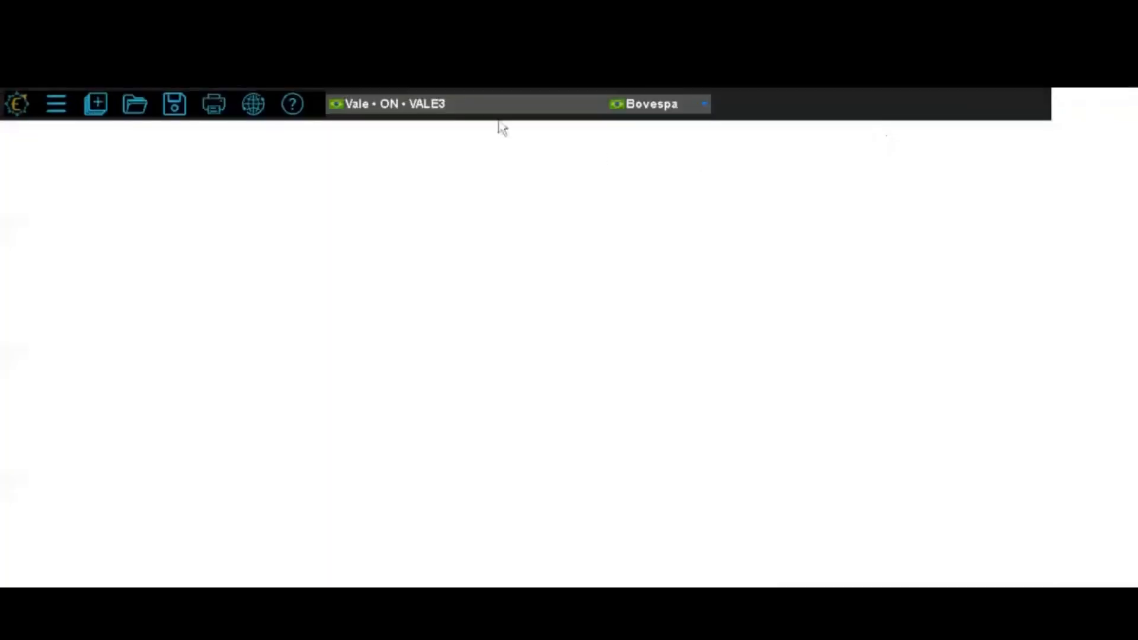
# Examine Vale's share classes, codes and exchanges in the current-asset selection list, leaving the selected asset as is
pyautogui.click(702, 108)
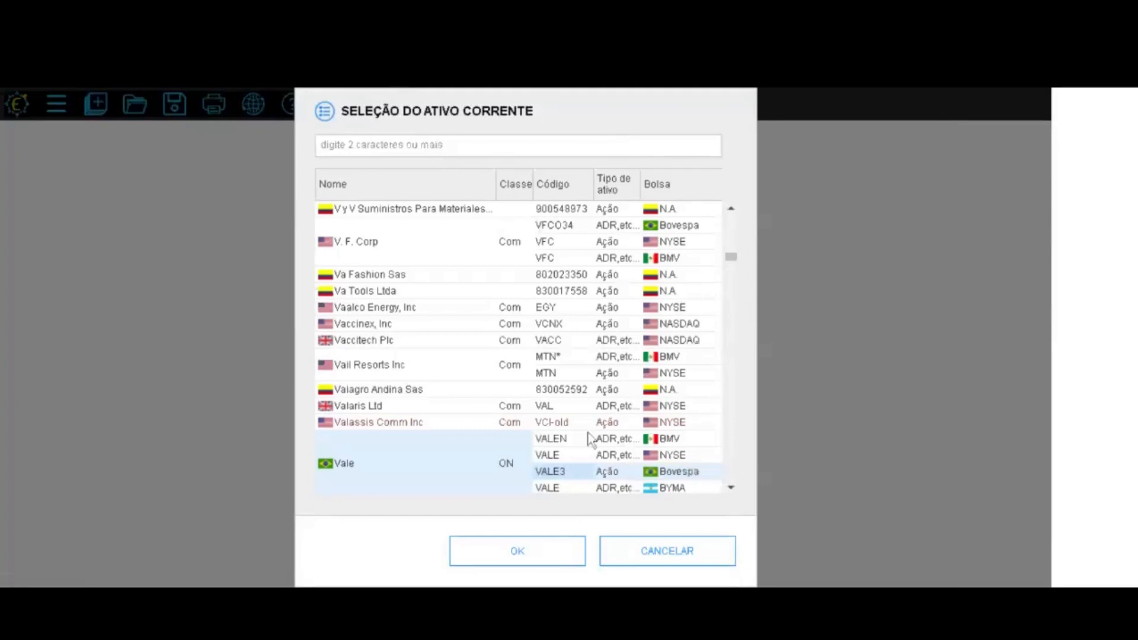
pyautogui.click(732, 488)
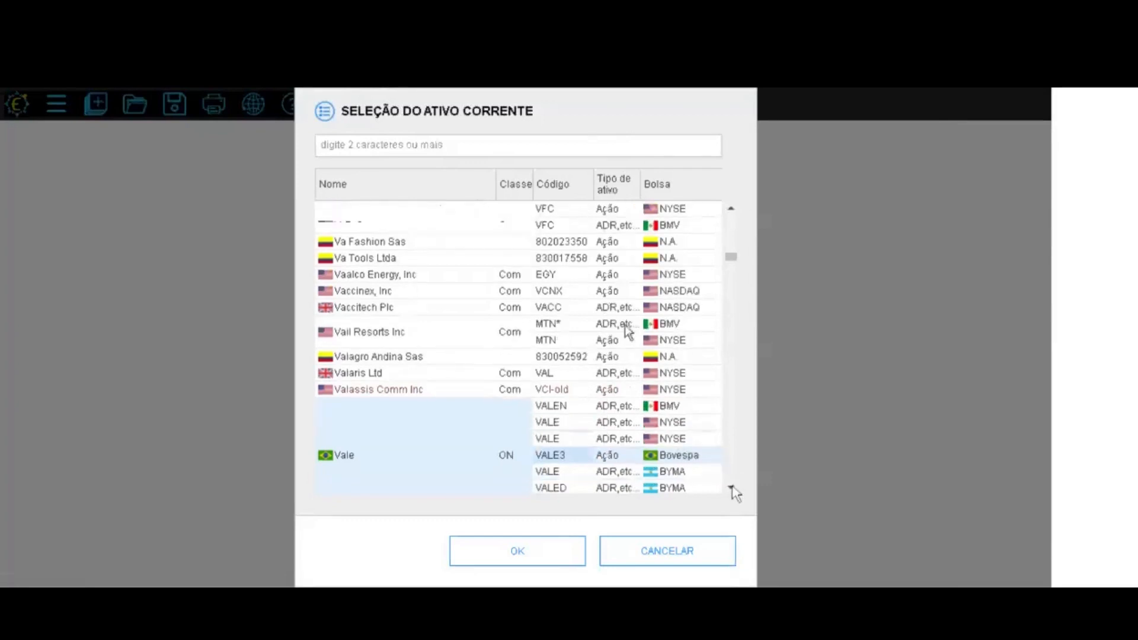
pyautogui.click(731, 488)
pyautogui.click(731, 488)
pyautogui.click(731, 488)
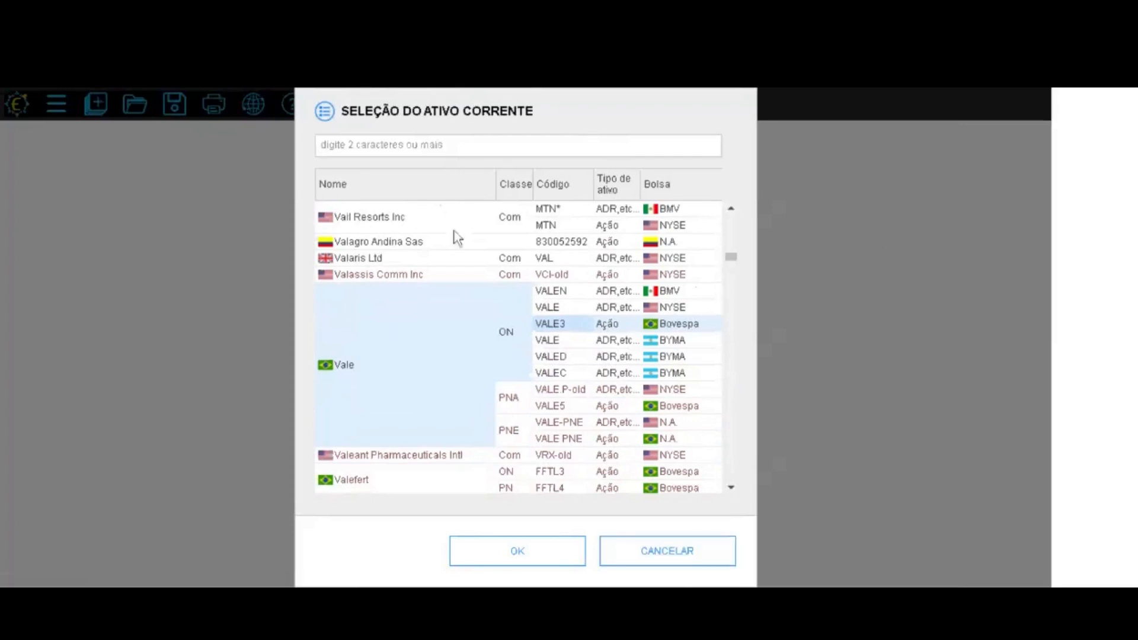
pyautogui.click(727, 562)
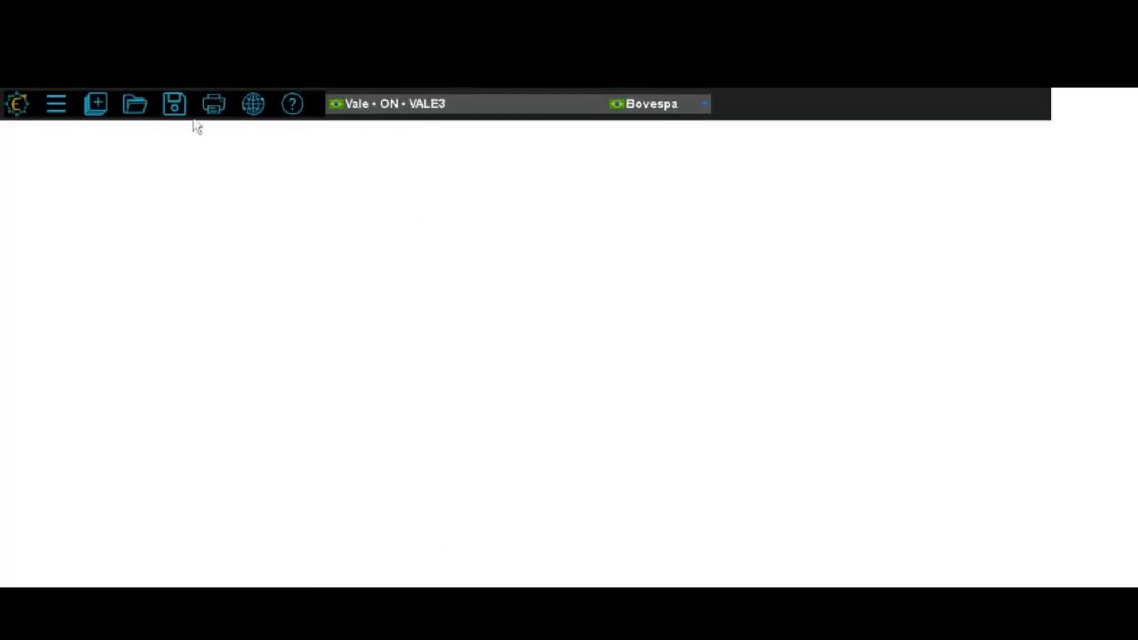
# Open Dados cadastrais for VALE3 and inspect its asset type, trading status, exchange and Bovespa listing segment
pyautogui.click(96, 107)
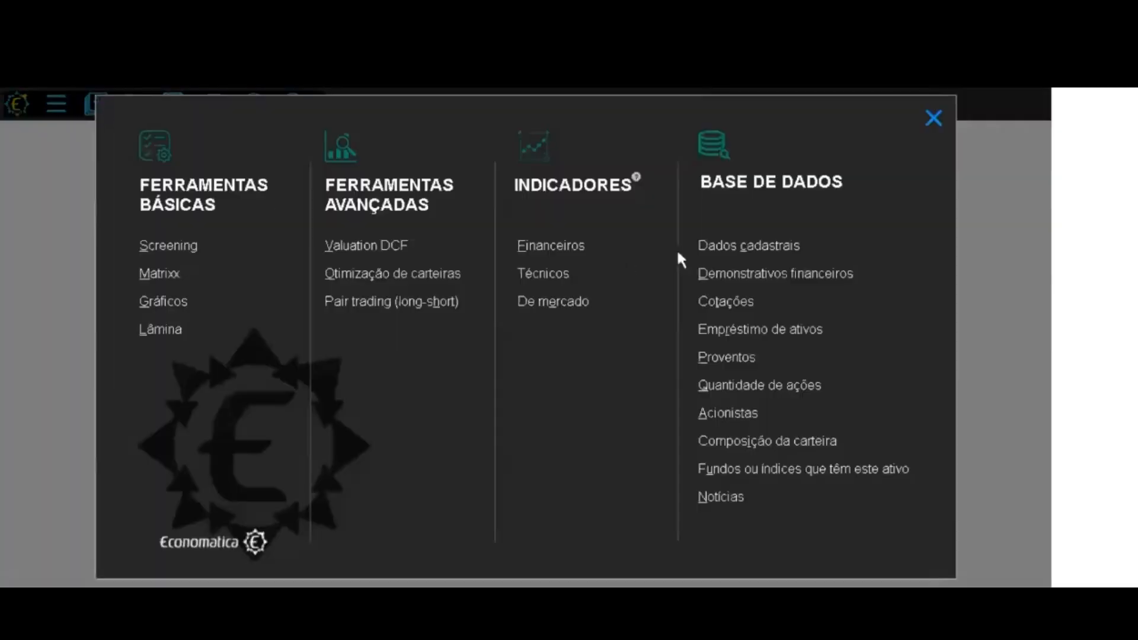
pyautogui.click(776, 248)
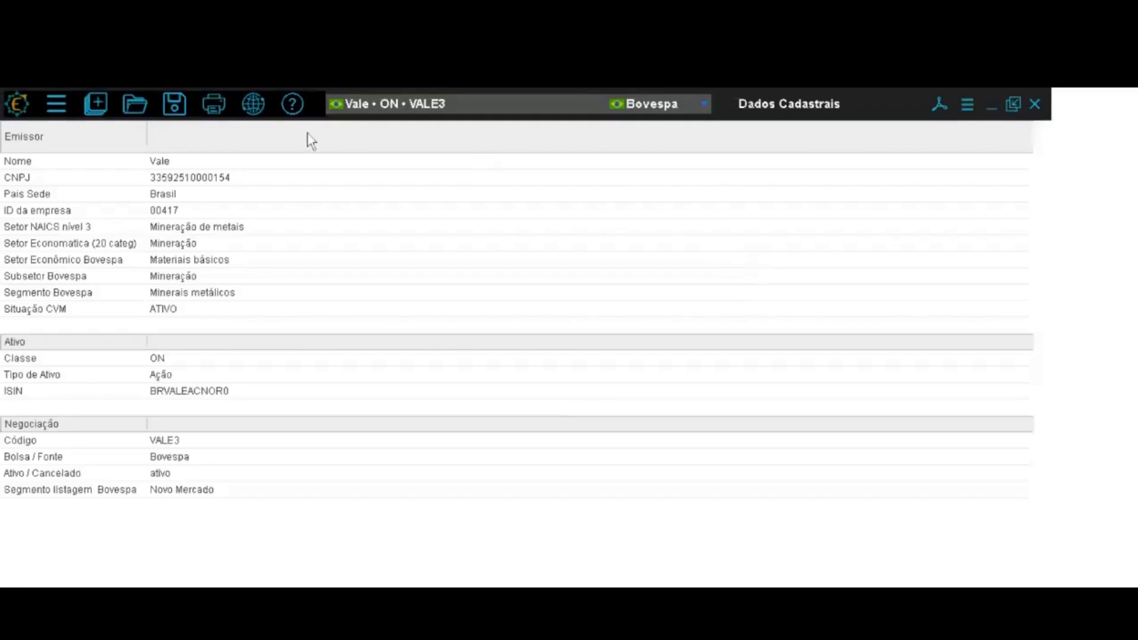
pyautogui.click(172, 377)
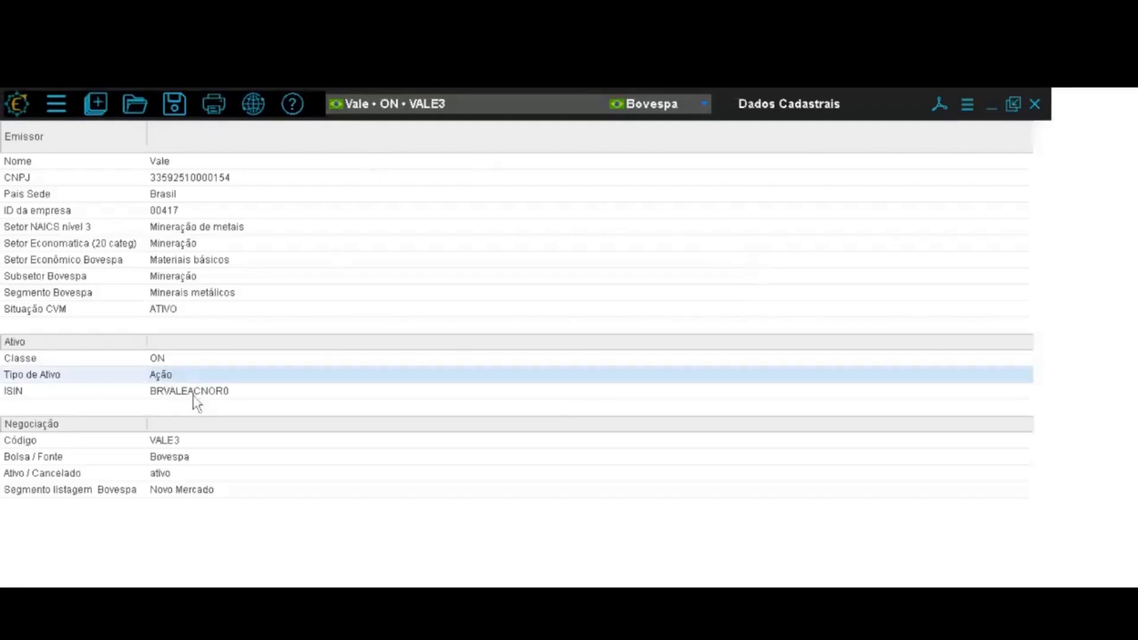
pyautogui.click(158, 474)
pyautogui.click(160, 465)
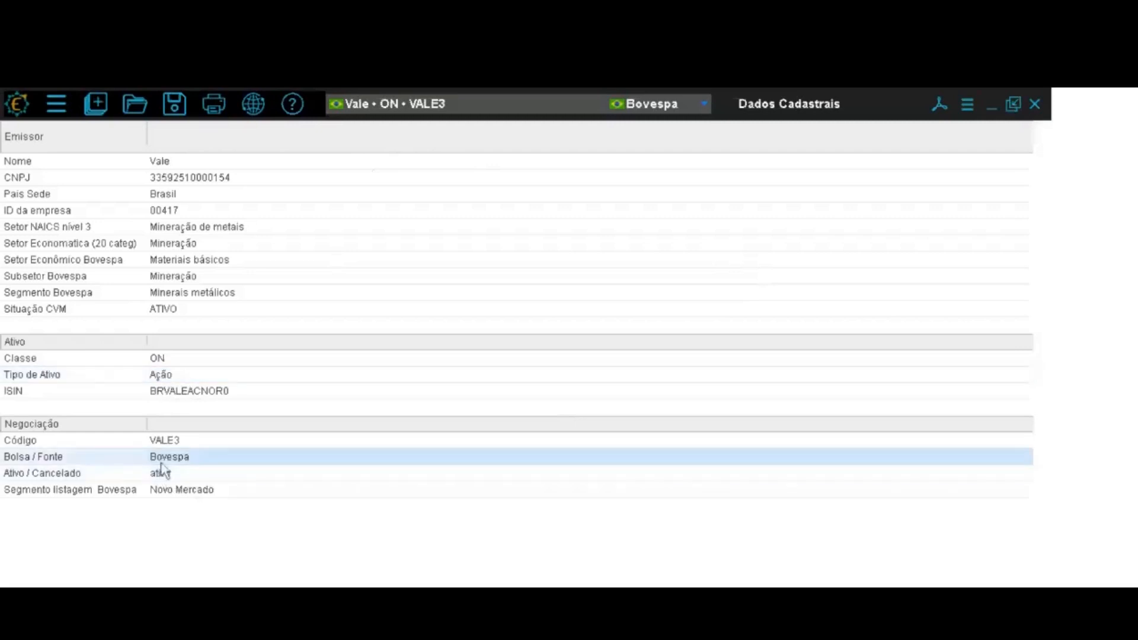
pyautogui.click(180, 491)
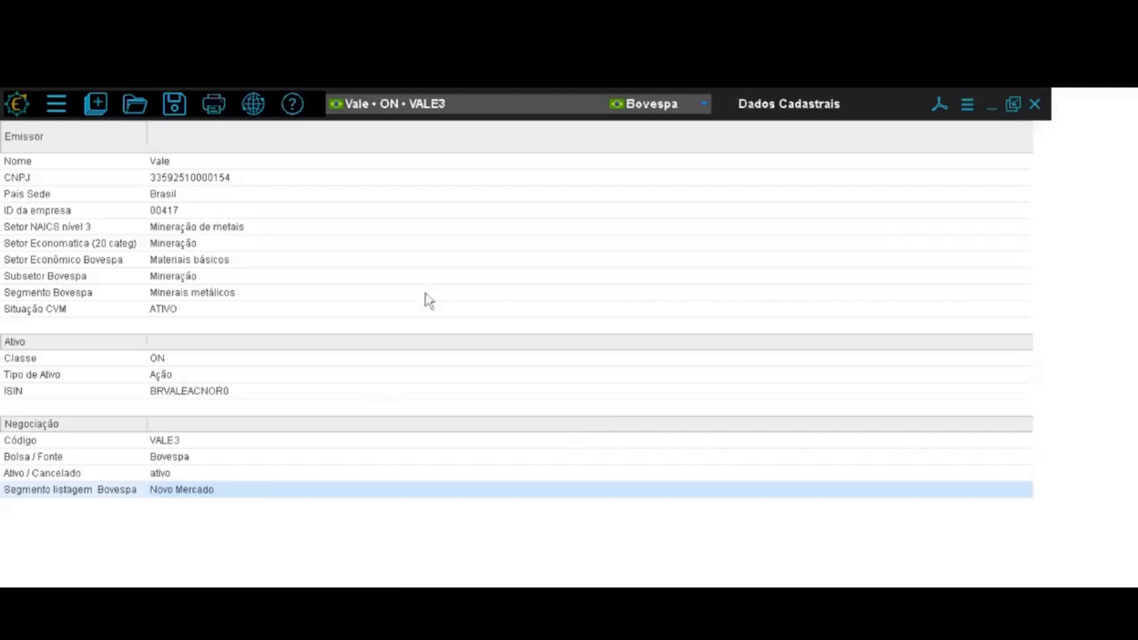
# Switch the current asset to the VALE38 debenture and inspect its asset type in the registration data
pyautogui.click(103, 101)
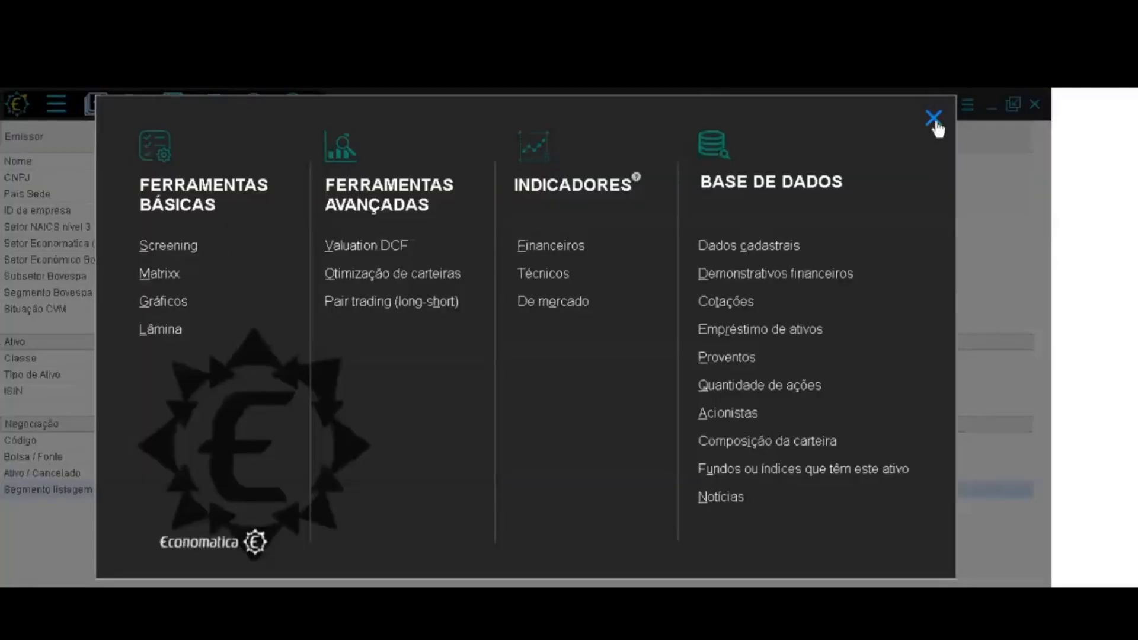
pyautogui.click(934, 119)
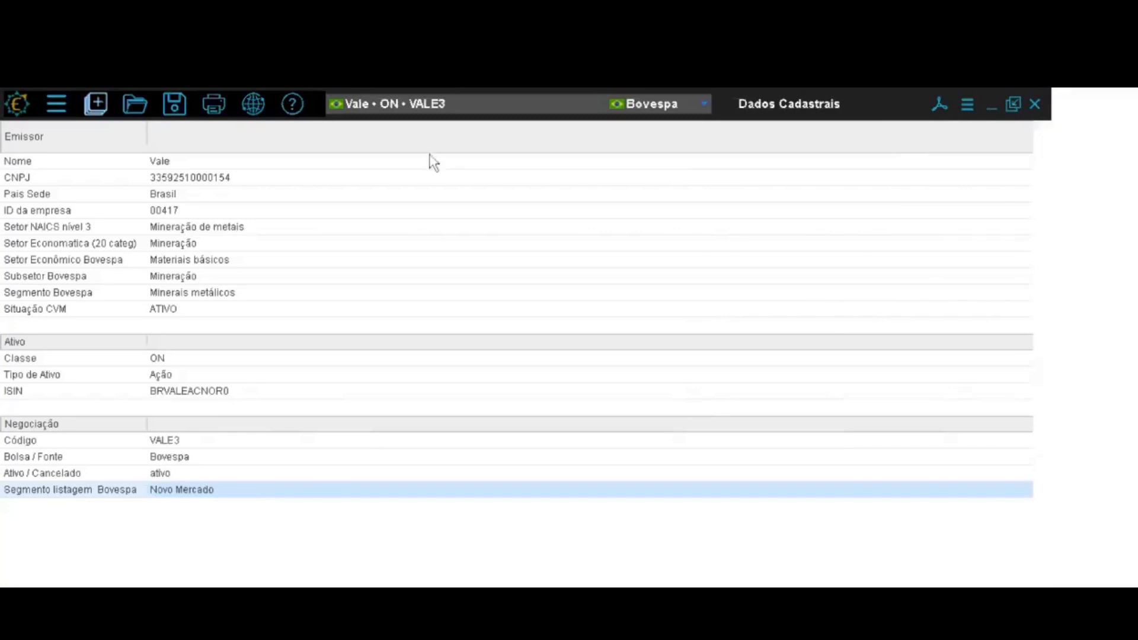
pyautogui.click(448, 106)
pyautogui.write('v')
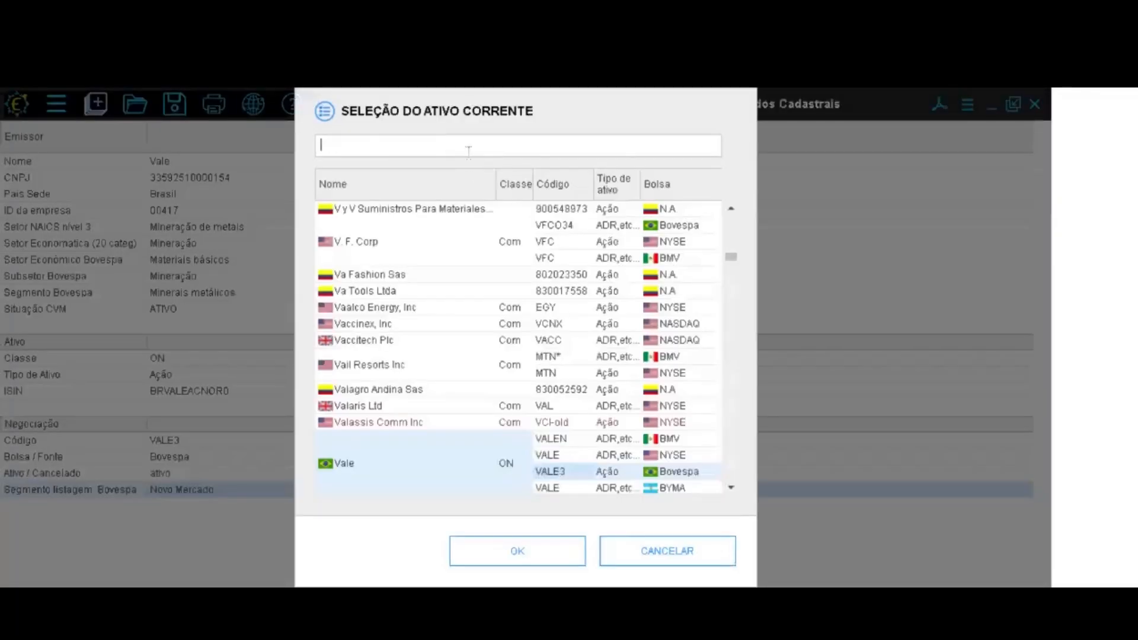
pyautogui.write('ale38')
pyautogui.press('Return')
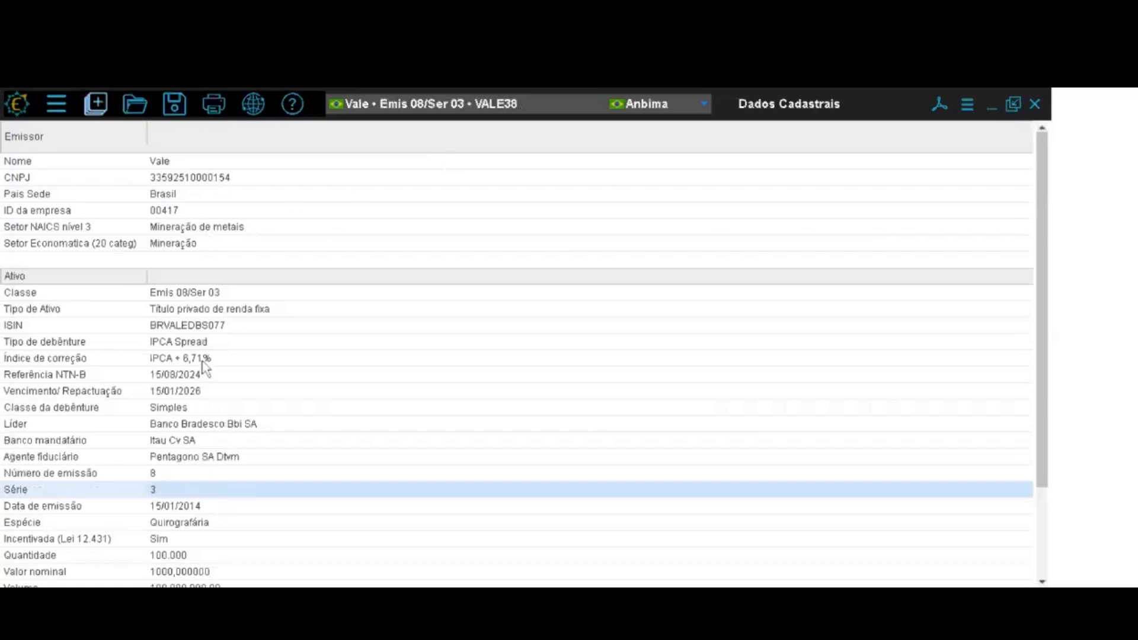
pyautogui.click(228, 309)
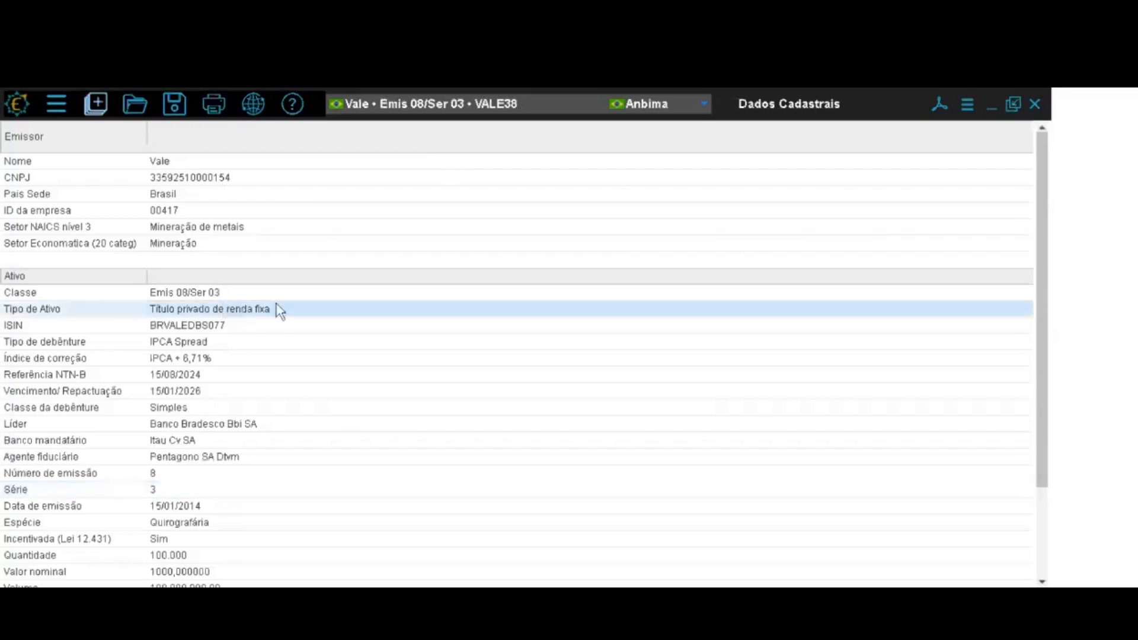
# Change the current asset to the Ibovespa index and inspect its asset type in the registration data
pyautogui.click(392, 107)
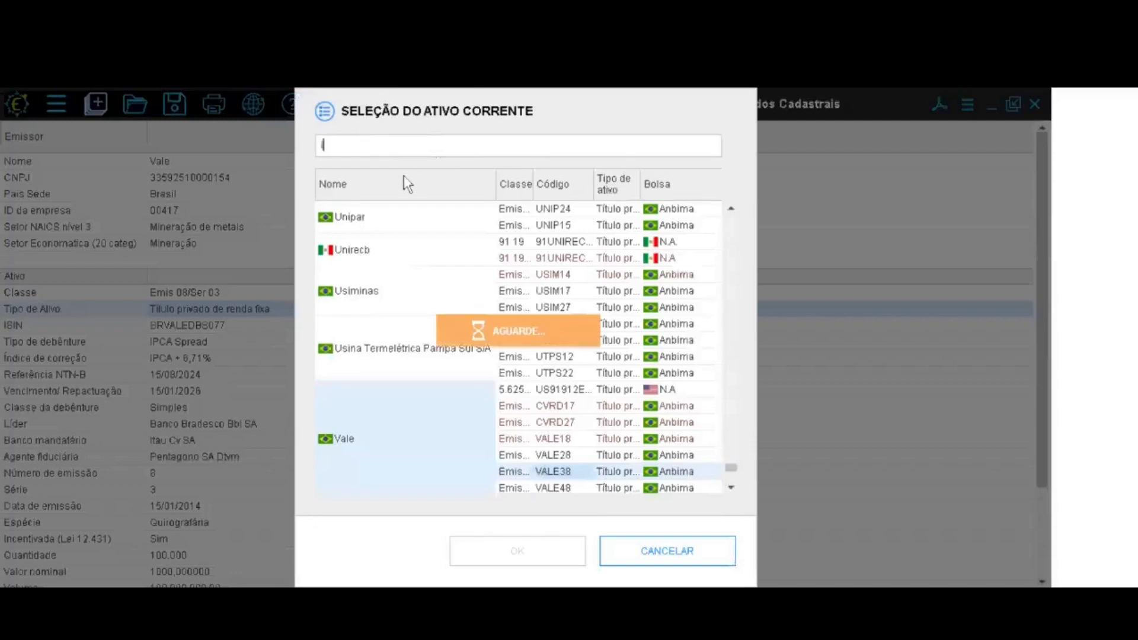
pyautogui.write('ibove')
pyautogui.press('Return')
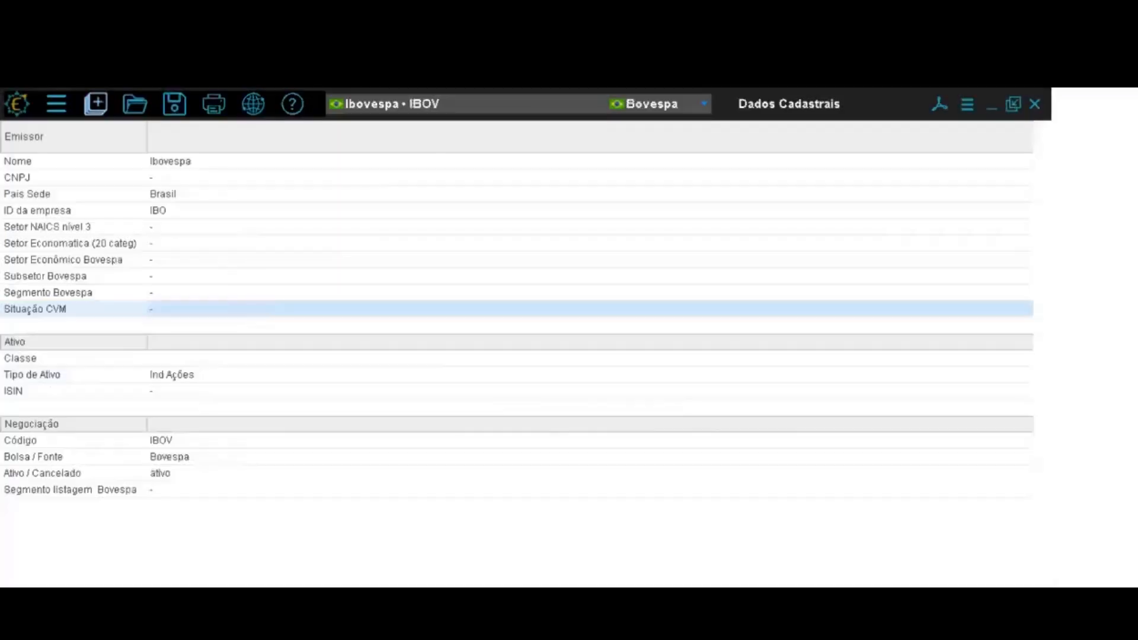
pyautogui.click(170, 376)
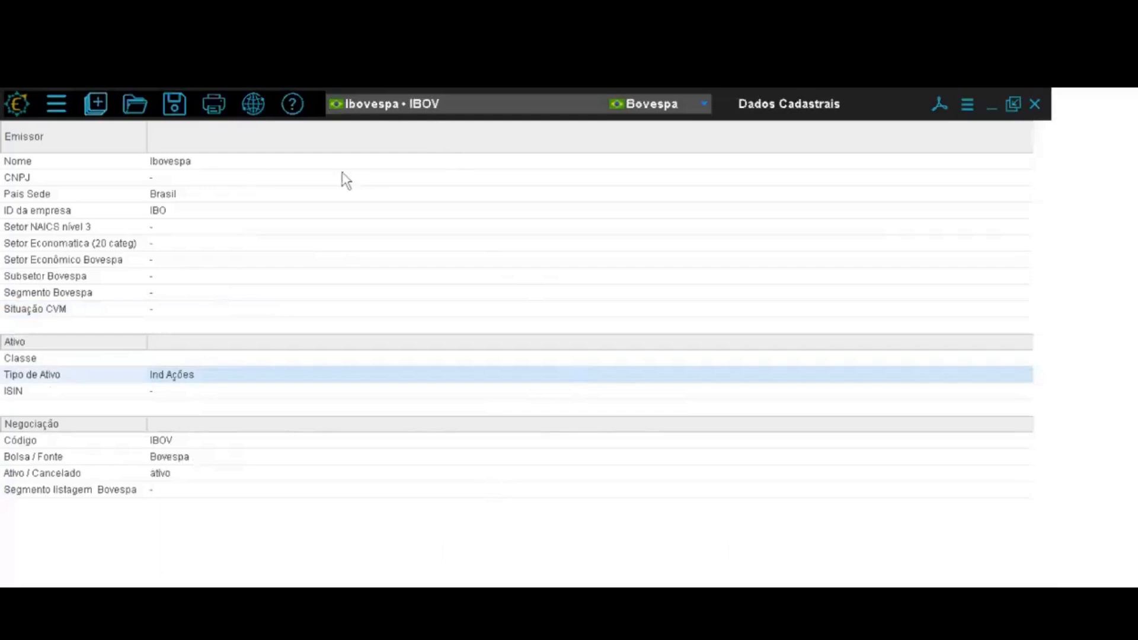
# Set the current asset back to VALE3 and close the Dados Cadastrais window
pyautogui.click(434, 114)
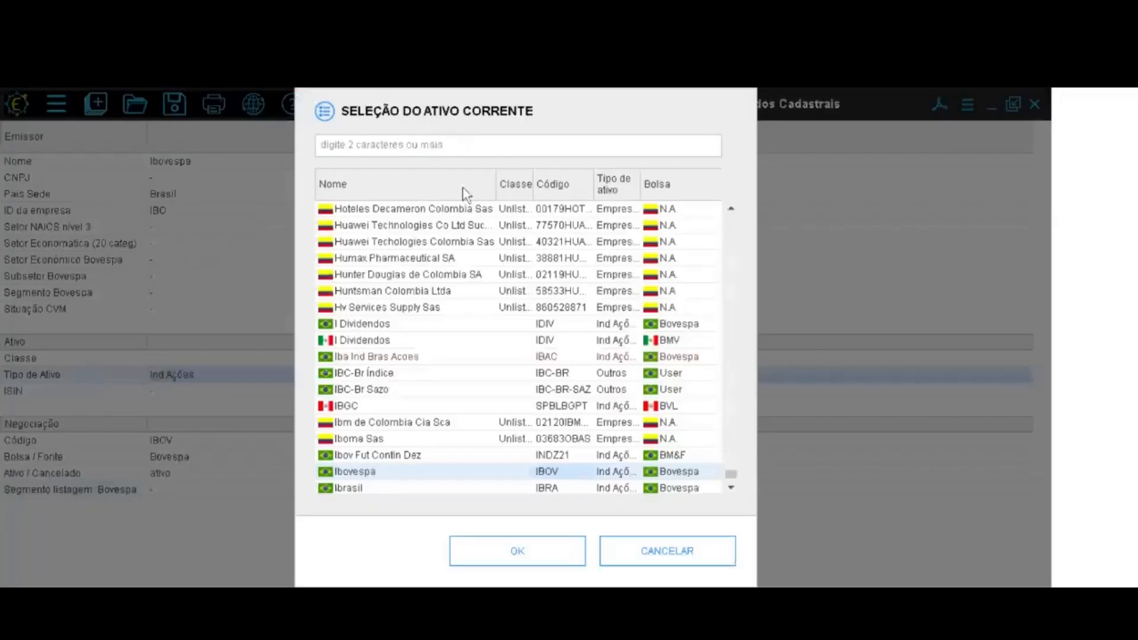
pyautogui.write('vale3')
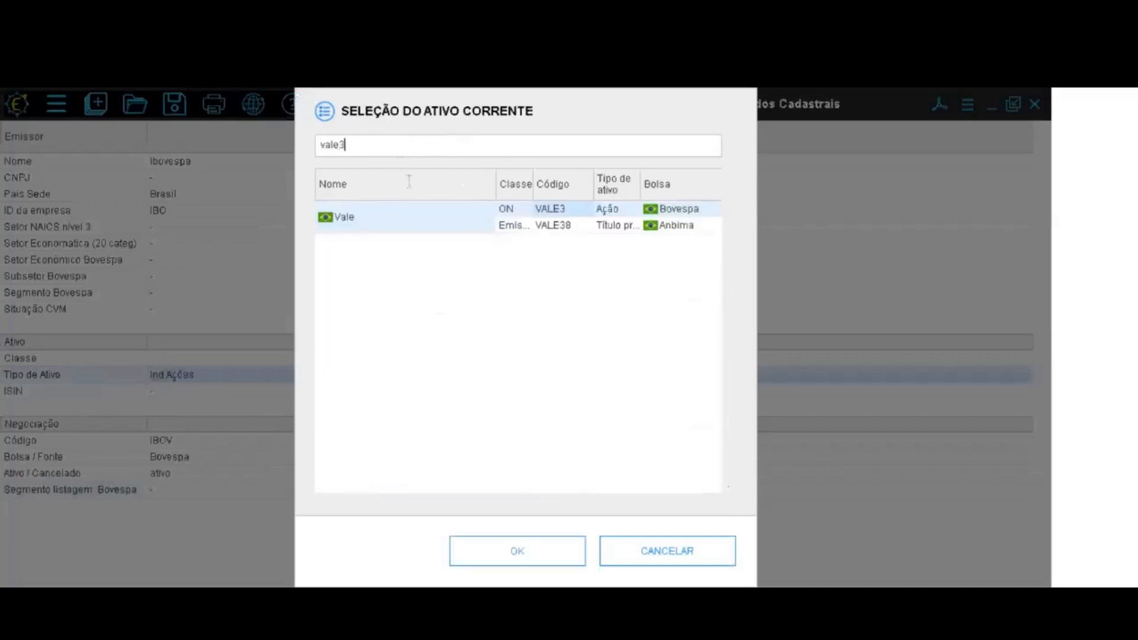
pyautogui.press('Return')
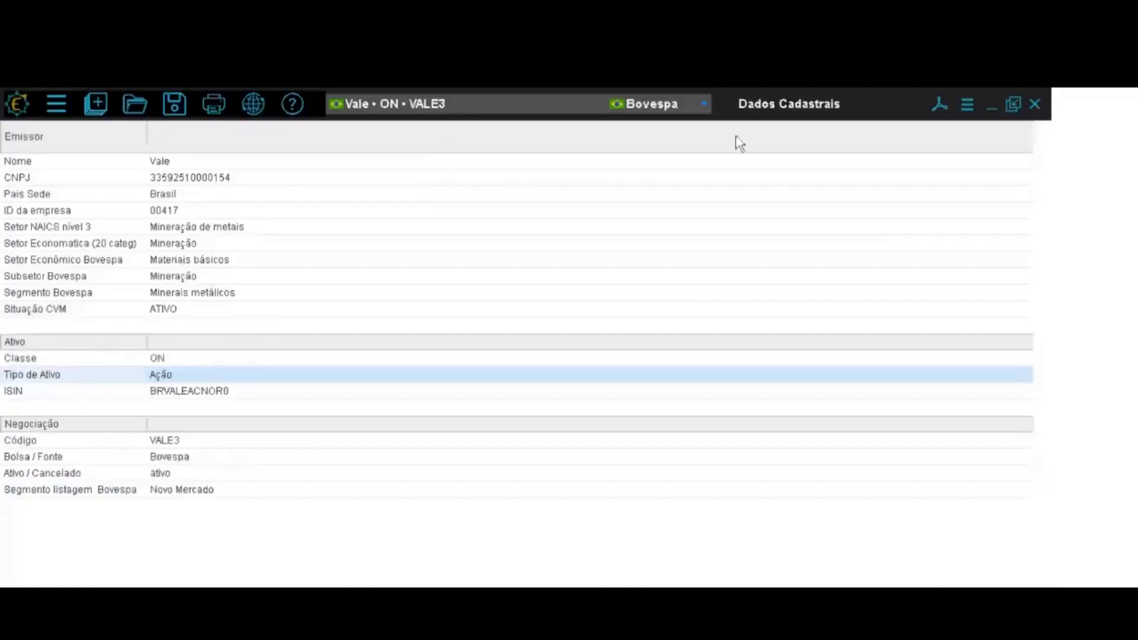
pyautogui.click(1035, 104)
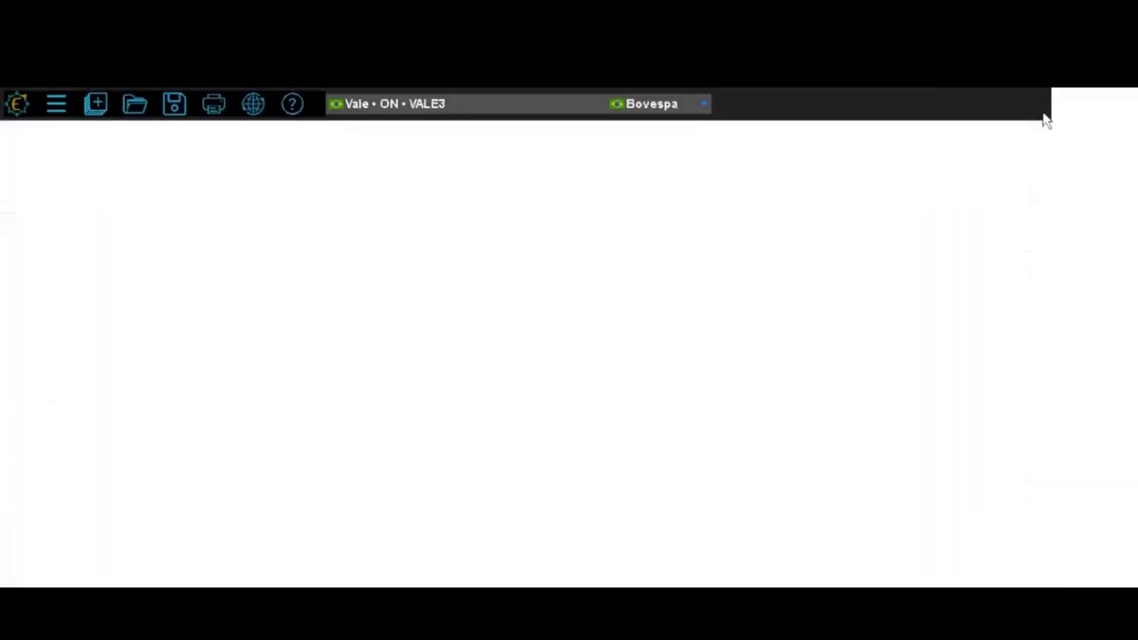
# Open Demonstrativos financeiros for VALE3 and browse down through the asset accounts of the non-consolidated and consolidated statements
pyautogui.click(100, 110)
pyautogui.click(783, 275)
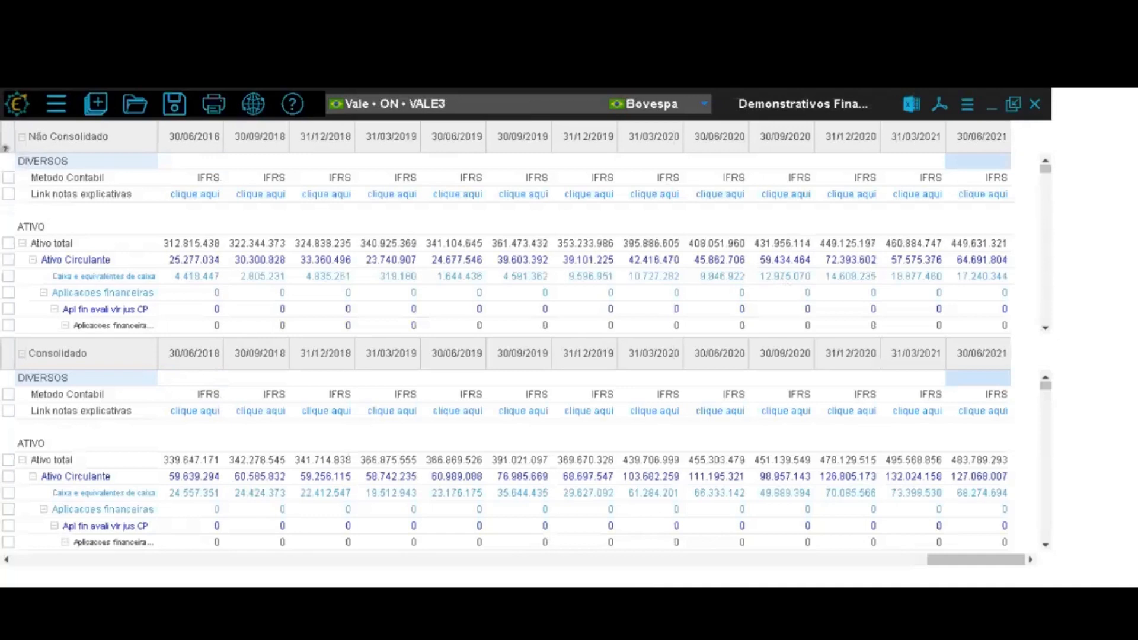
pyautogui.click(1046, 327)
pyautogui.click(1045, 328)
pyautogui.click(1045, 328)
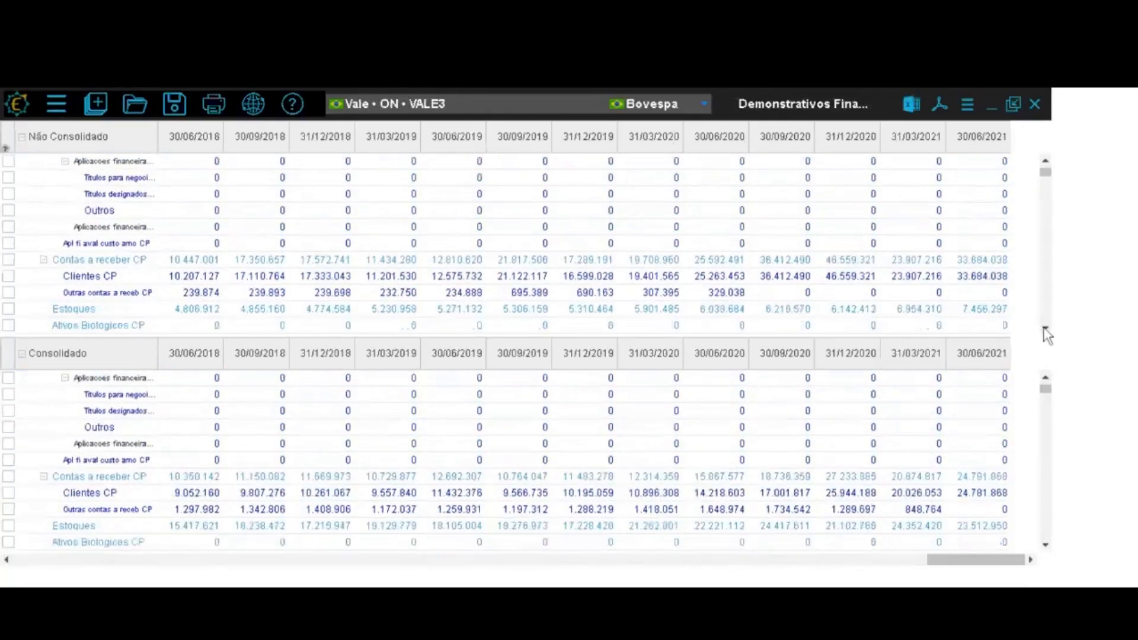
pyautogui.click(1045, 328)
pyautogui.click(1046, 328)
pyautogui.click(1046, 328)
pyautogui.click(1045, 328)
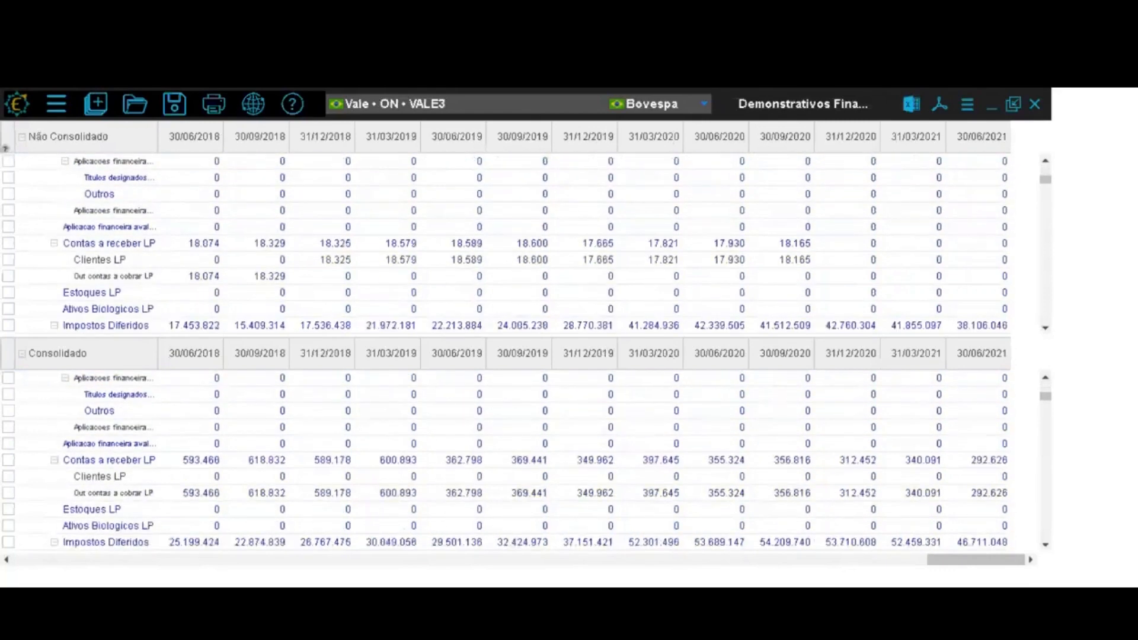
# Browse VALE3's non-consolidated and consolidated statements down to the Investimentos accounts and return to the beginning
pyautogui.click(1045, 328)
pyautogui.click(1045, 328)
pyautogui.click(1045, 328)
pyautogui.click(1046, 328)
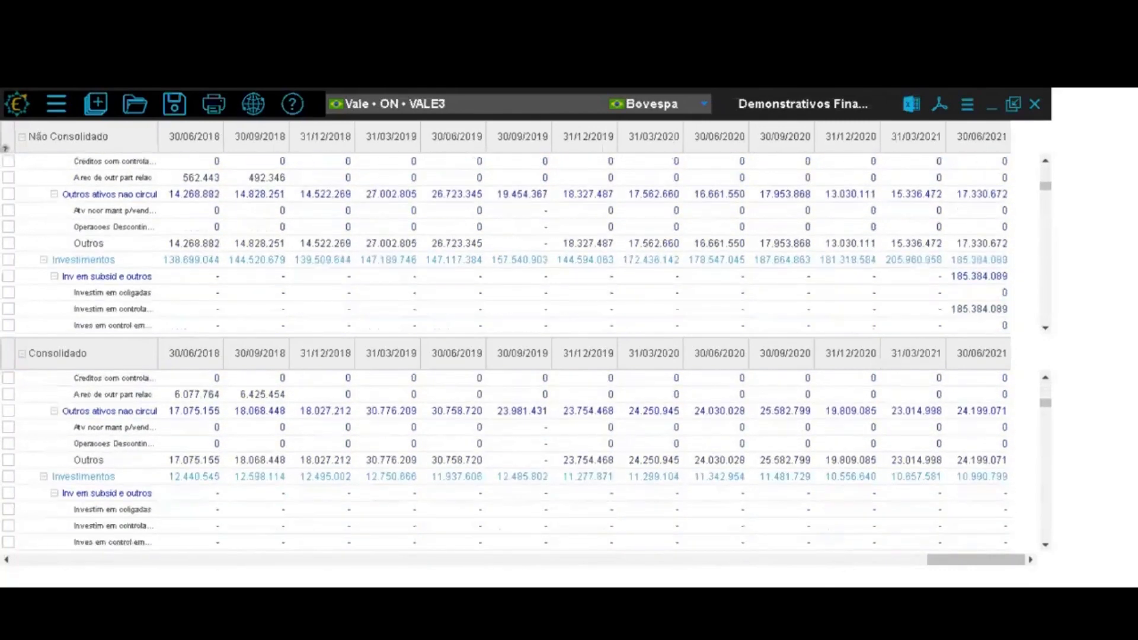
pyautogui.click(1046, 328)
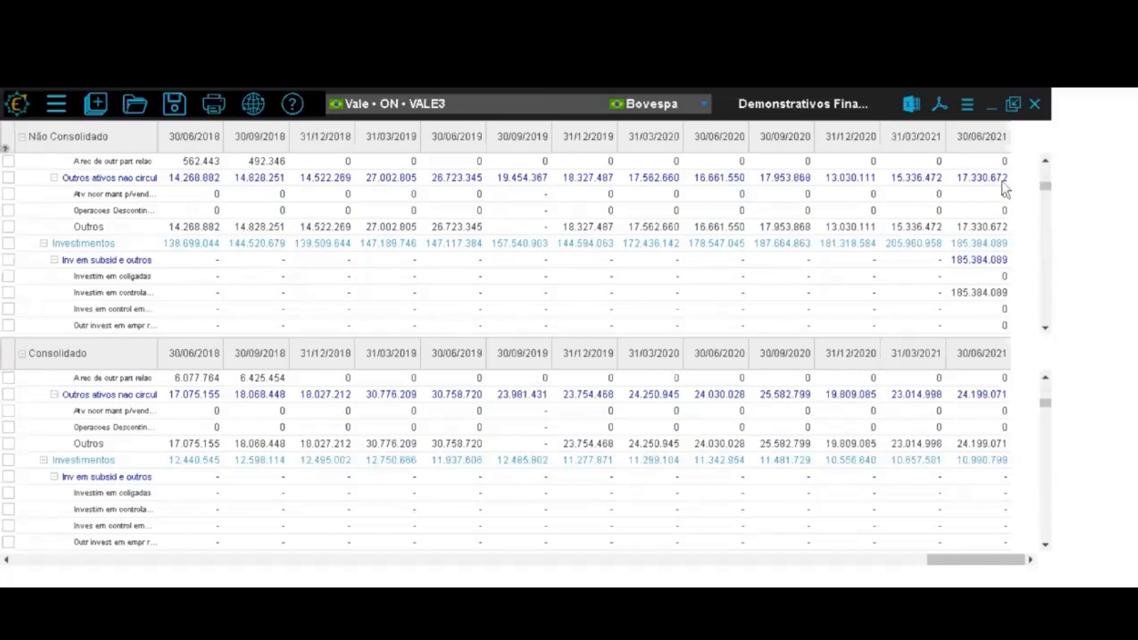
pyautogui.moveTo(1050, 196); pyautogui.dragTo(1044, 165)
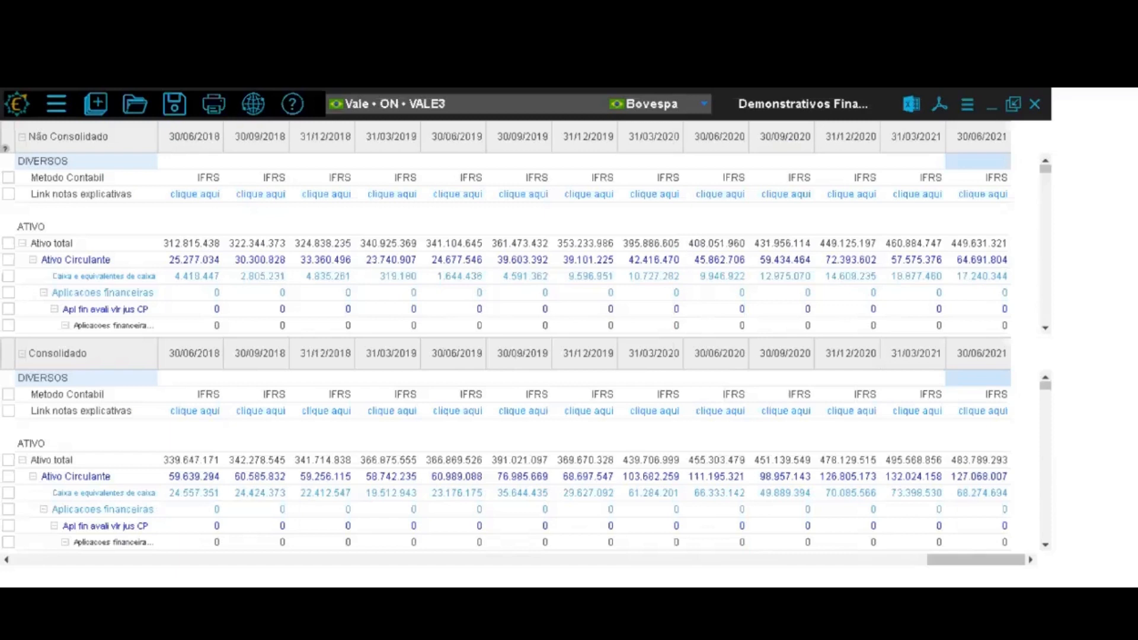
# Set the statements' currency parameter to "ajuste por inflação" and apply it
pyautogui.click(911, 110)
pyautogui.click(968, 105)
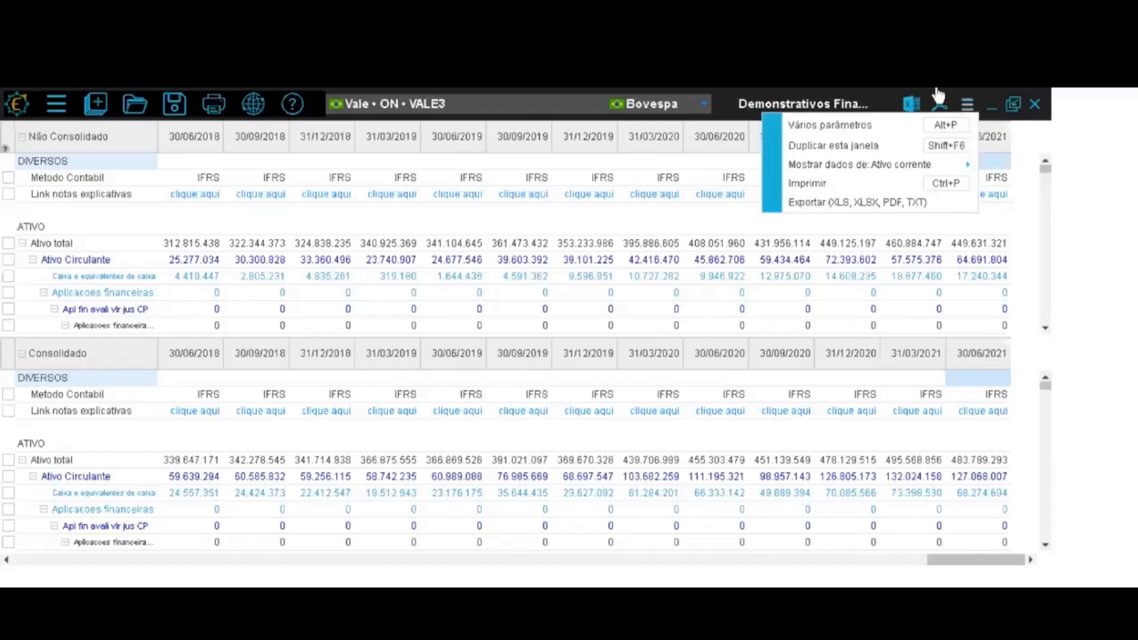
pyautogui.click(875, 127)
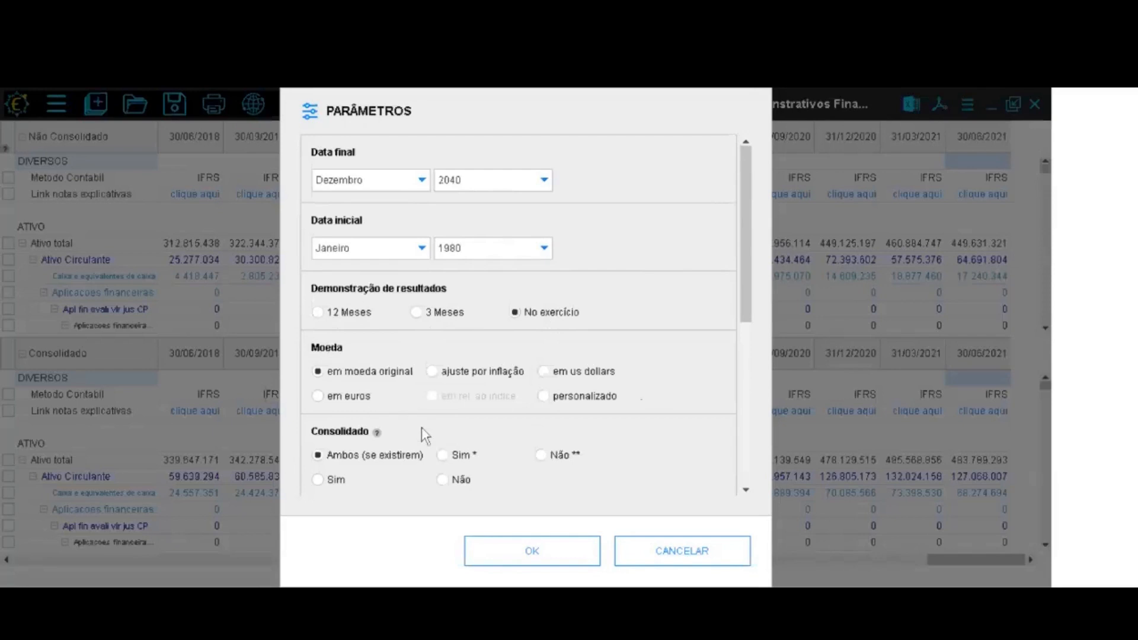
pyautogui.click(433, 372)
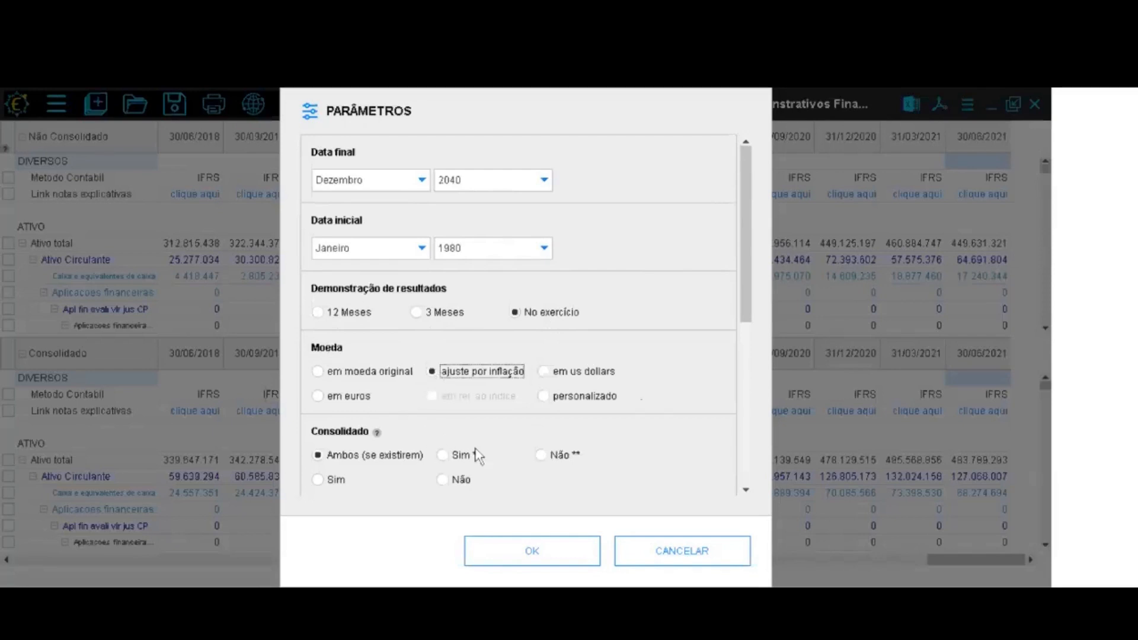
pyautogui.click(537, 553)
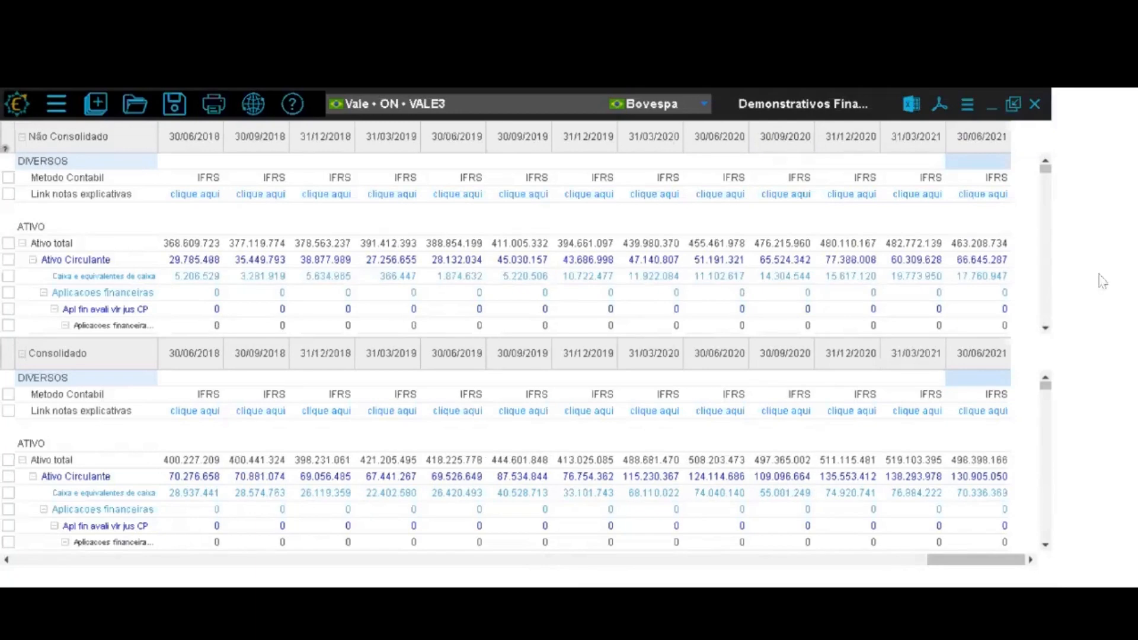
# Open the statements' custom currency settings and examine the indices available for adjusting values in Real, without changing the deflator
pyautogui.click(968, 105)
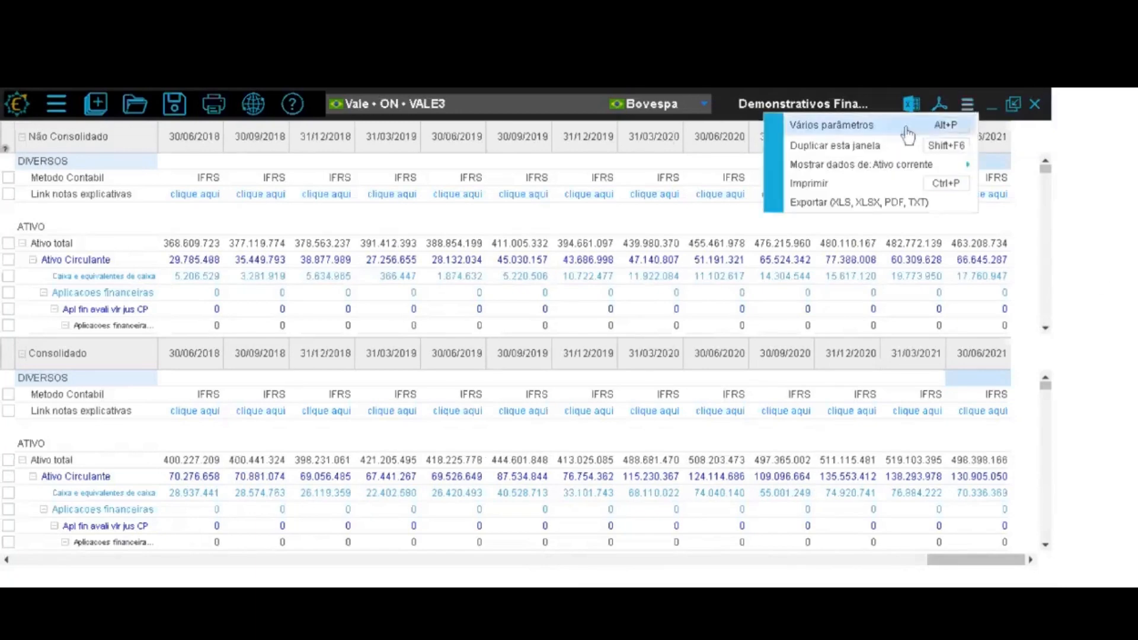
pyautogui.click(832, 125)
pyautogui.click(546, 402)
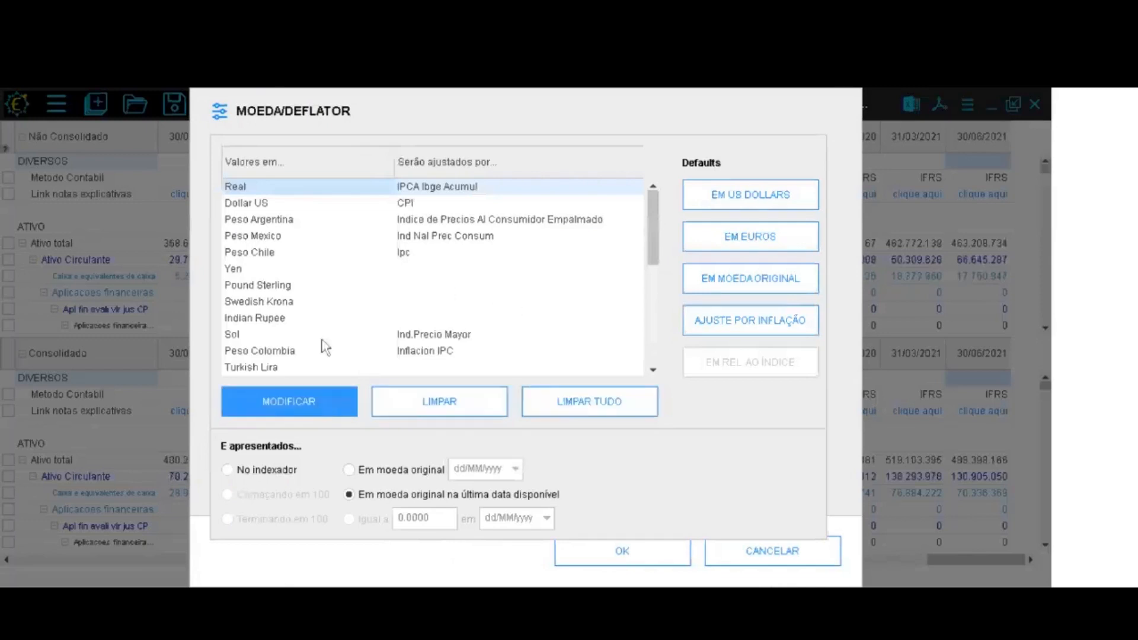
pyautogui.click(326, 397)
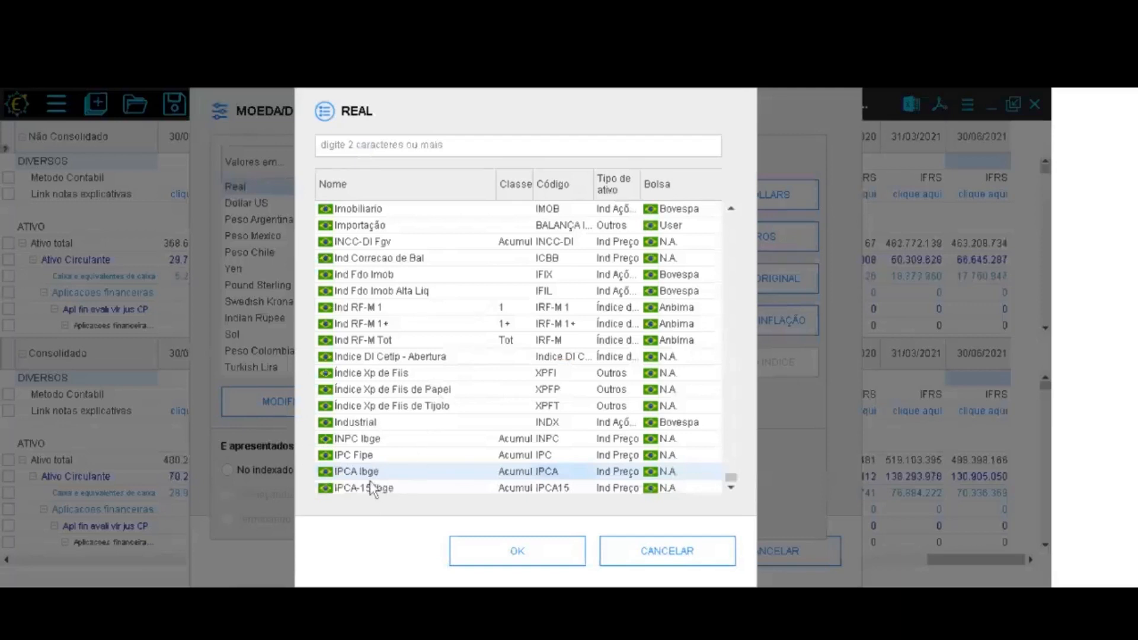
pyautogui.click(720, 556)
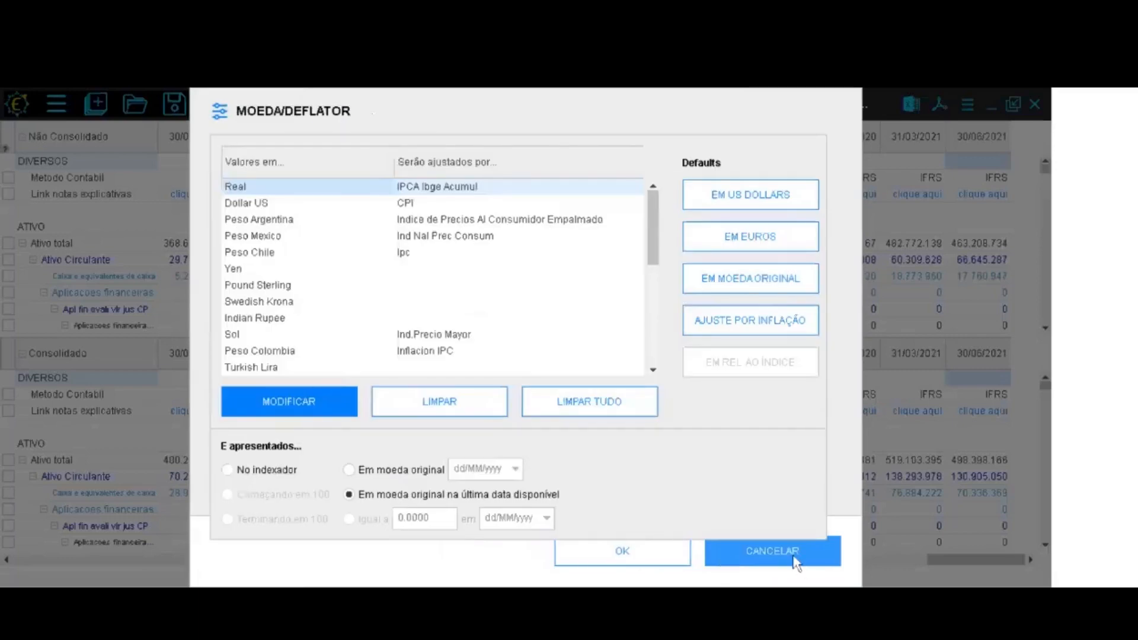
pyautogui.click(792, 556)
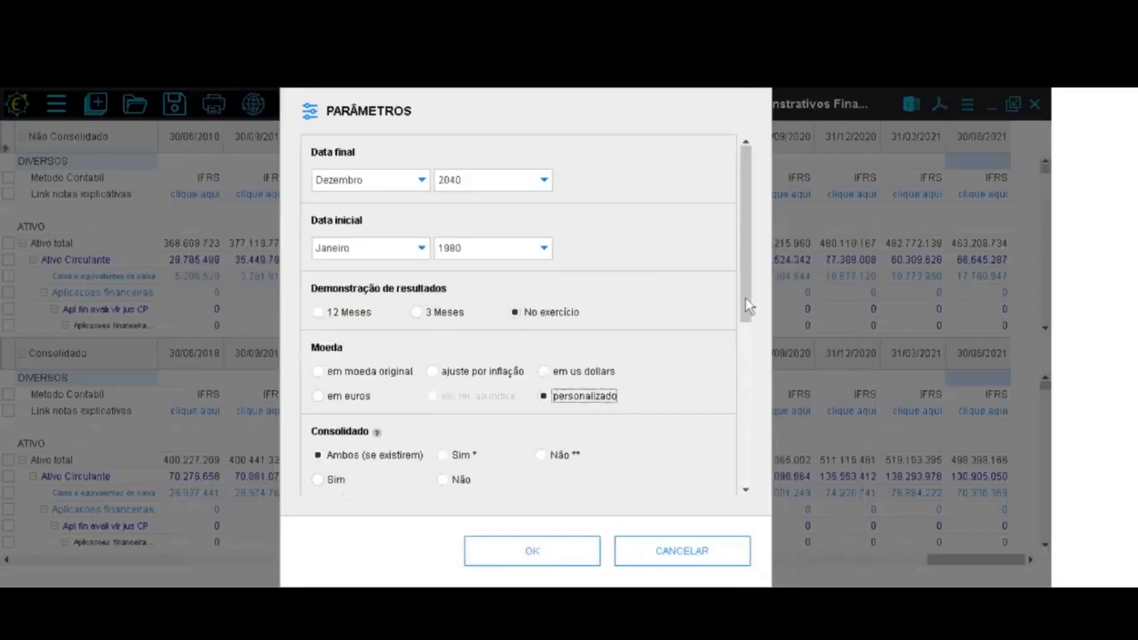
# Set the currency to "em moeda original" and Consolidado to "Sim *", and apply the parameters to the statements
pyautogui.scroll(-1, 749, 306)
pyautogui.click(359, 304)
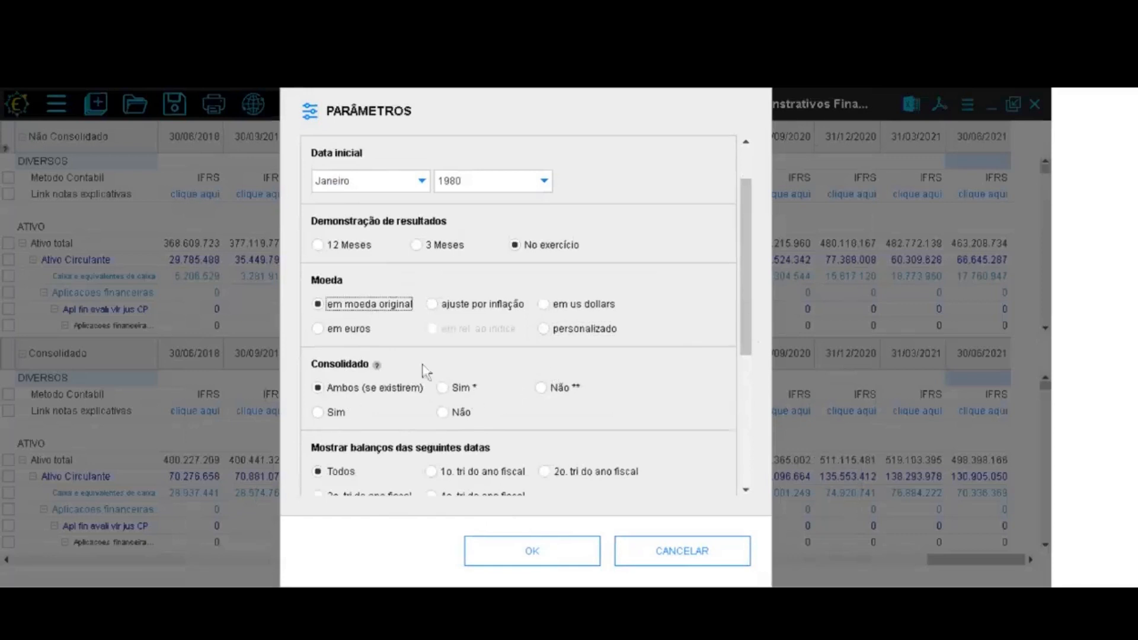
pyautogui.click(376, 366)
pyautogui.click(508, 439)
pyautogui.click(448, 391)
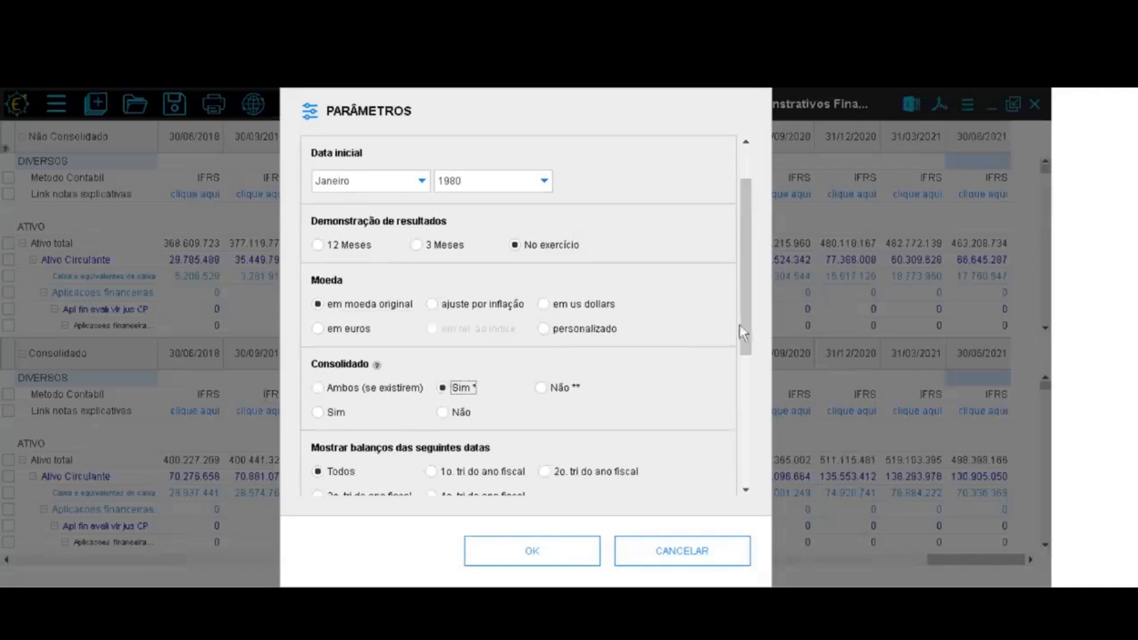
pyautogui.moveTo(750, 331); pyautogui.dragTo(751, 385)
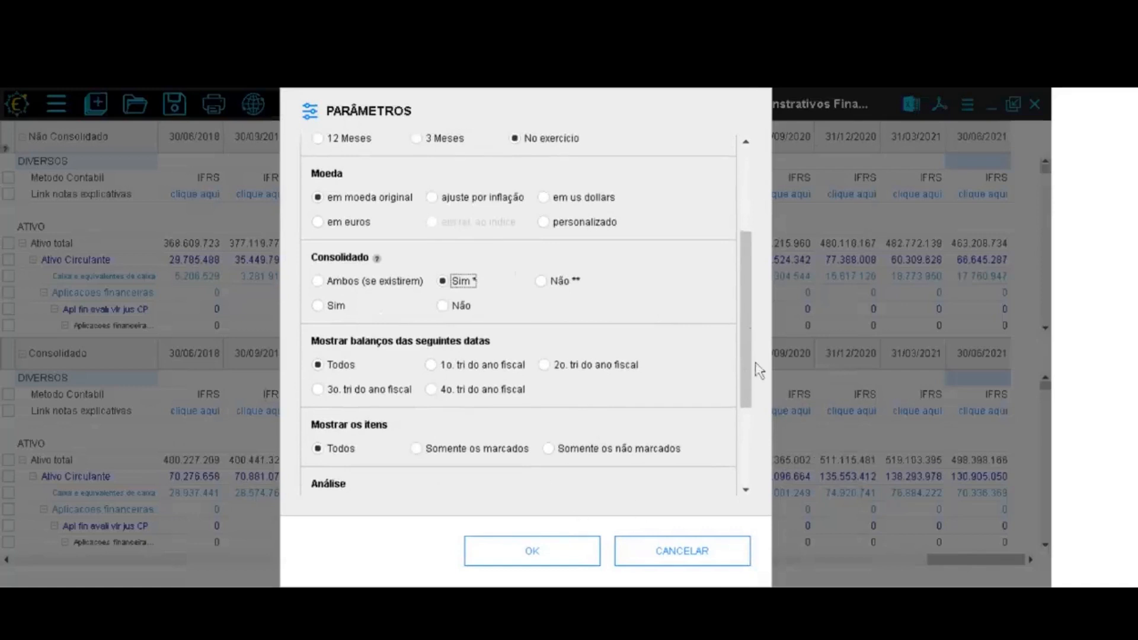
pyautogui.moveTo(747, 372); pyautogui.dragTo(747, 477)
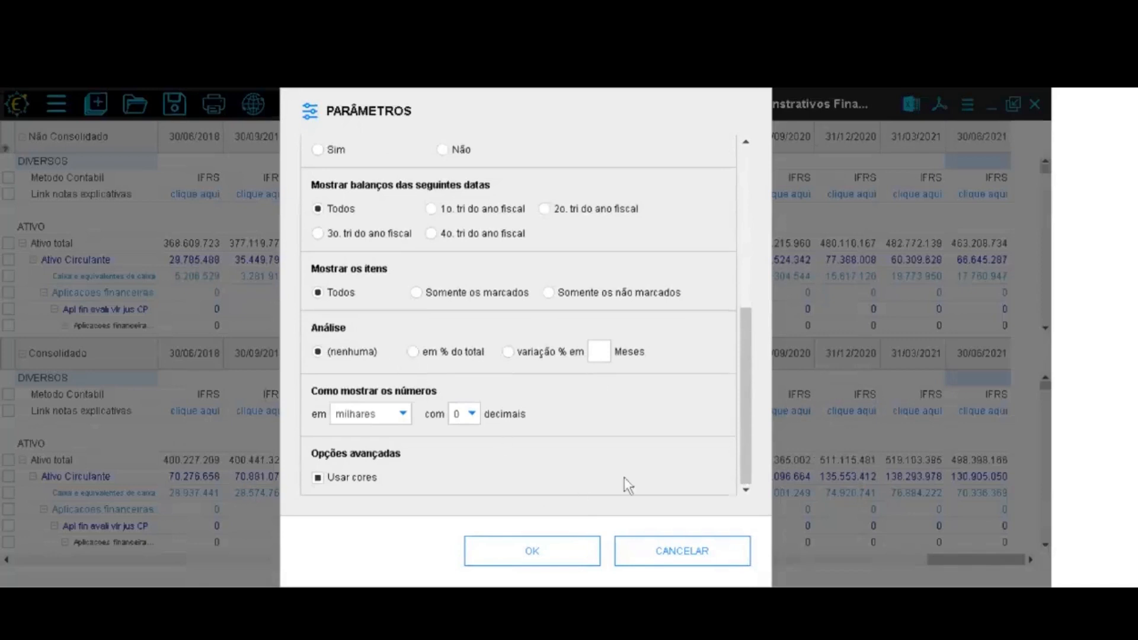
pyautogui.click(586, 560)
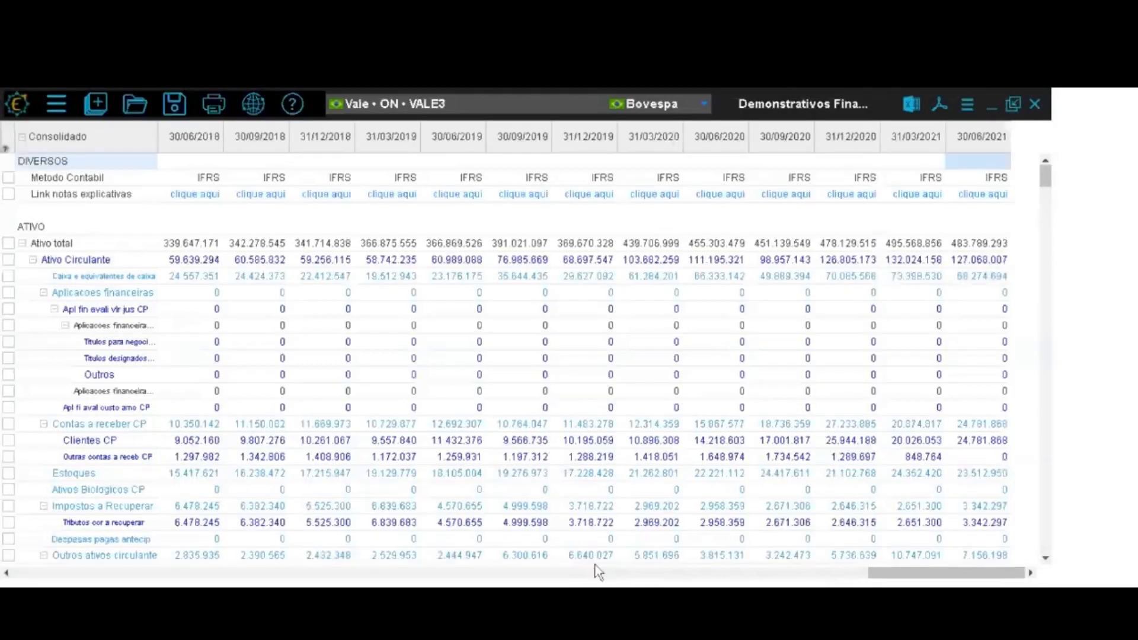
# Reopen the statement parameters, examine the unit choices for displaying numbers, and leave without changing them
pyautogui.click(967, 104)
pyautogui.click(869, 133)
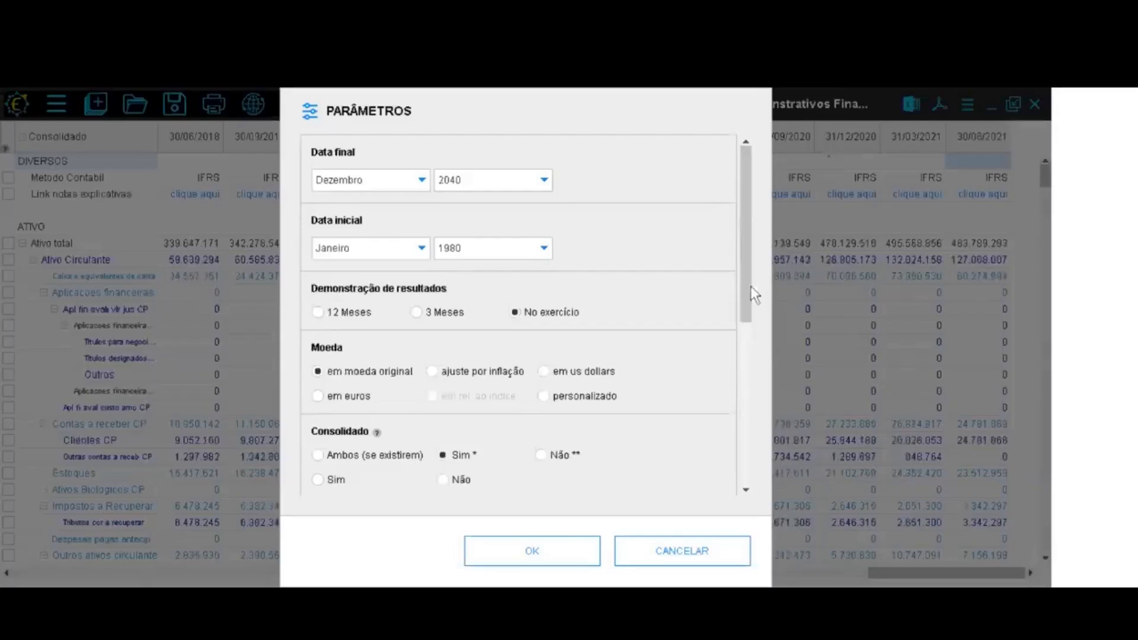
pyautogui.moveTo(750, 285); pyautogui.dragTo(743, 446)
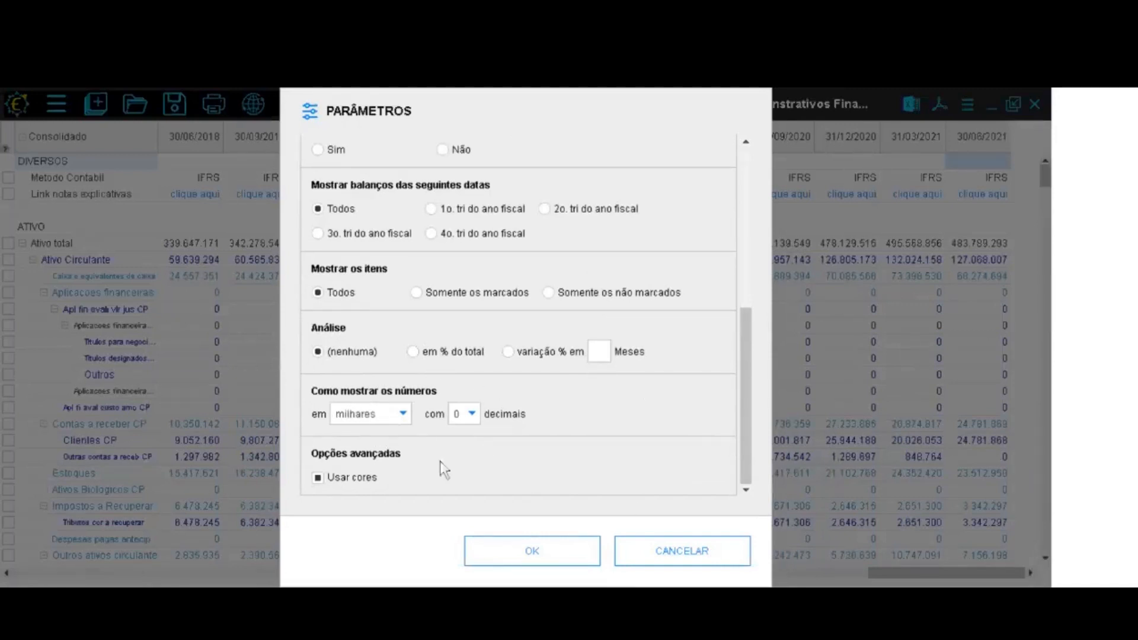
pyautogui.click(402, 414)
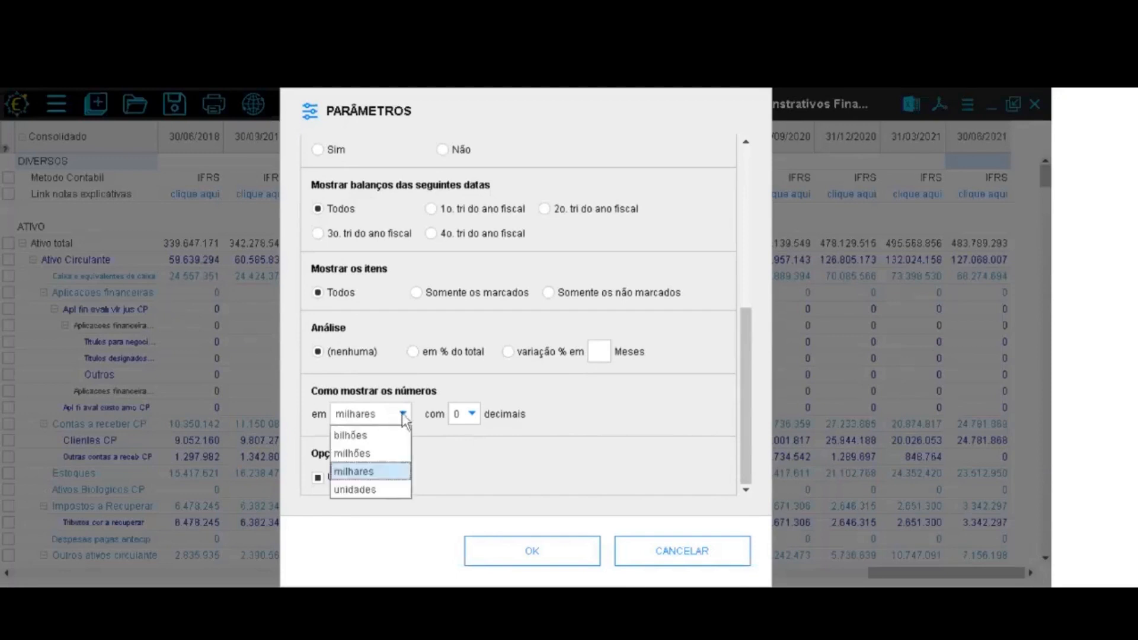
pyautogui.click(719, 546)
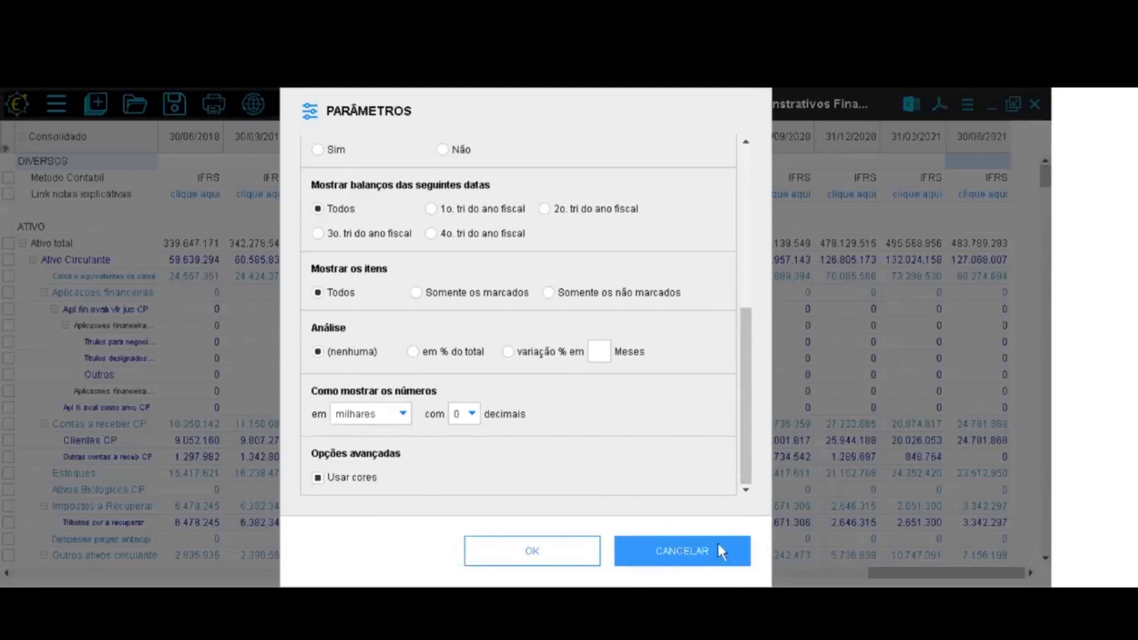
pyautogui.click(547, 550)
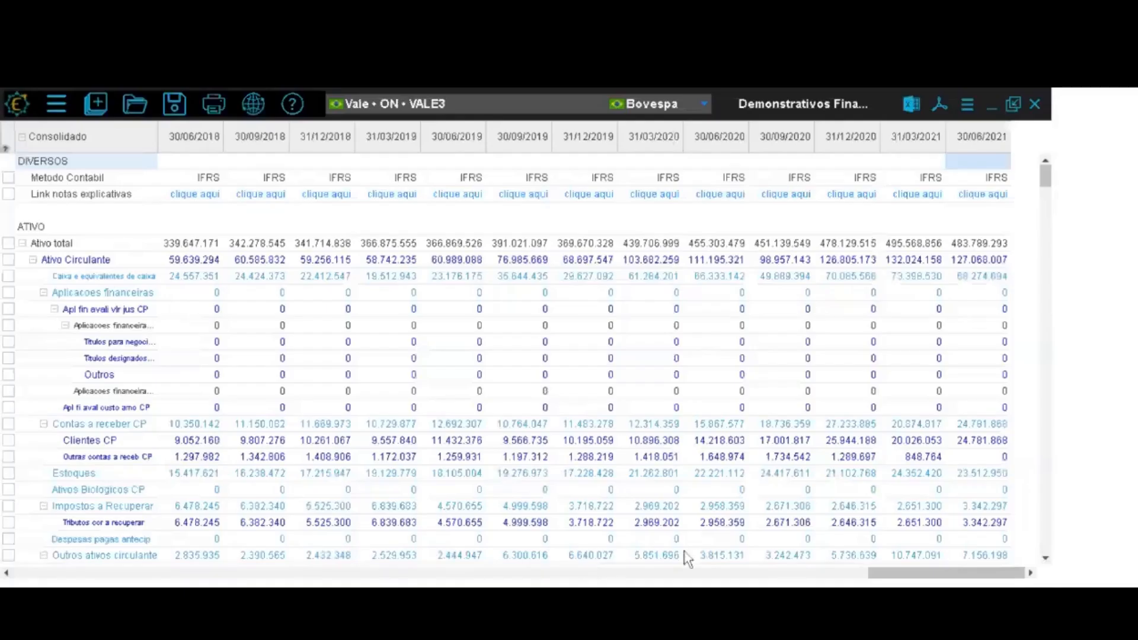
pyautogui.click(968, 105)
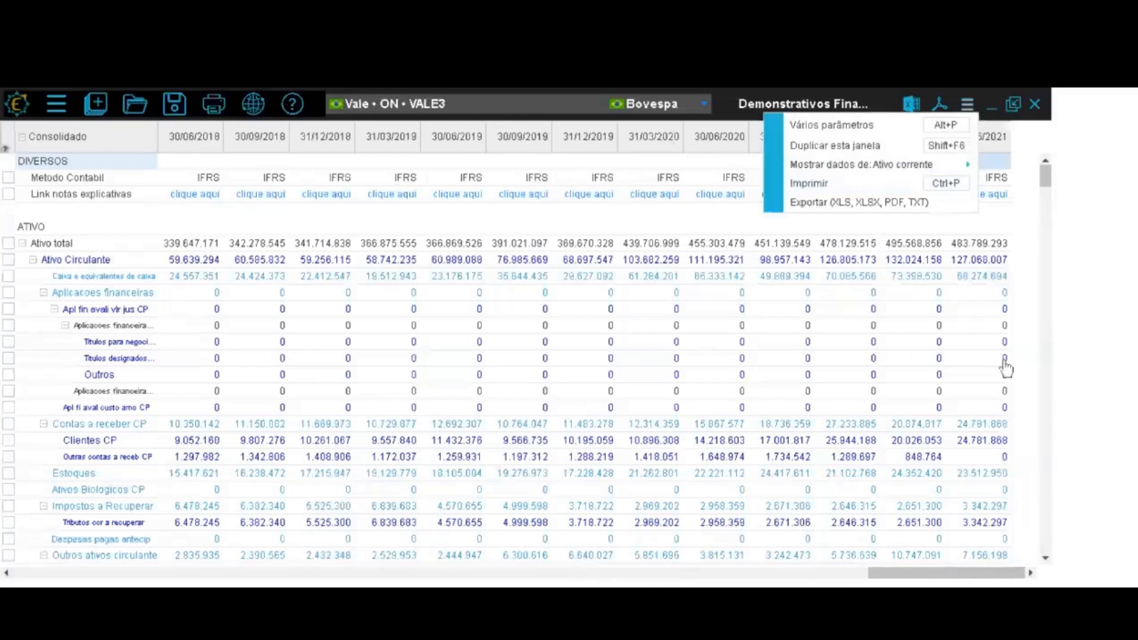
pyautogui.click(1038, 335)
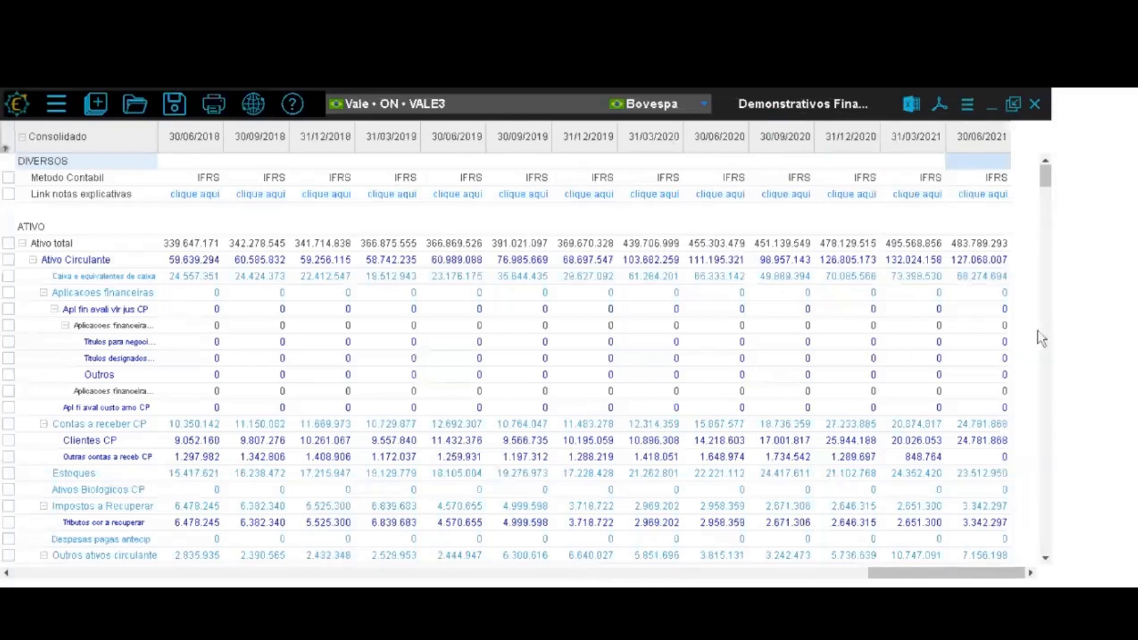
# Change the current asset to the Petrobras ON share PETR3 on Bovespa and close the Demonstrativos financeiros window
pyautogui.click(441, 106)
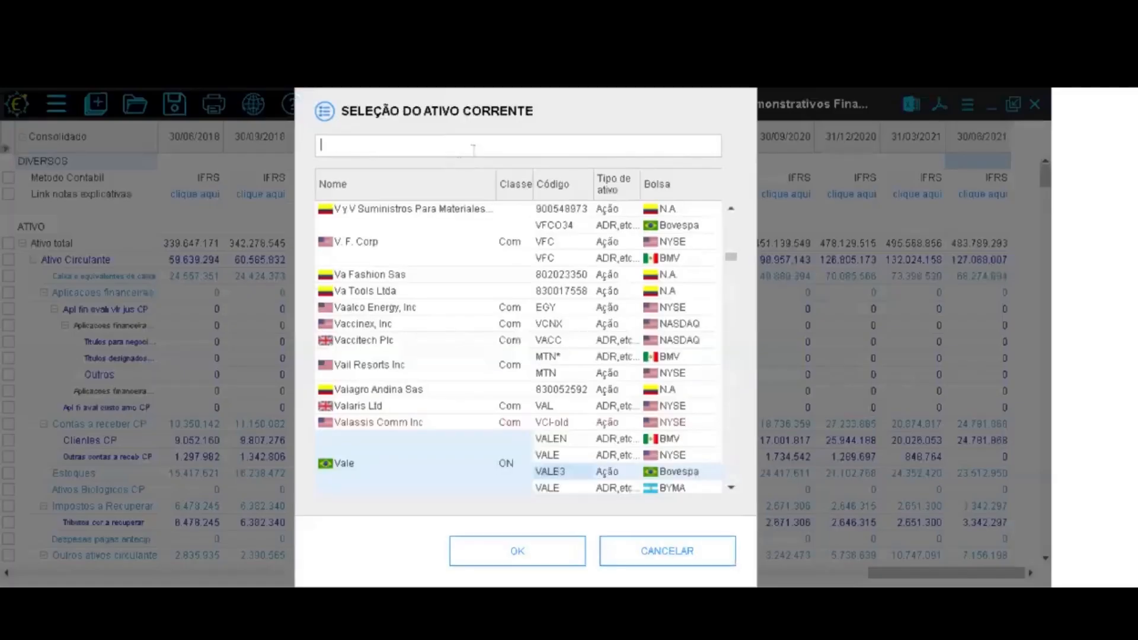
pyautogui.write('rt3')
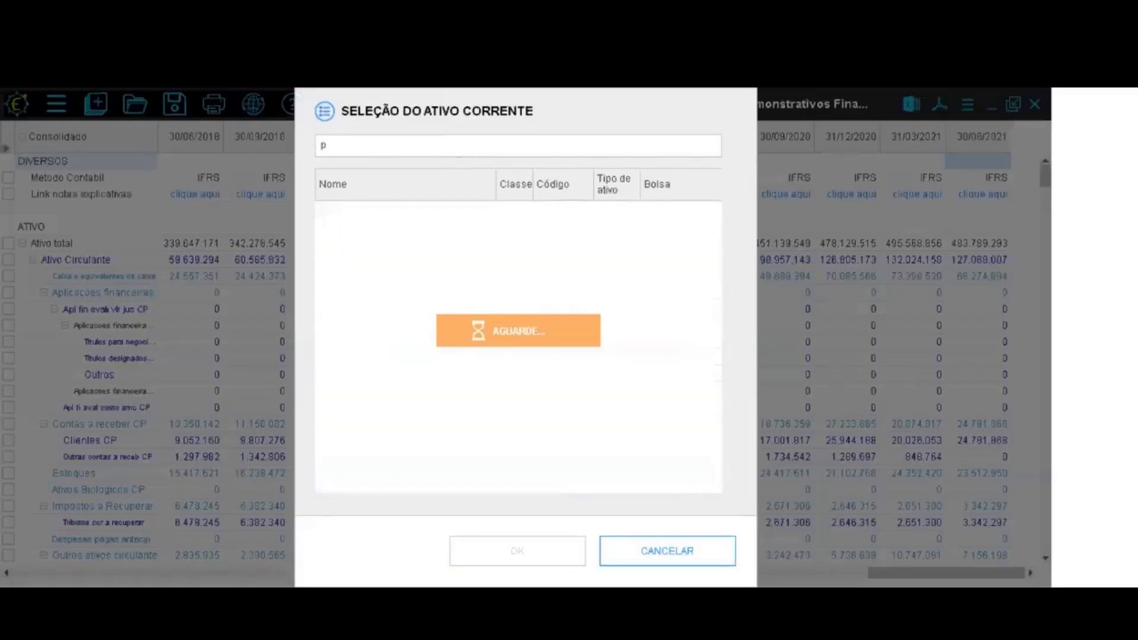
pyautogui.write('etr3')
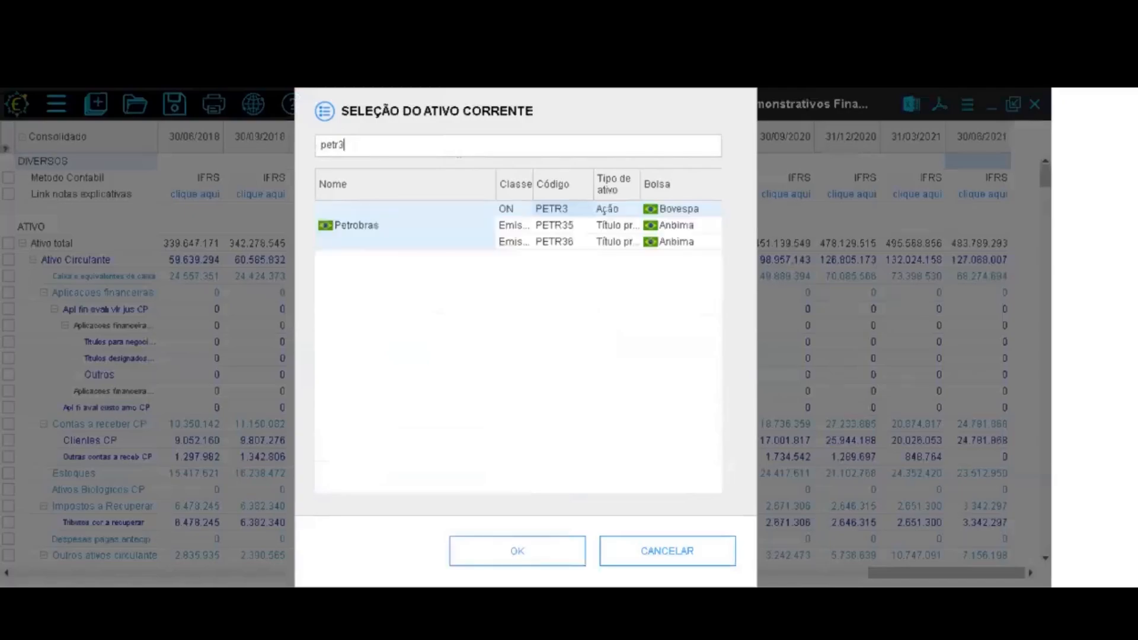
pyautogui.press('Return')
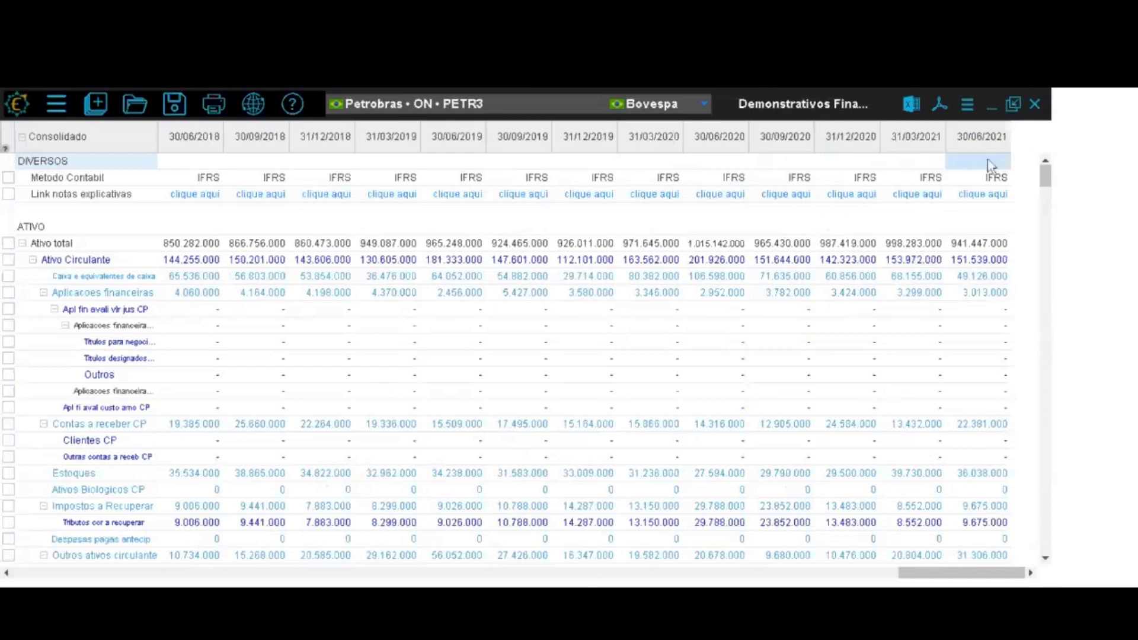
pyautogui.click(1037, 107)
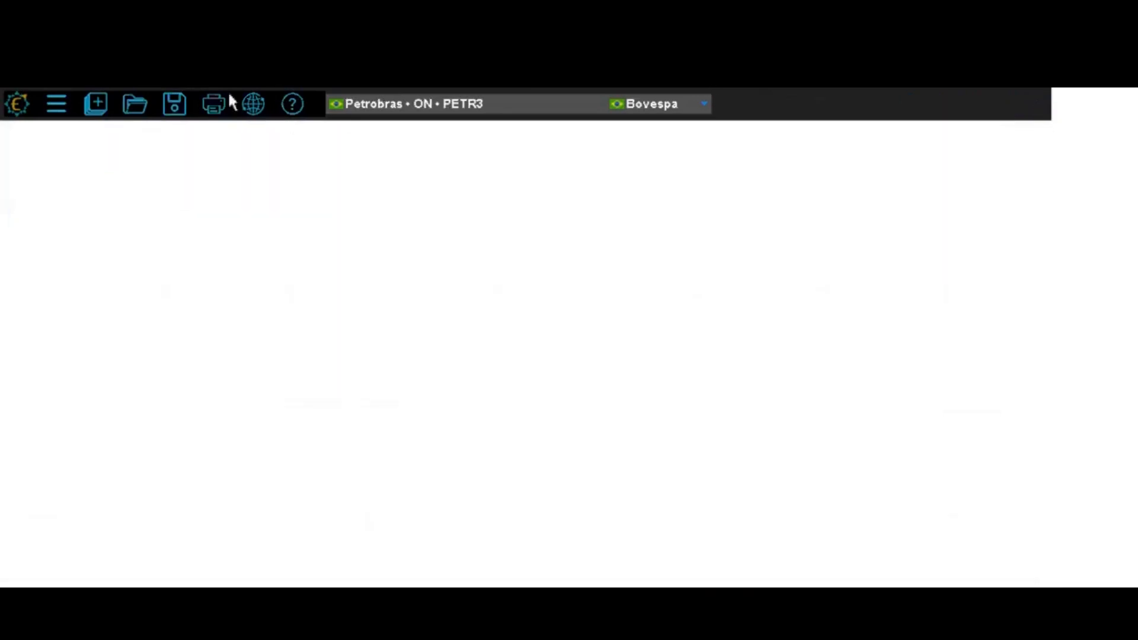
# Open the Financeiros indicators for PETR3, browse through them, and view the formula of Divida Bruta / Ebitda x
pyautogui.click(94, 110)
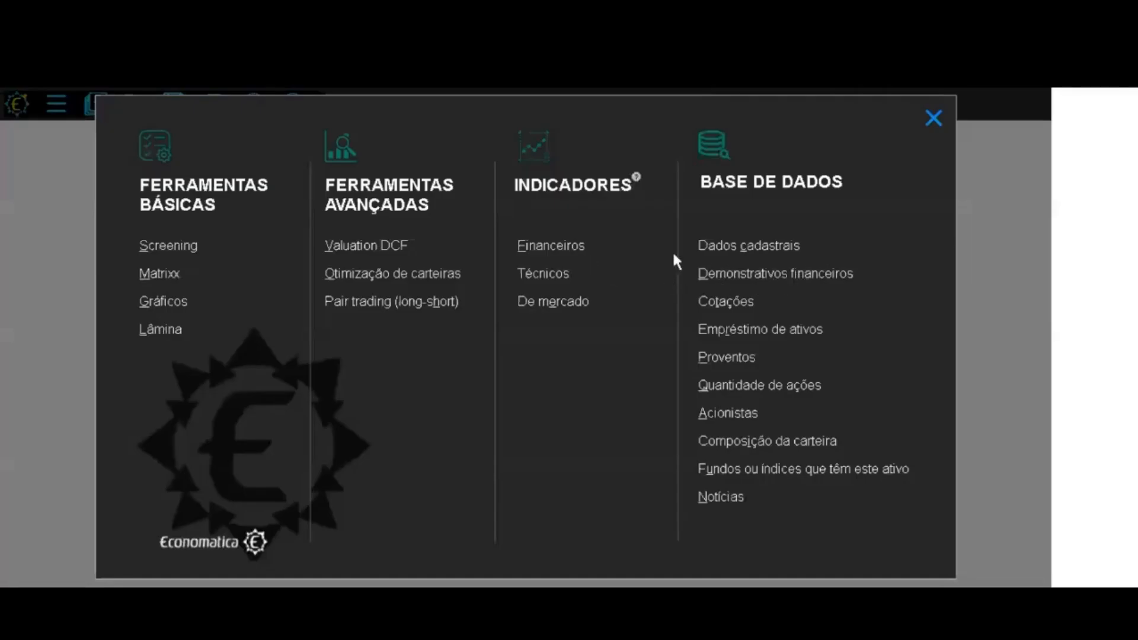
pyautogui.click(563, 246)
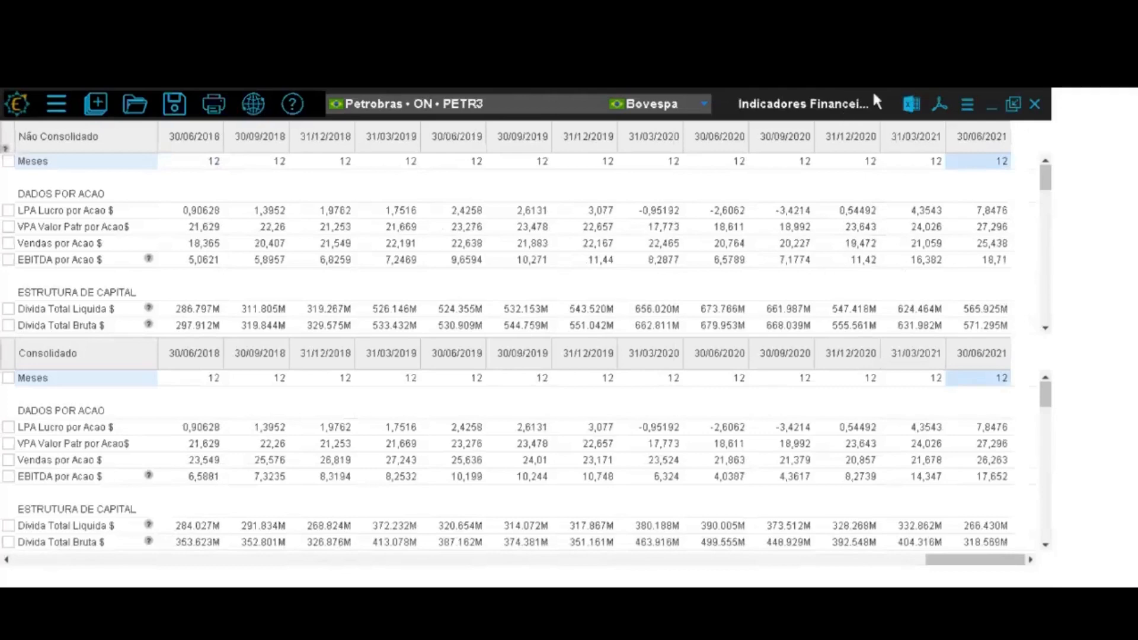
pyautogui.scroll(-2, 1050, 189)
pyautogui.moveTo(1050, 188); pyautogui.dragTo(1049, 320)
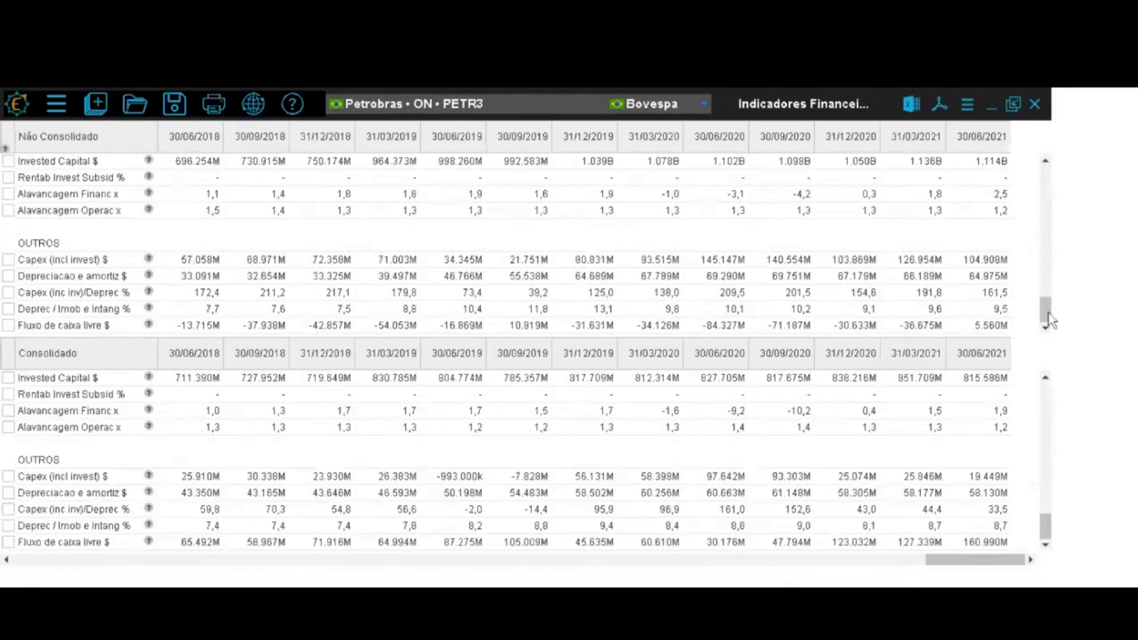
pyautogui.moveTo(1047, 308); pyautogui.dragTo(1031, 155)
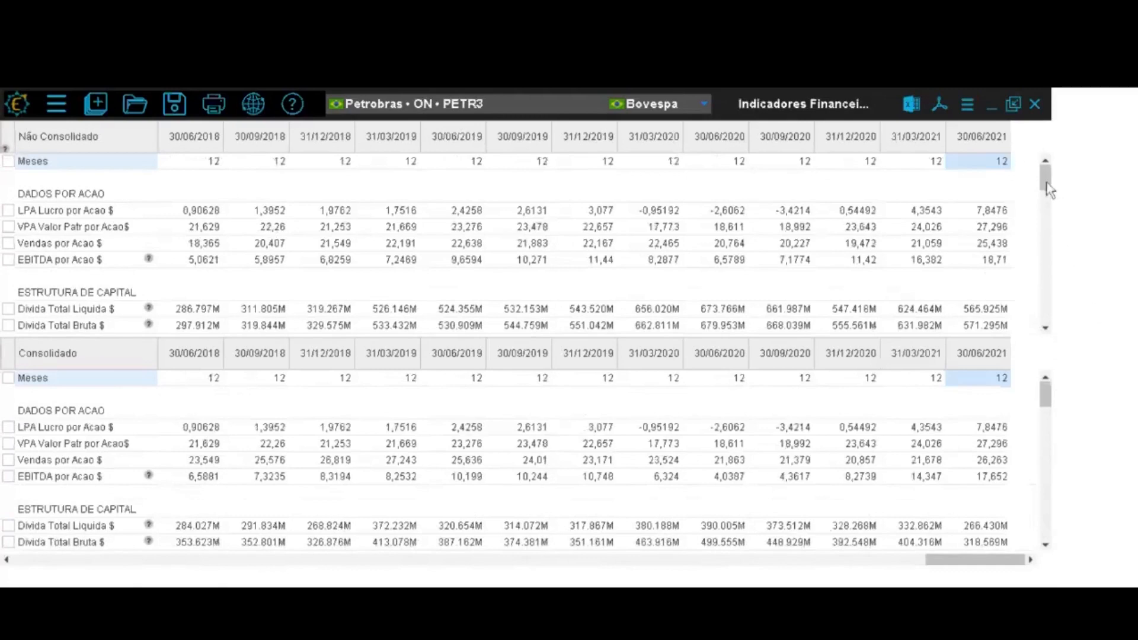
pyautogui.moveTo(1047, 190); pyautogui.dragTo(1046, 204)
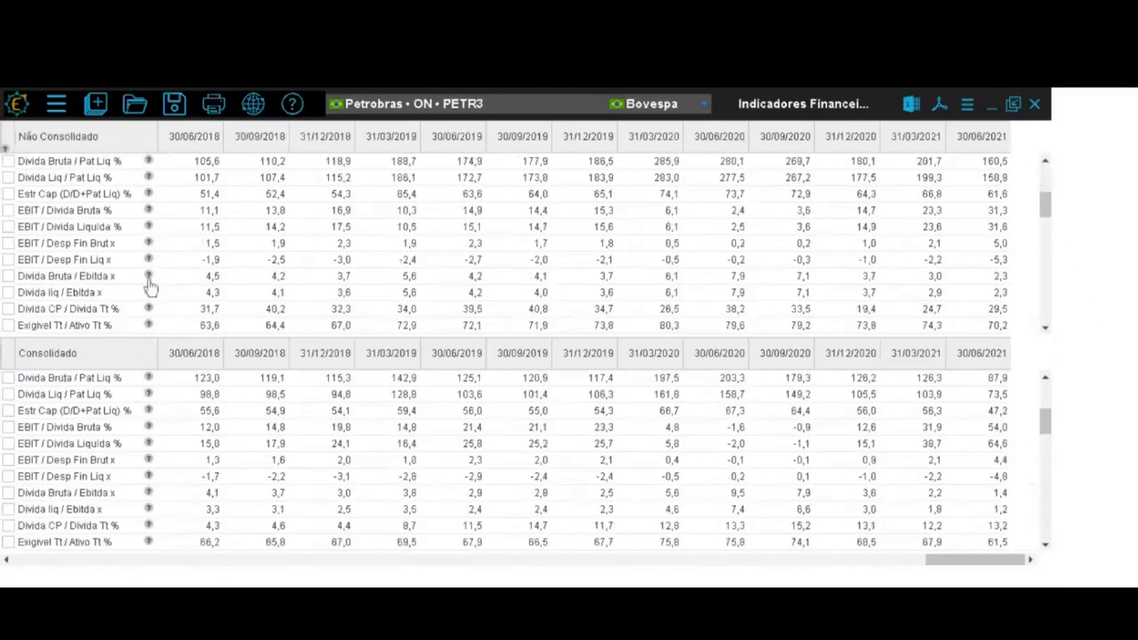
pyautogui.moveTo(150, 286)
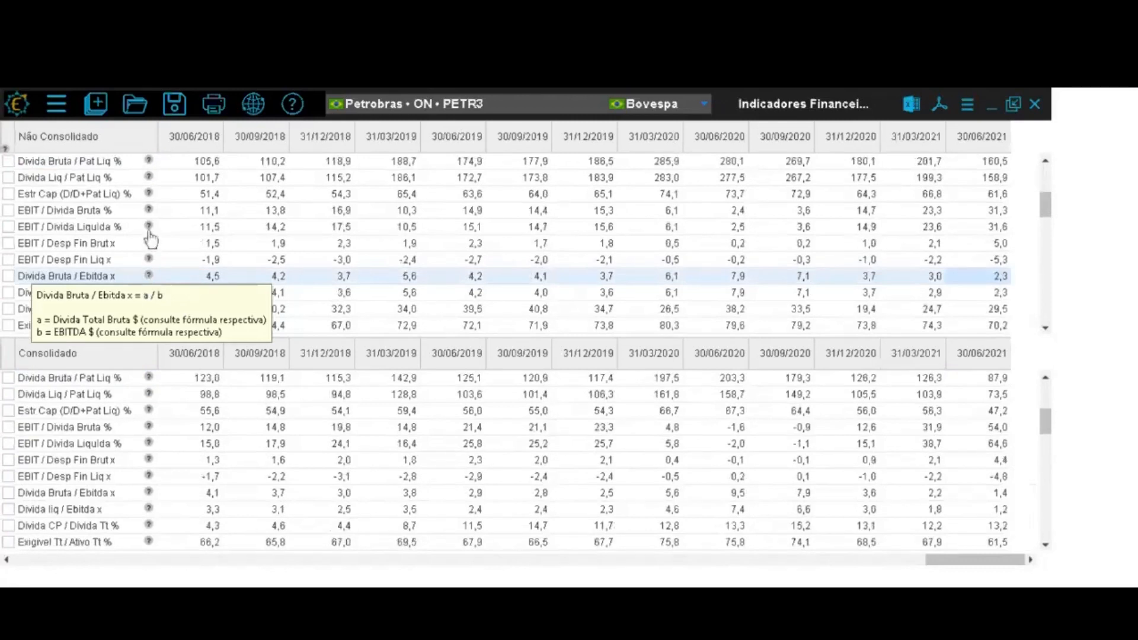
# View the formula of EBIT / Divida Liquida %, check the indicator parameters without changing them, and close the financial indicators window
pyautogui.moveTo(153, 233)
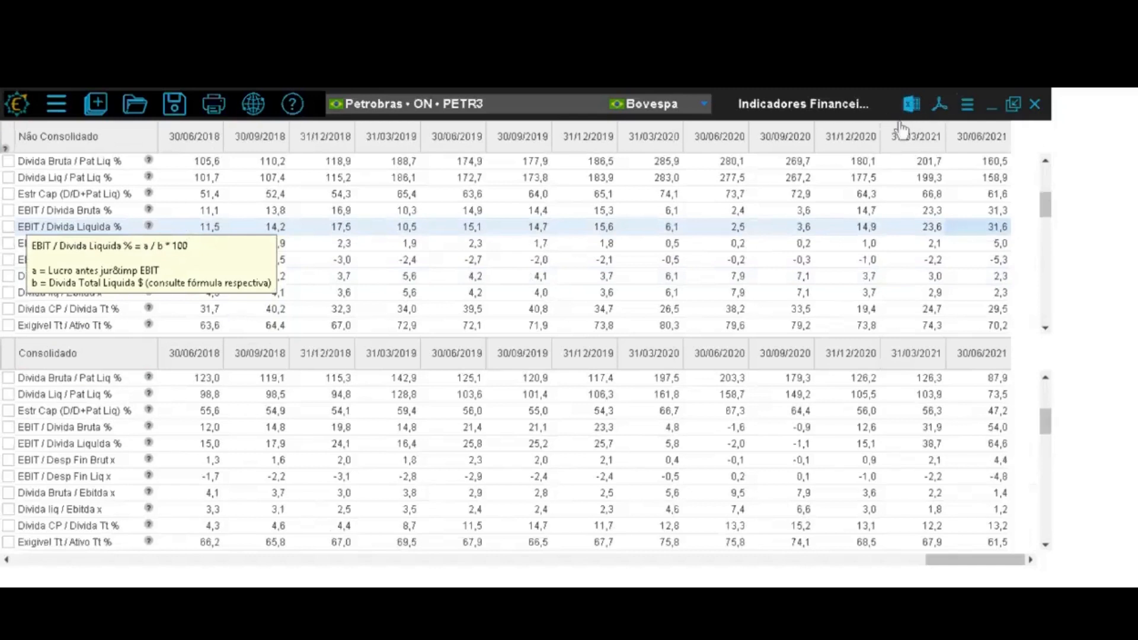
pyautogui.click(968, 104)
pyautogui.click(871, 120)
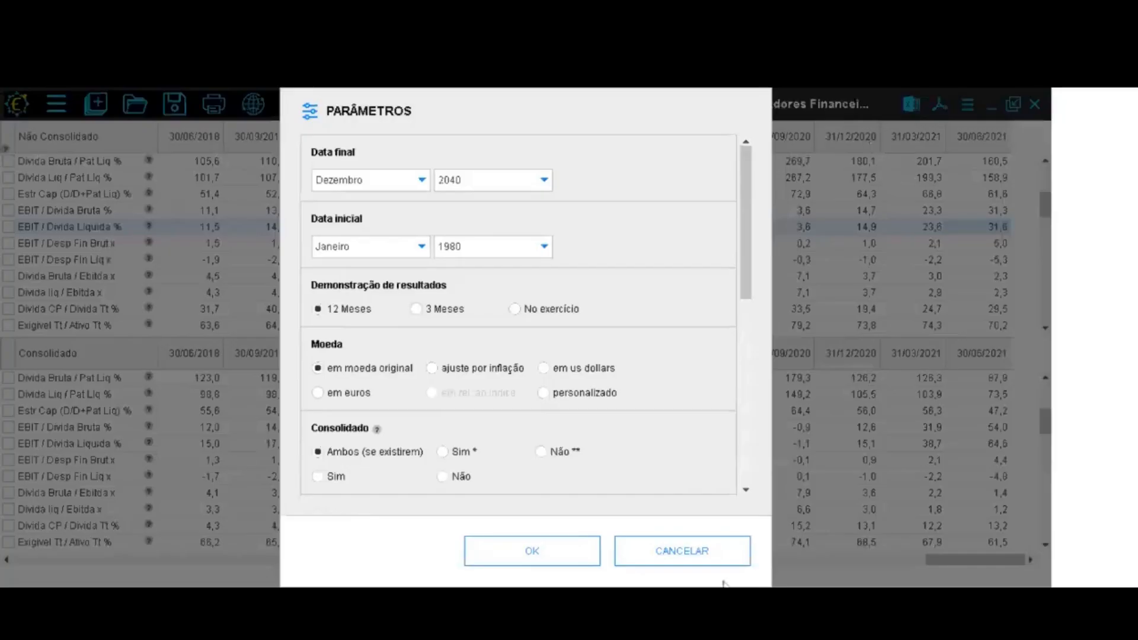
pyautogui.click(729, 560)
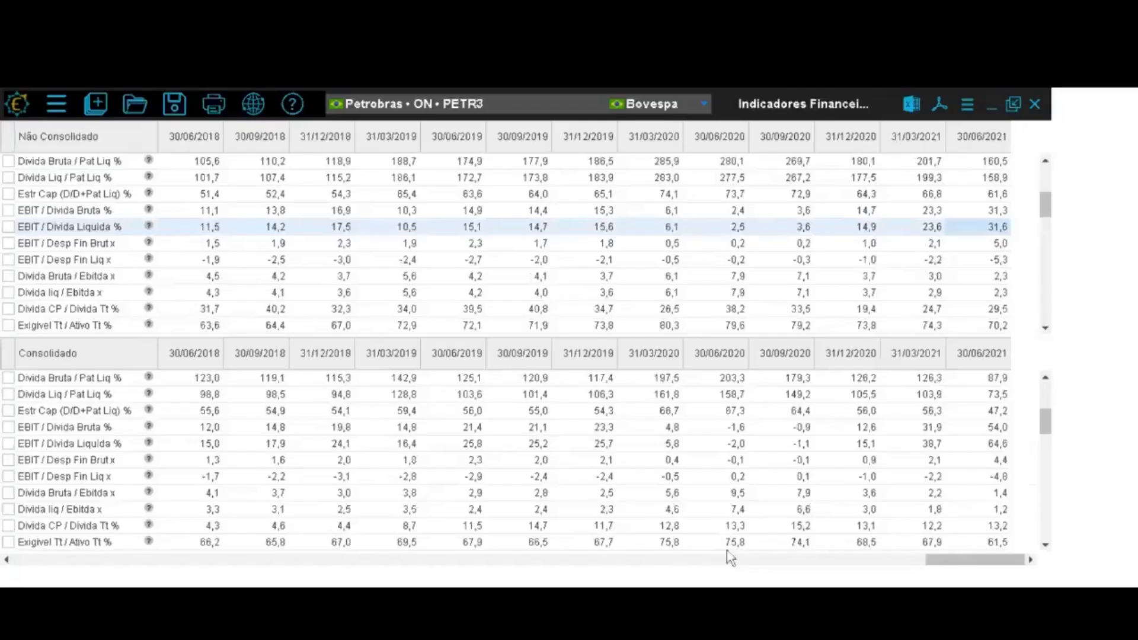
pyautogui.click(1039, 112)
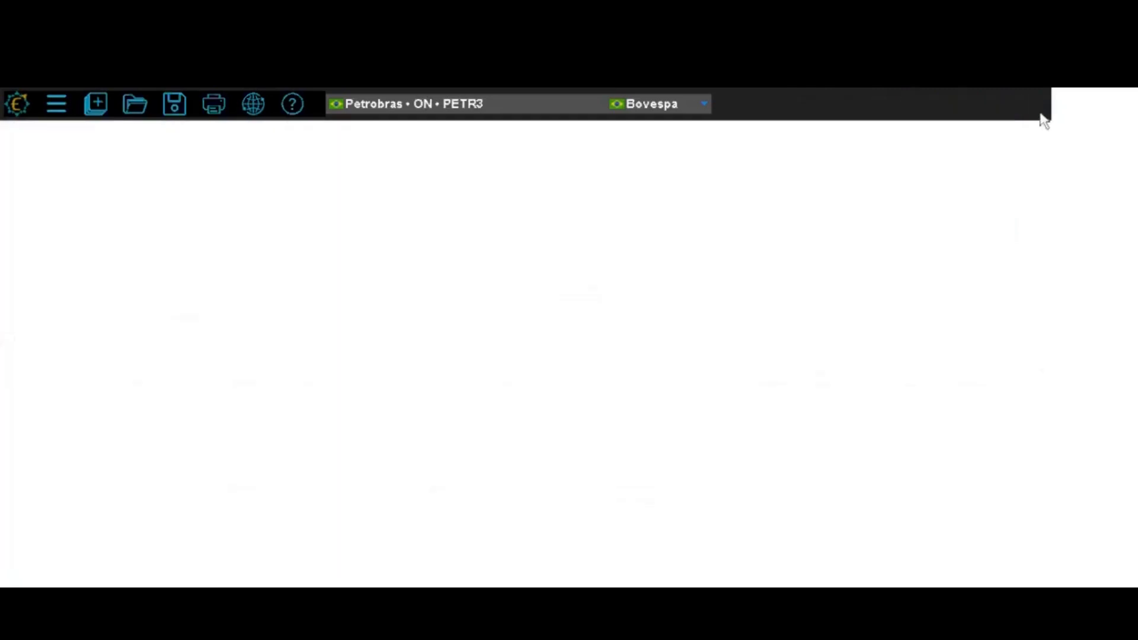
# Open the Cotações database and change the current asset from PETR3 to the Ibovespa index
pyautogui.click(98, 110)
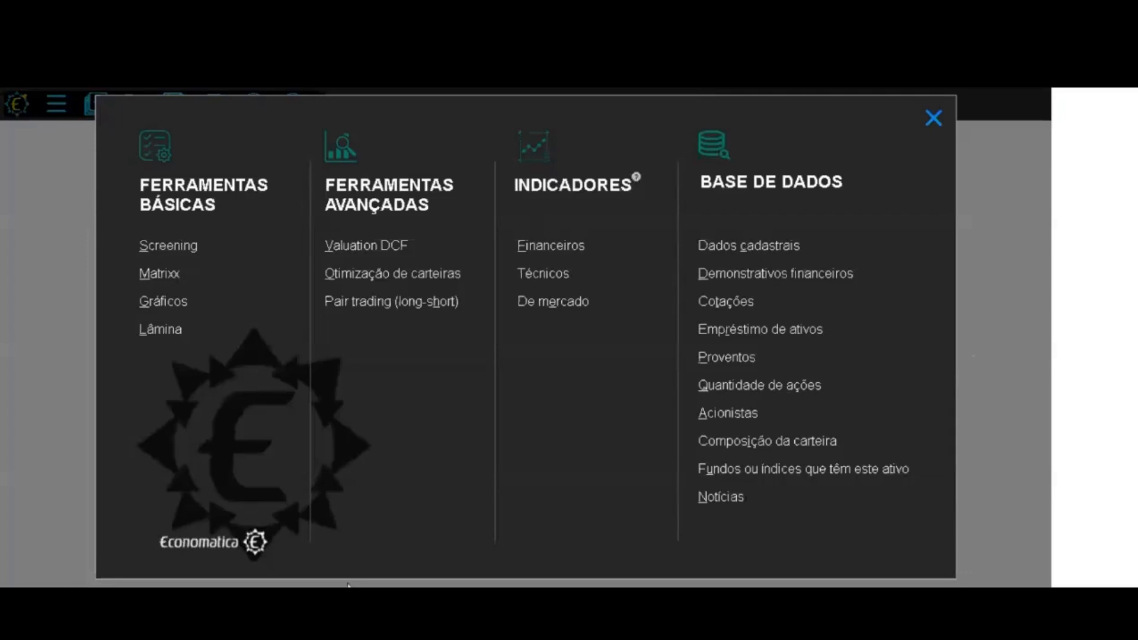
pyautogui.click(735, 304)
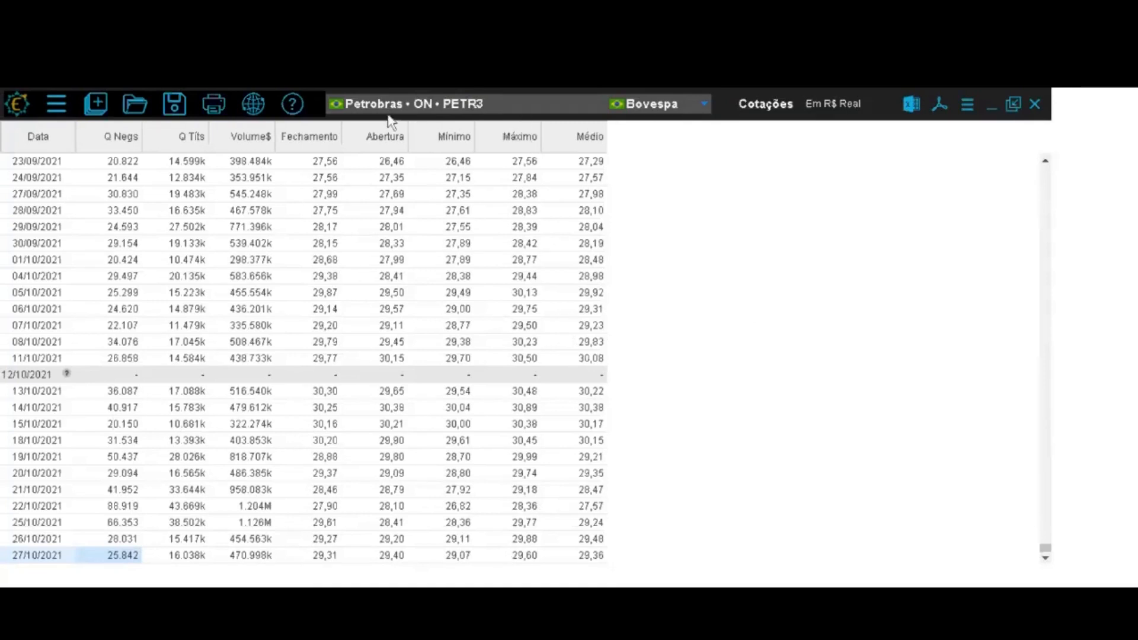
pyautogui.click(405, 109)
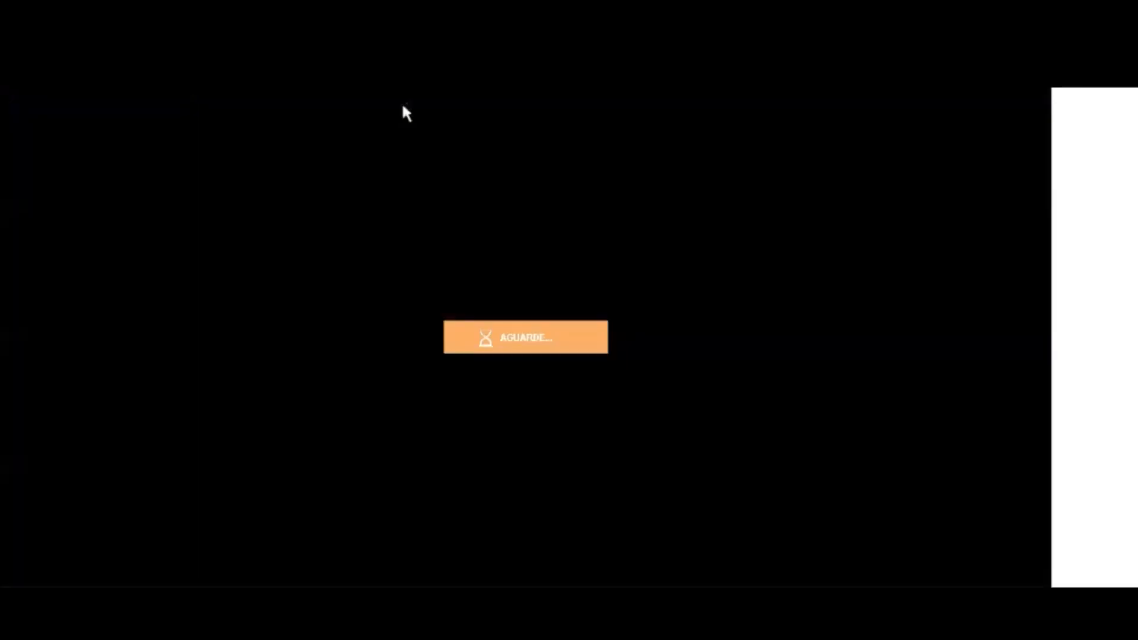
pyautogui.write('ibovespa')
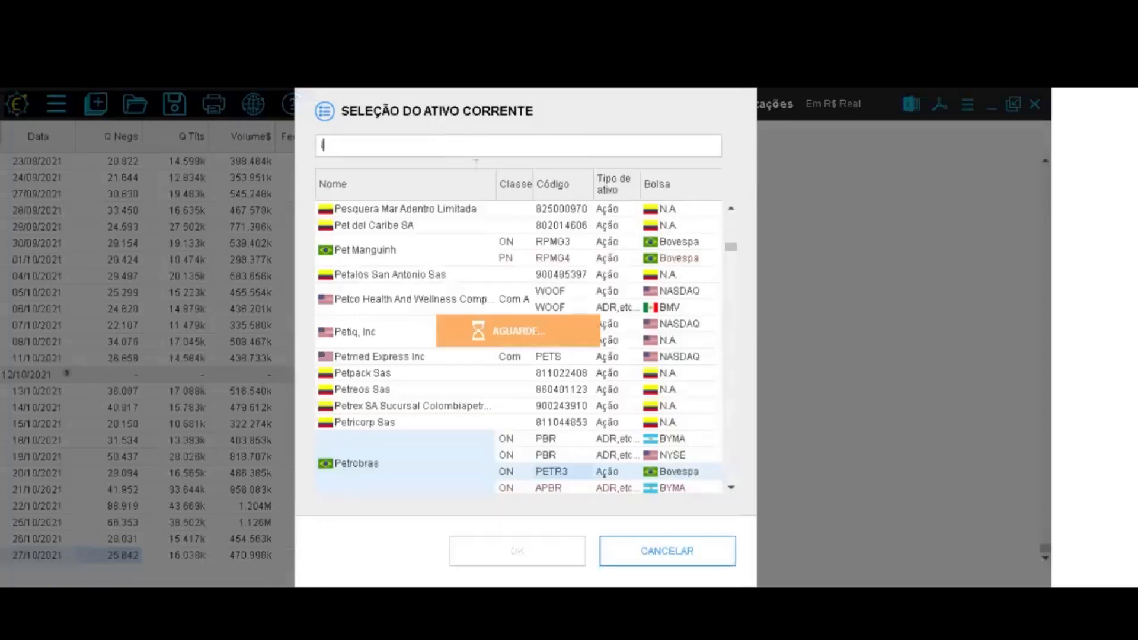
pyautogui.press('Return')
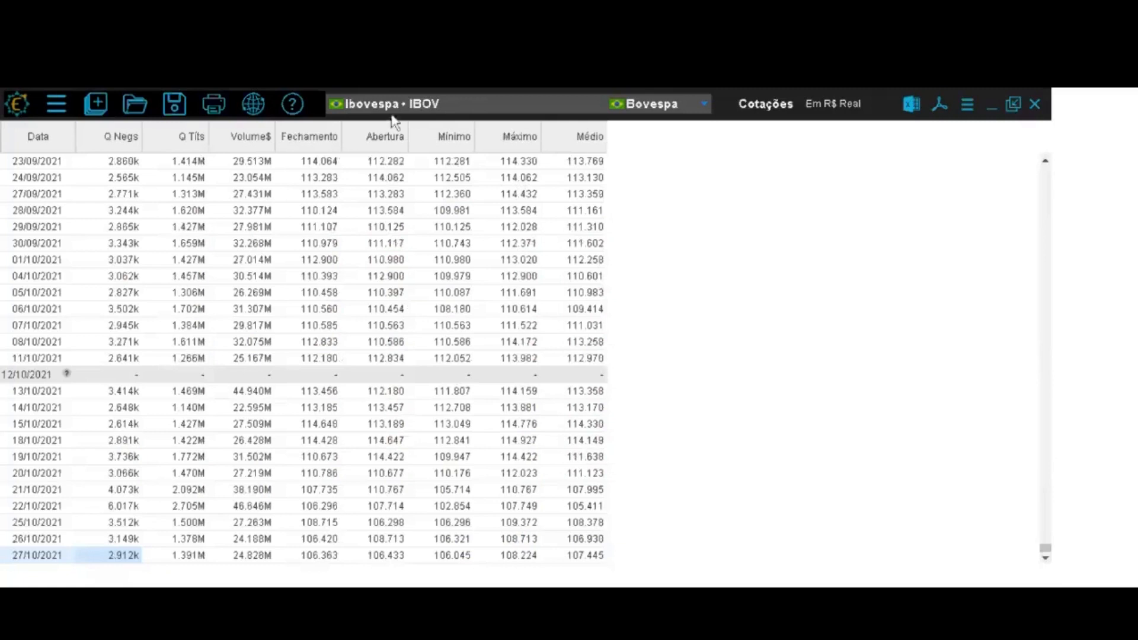
# Show the quotes of the Vale debenture VALE38 by making it the current asset
pyautogui.click(427, 102)
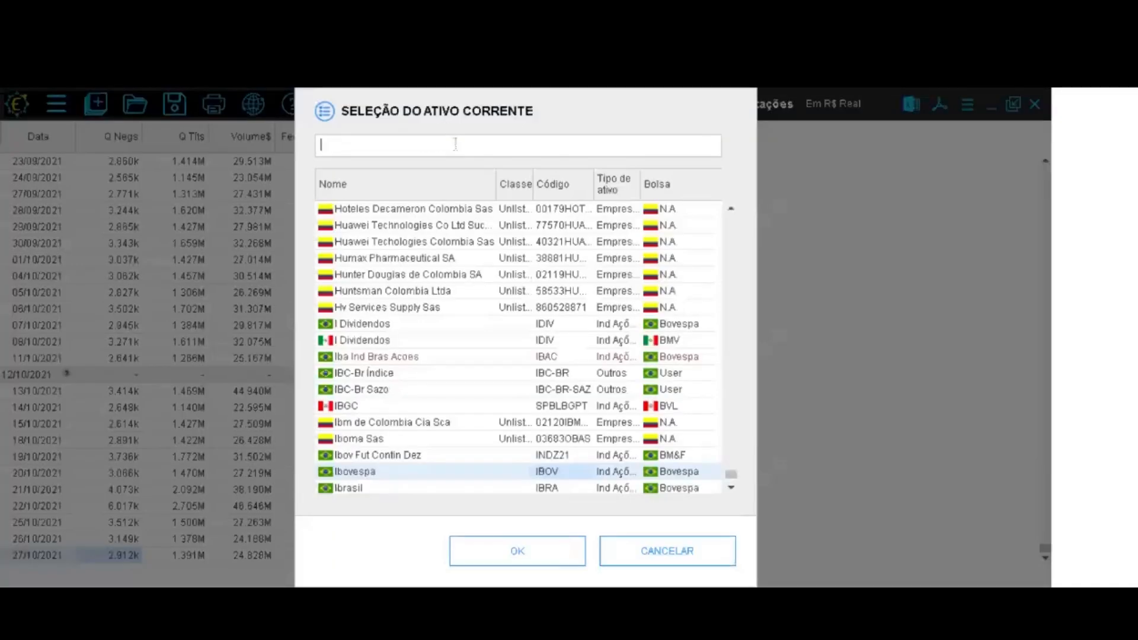
pyautogui.write('vale38')
pyautogui.press('Return')
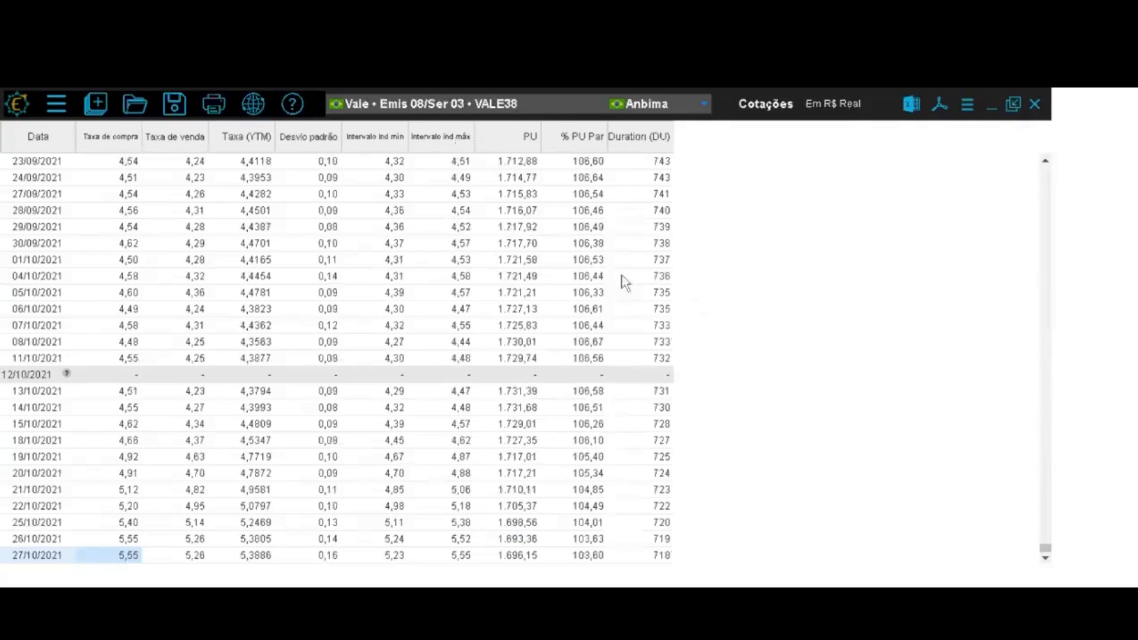
# Search for "dynamo cou" and show the quotes of the fund Dynamo Cougar FIC FIA
pyautogui.click(509, 113)
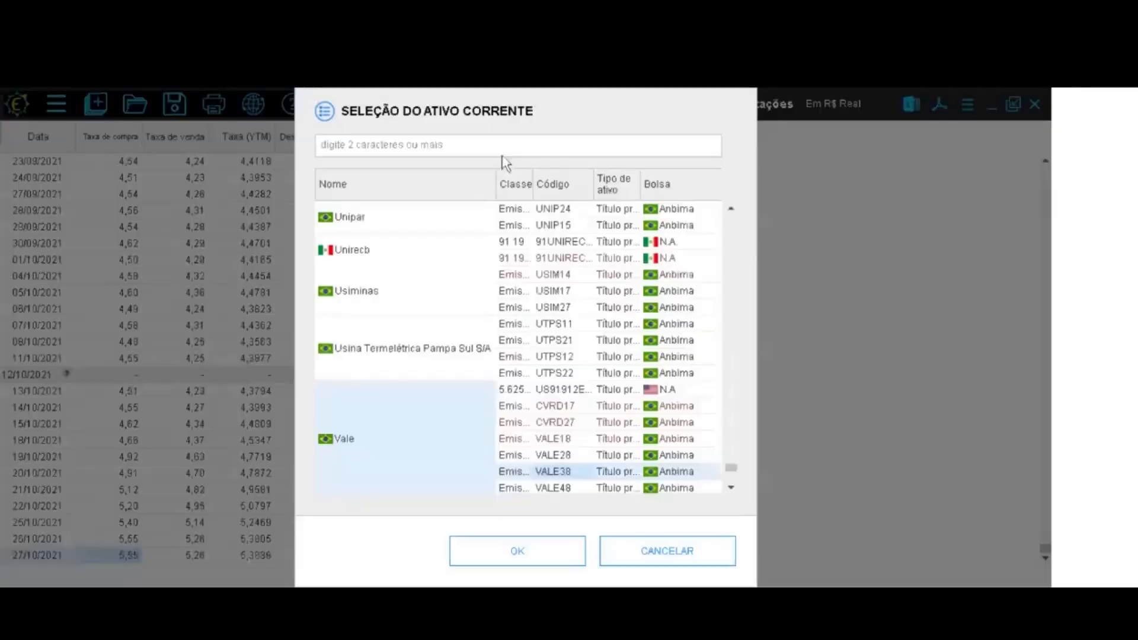
pyautogui.click(506, 152)
pyautogui.write('dynamo co')
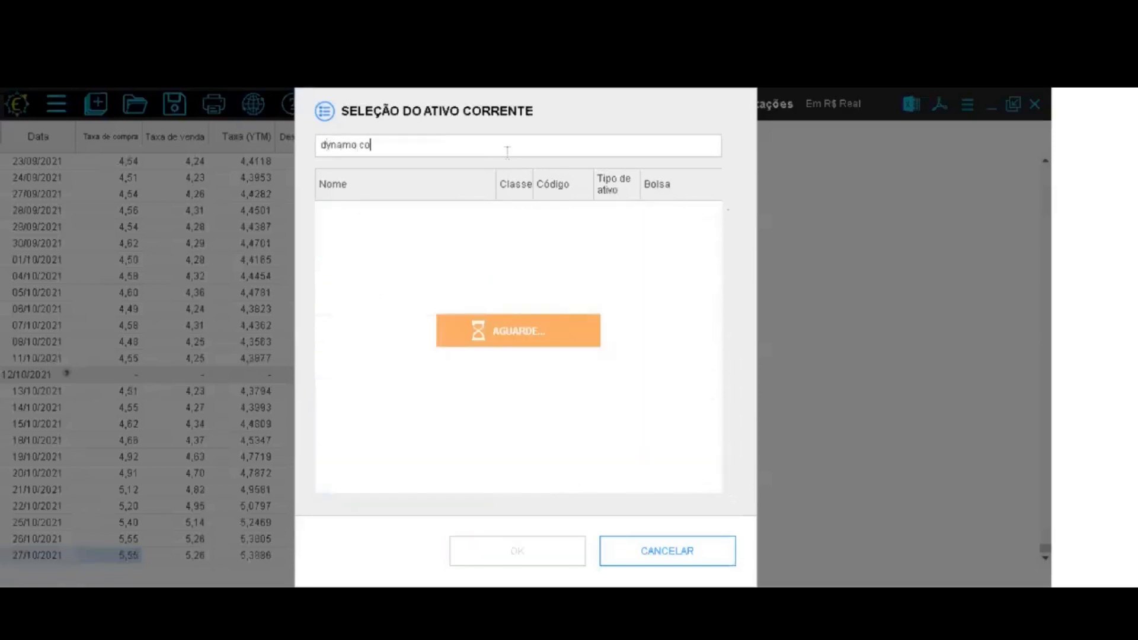
pyautogui.write('u')
pyautogui.press('Return')
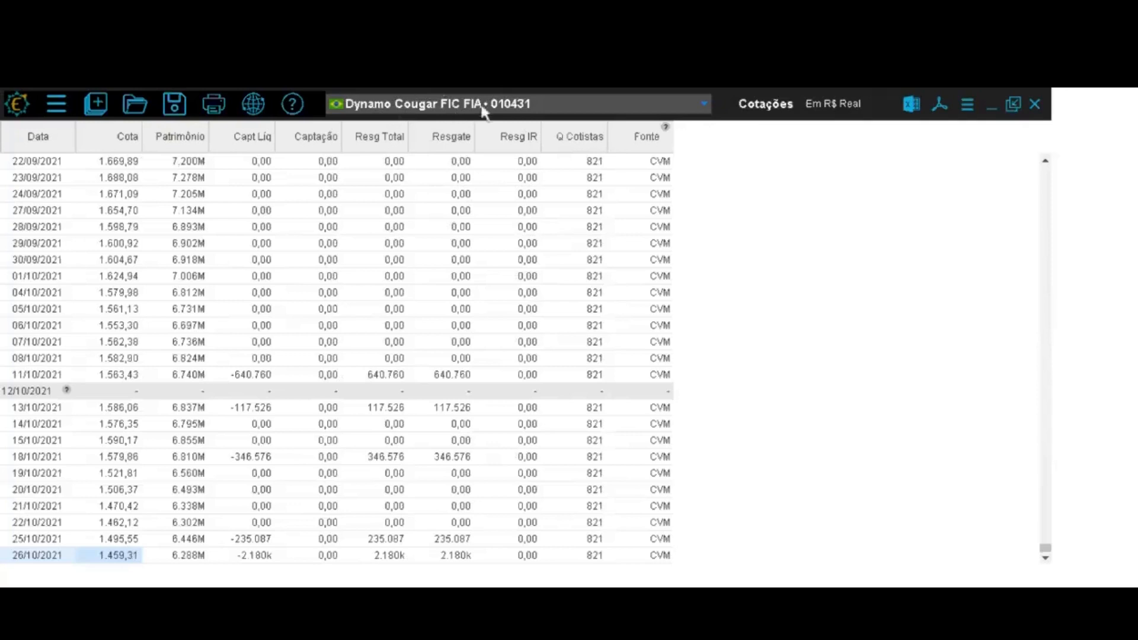
# Change the current asset to the Meliuz ON share CASH3 on Bovespa
pyautogui.click(446, 107)
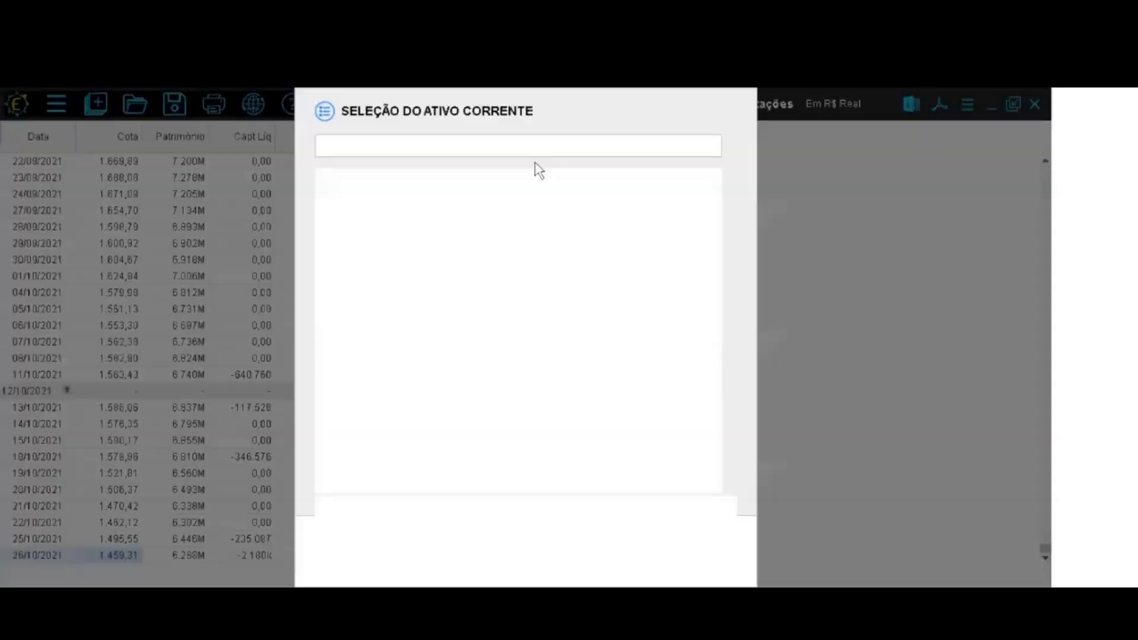
pyautogui.click(522, 145)
pyautogui.write('cash3')
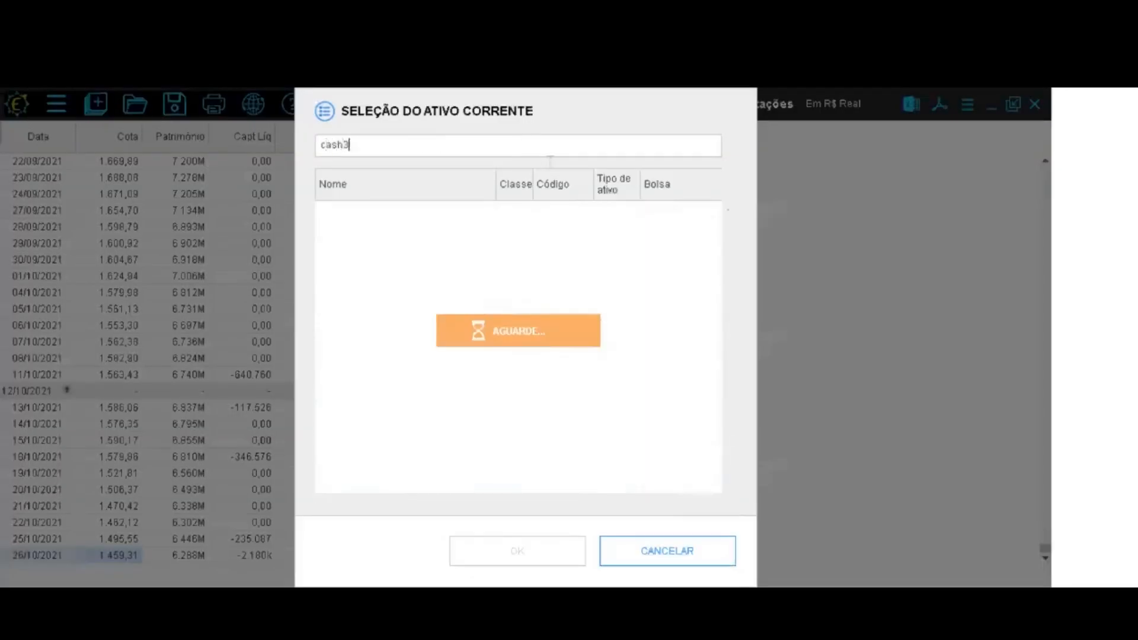
pyautogui.press('Return')
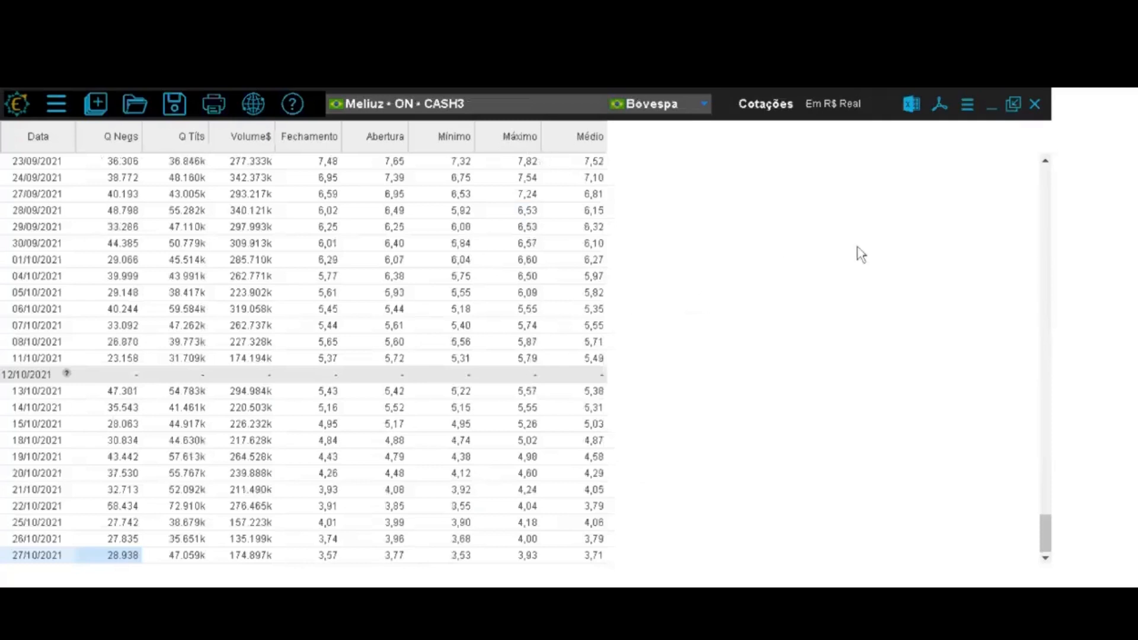
# Set "Ajustar por proventos" to "não" in the quote parameters and apply it to the CASH3 quotes
pyautogui.click(967, 104)
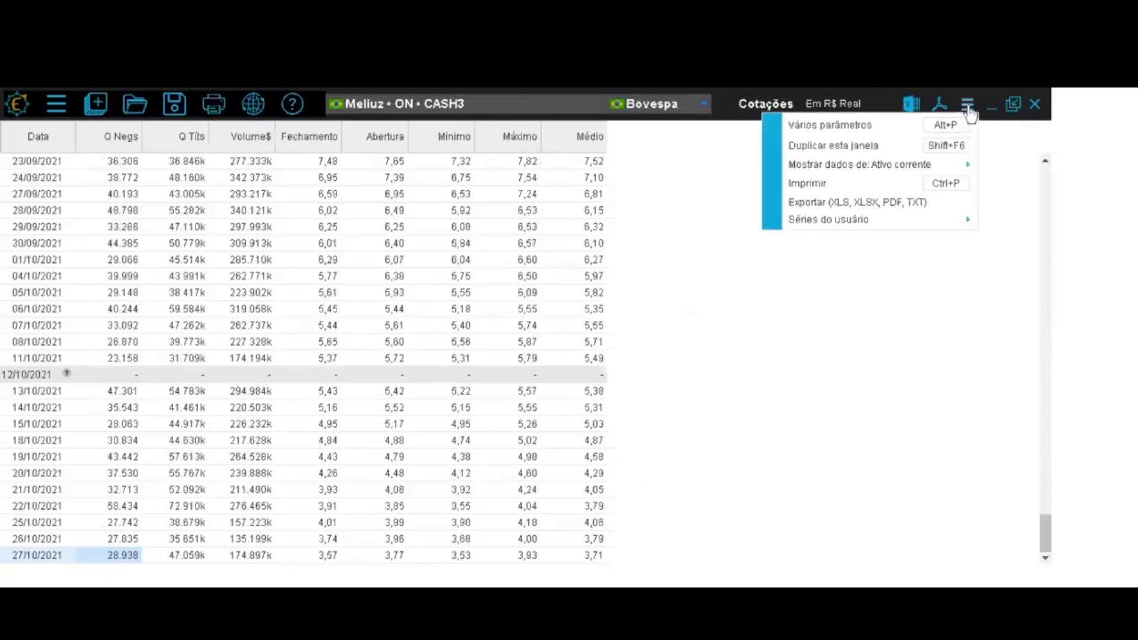
pyautogui.click(865, 133)
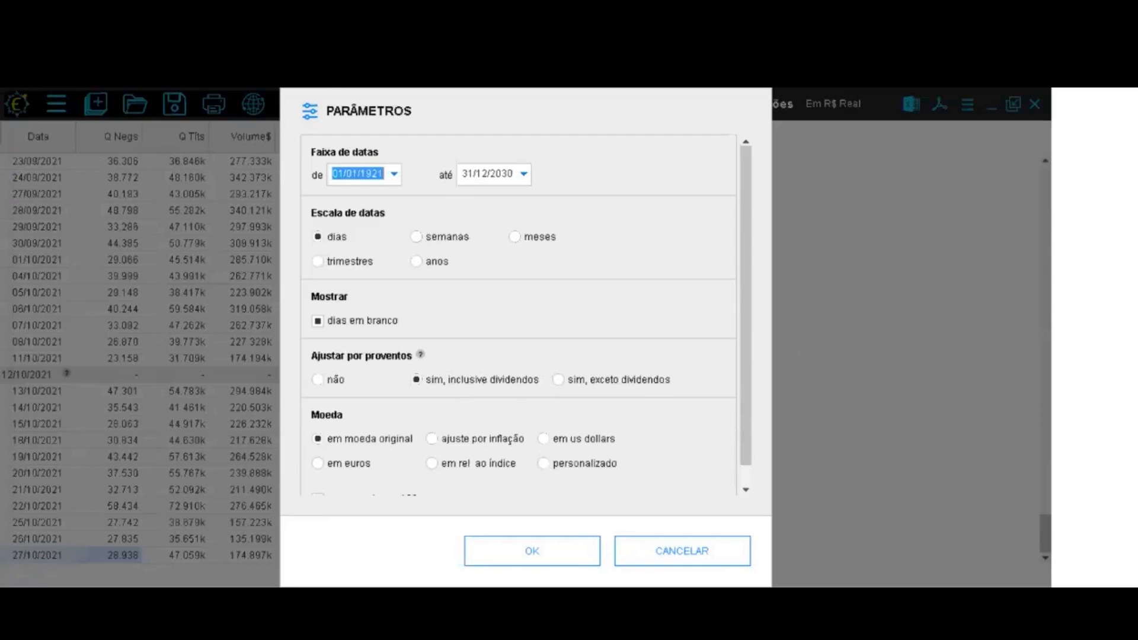
pyautogui.click(333, 380)
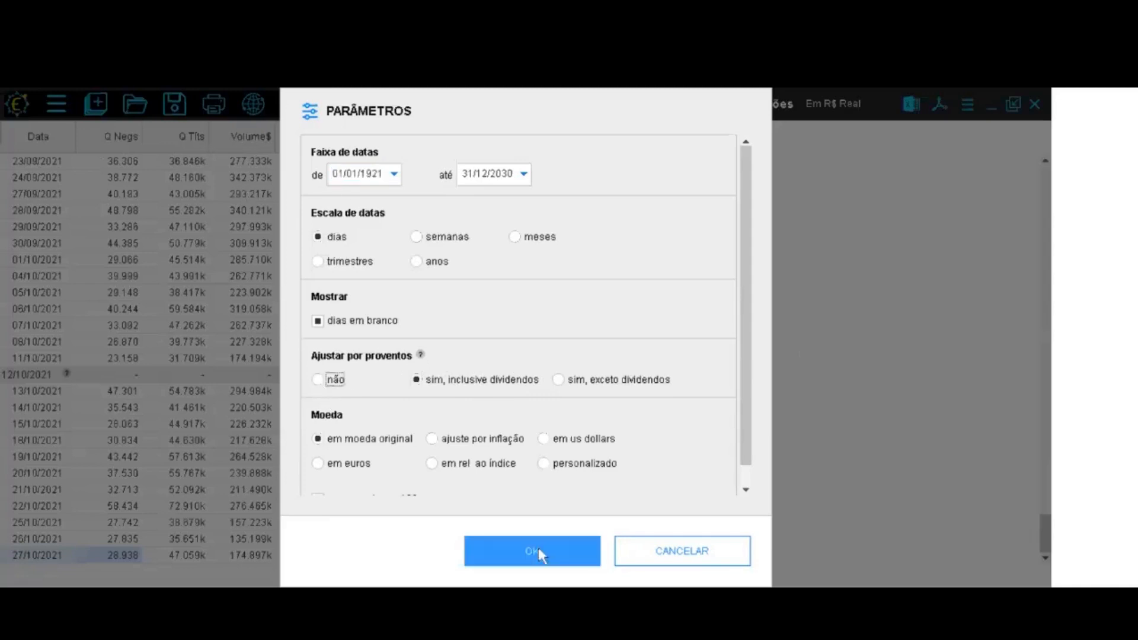
pyautogui.click(324, 383)
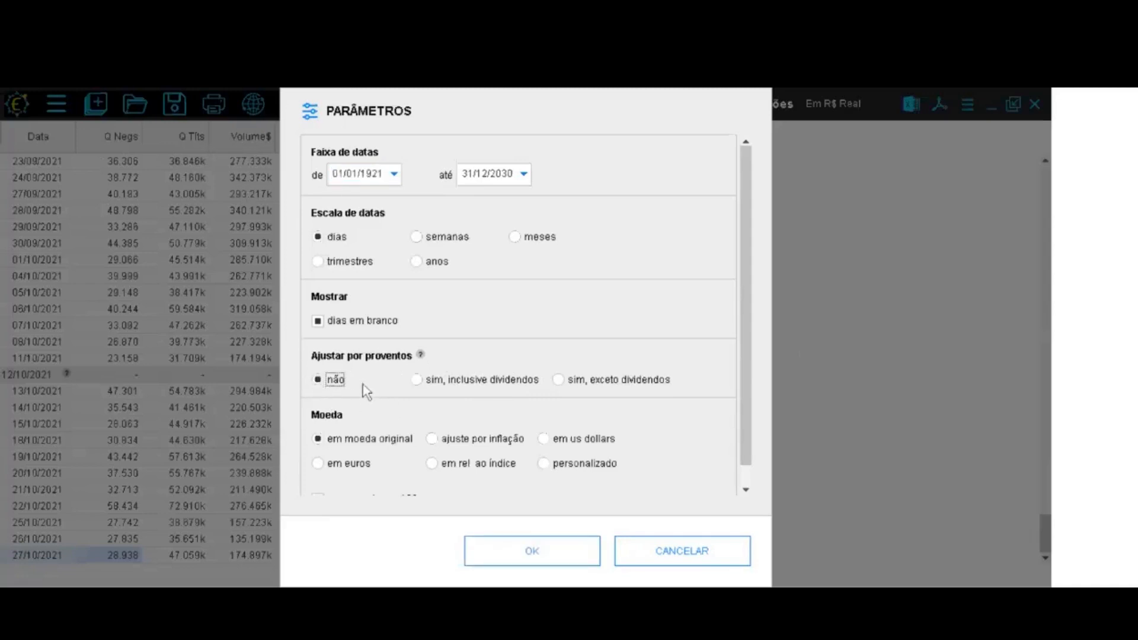
pyautogui.click(546, 547)
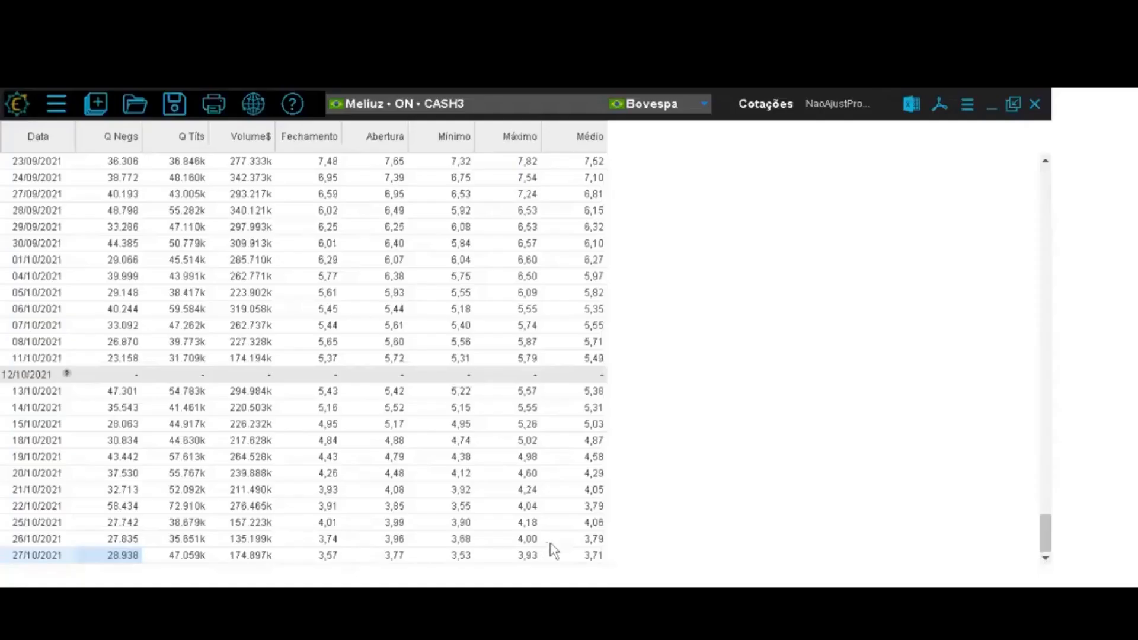
# Open the Proventos database for CASH3 and examine its corporate events and the Fator column
pyautogui.click(96, 106)
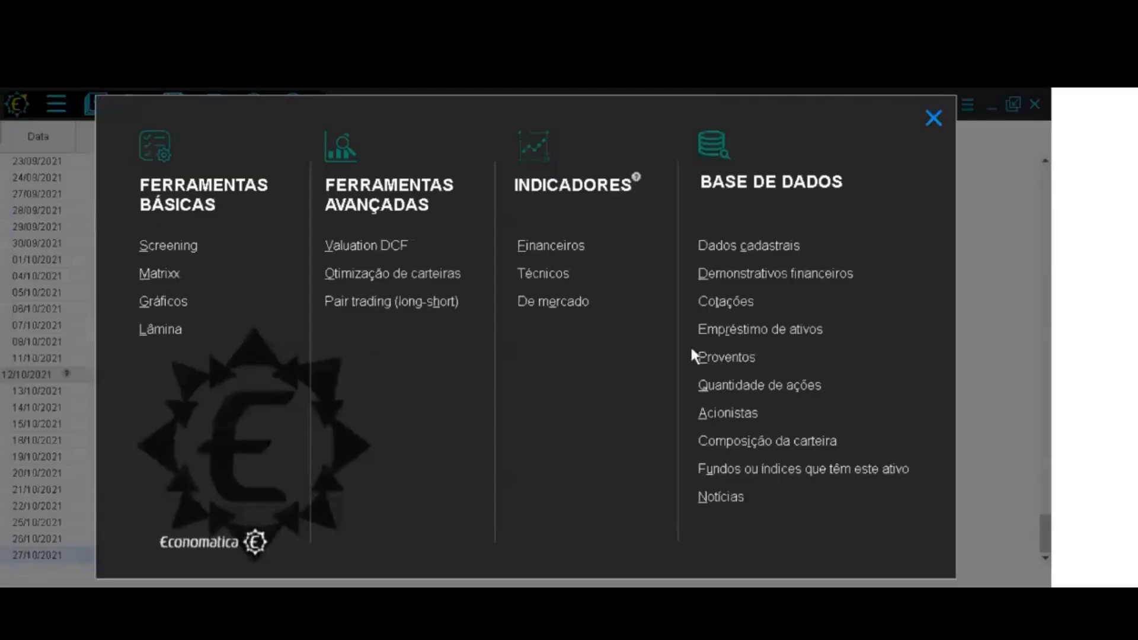
pyautogui.click(721, 362)
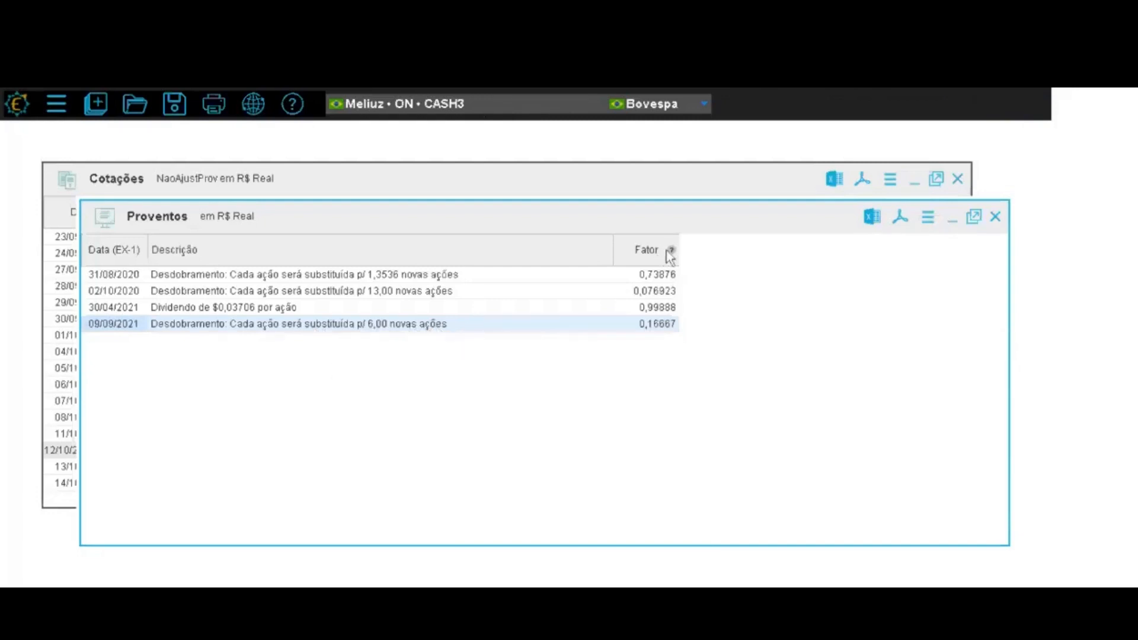
pyautogui.moveTo(671, 251)
# Bring Cotações back to full size and compare the unadjusted CASH3 closing prices of 09/09/2021 and 10/09/2021
pyautogui.click(676, 190)
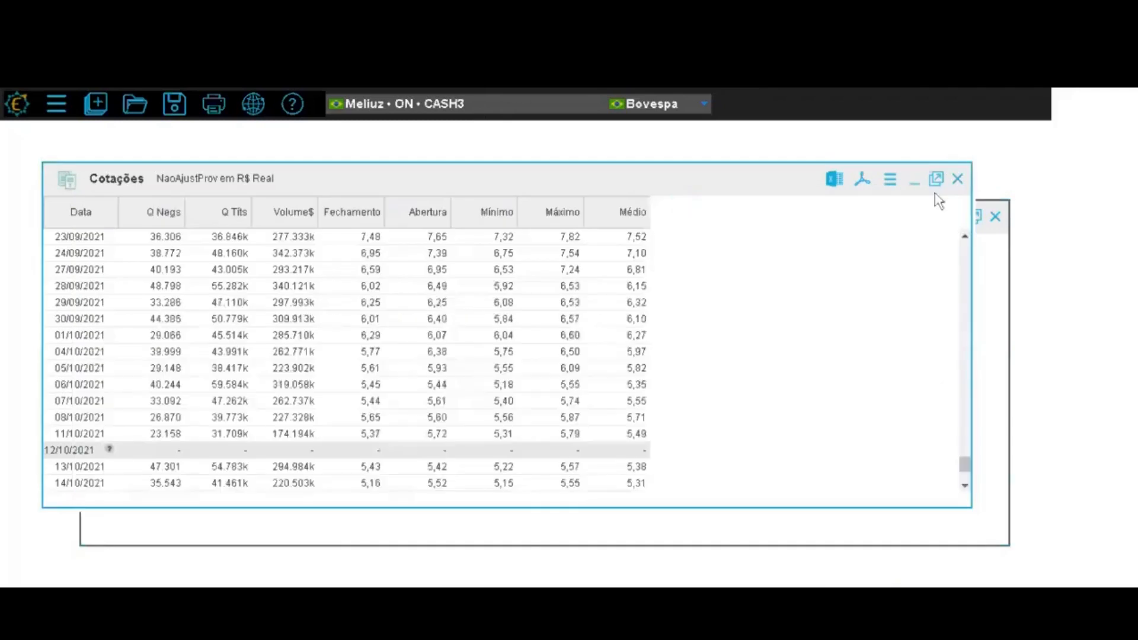
pyautogui.click(938, 183)
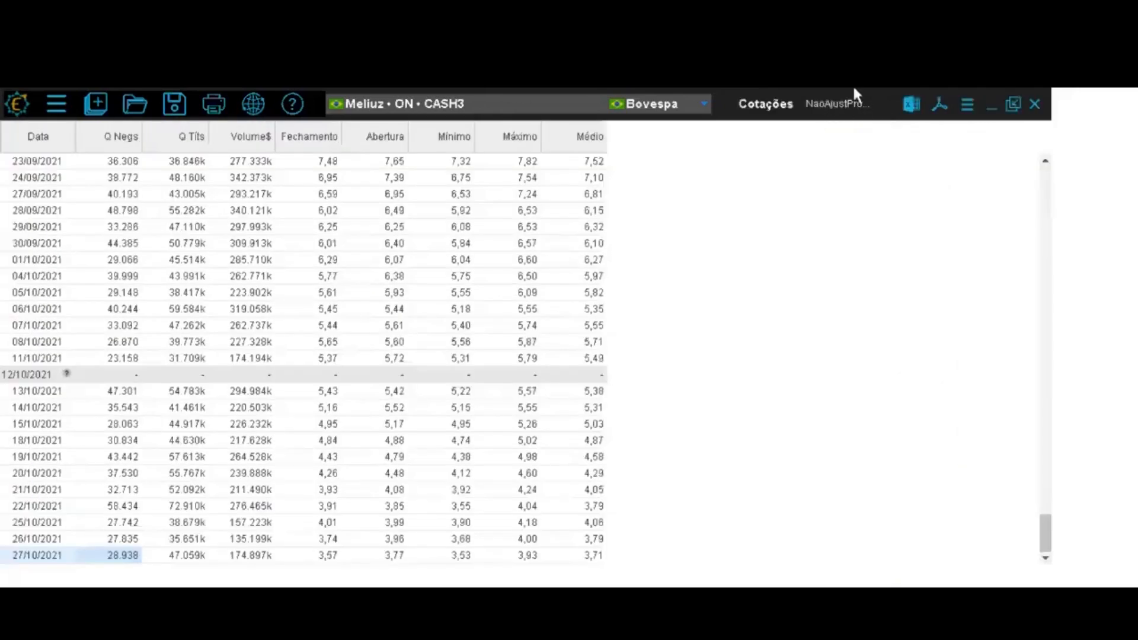
pyautogui.moveTo(1046, 531); pyautogui.dragTo(1049, 496)
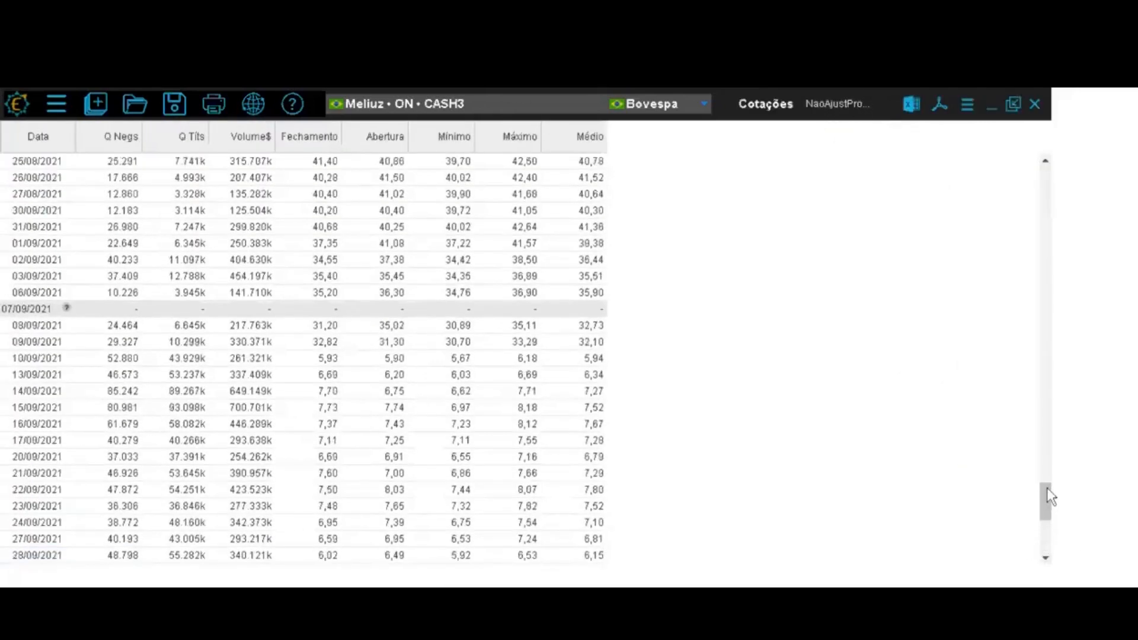
pyautogui.click(22, 343)
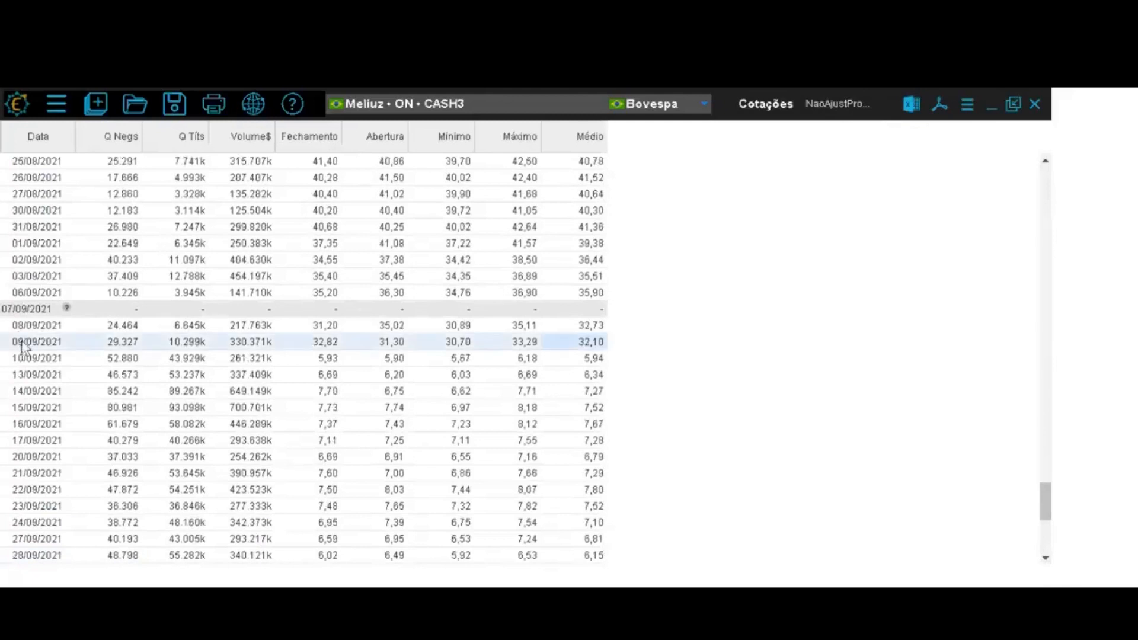
pyautogui.click(330, 359)
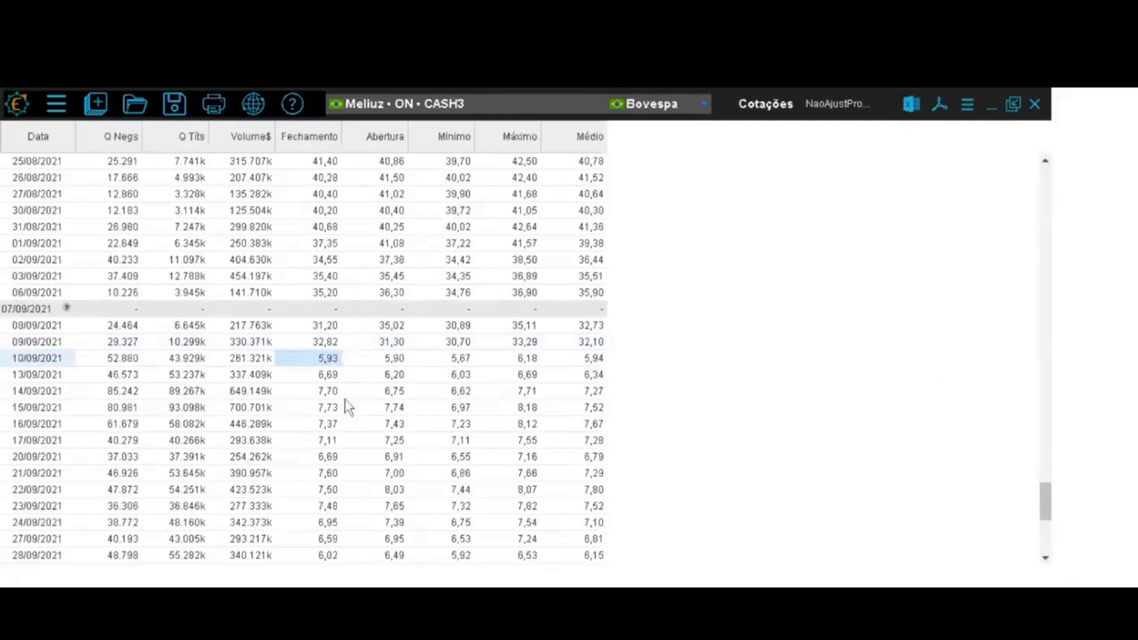
# Set "Ajustar por proventos" to "sim, inclusive dividendos", apply it, and view the adjusted CASH3 quotes around 09/09/2021
pyautogui.click(969, 107)
pyautogui.click(854, 122)
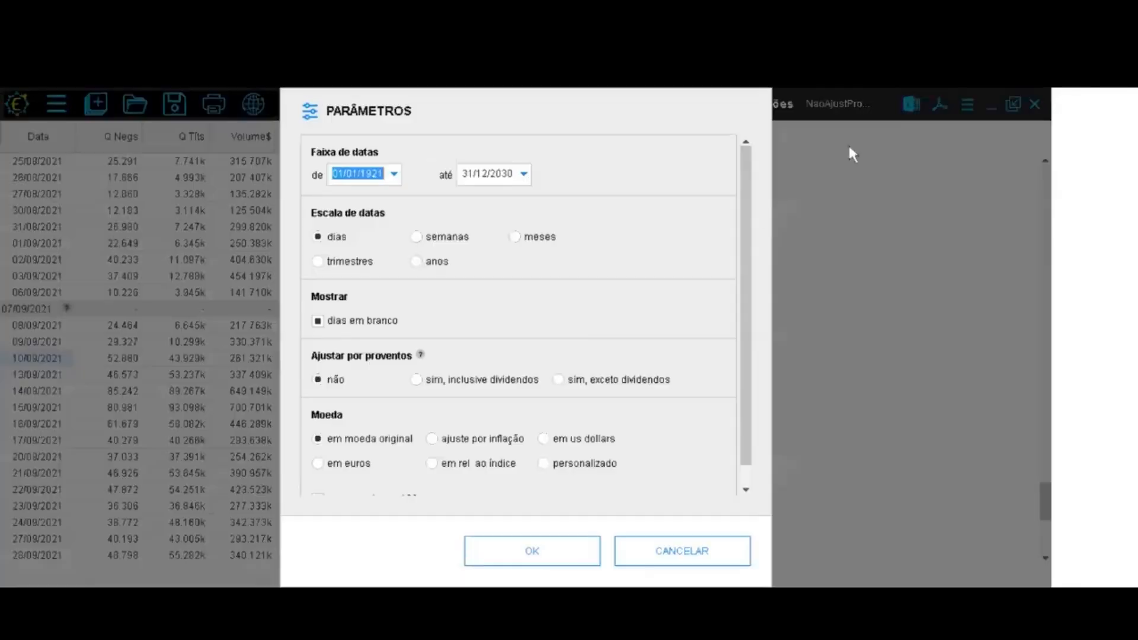
pyautogui.click(536, 382)
pyautogui.click(567, 549)
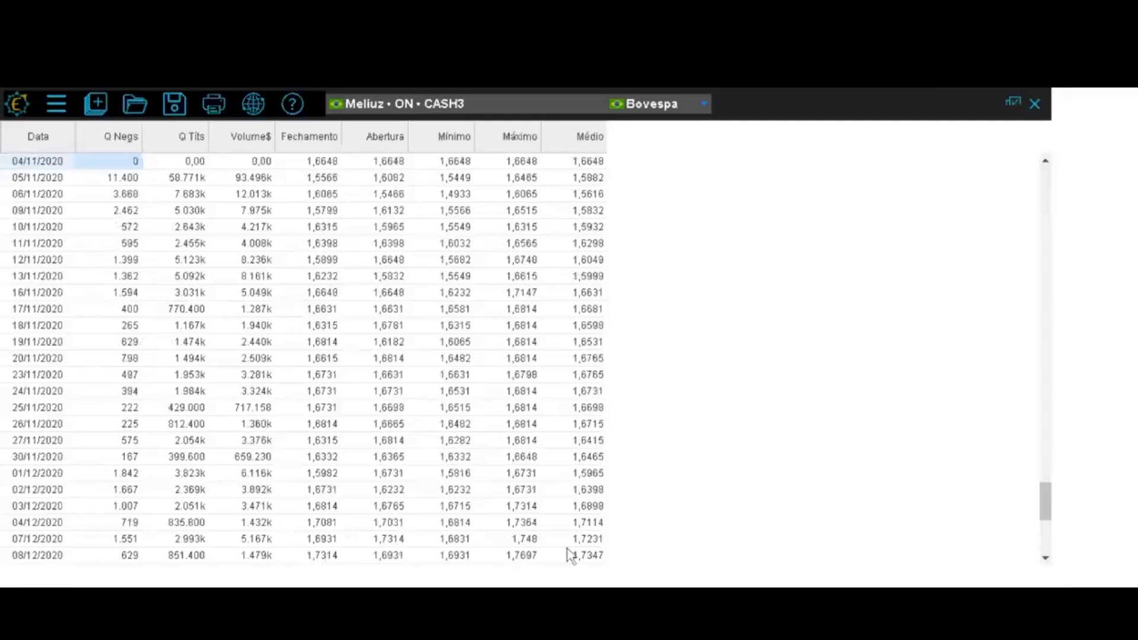
pyautogui.moveTo(1047, 522); pyautogui.dragTo(701, 520)
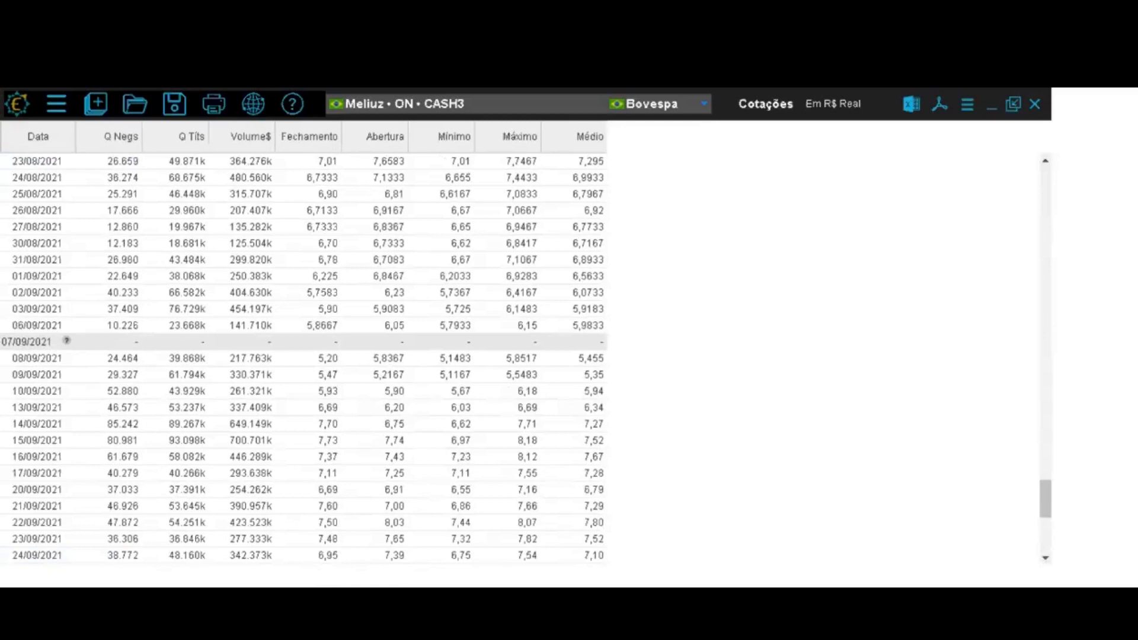
# Open the De mercado indicators for CASH3, view the formula of Preco / Lucro x, and close the indicators window
pyautogui.click(105, 111)
pyautogui.click(569, 301)
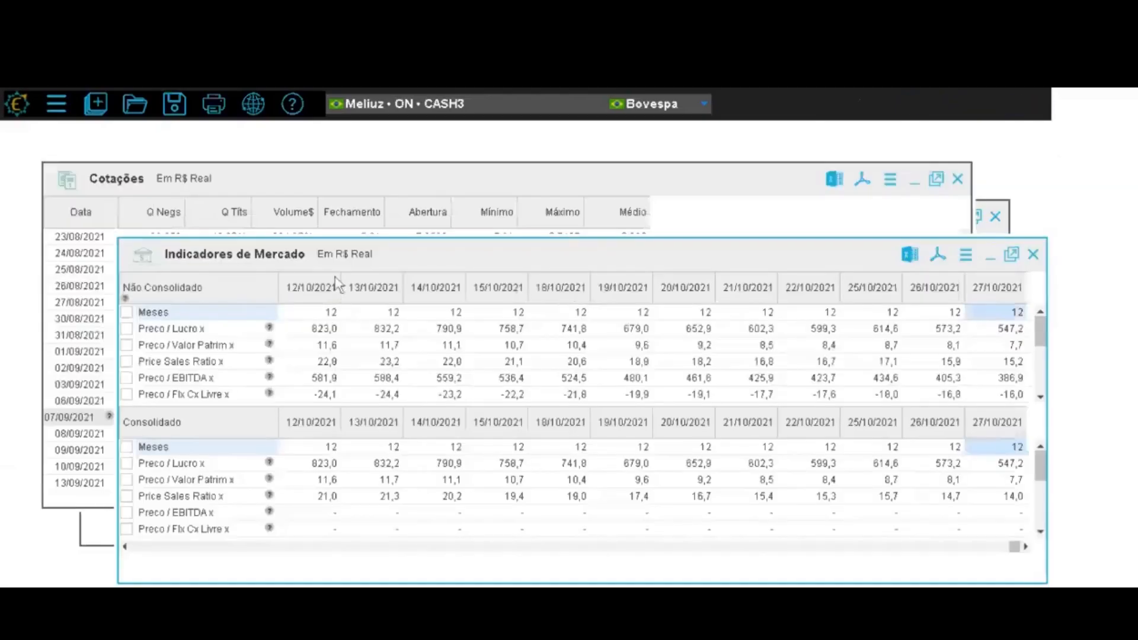
pyautogui.moveTo(271, 330)
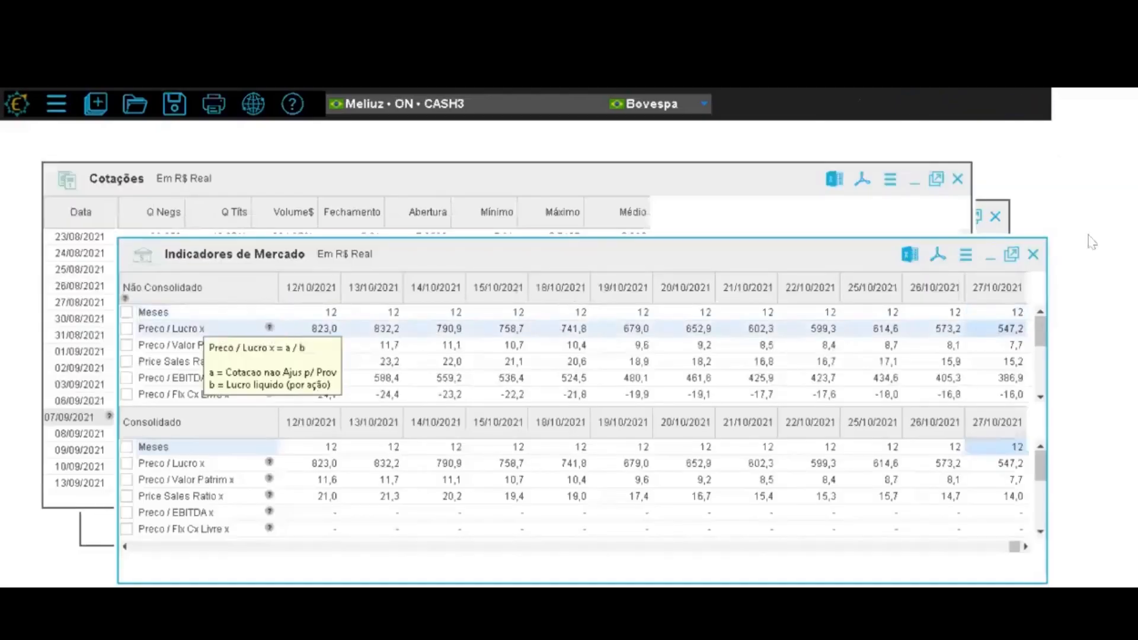
pyautogui.click(1033, 256)
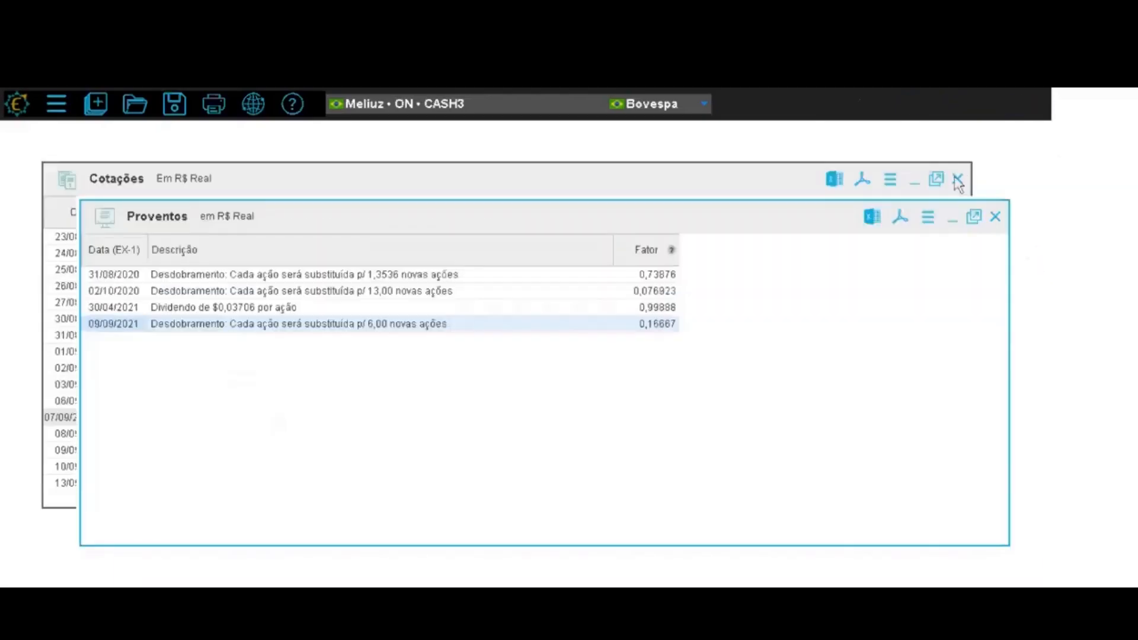
# Close Proventos, enlarge Cotações, view the most recent adjusted CASH3 quotes up to 27/10/2021, and close the quotes window
pyautogui.click(998, 221)
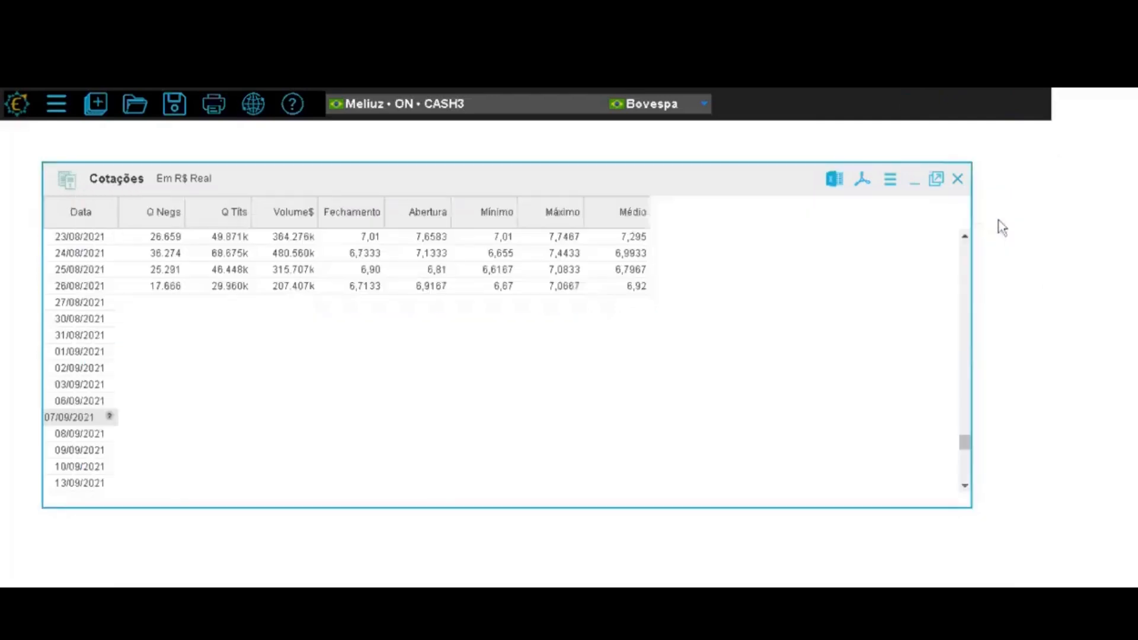
pyautogui.click(936, 178)
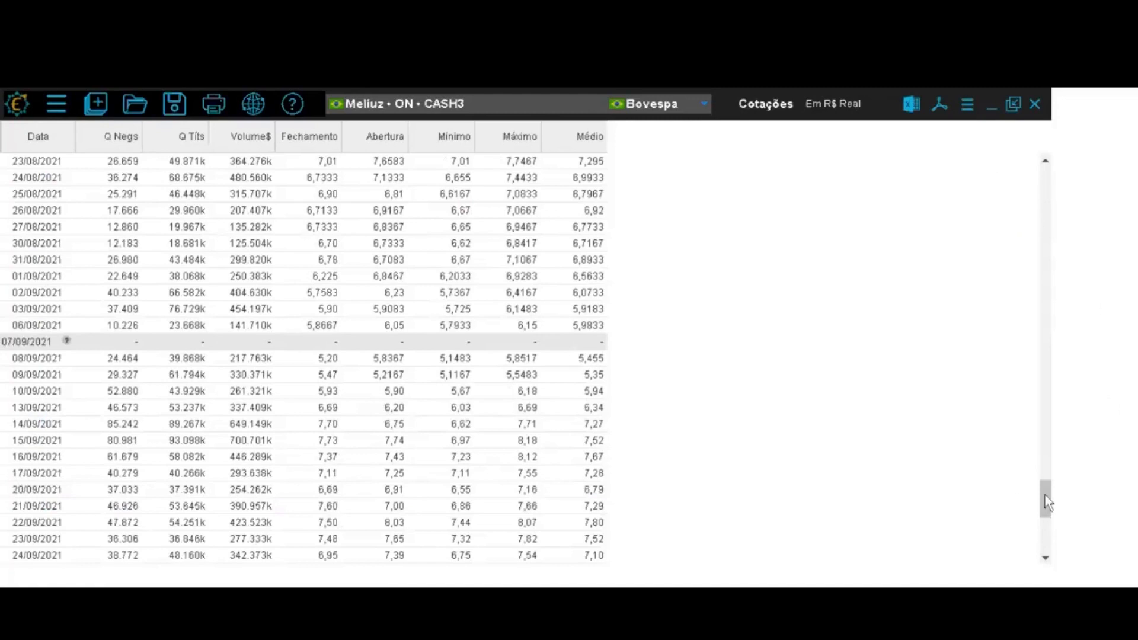
pyautogui.moveTo(1043, 500); pyautogui.dragTo(1047, 530)
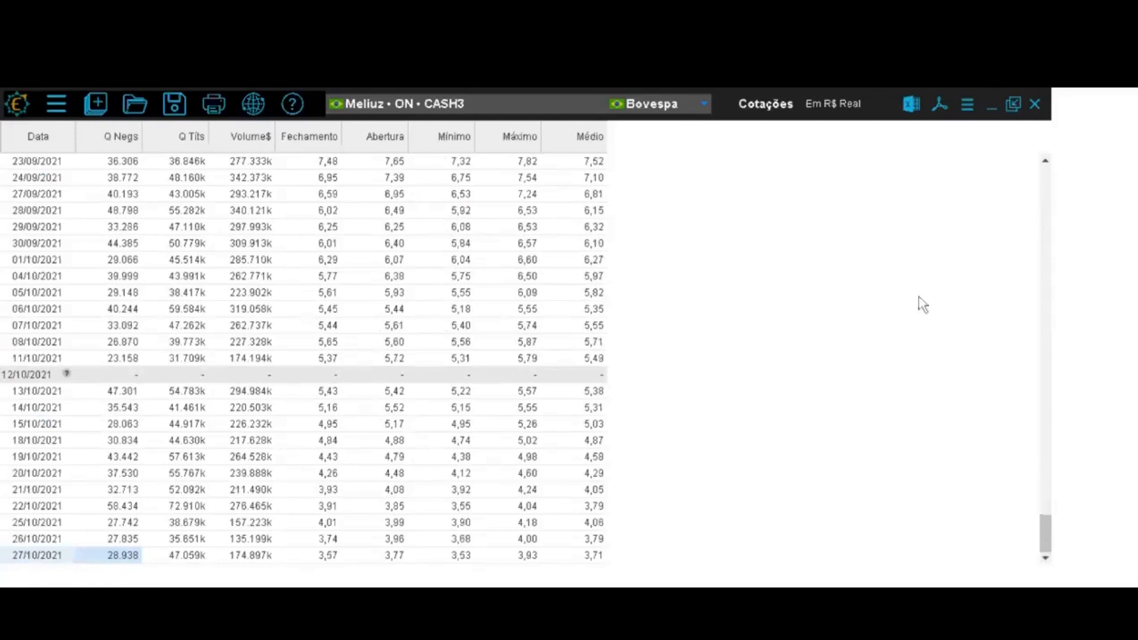
pyautogui.click(1036, 104)
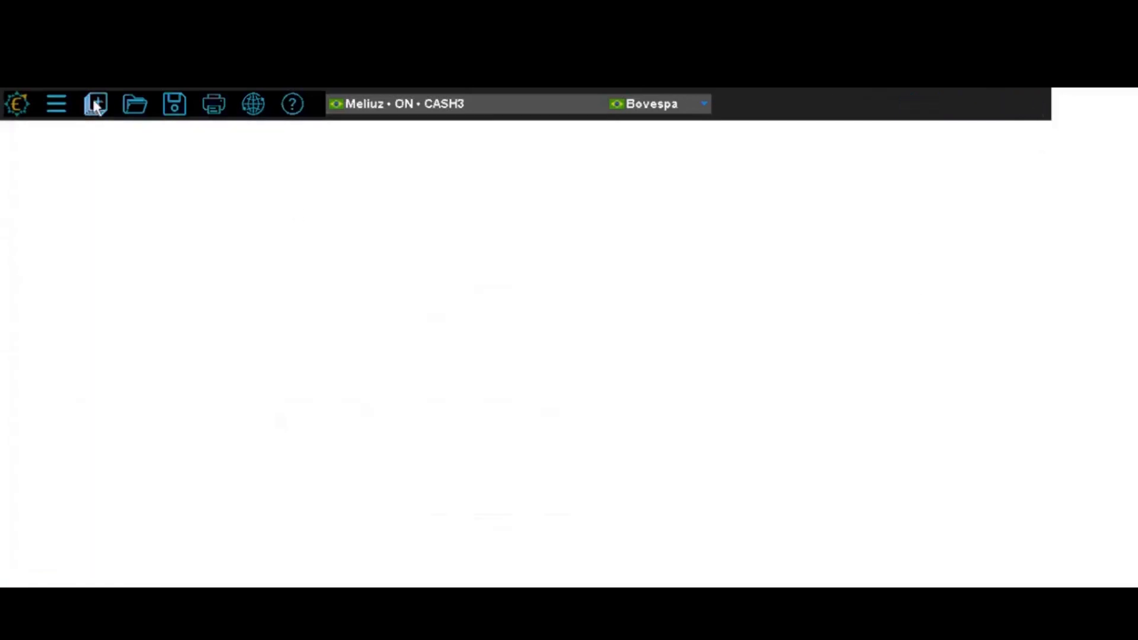
# Open the Empréstimo de ativos database for CASH3, examine its open and daily traded lending contracts, and close it
pyautogui.click(57, 103)
pyautogui.click(765, 331)
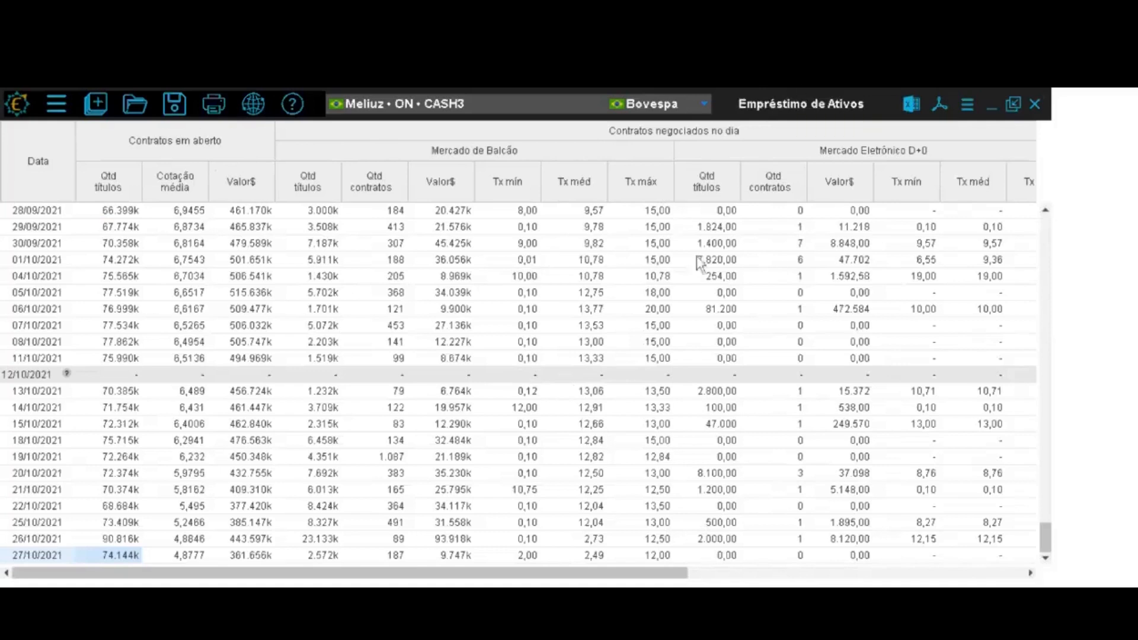
pyautogui.click(1036, 106)
# Open Quantidade de ações for CASH3, examine the share counts around the 09/09/2021 event, and close the window
pyautogui.click(100, 104)
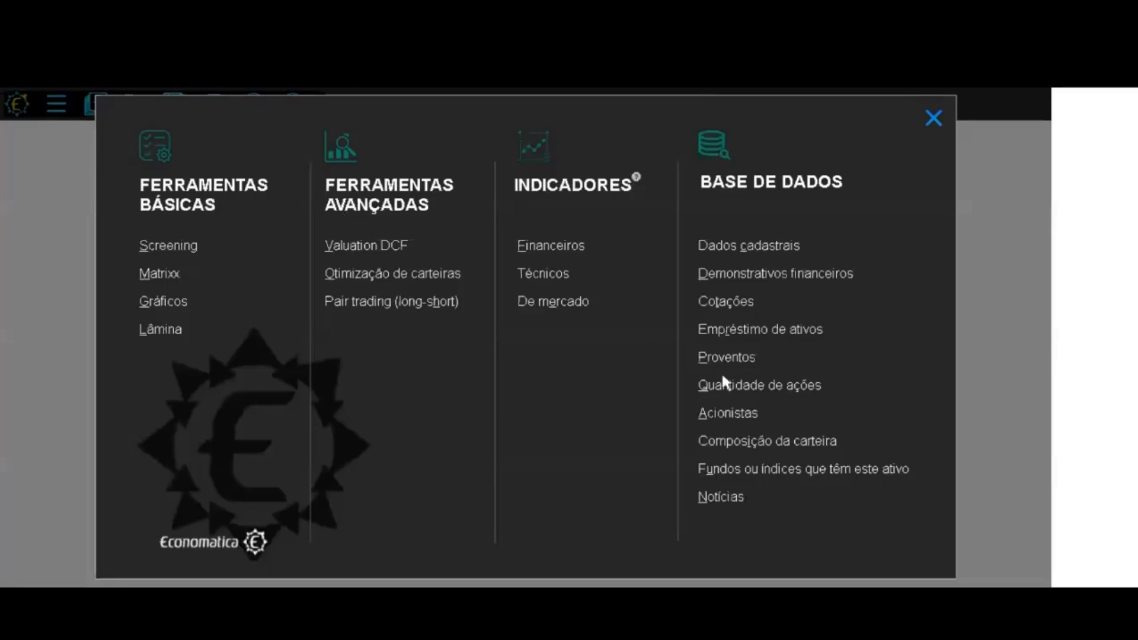
pyautogui.click(740, 386)
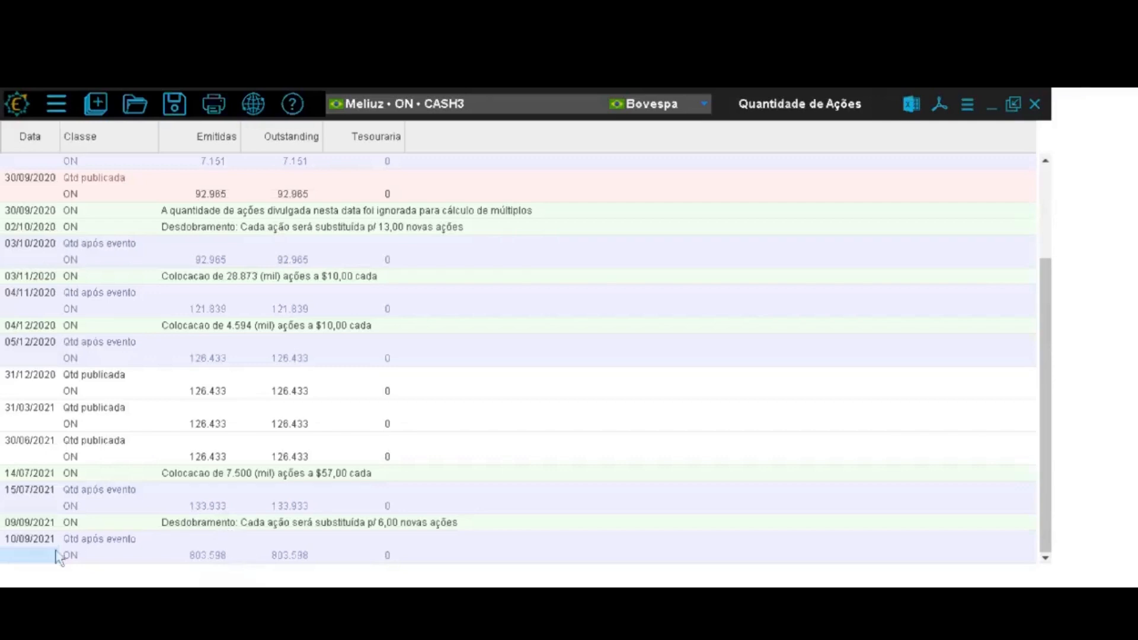
pyautogui.click(34, 525)
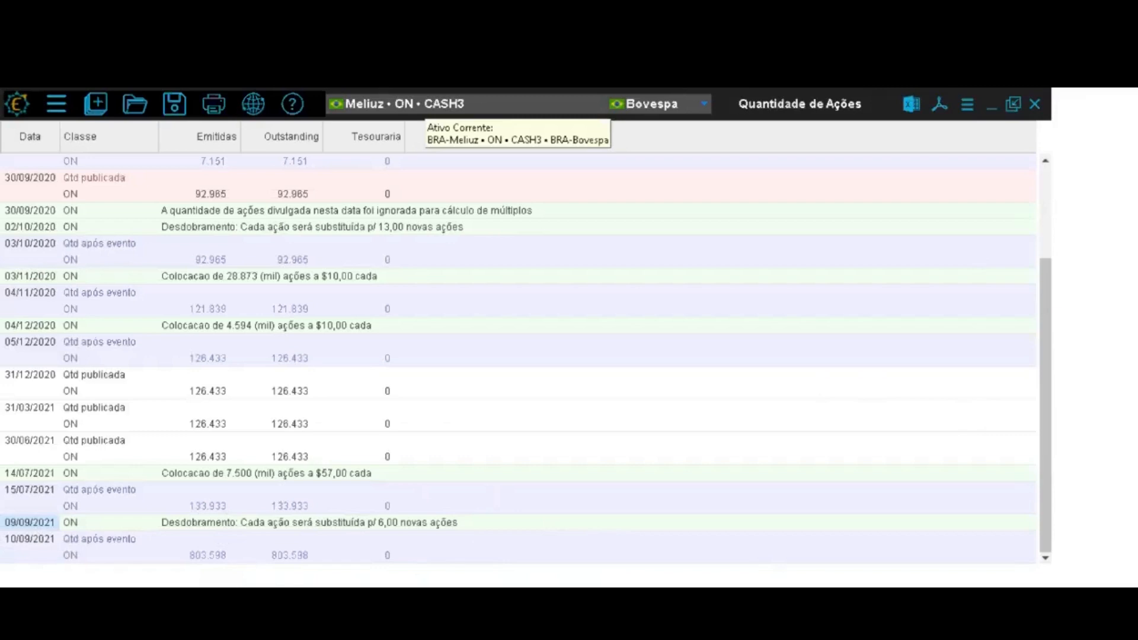
pyautogui.click(1038, 104)
# Open the Acionistas database for CASH3 and compare the shareholders' percentage stakes from 05/11/2020 through 05/10/2021
pyautogui.click(97, 105)
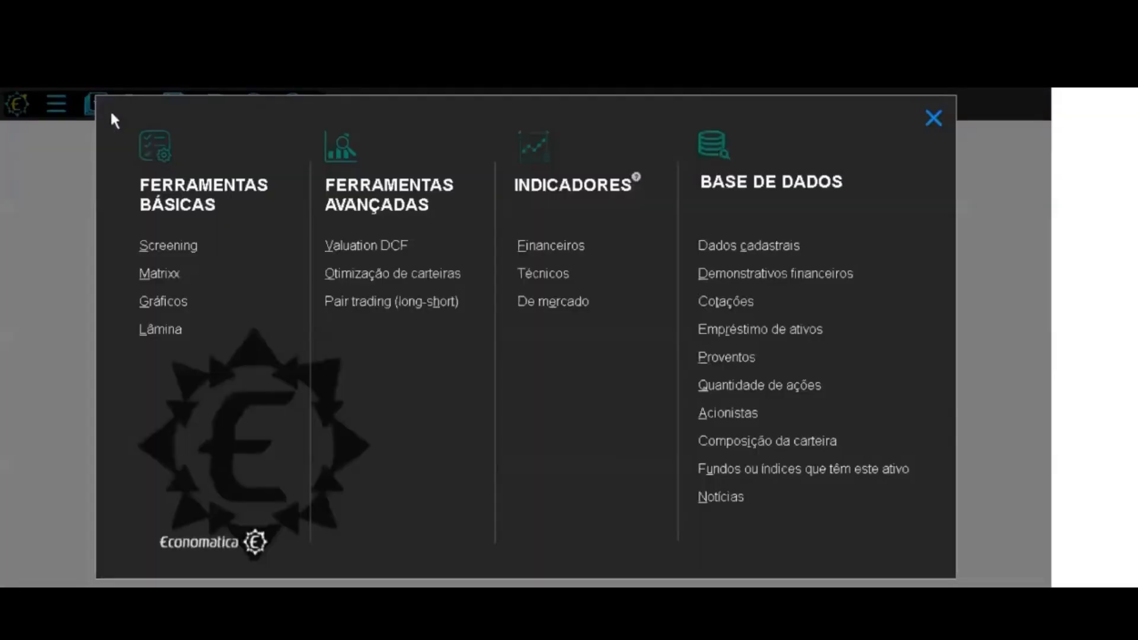
pyautogui.click(736, 416)
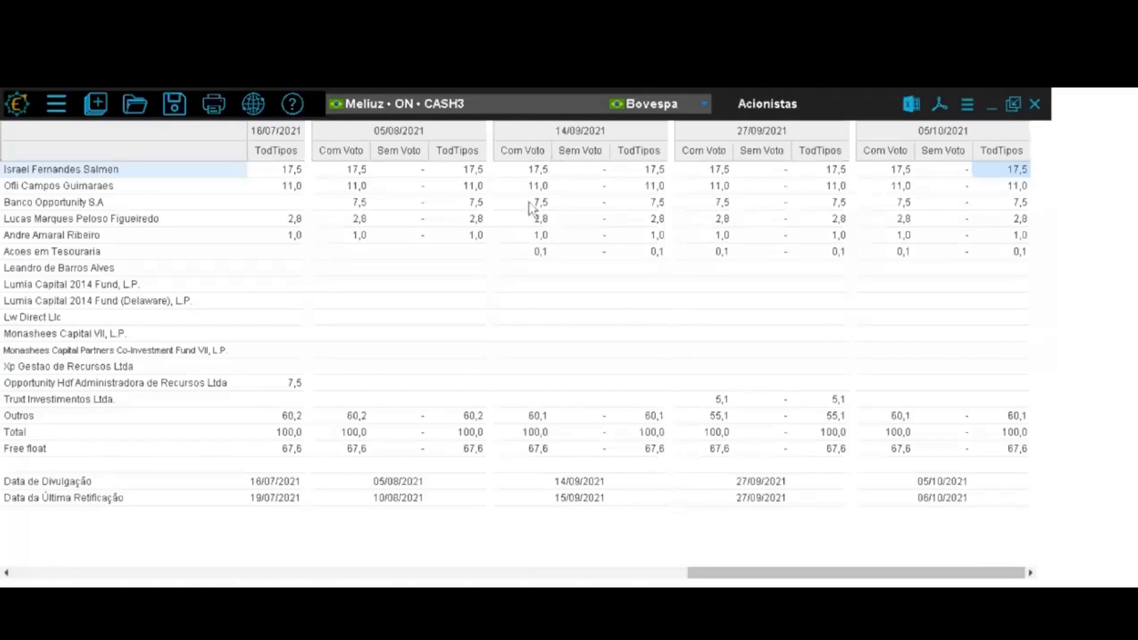
pyautogui.moveTo(1009, 354); pyautogui.dragTo(384, 292)
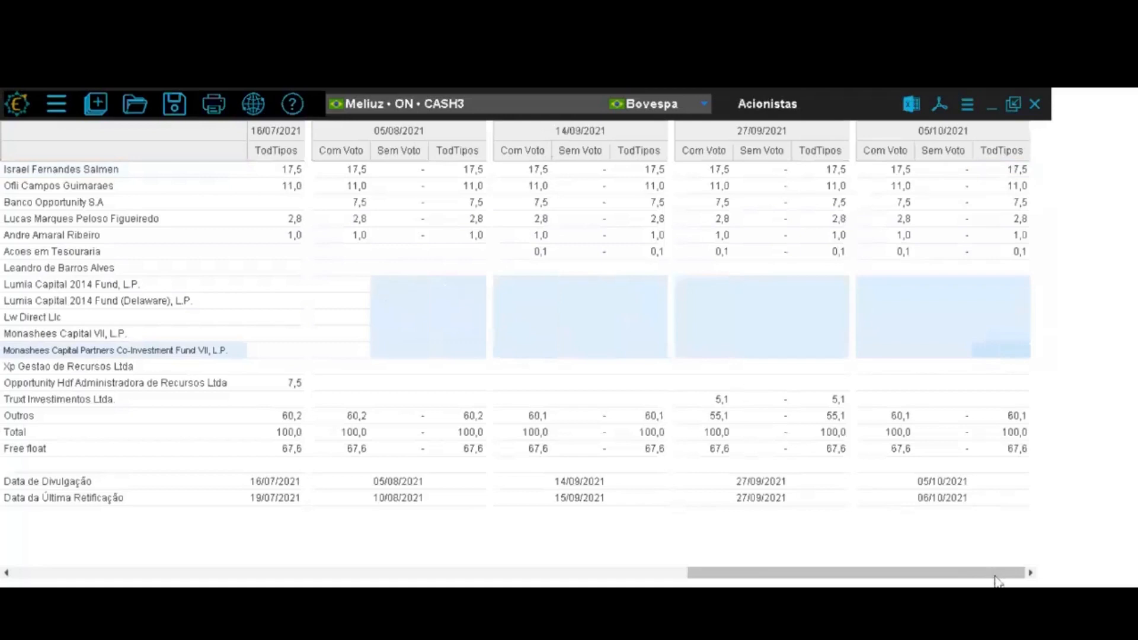
pyautogui.moveTo(993, 573); pyautogui.dragTo(282, 568)
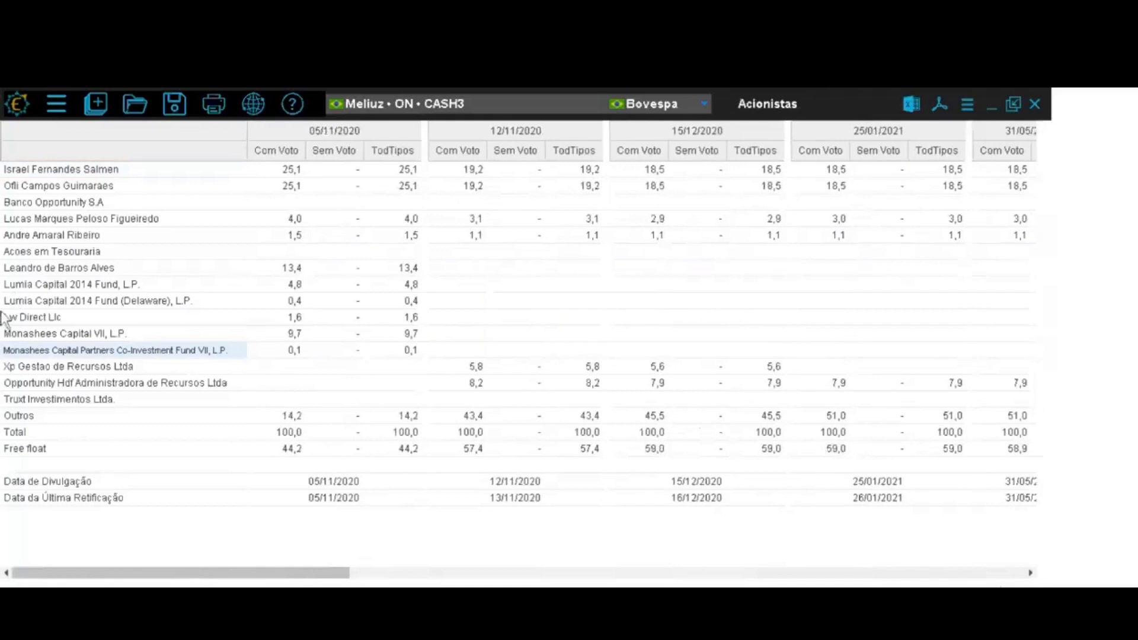
pyautogui.click(47, 270)
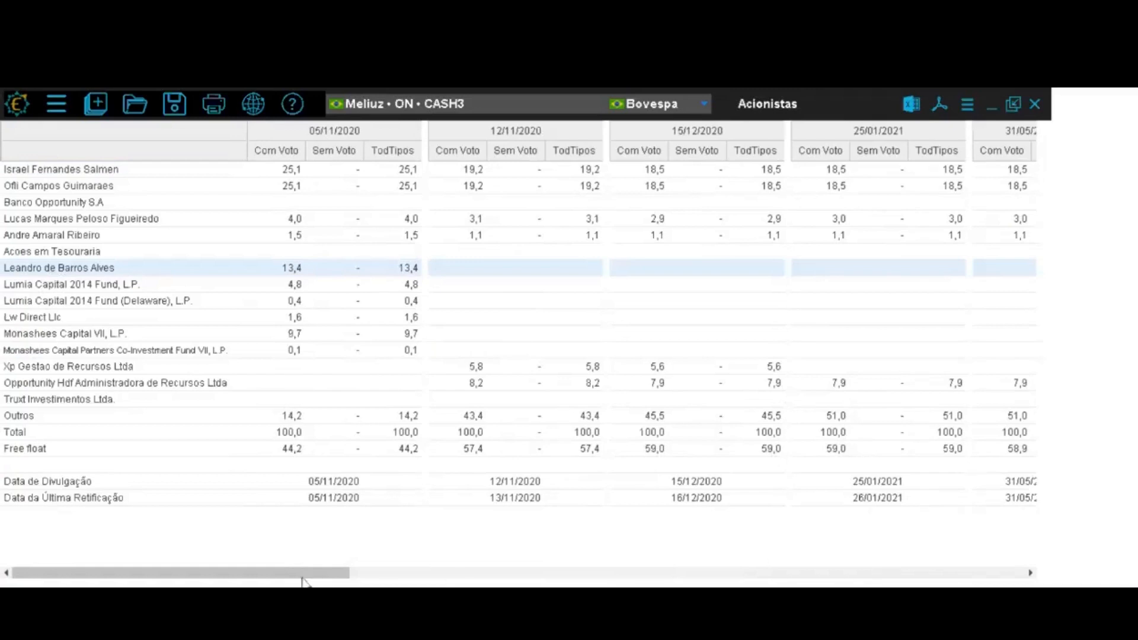
pyautogui.moveTo(300, 574); pyautogui.dragTo(1055, 542)
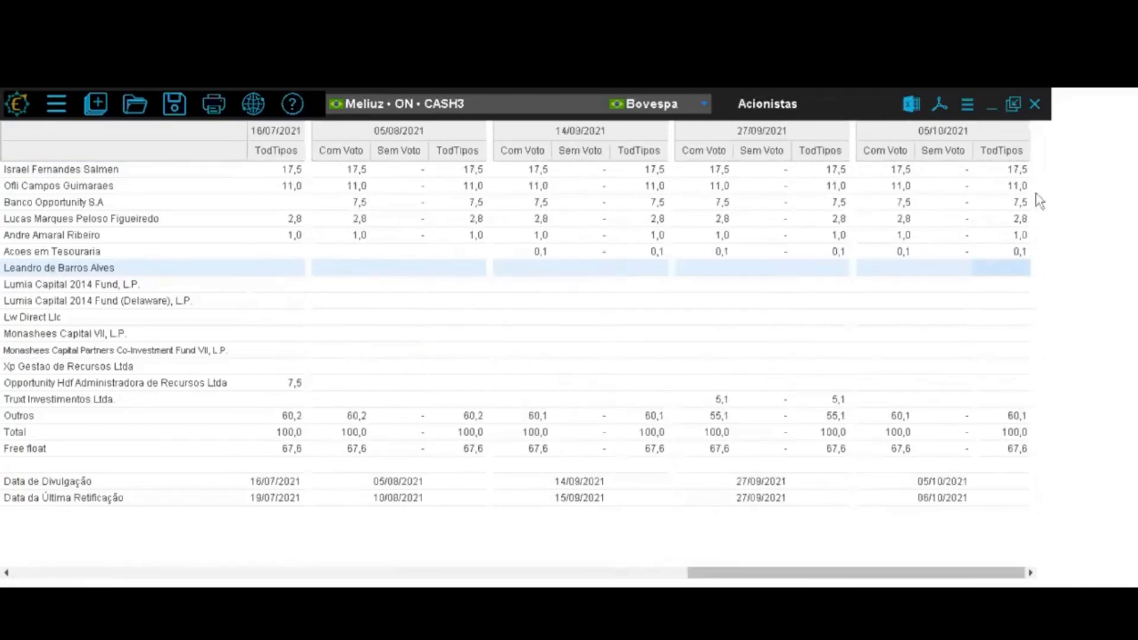
# Set Participação to "número de ações" in the Acionistas parameters, view the stakes in thousands of shares, and close the window
pyautogui.click(967, 104)
pyautogui.click(852, 131)
pyautogui.moveTo(748, 230); pyautogui.dragTo(743, 348)
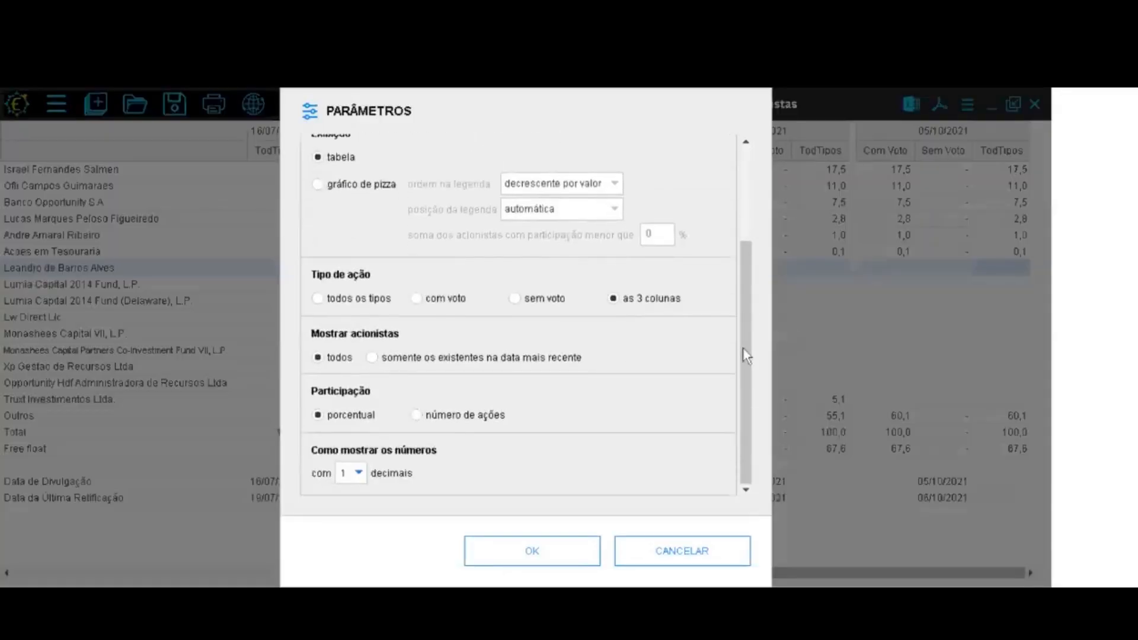
pyautogui.click(451, 416)
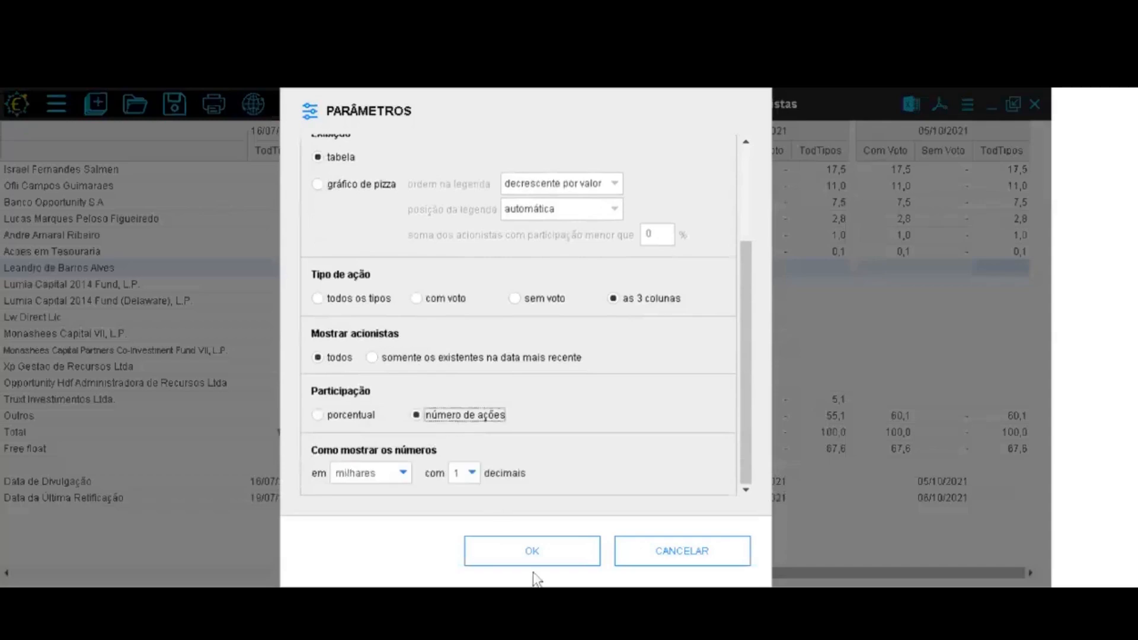
pyautogui.click(533, 552)
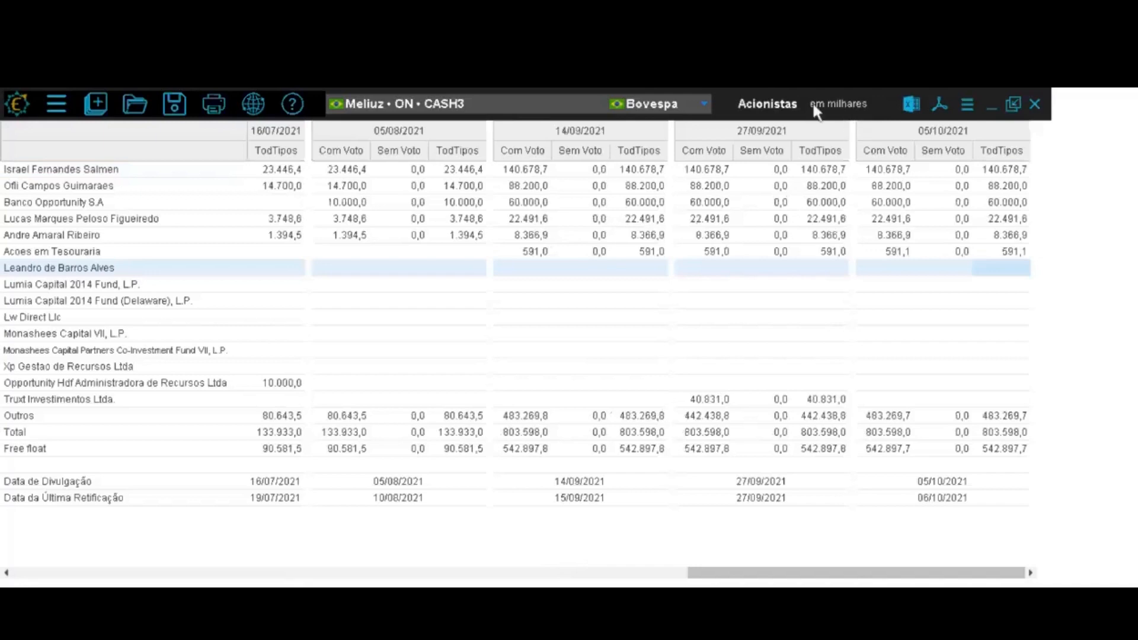
pyautogui.click(1036, 105)
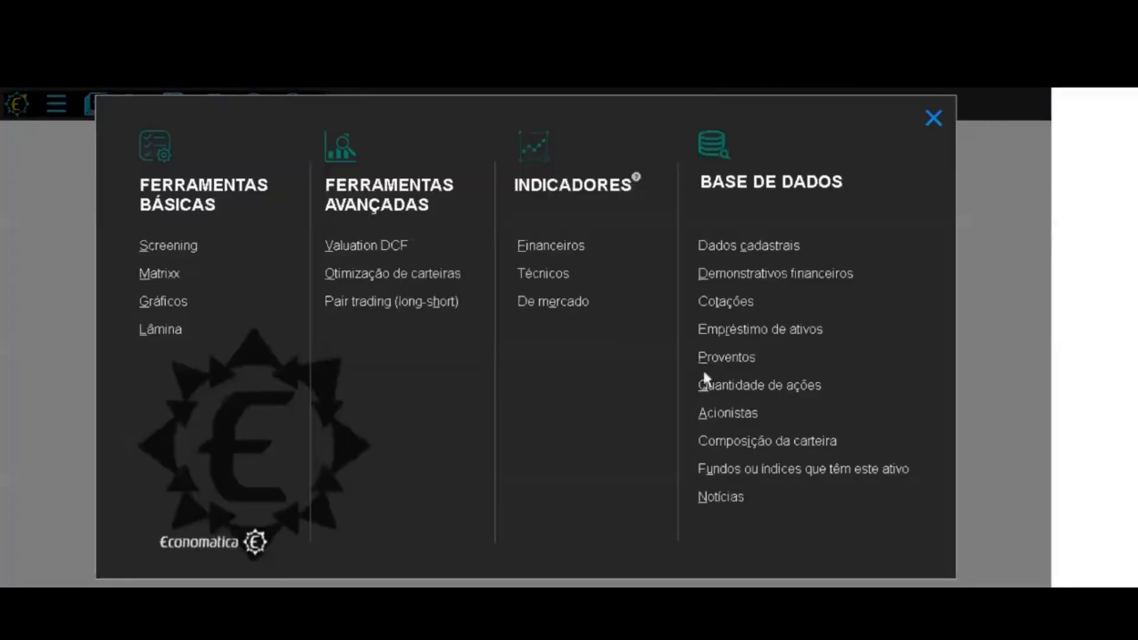
# Open Composição da carteira, set the current asset to Dynamo Cougar FIC FIA, and examine its undisclosed holdings from Jul-21 to Set-21
pyautogui.click(758, 451)
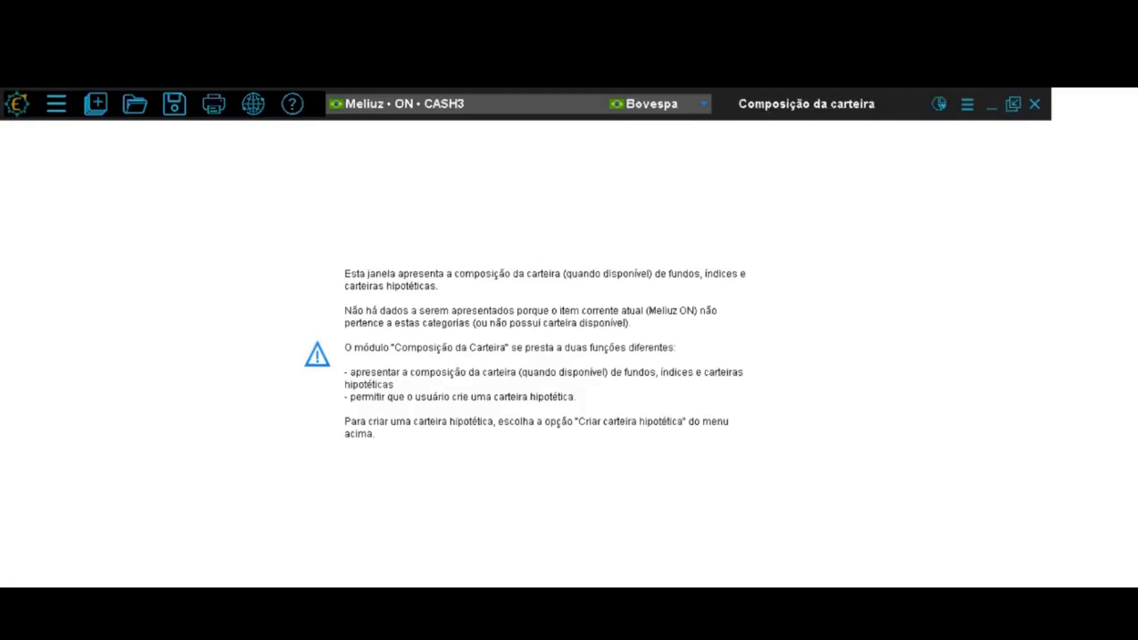
pyautogui.click(463, 108)
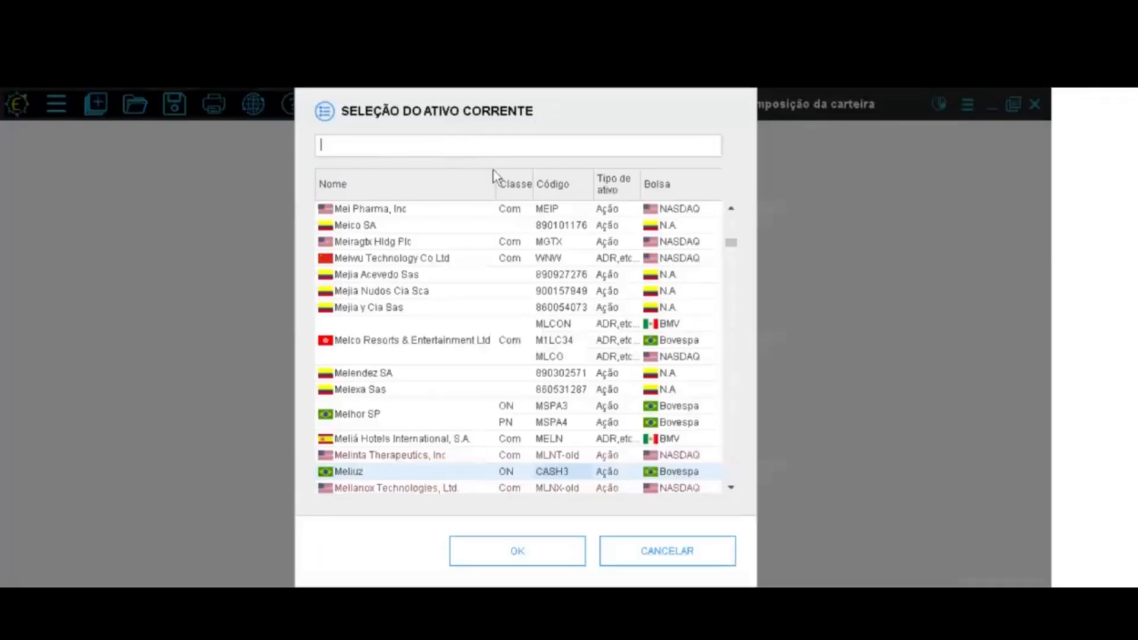
pyautogui.write('dynamo co')
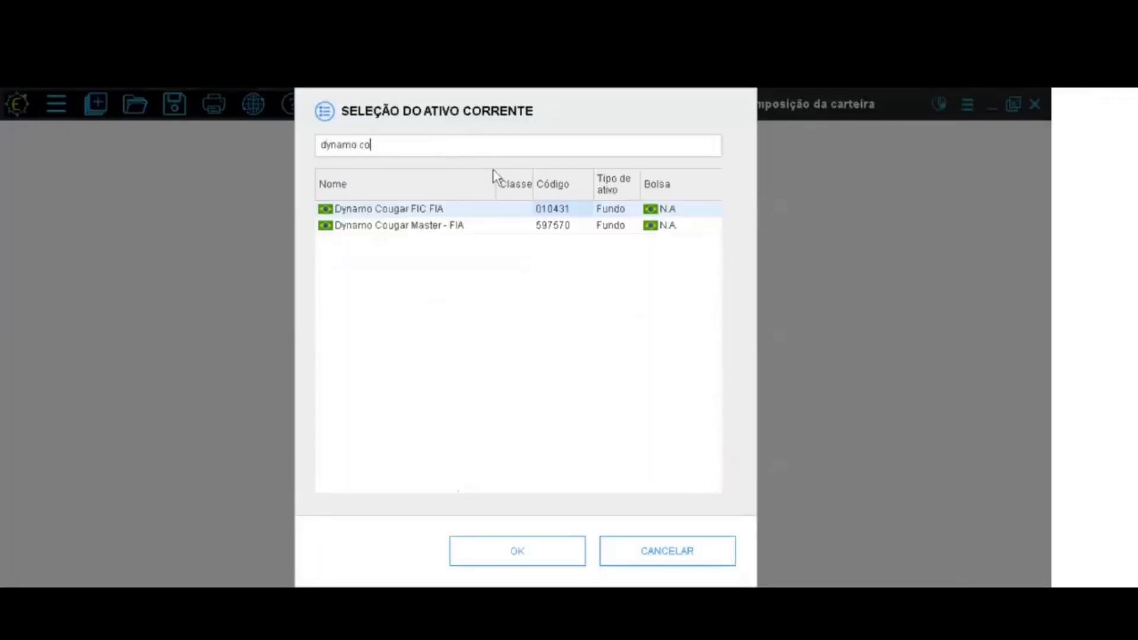
pyautogui.press('Return')
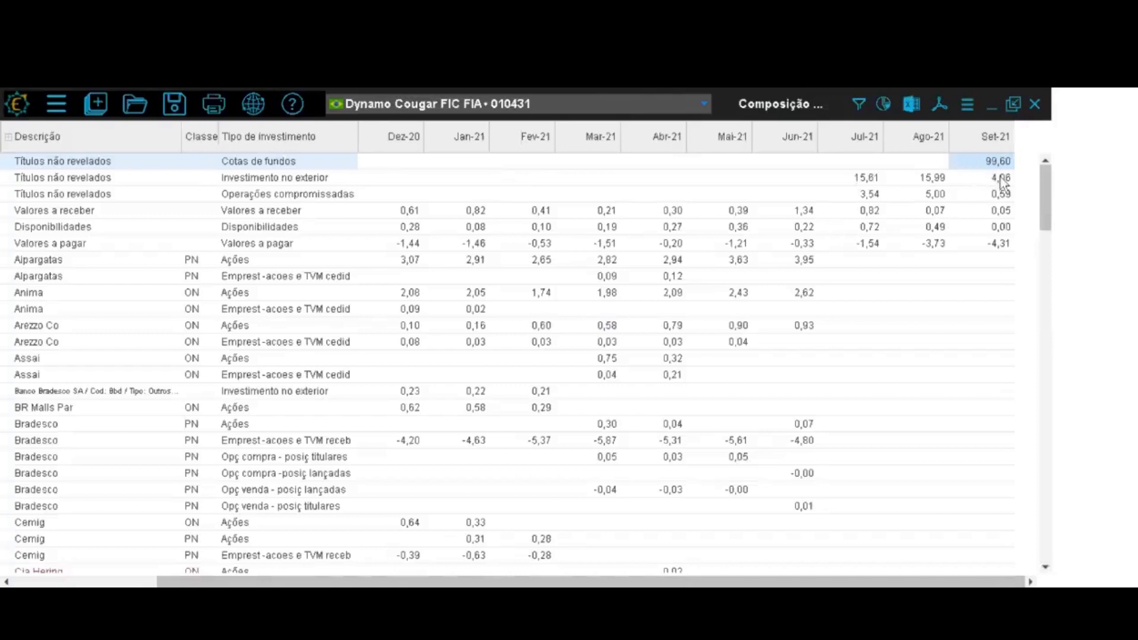
pyautogui.moveTo(989, 181); pyautogui.dragTo(858, 200)
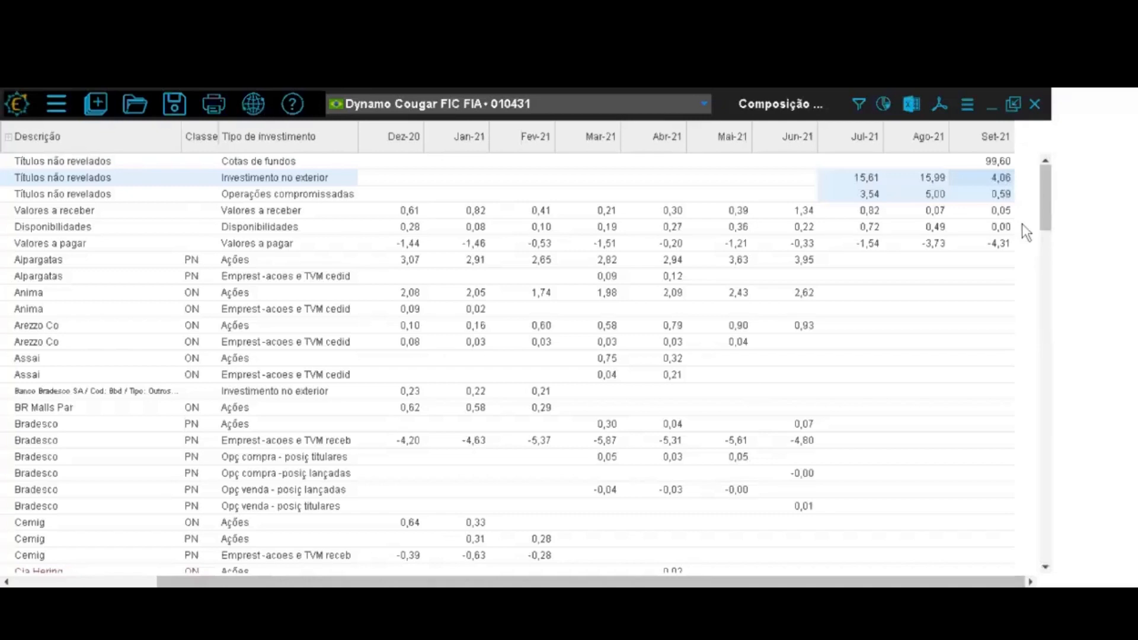
# Set the fund's "Data final do período" to "data da última carteira aberta", examine the disclosed holdings, and close the composition window
pyautogui.click(967, 107)
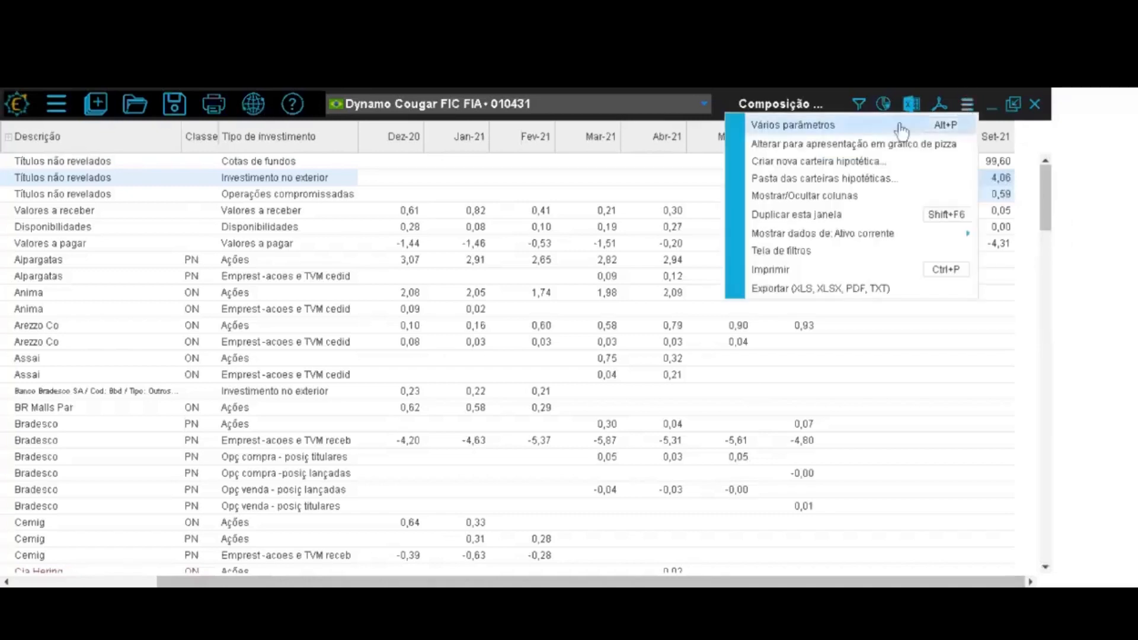
pyautogui.click(872, 123)
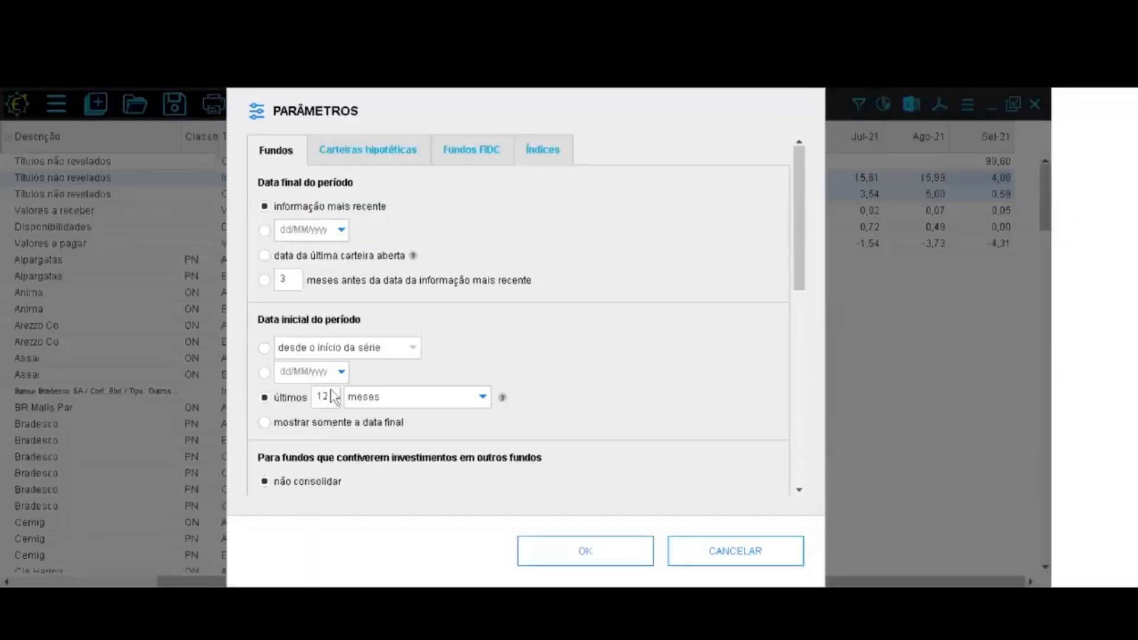
pyautogui.click(338, 258)
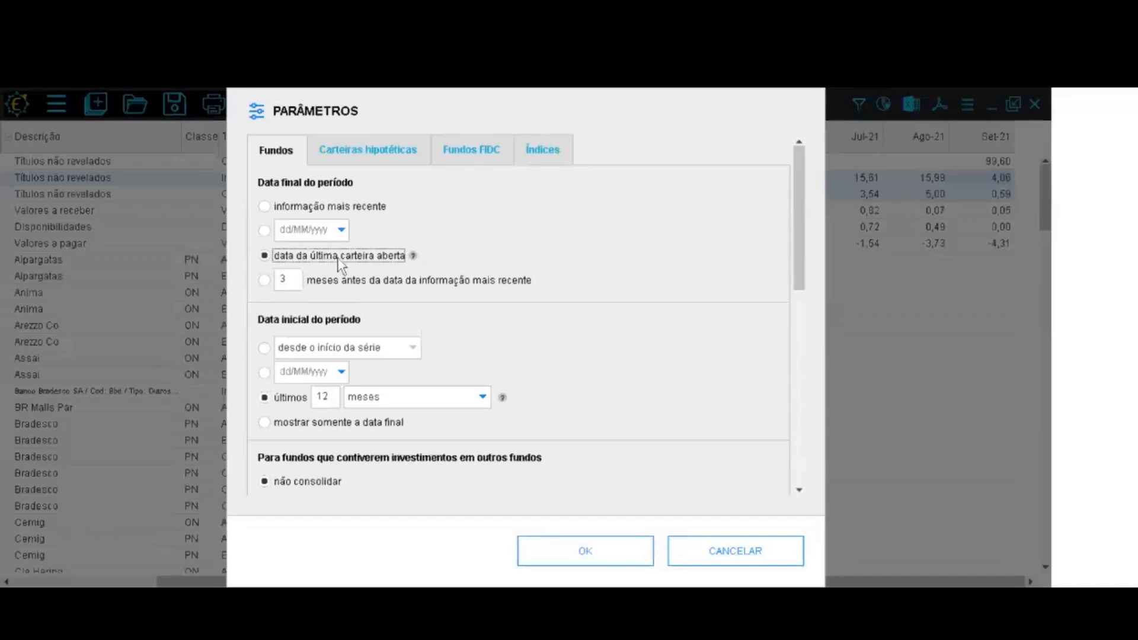
pyautogui.click(630, 559)
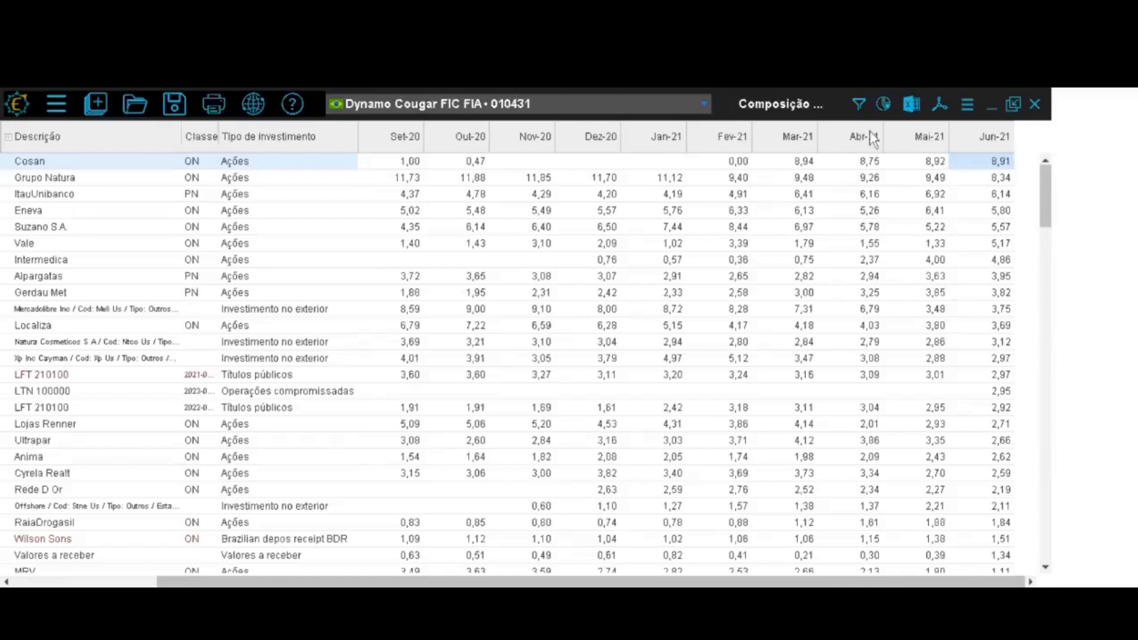
pyautogui.click(1035, 104)
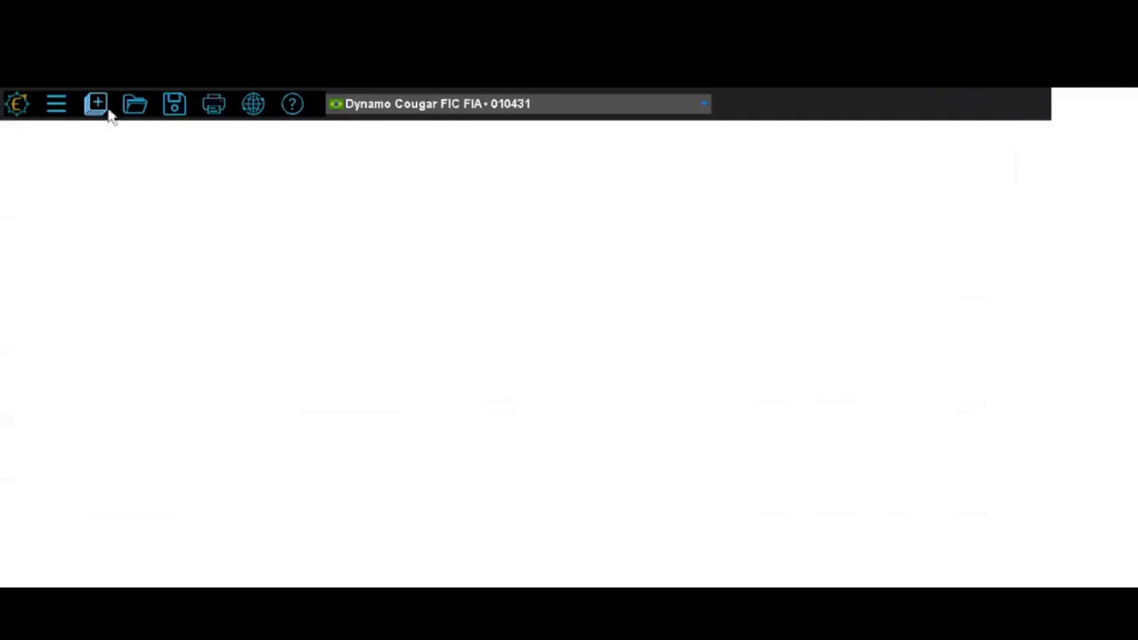
# Search for "ibovespa" and set the Ibovespa index (IBOV) as the current asset
pyautogui.click(385, 106)
pyautogui.write('ibovespa')
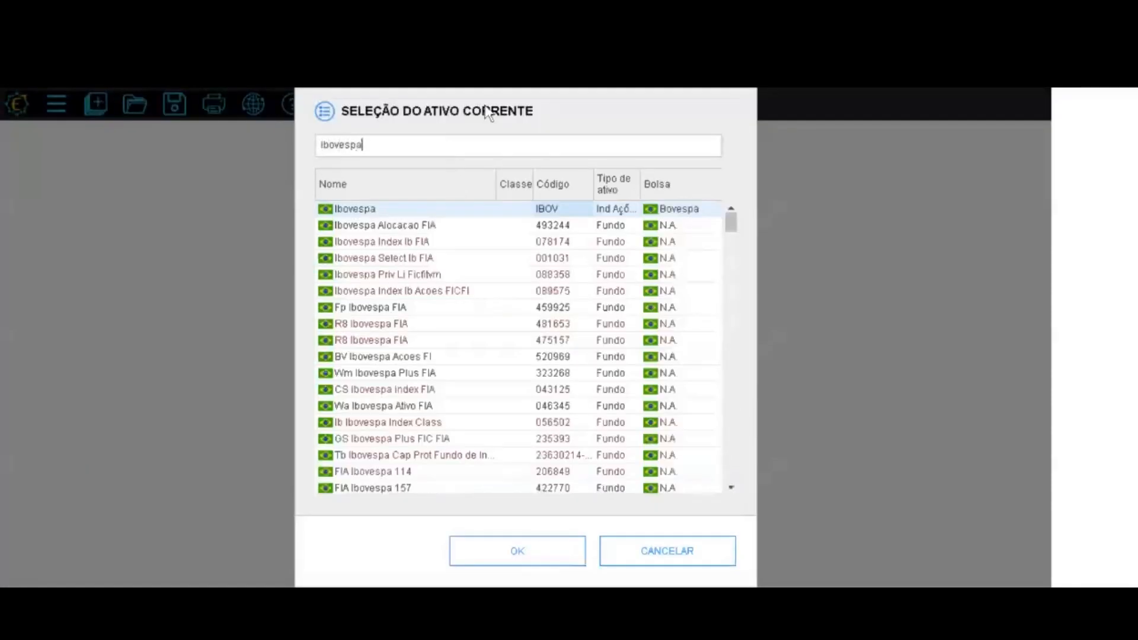
pyautogui.click(517, 550)
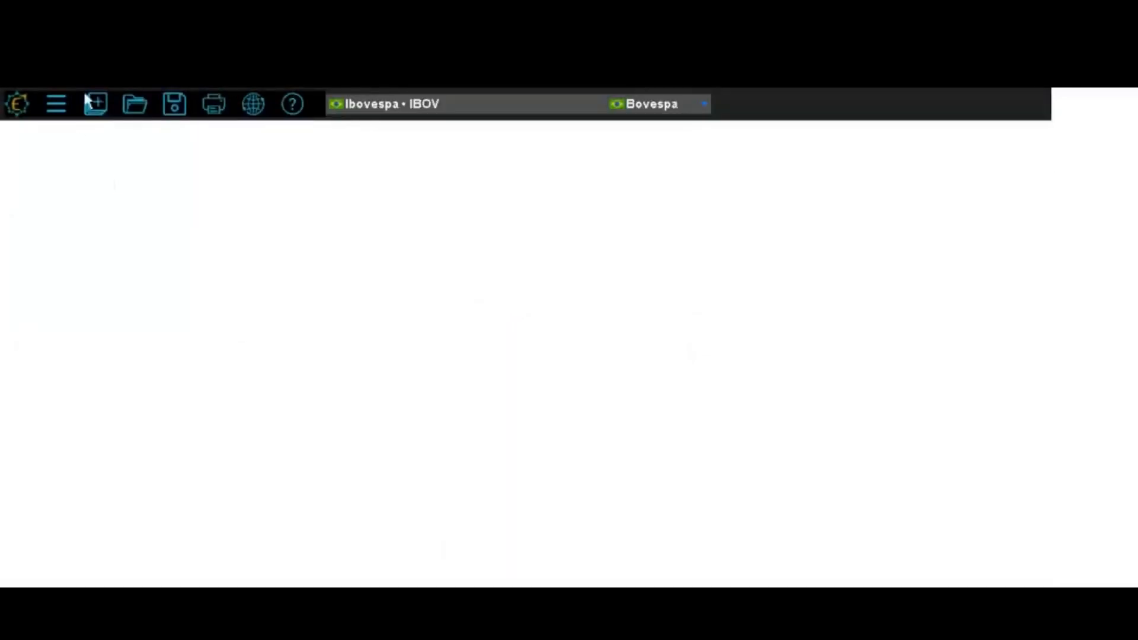
# Open Composição da carteira for Ibovespa and examine the monthly weights of Vale ON and Petrobras PN
pyautogui.click(57, 104)
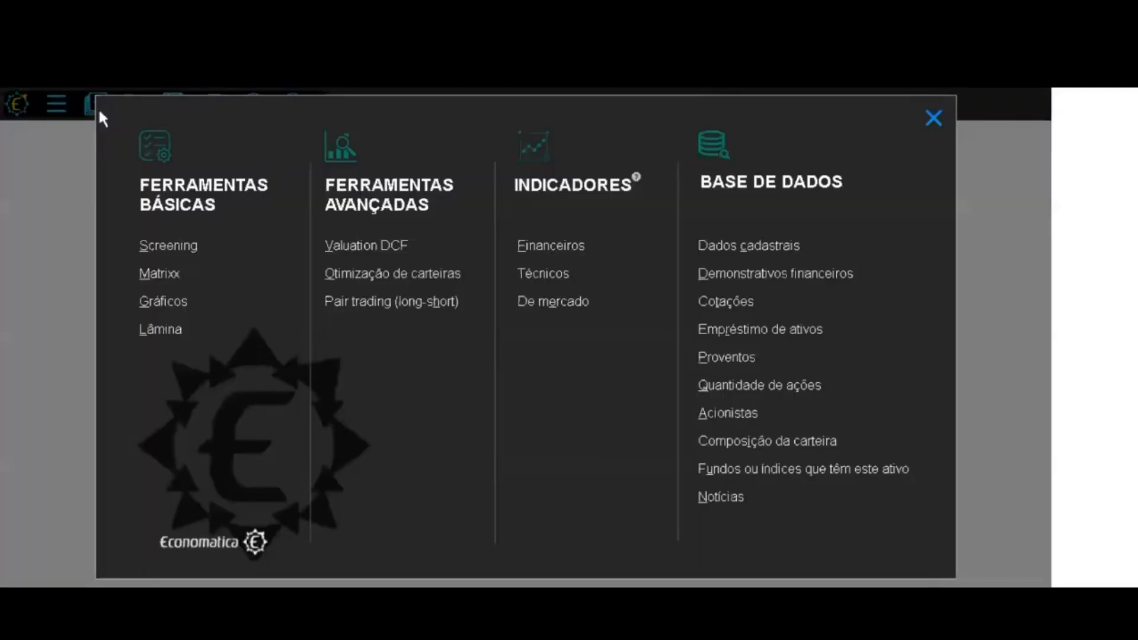
pyautogui.click(763, 451)
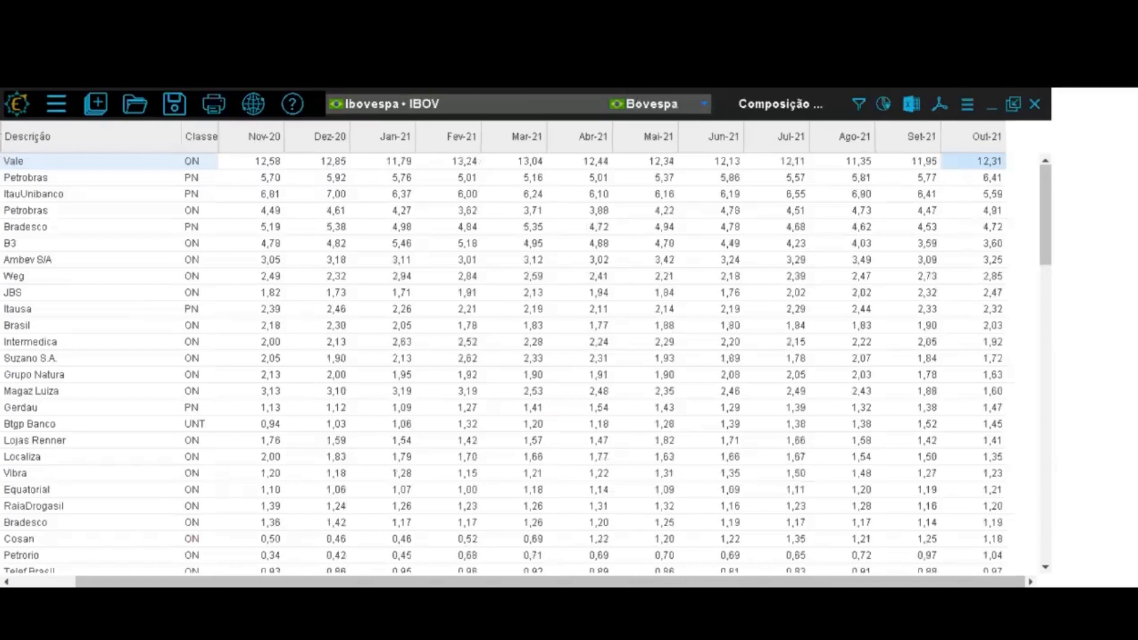
pyautogui.click(33, 166)
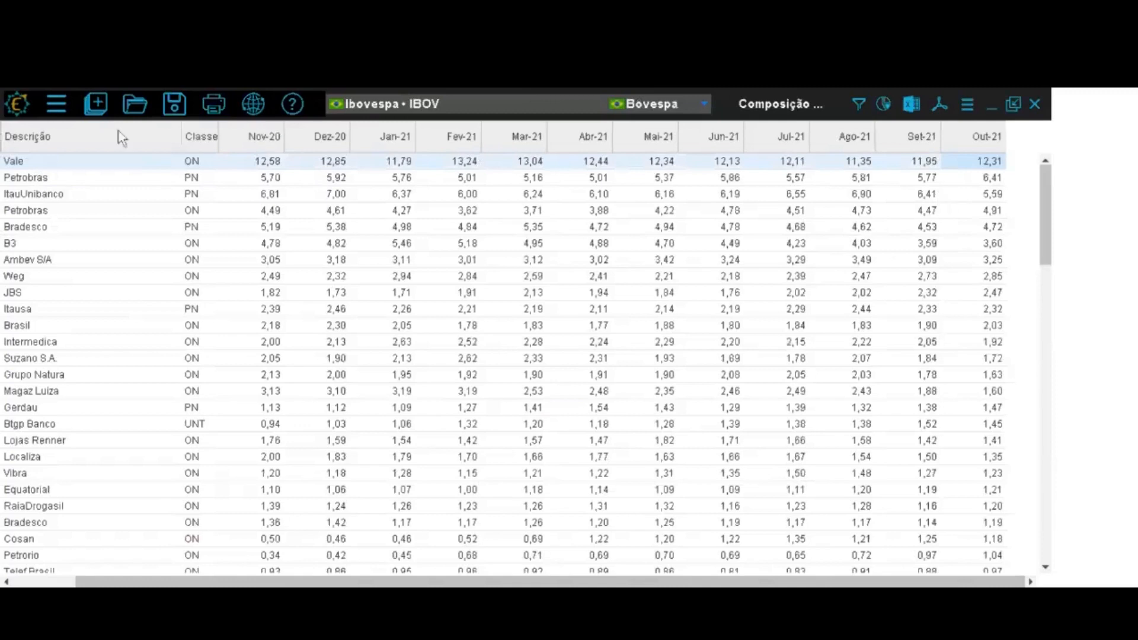
pyautogui.click(40, 178)
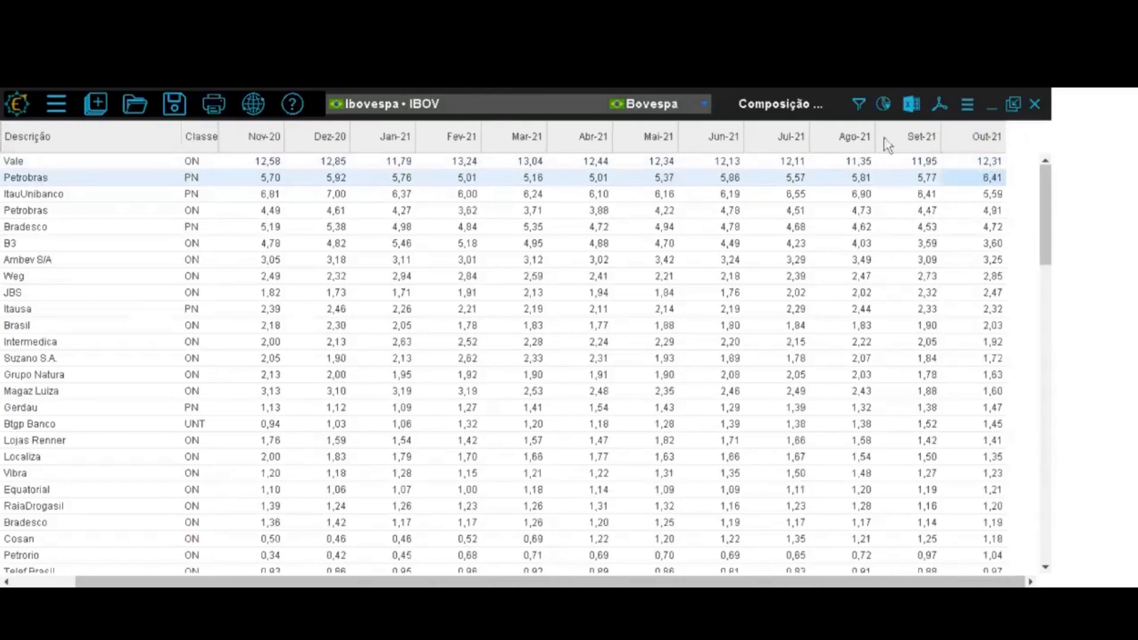
# Set the date scale (Escala de datas) of the index composition to "dias"
pyautogui.click(968, 107)
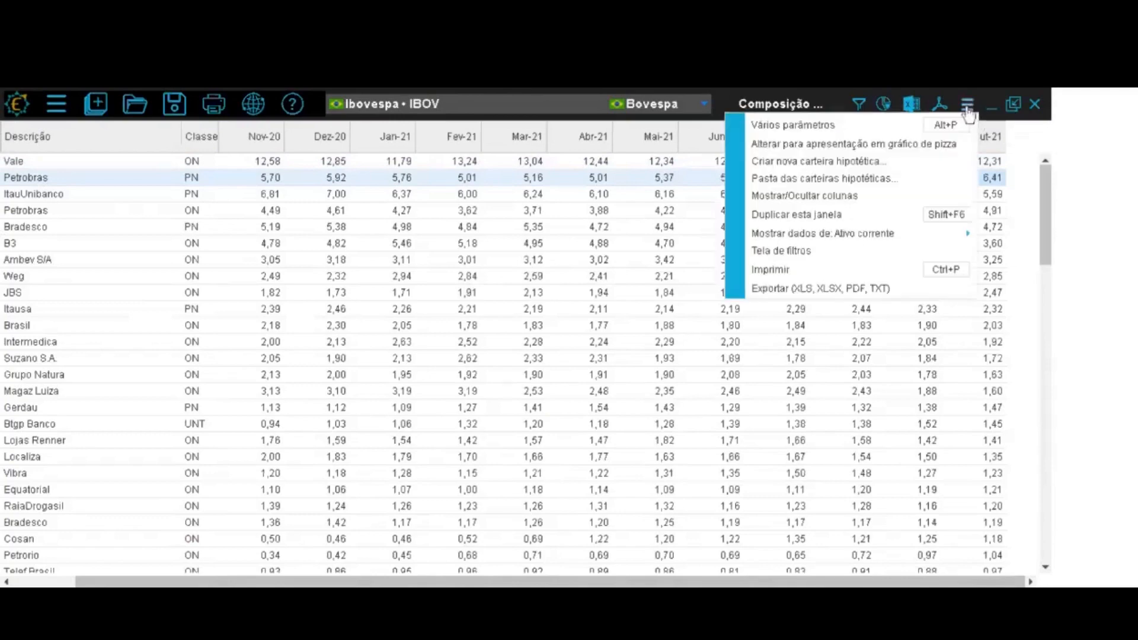
pyautogui.click(853, 128)
pyautogui.moveTo(803, 282); pyautogui.dragTo(803, 481)
pyautogui.click(290, 454)
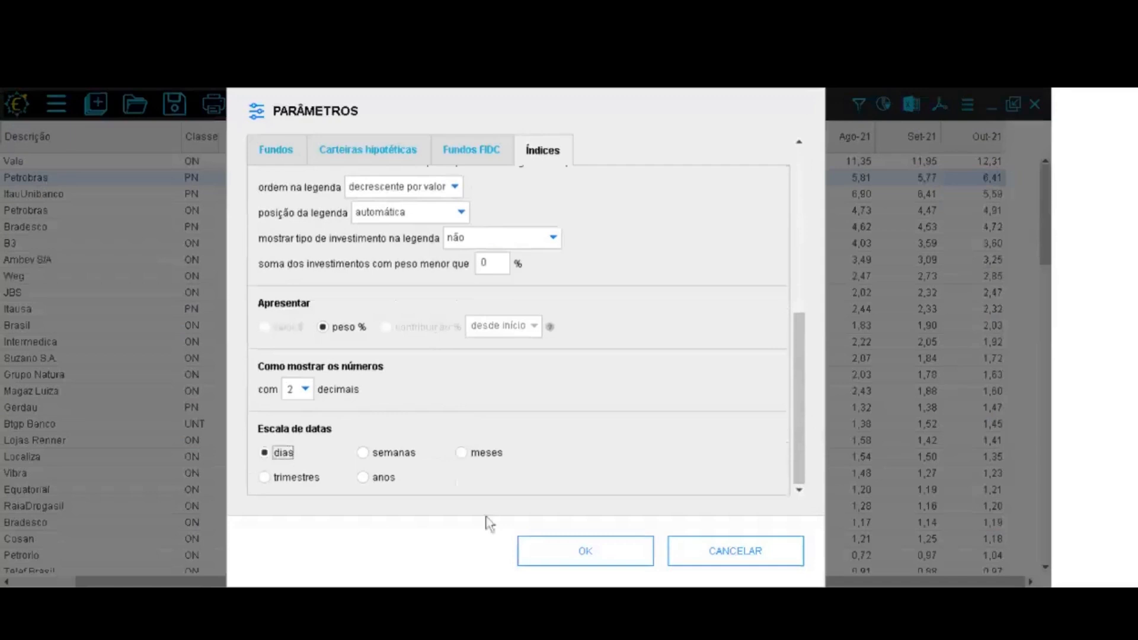
pyautogui.click(631, 560)
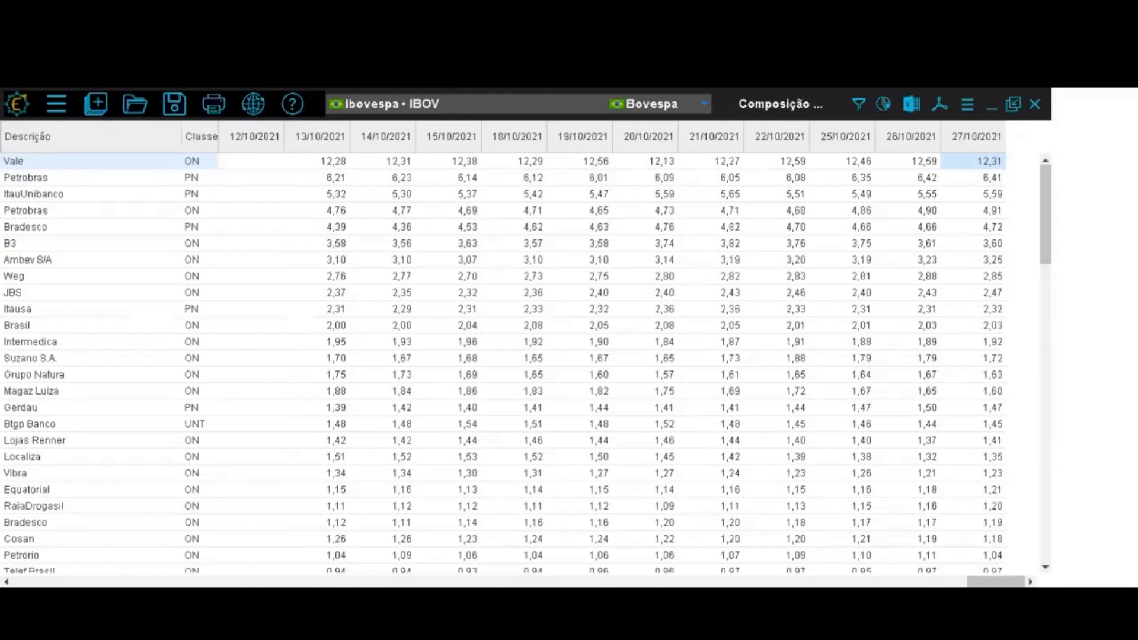
# Insert a "Valor de Mercado $" column dated 27/10/2021 into the Ibovespa composition table
pyautogui.rightClick(152, 141)
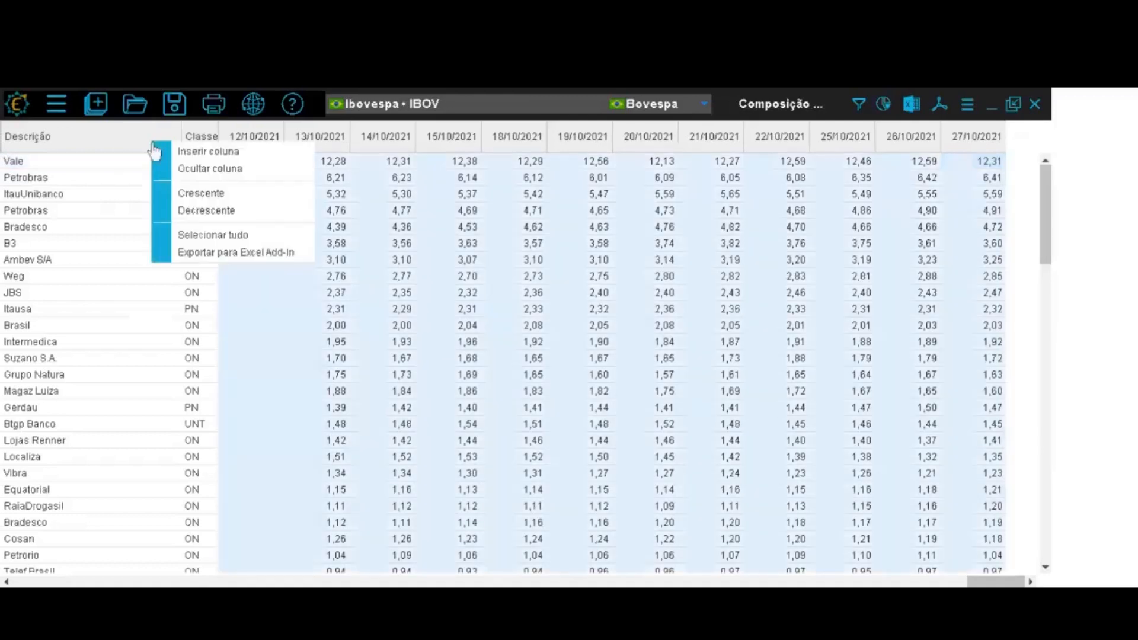
pyautogui.click(202, 153)
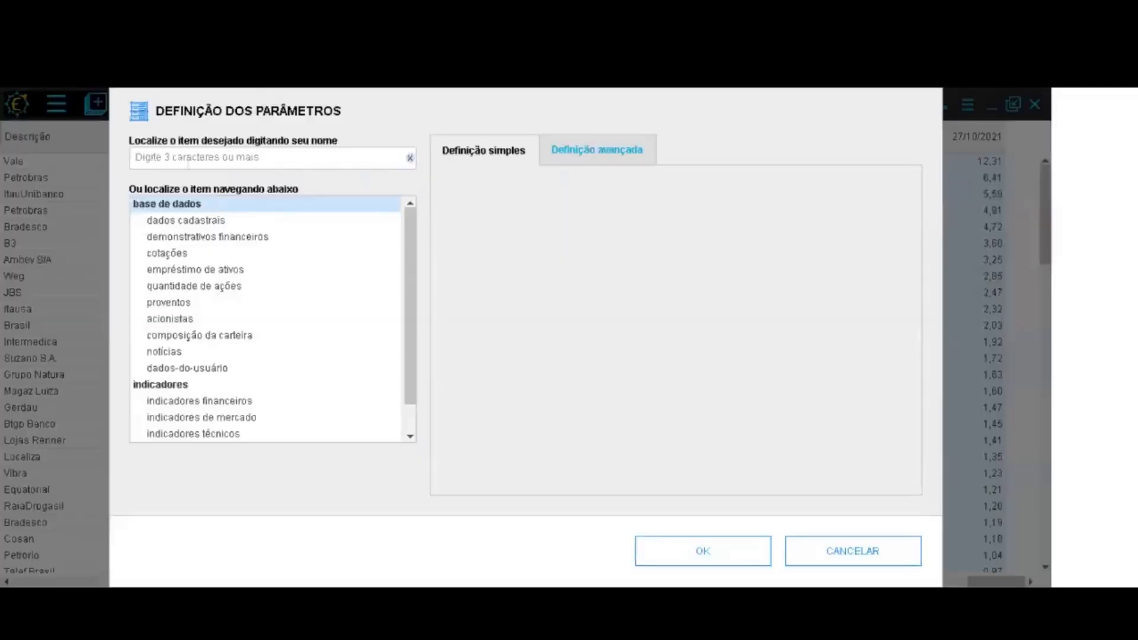
pyautogui.click(186, 158)
pyautogui.write('valor de mercado')
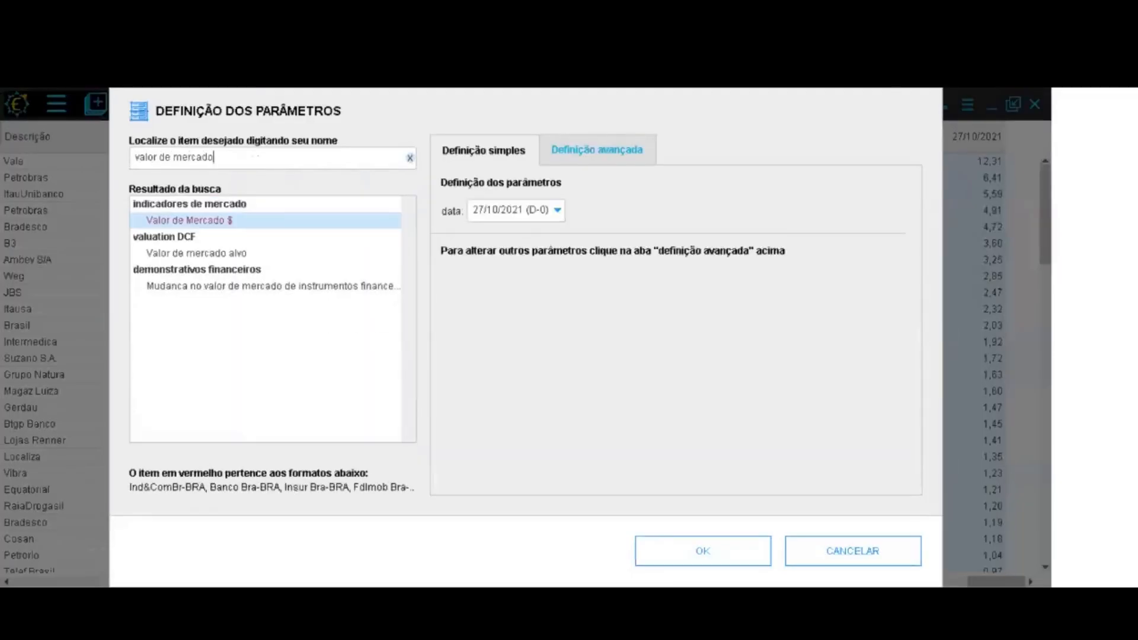
pyautogui.press('Return')
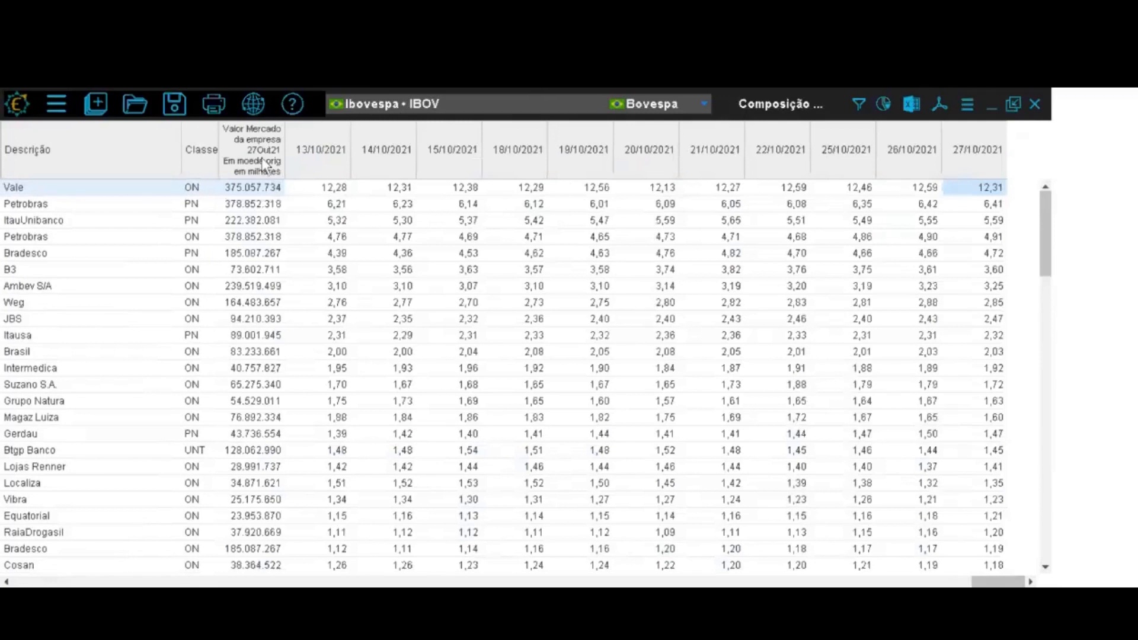
# Insert a "Retorno" column with a period of 6 months and date 27/10/2021 into the composition table
pyautogui.rightClick(141, 170)
pyautogui.click(151, 172)
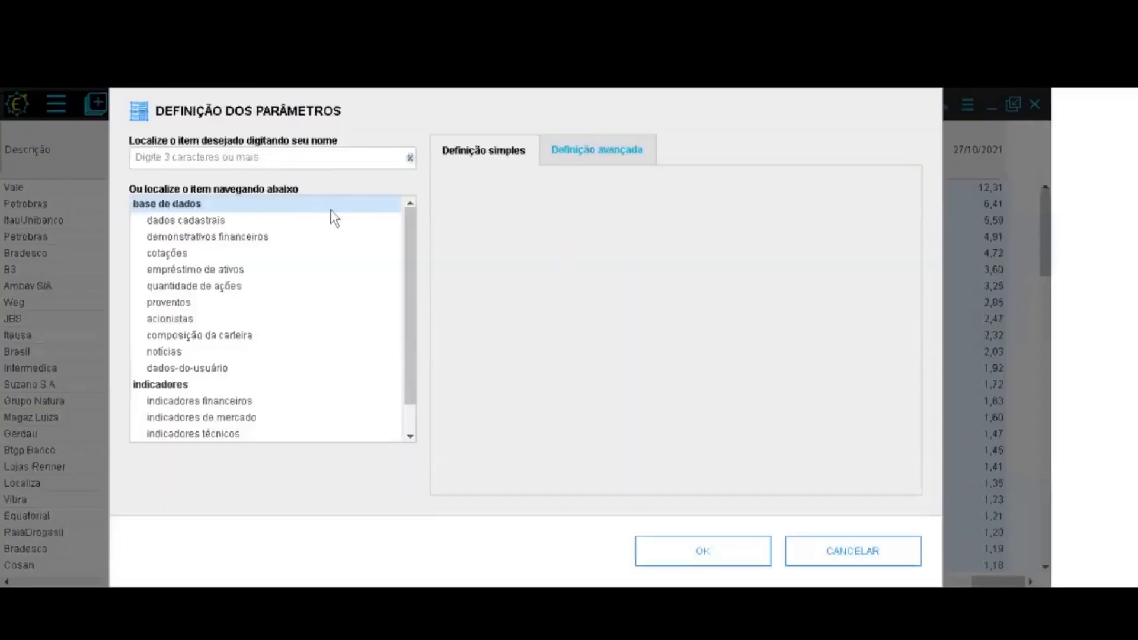
pyautogui.click(333, 160)
pyautogui.write('retorno')
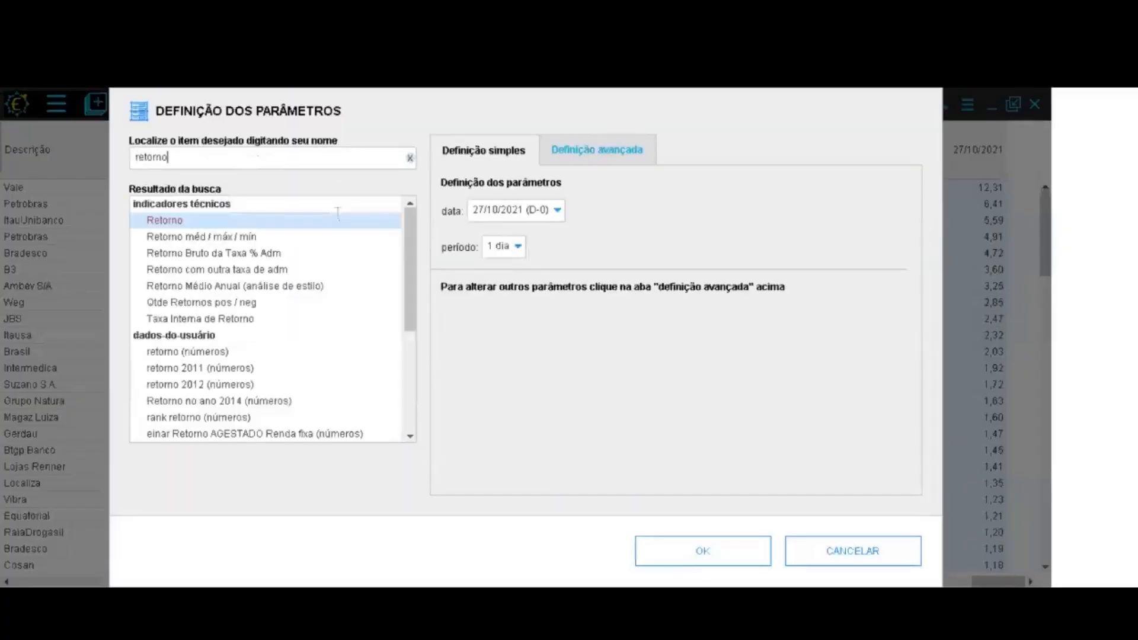
pyautogui.click(518, 246)
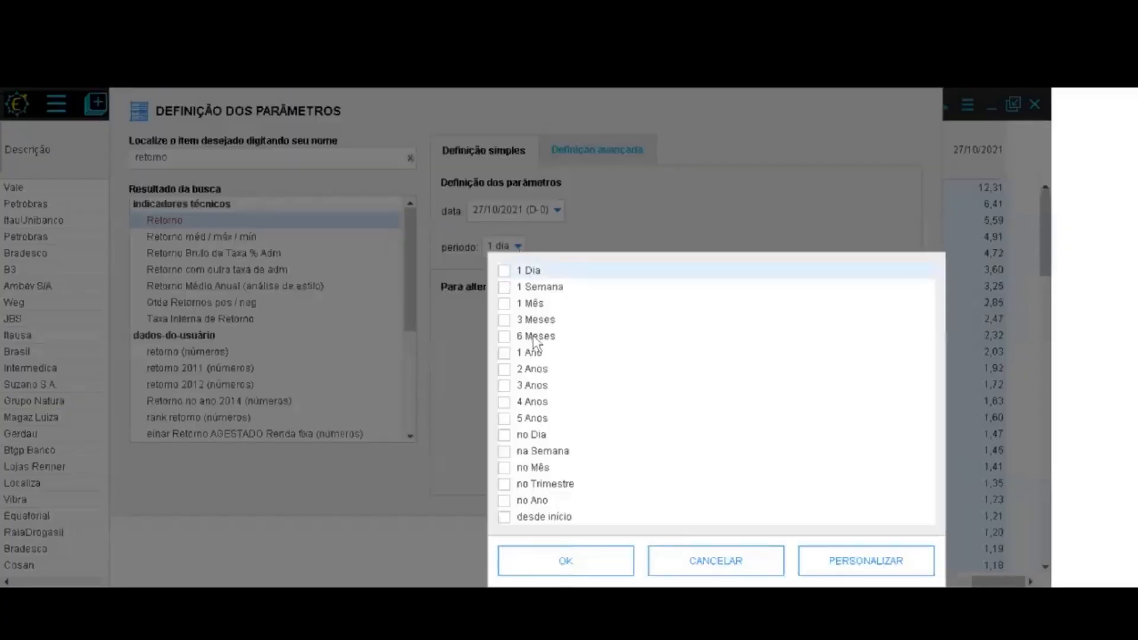
pyautogui.click(532, 336)
pyautogui.click(569, 554)
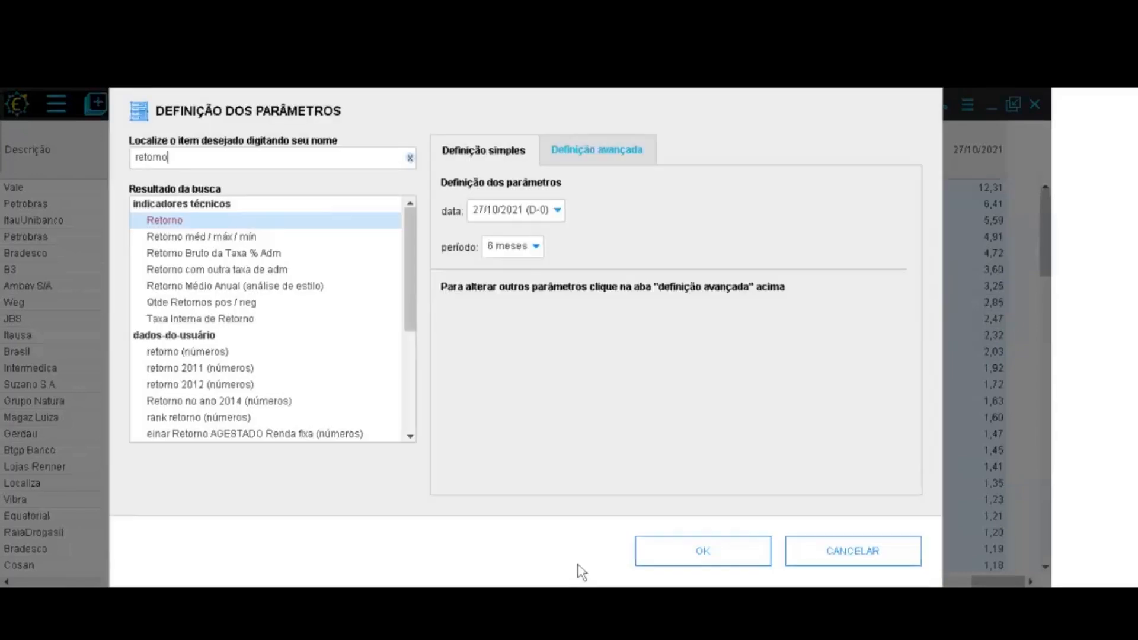
pyautogui.click(669, 566)
# Sort the Ibovespa holdings by 6-month return in descending order and select the first stock's return
pyautogui.rightClick(329, 185)
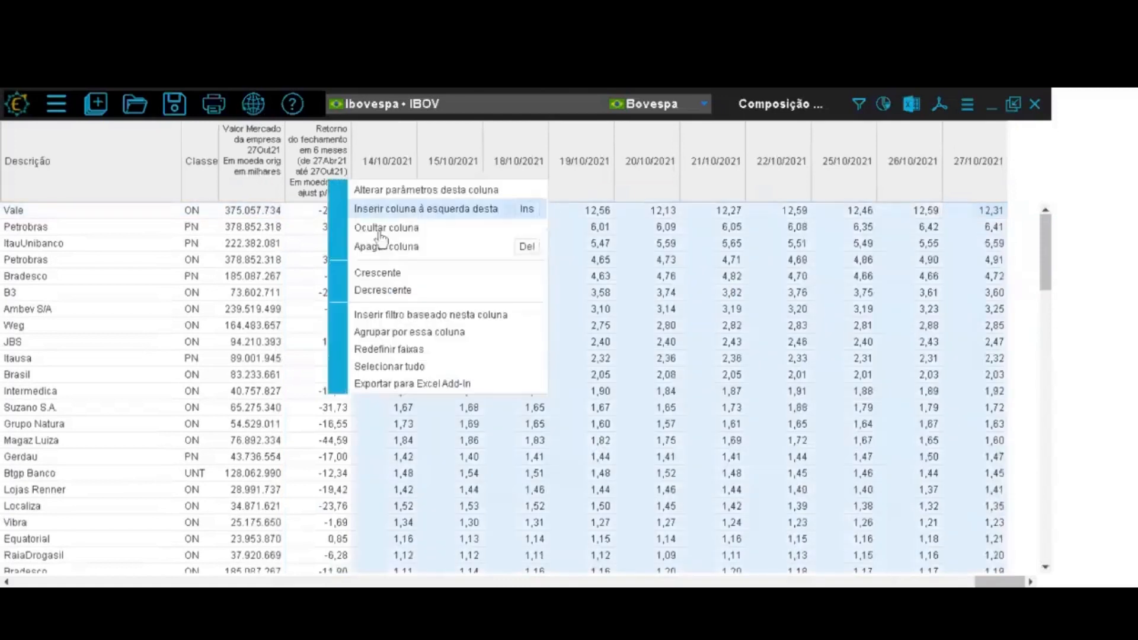
pyautogui.click(407, 290)
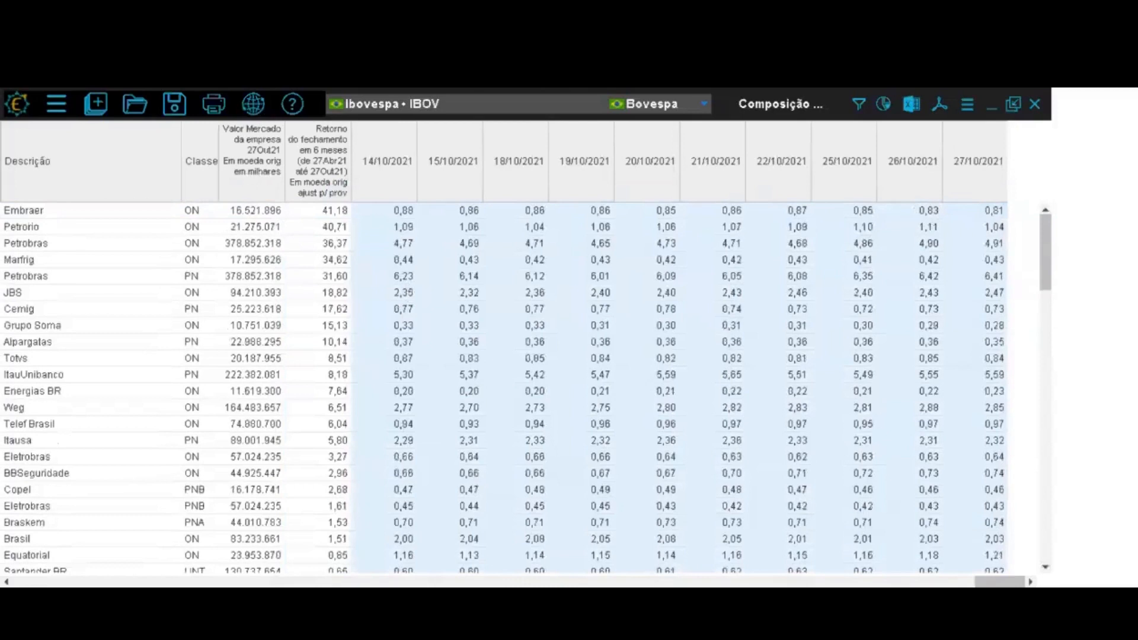
pyautogui.click(334, 215)
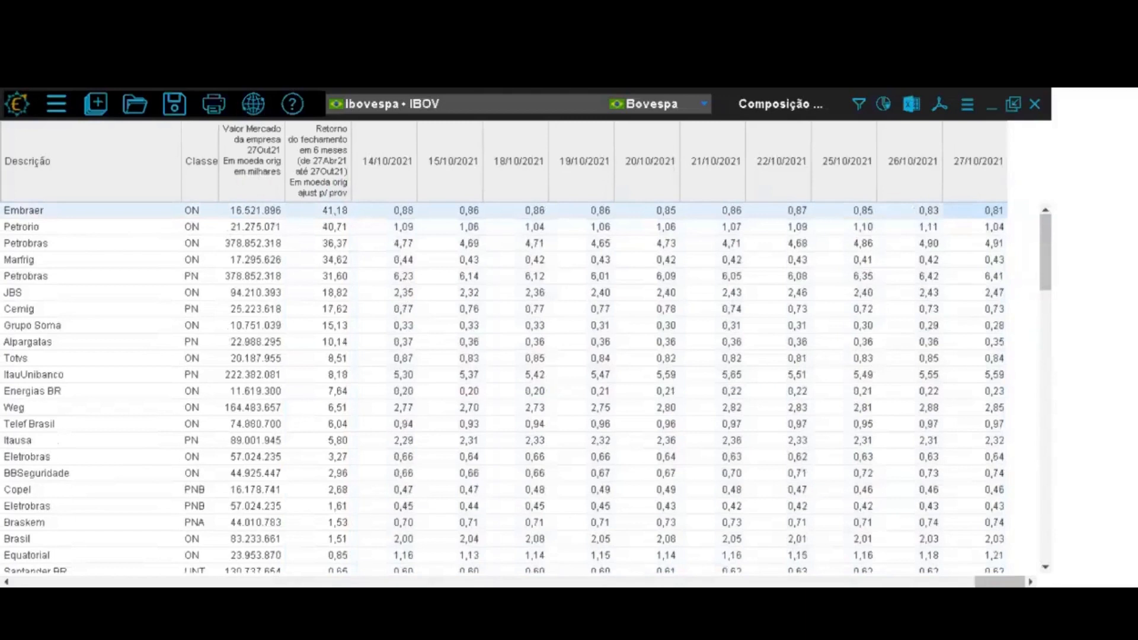
# Insert a "Segmento Bovespa" column into the composition table and widen it to fit its text
pyautogui.rightClick(127, 177)
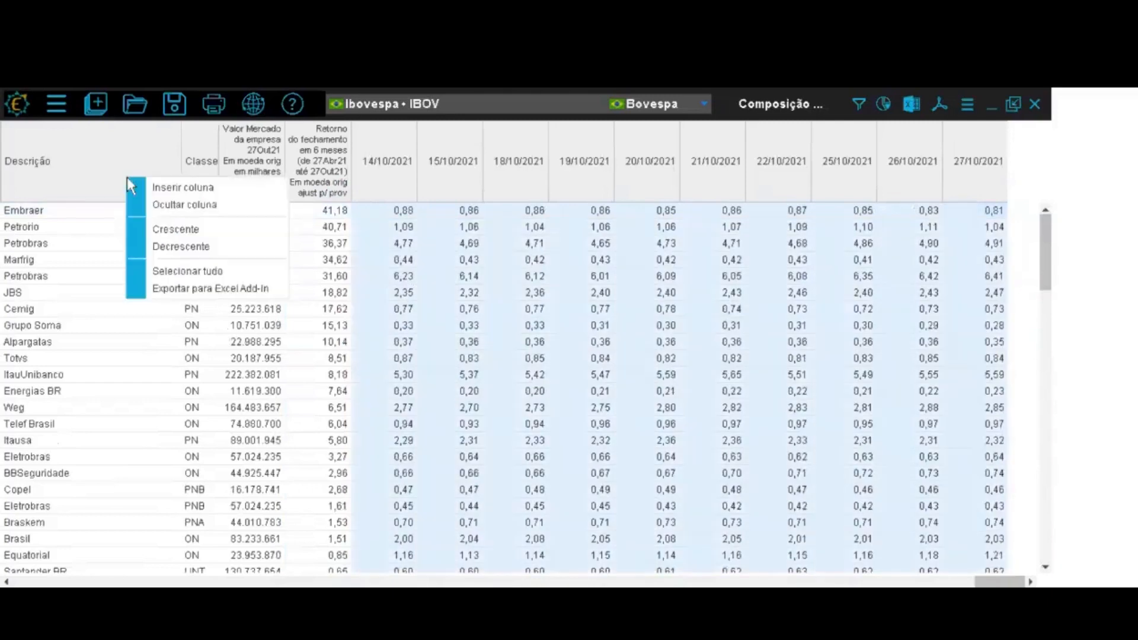
pyautogui.click(191, 188)
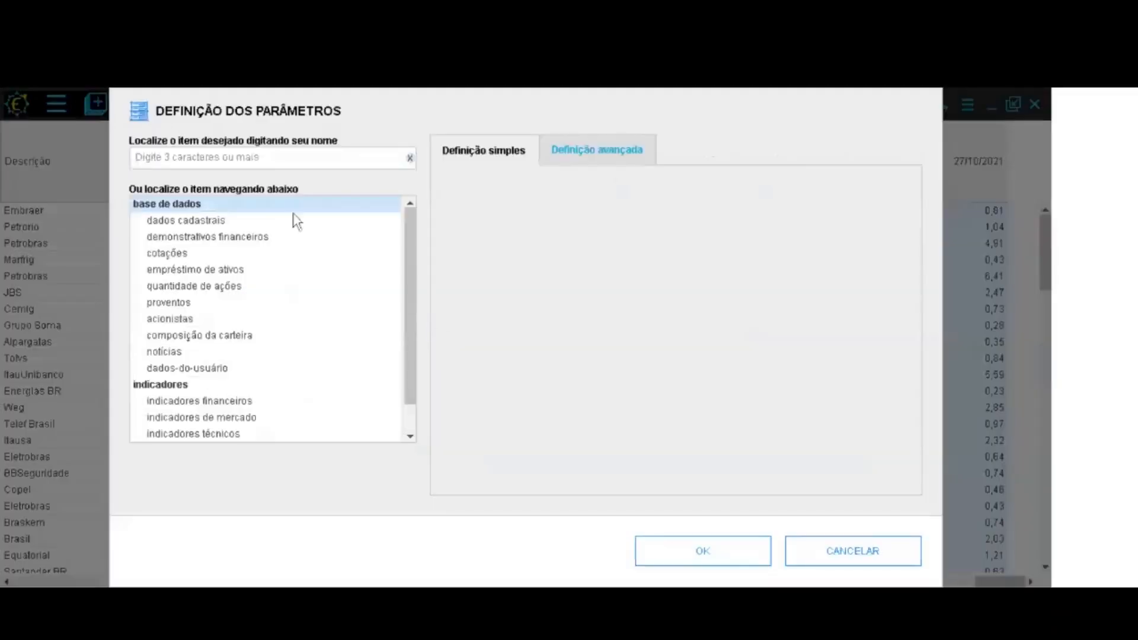
pyautogui.click(243, 159)
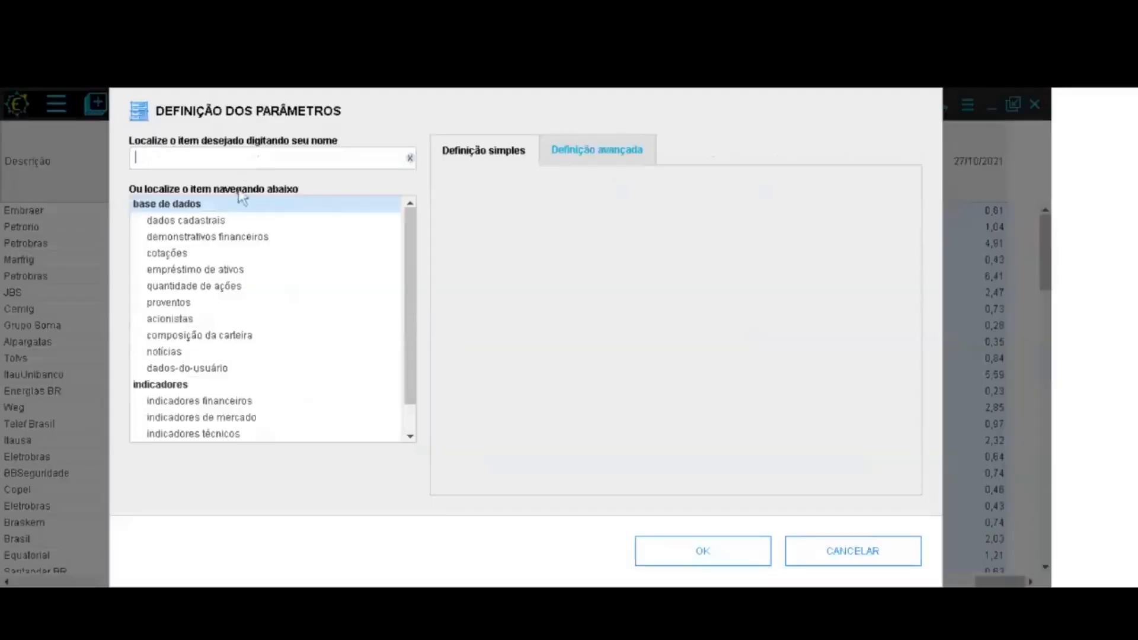
pyautogui.write('segmento')
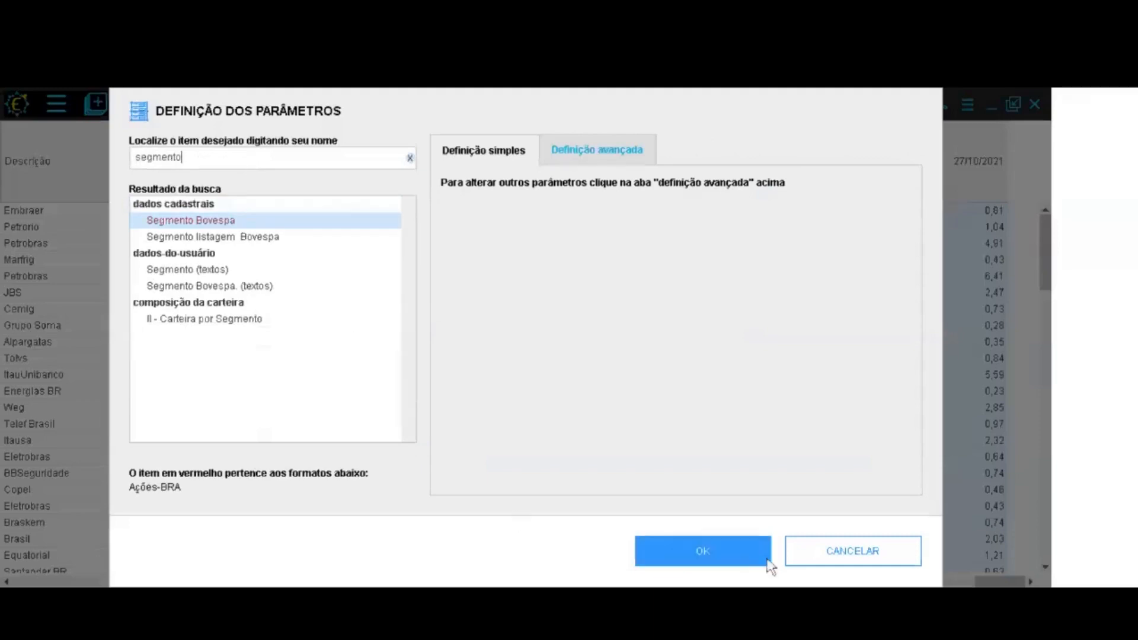
pyautogui.click(746, 557)
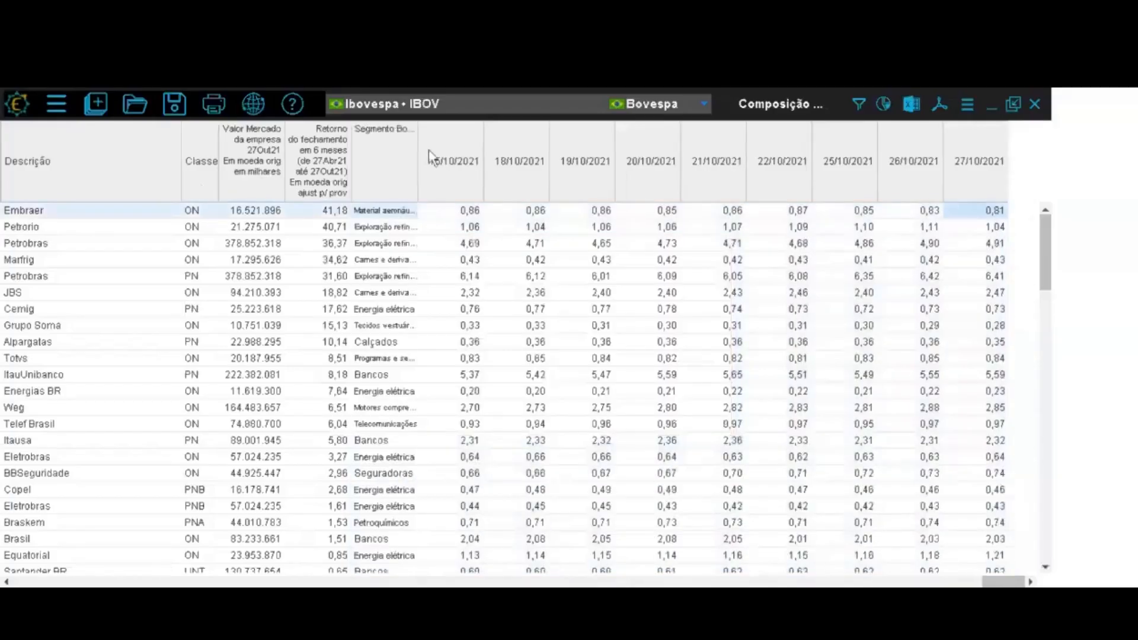
pyautogui.moveTo(418, 150); pyautogui.dragTo(459, 149)
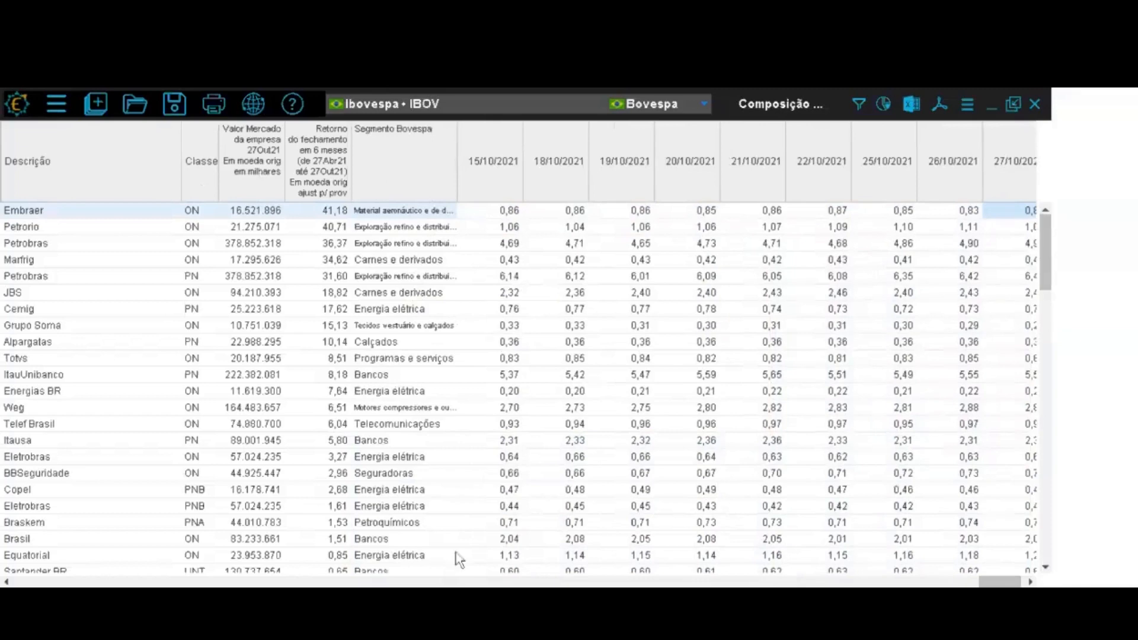
# Filter the holdings by Segmento Bovespa, keeping only "Energia elétrica"
pyautogui.rightClick(387, 164)
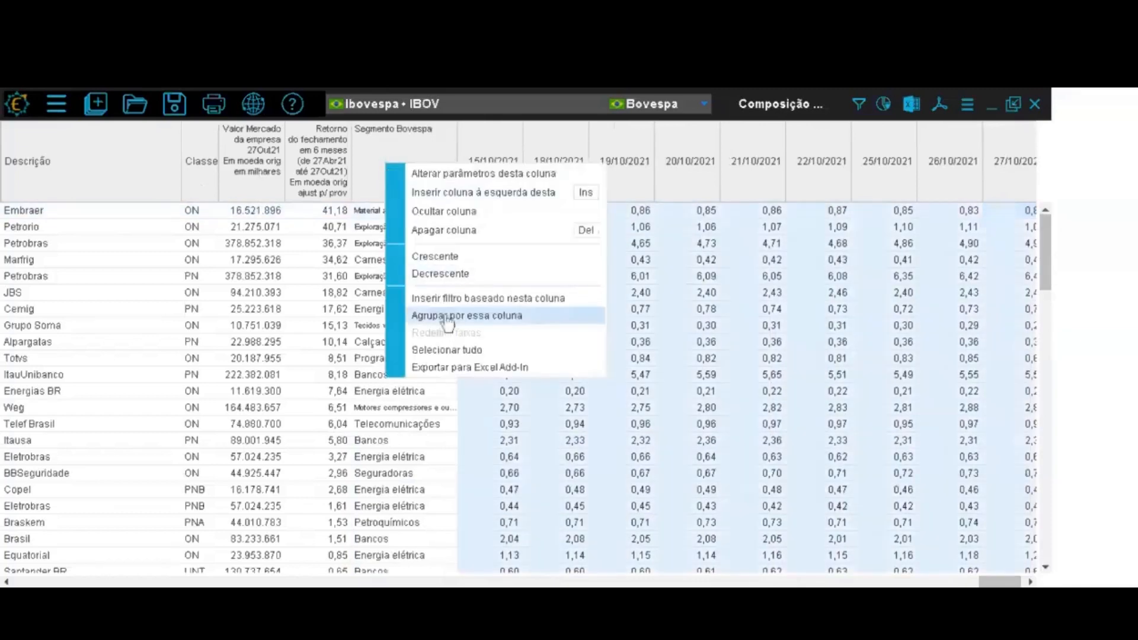
pyautogui.click(473, 299)
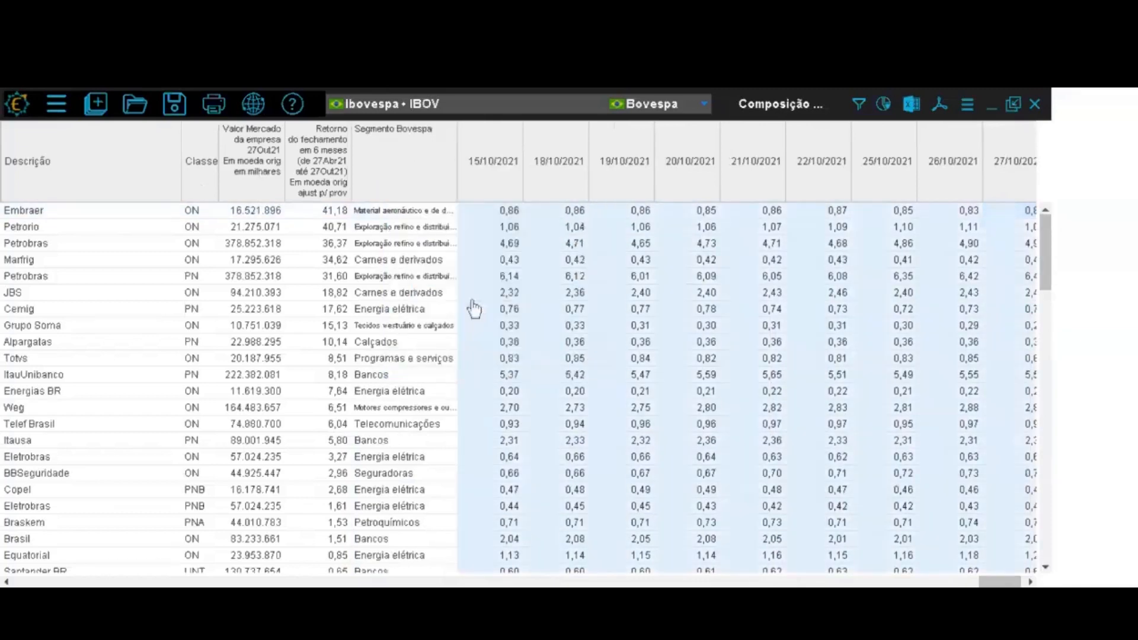
pyautogui.click(504, 234)
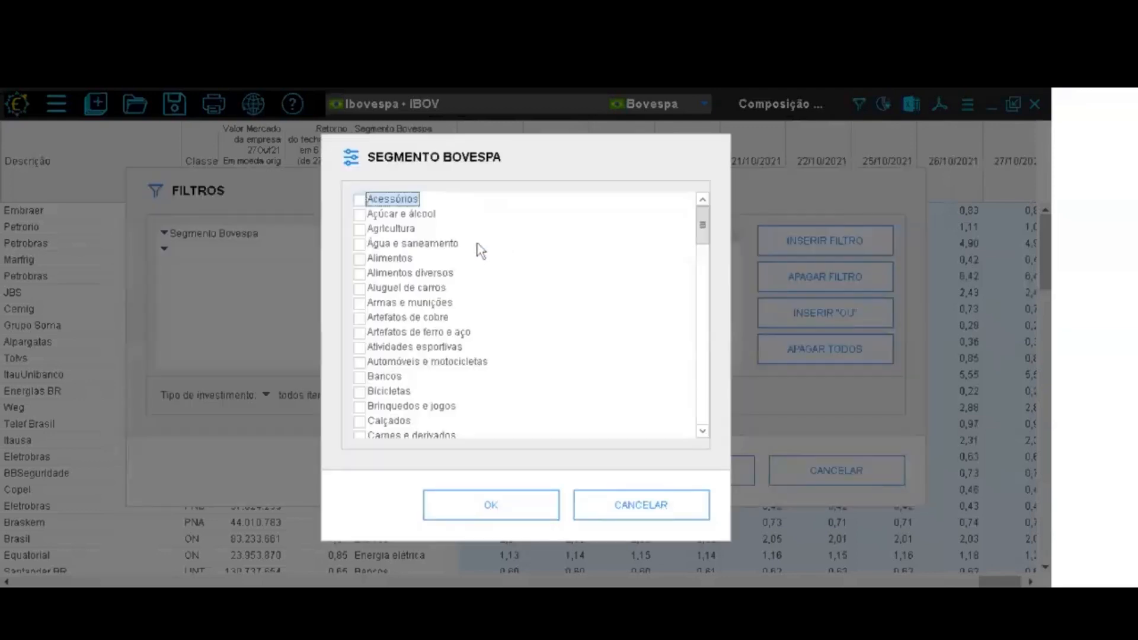
pyautogui.click(703, 258)
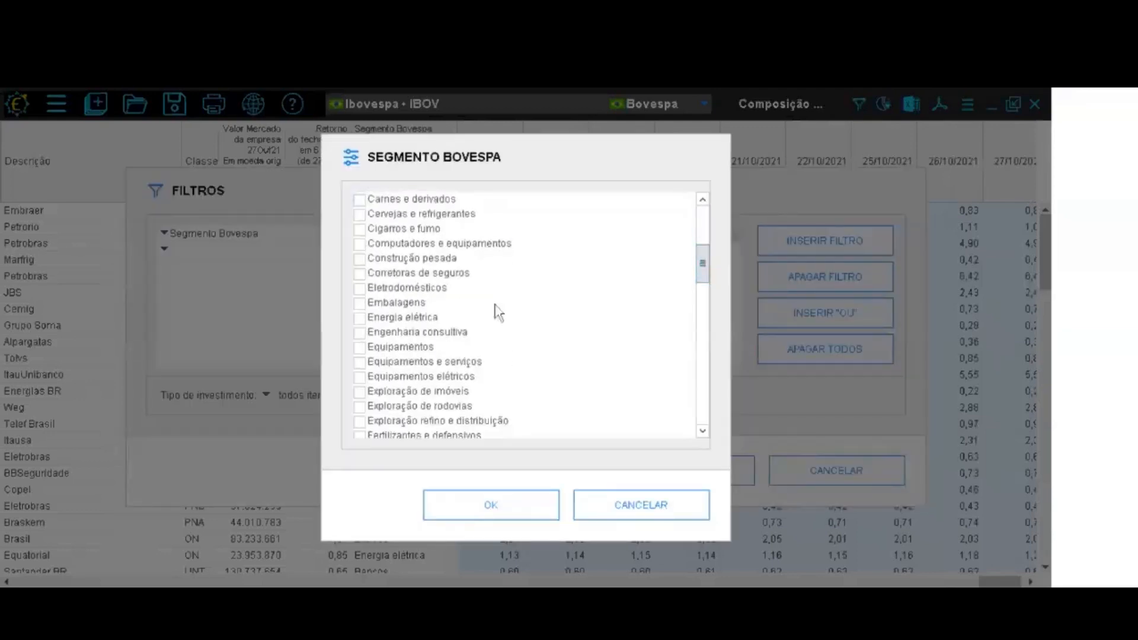
pyautogui.click(385, 320)
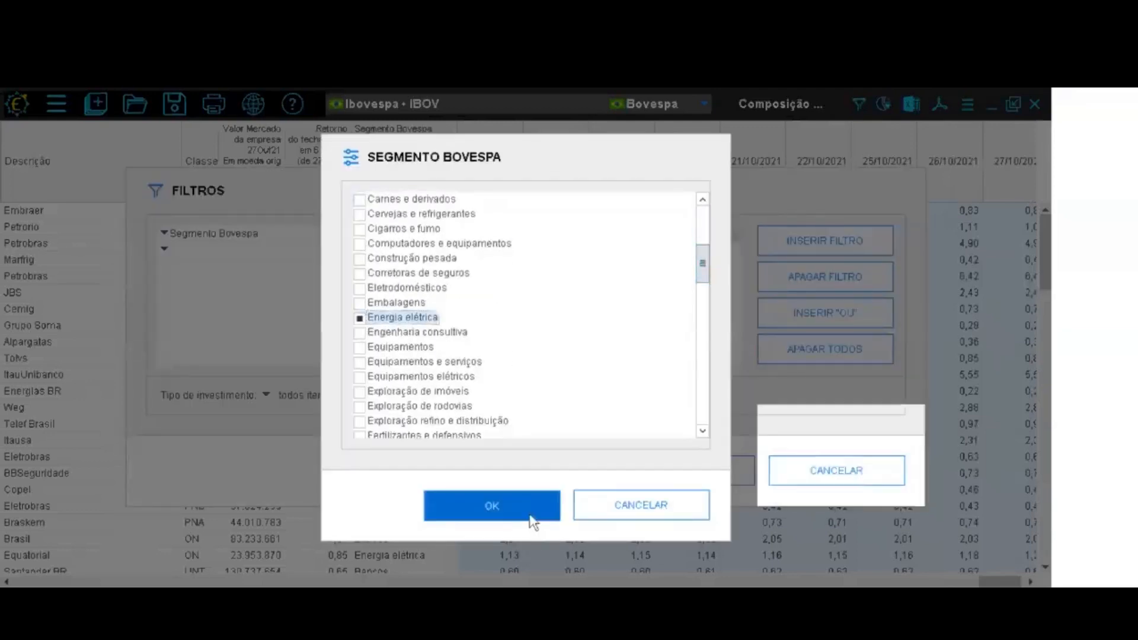
pyautogui.click(532, 521)
pyautogui.click(668, 474)
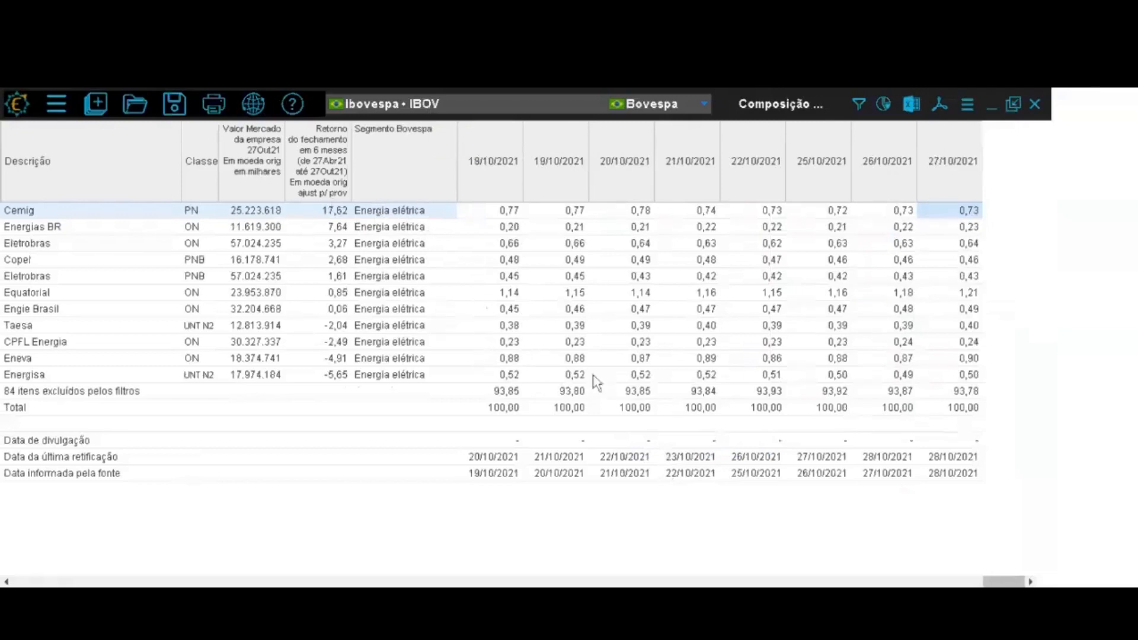
# Sort the filtered holdings by their 27/10/2021 weight in descending order, and close the composition window
pyautogui.rightClick(953, 181)
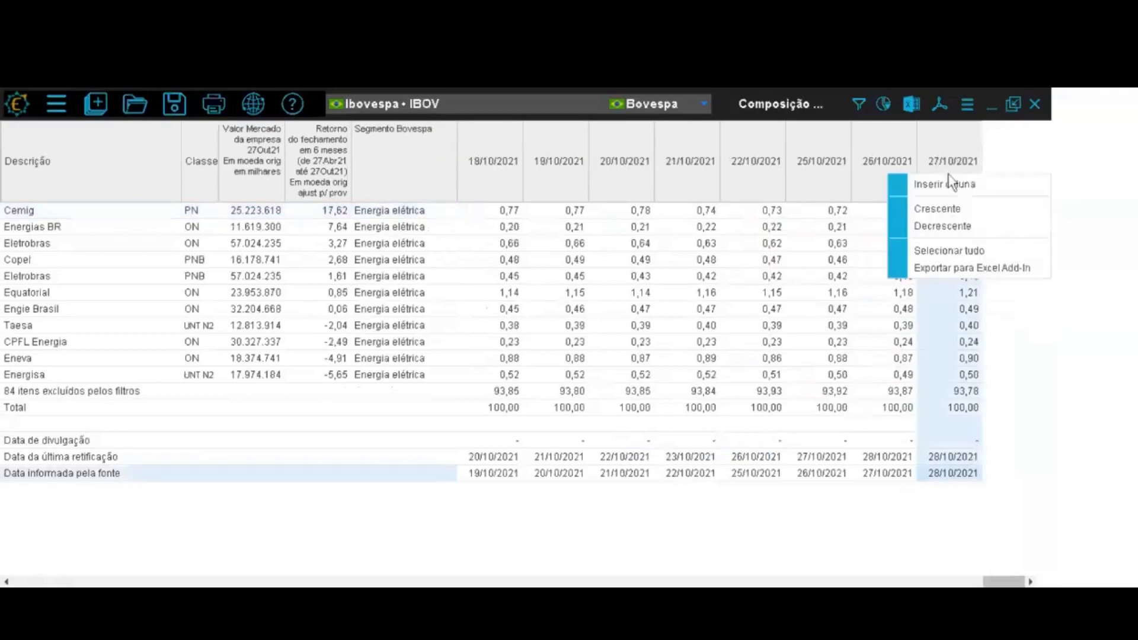
pyautogui.click(971, 227)
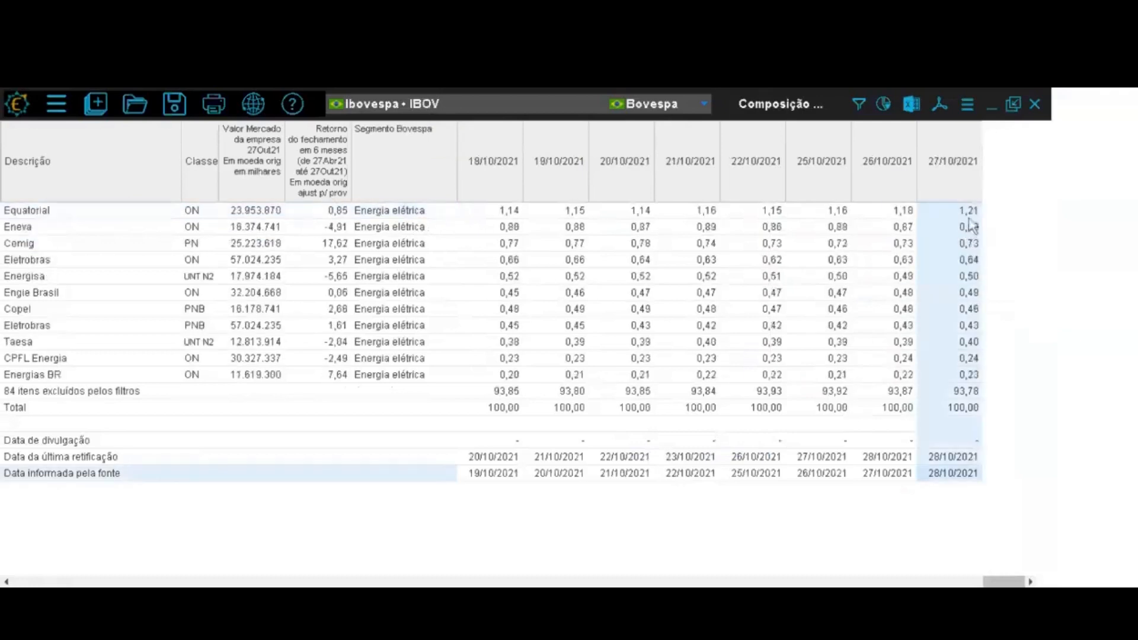
pyautogui.click(971, 216)
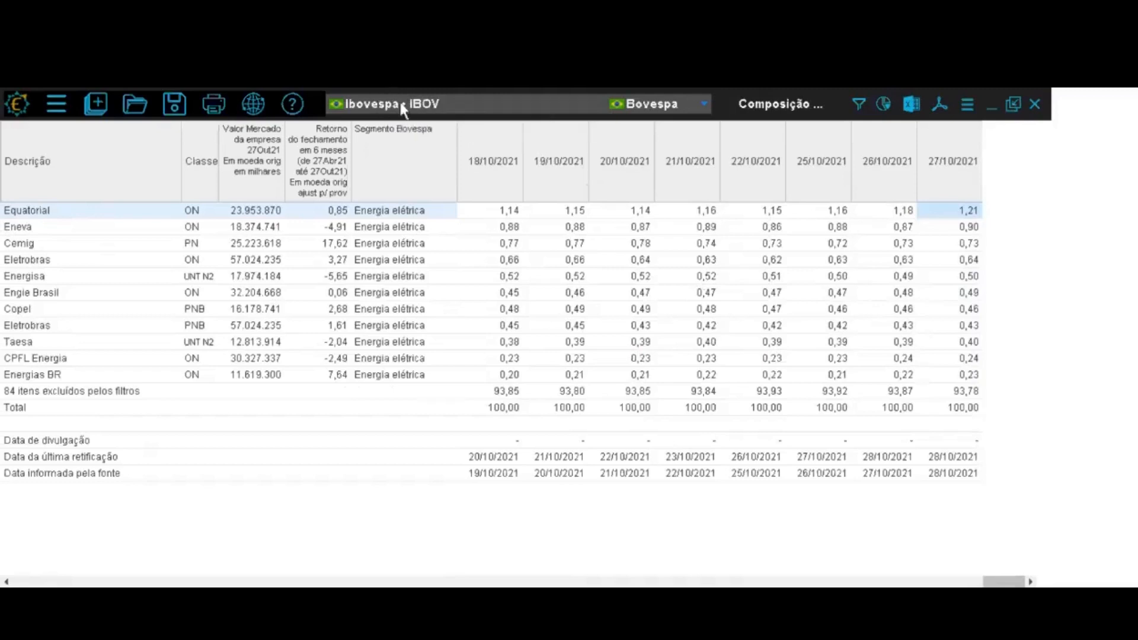
pyautogui.rightClick(53, 171)
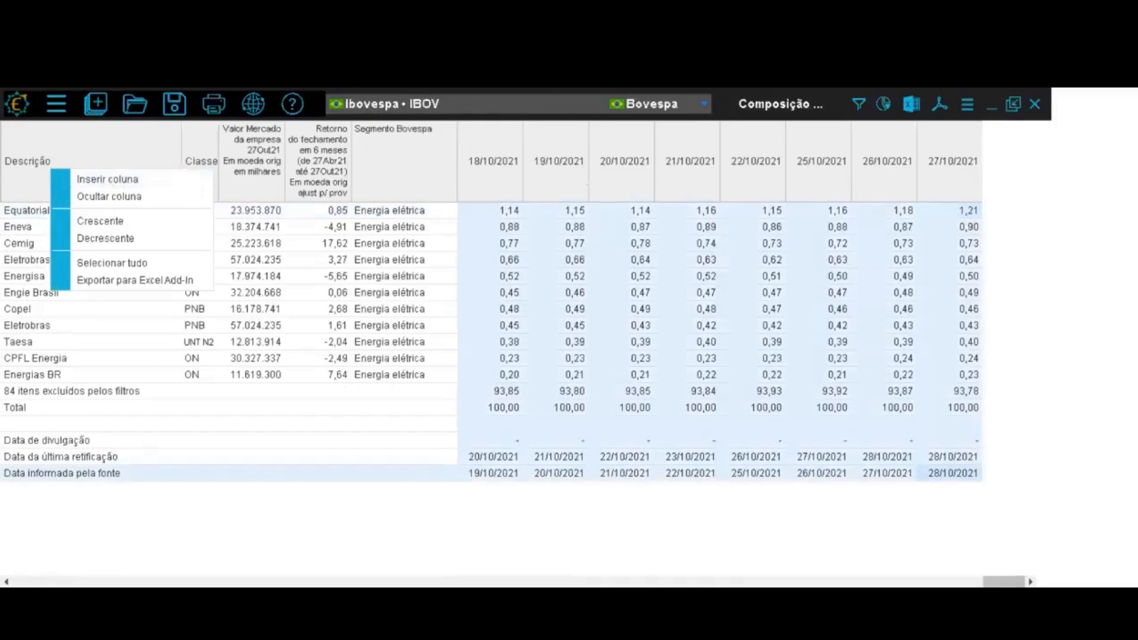
pyautogui.click(1035, 105)
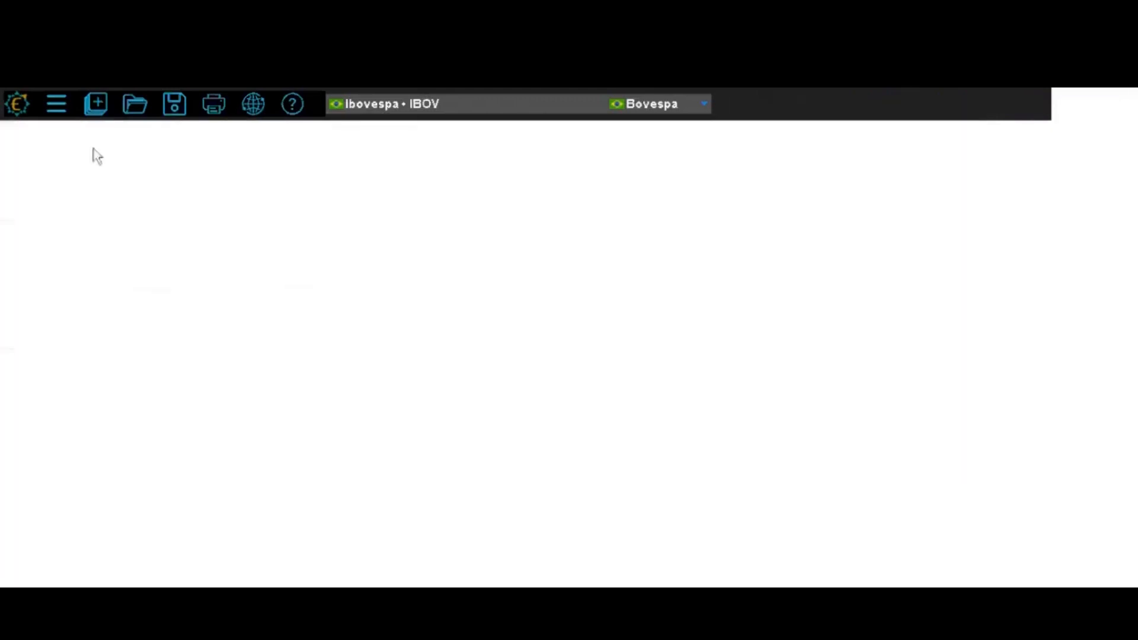
# Search the asset list for "smart" and set Smart Fit ON (SMFT3) on Bovespa as the current asset
pyautogui.click(421, 109)
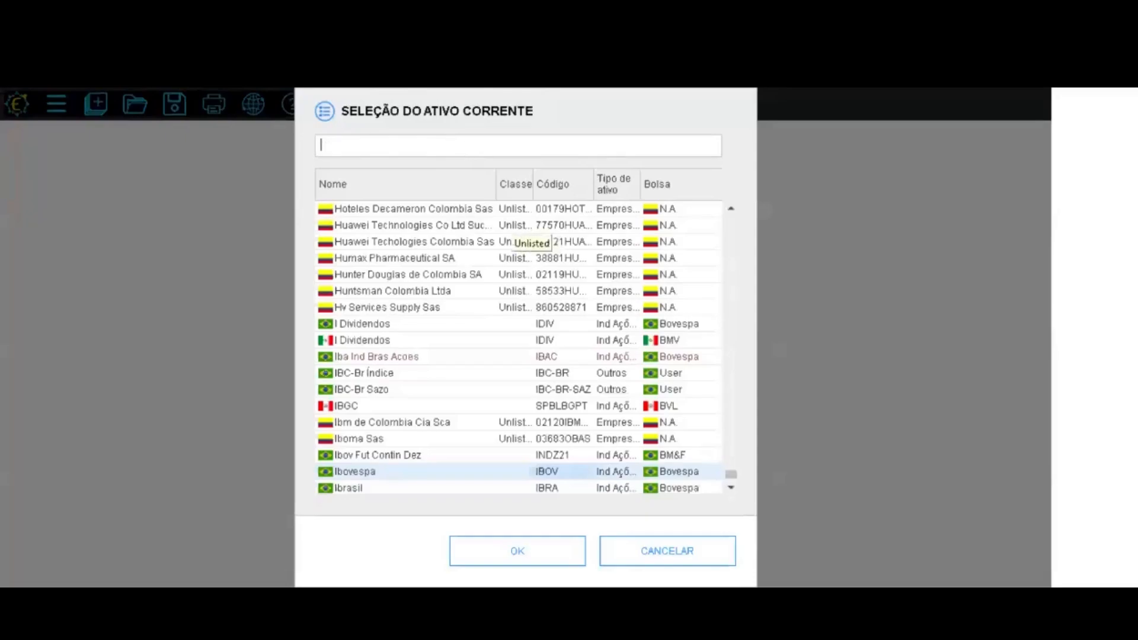
pyautogui.write('samsun')
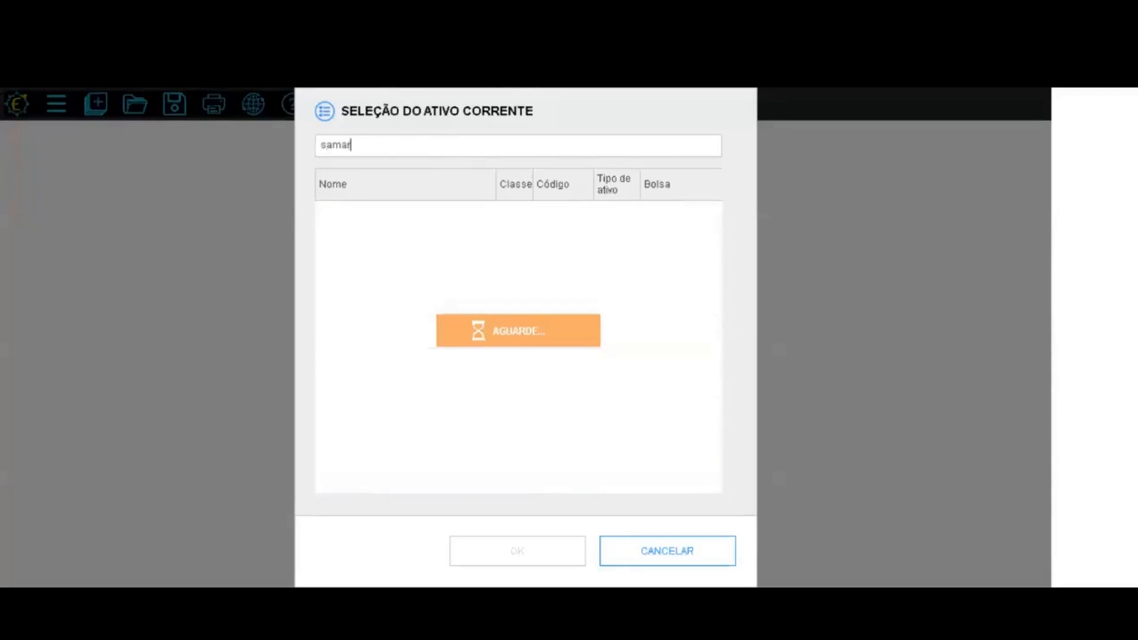
pyautogui.press('BackSpace')
pyautogui.press('BackSpace')
pyautogui.press('BackSpace')
pyautogui.press('BackSpace')
pyautogui.press('BackSpace')
pyautogui.write('mart f')
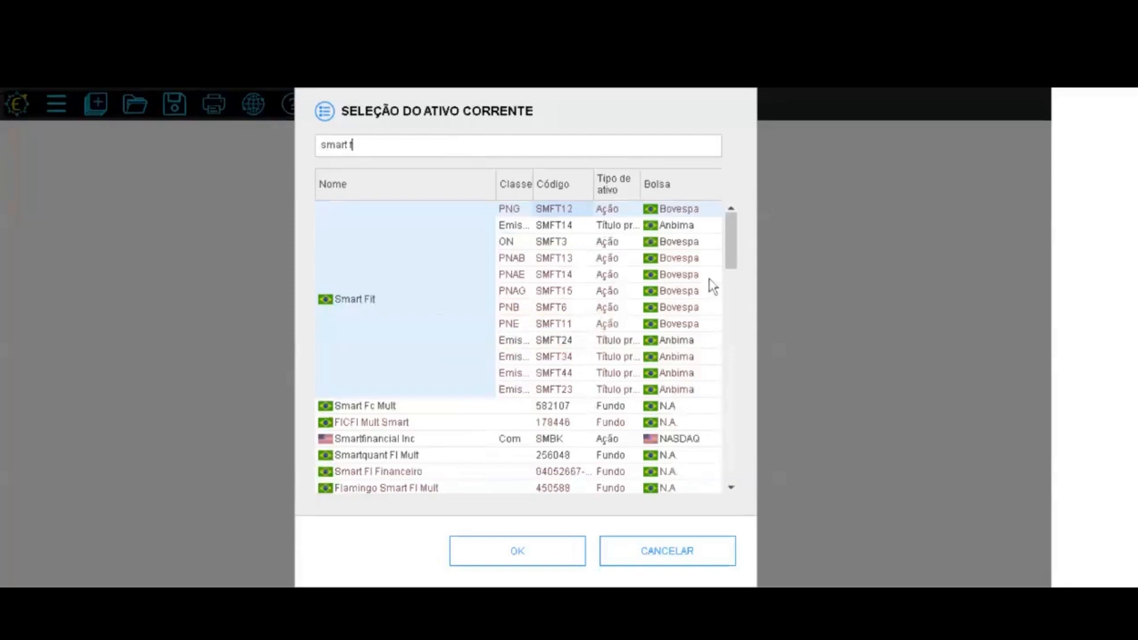
pyautogui.press('BackSpace')
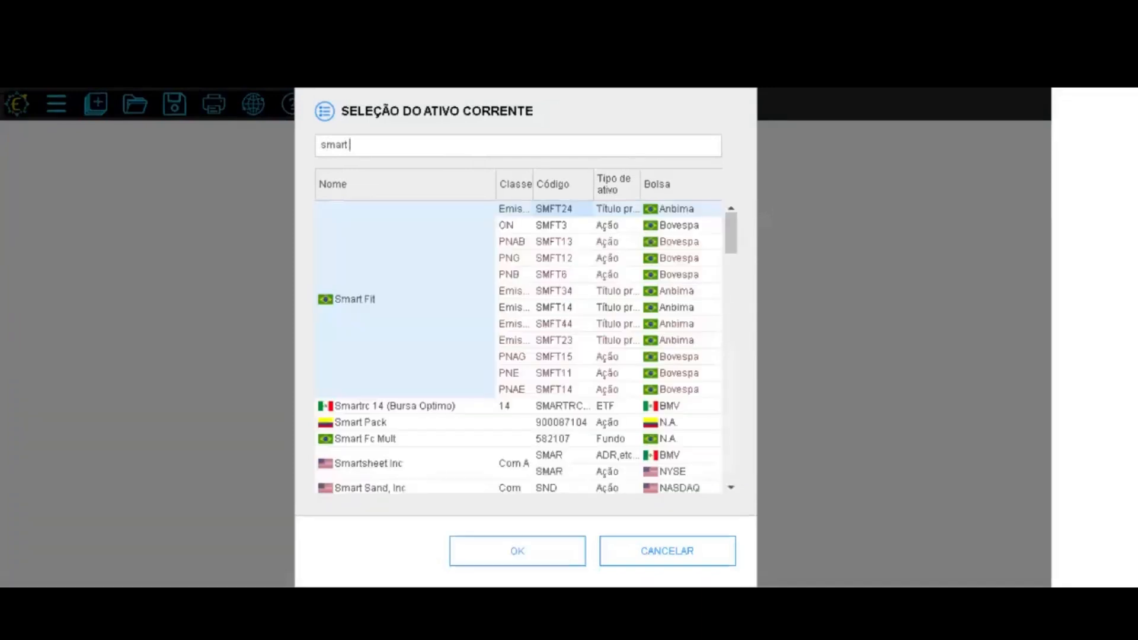
pyautogui.click(583, 228)
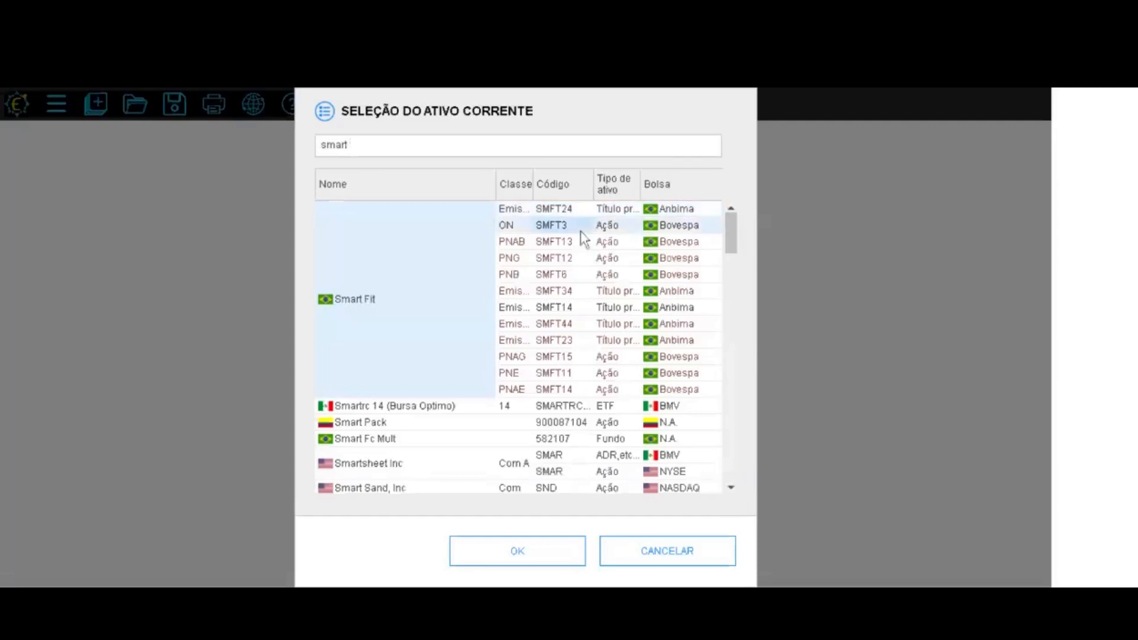
pyautogui.click(560, 549)
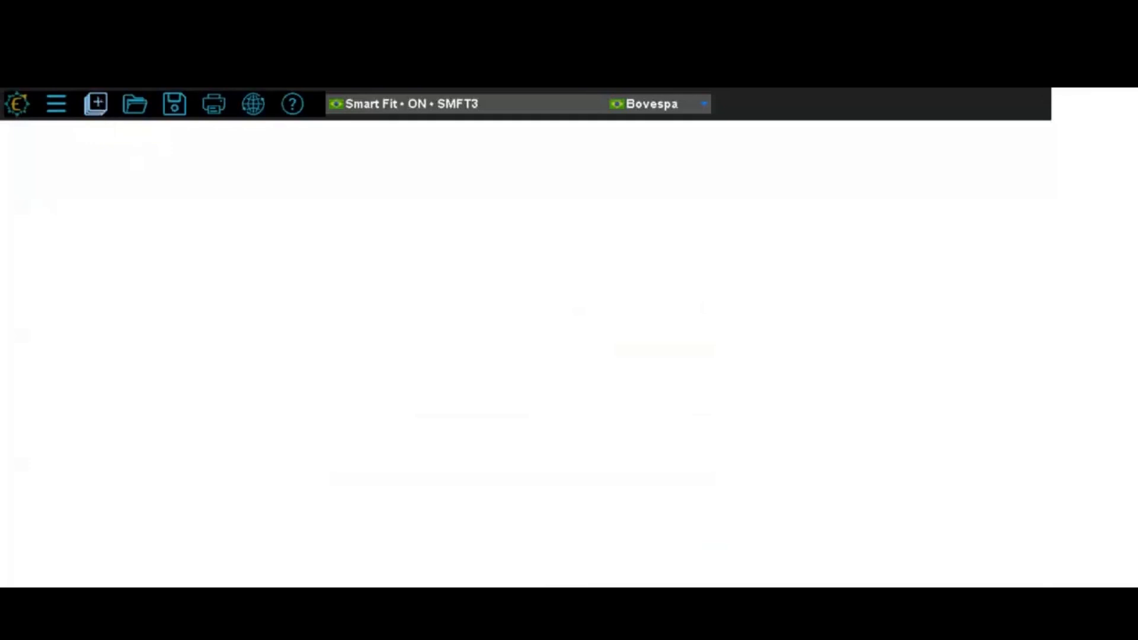
# View the funds or indices that hold Smart Fit shares, and close the window
pyautogui.click(105, 99)
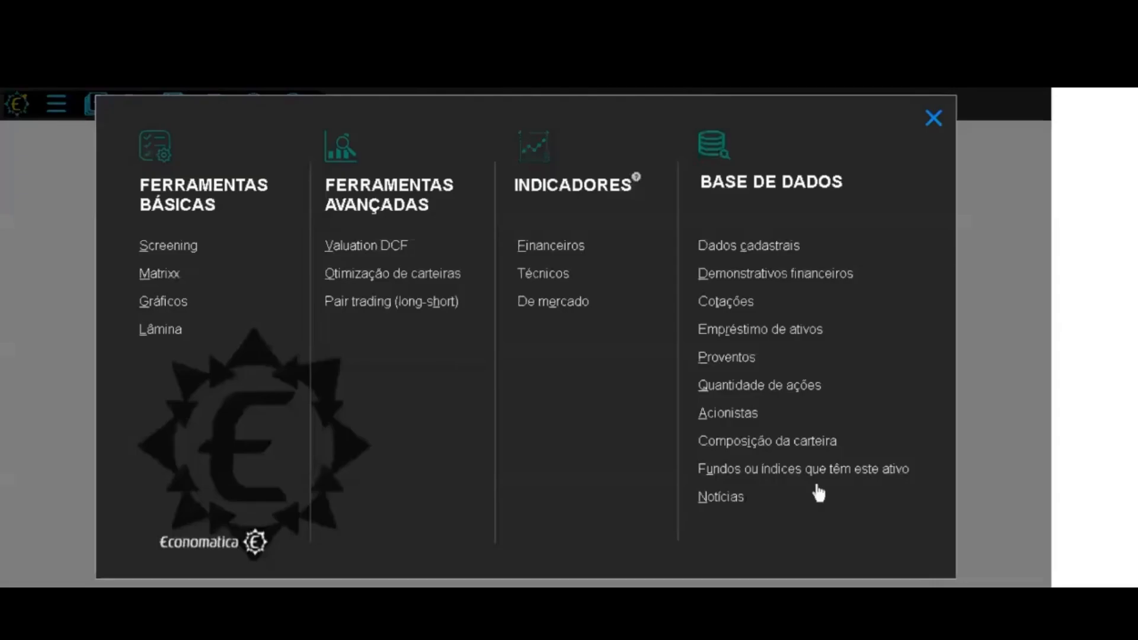
pyautogui.click(795, 471)
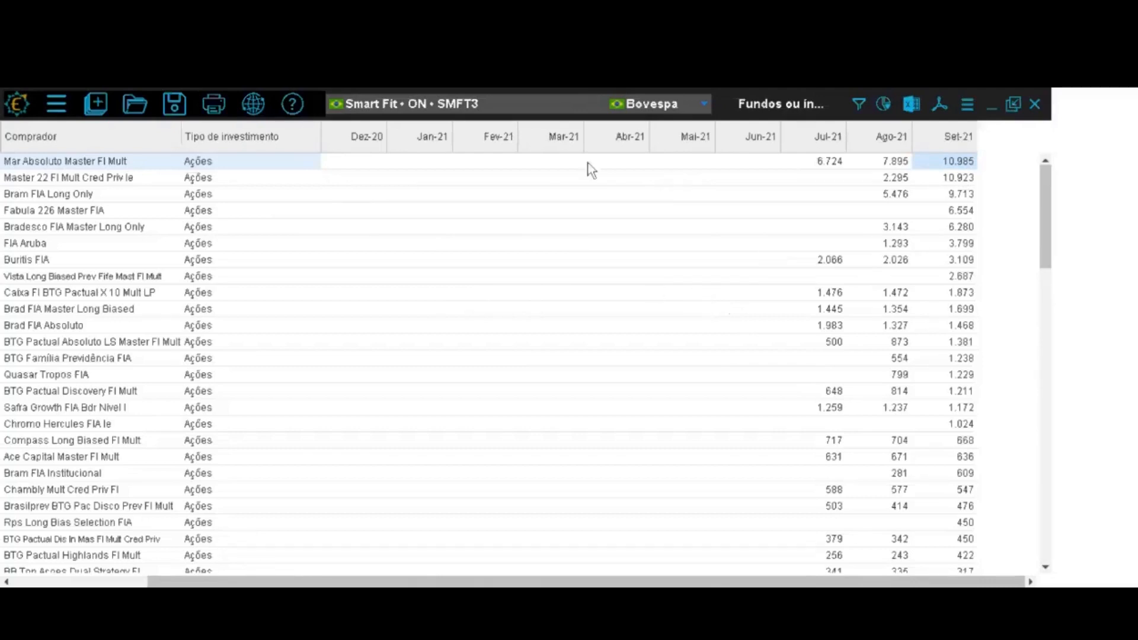
pyautogui.click(1035, 105)
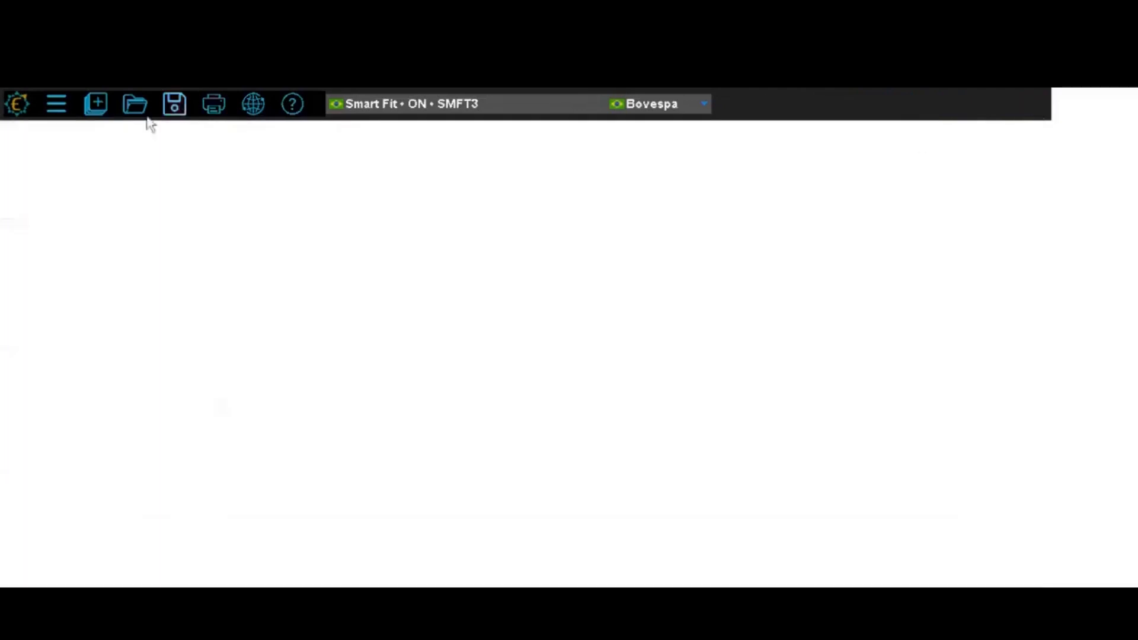
# View the news database for Smart Fit, and close the news window
pyautogui.click(98, 104)
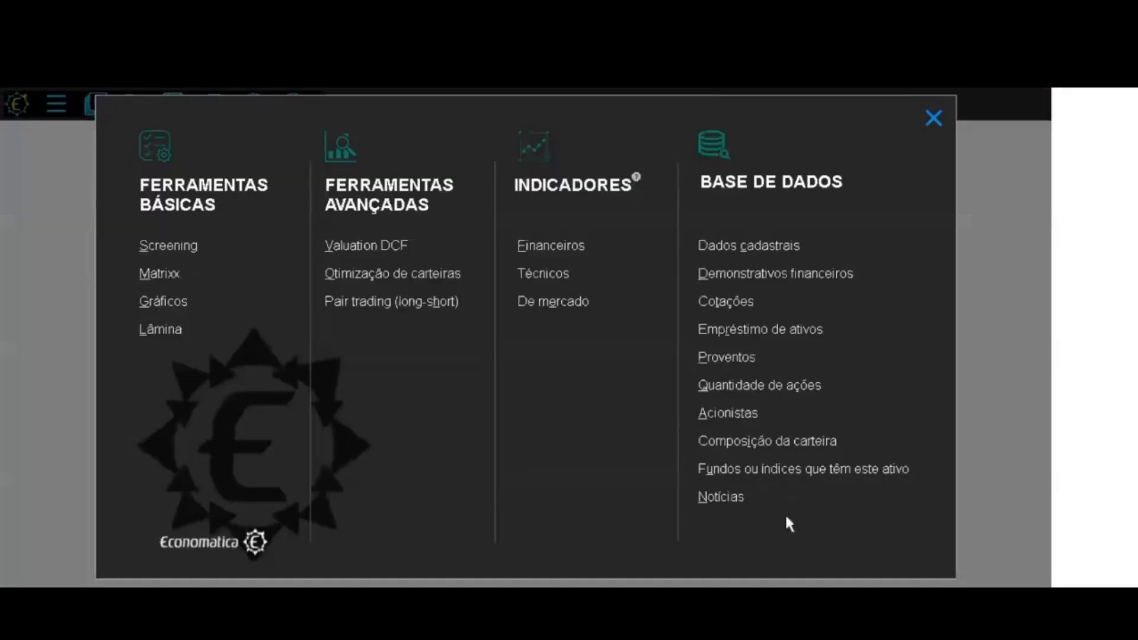
pyautogui.click(723, 498)
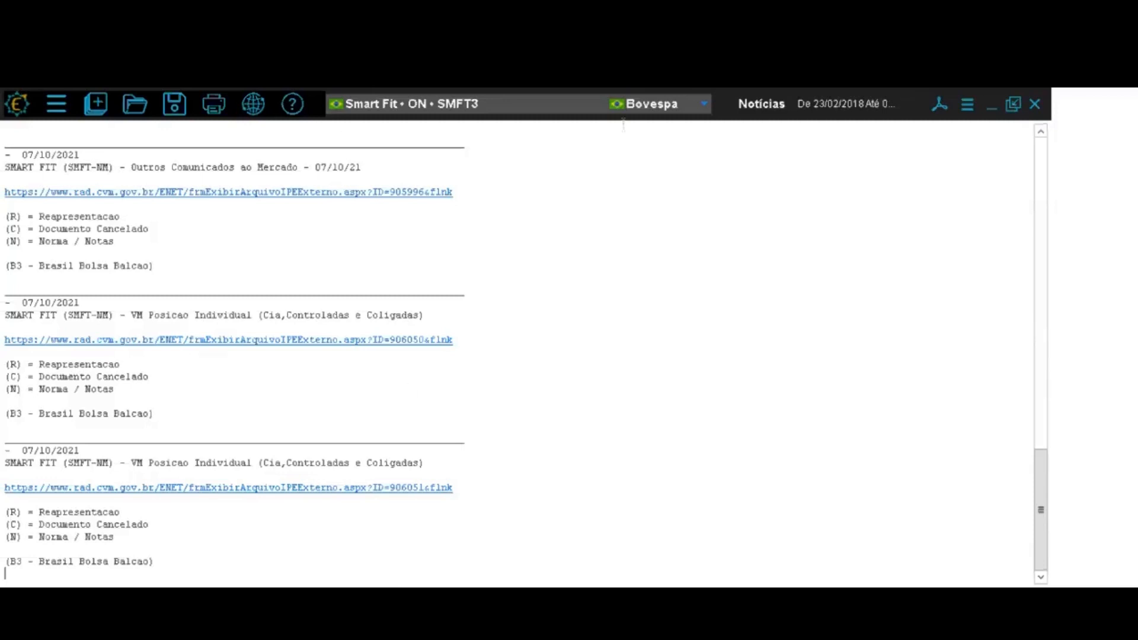
pyautogui.click(1036, 105)
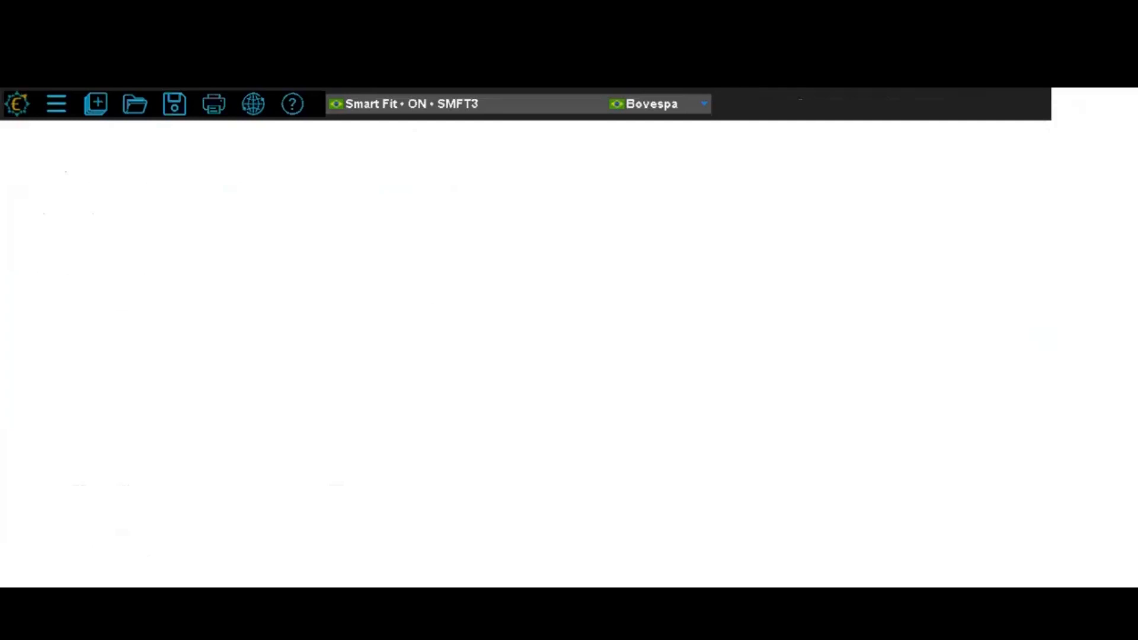
# Examine Smart Fit's market indicators and the formulas for Preço / Lucro and Lucro / Preço %, and close the window
pyautogui.click(97, 108)
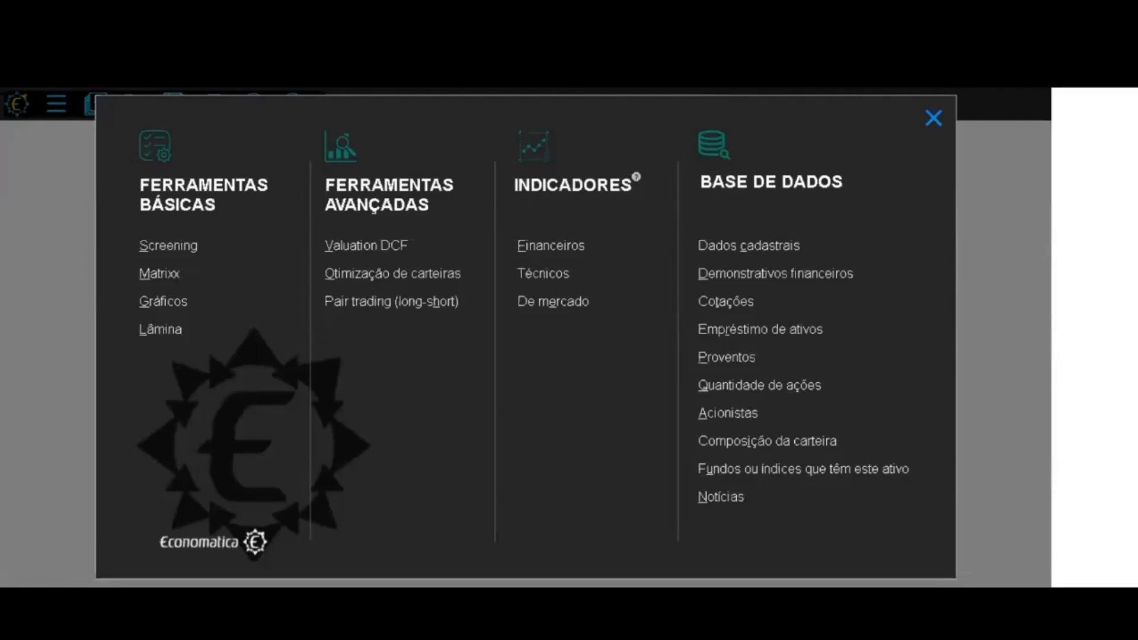
pyautogui.click(578, 306)
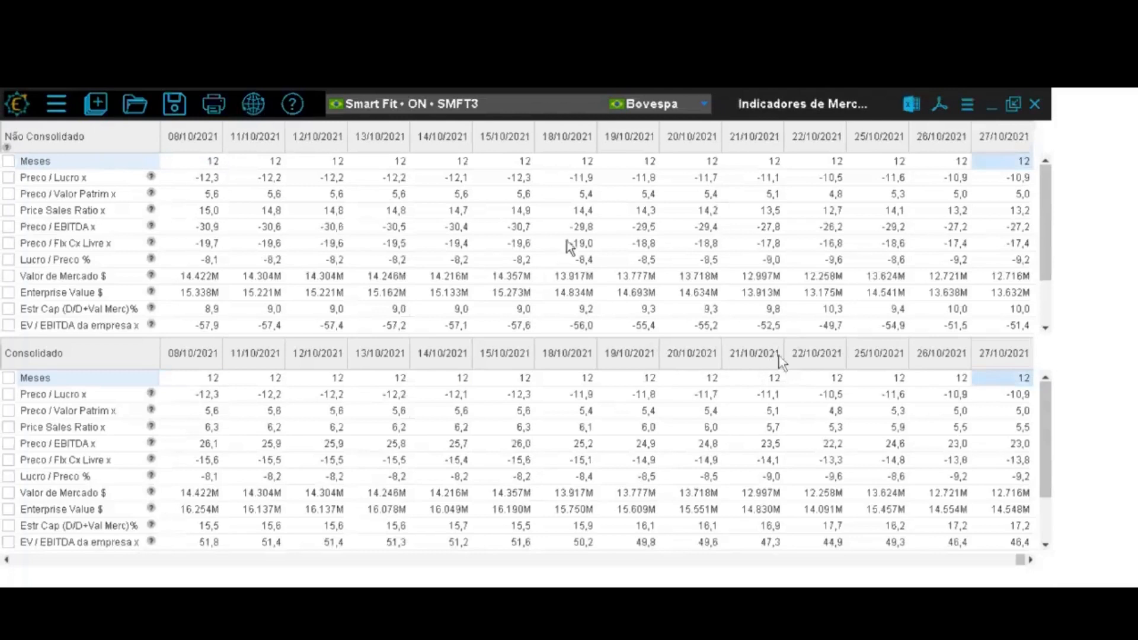
pyautogui.click(152, 180)
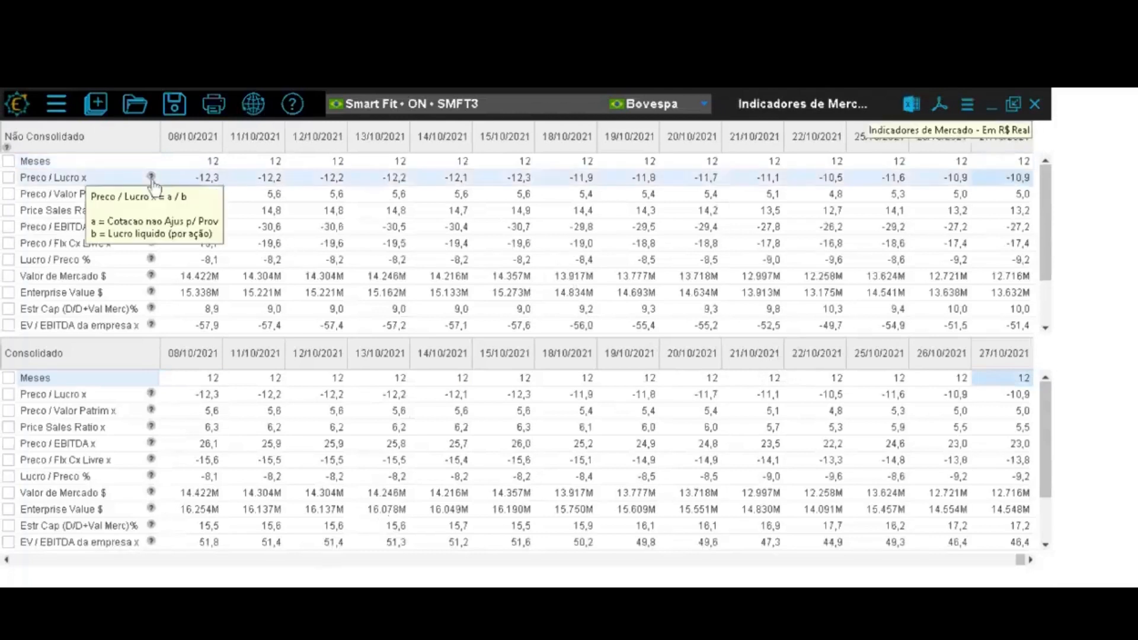
pyautogui.click(152, 262)
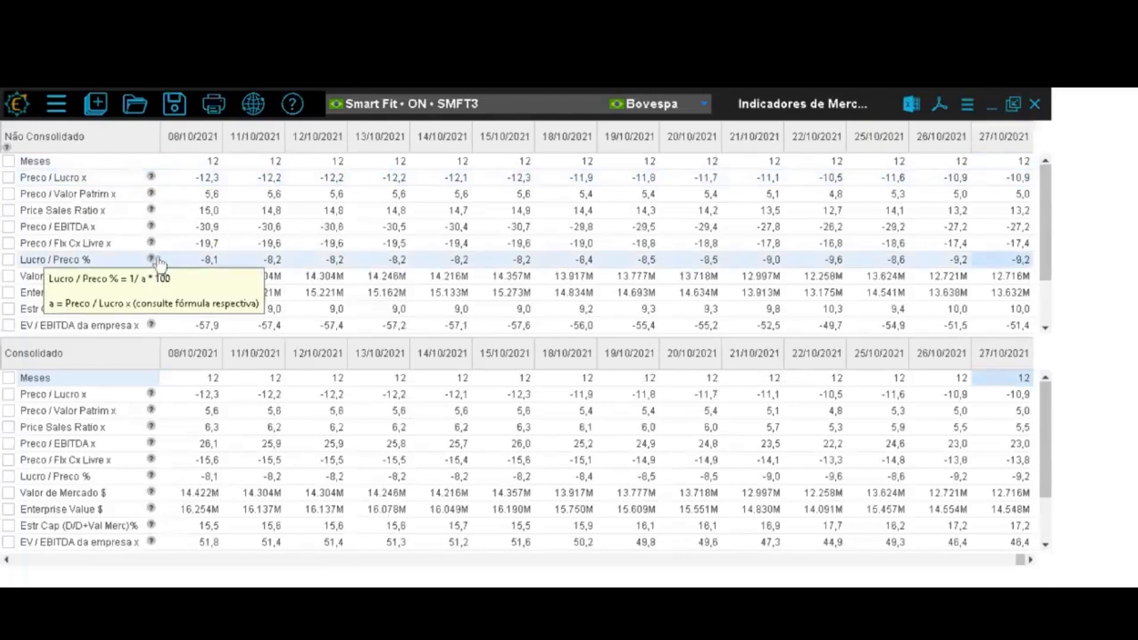
pyautogui.click(1036, 105)
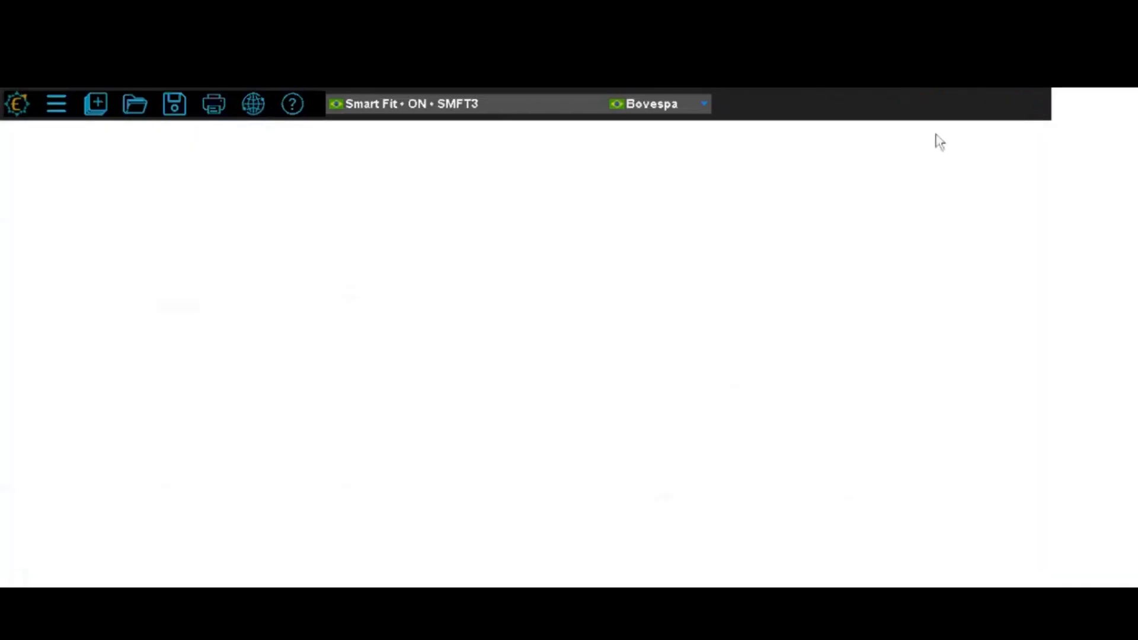
pyautogui.click(98, 104)
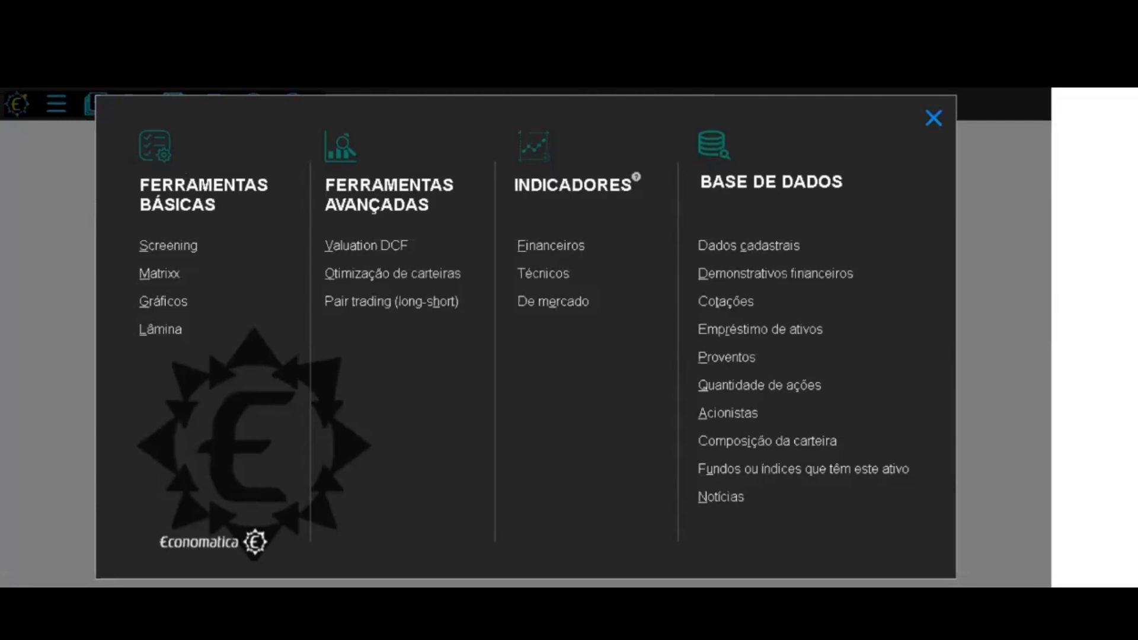
pyautogui.moveTo(551, 279)
pyautogui.click(934, 119)
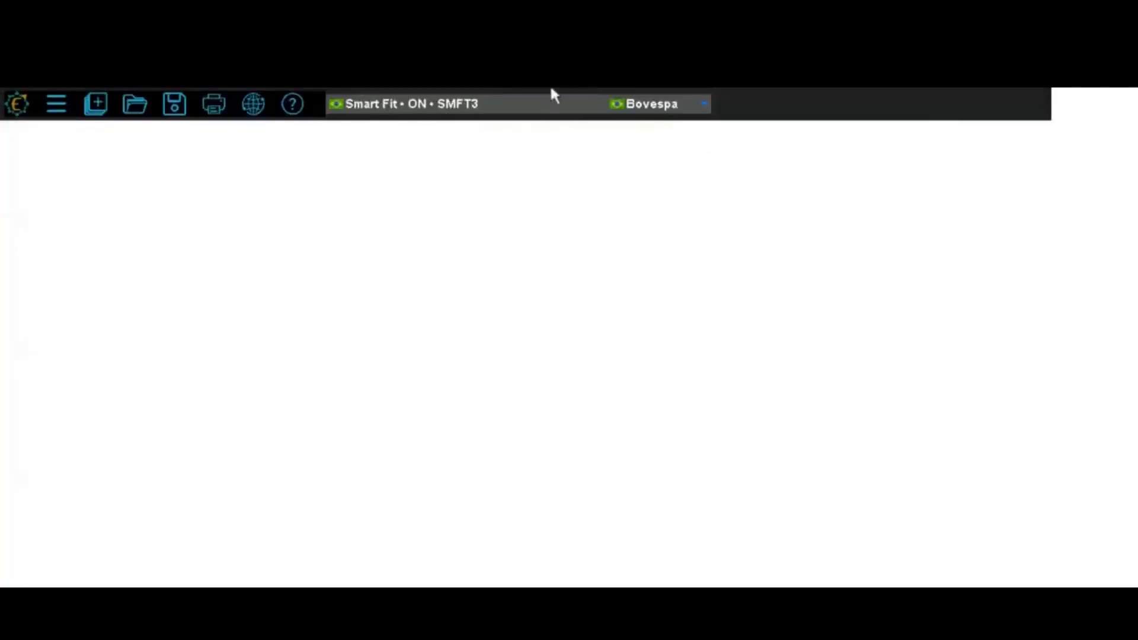
# View Smart Fit's quotes, check the window options and the Excel export command, and close the quotes
pyautogui.click(100, 103)
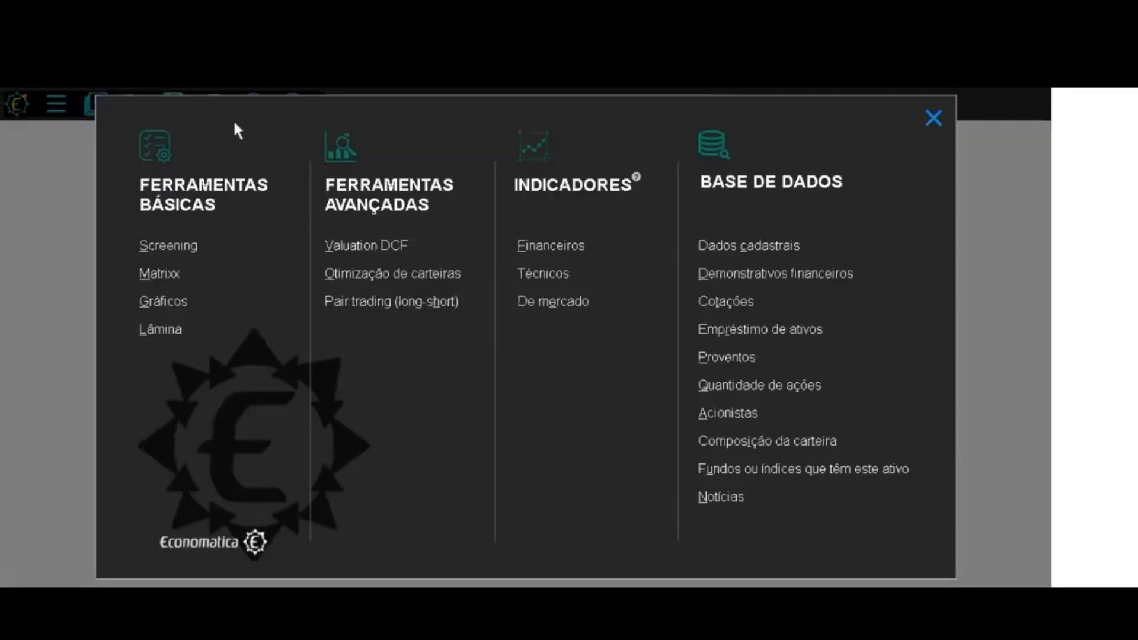
pyautogui.click(745, 302)
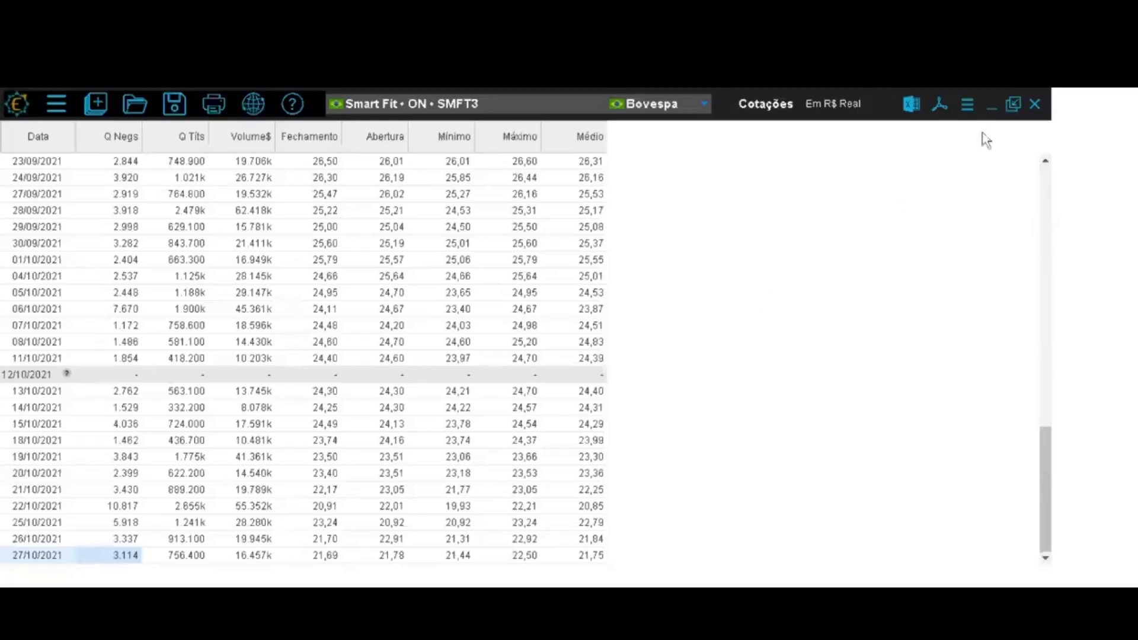
pyautogui.click(967, 105)
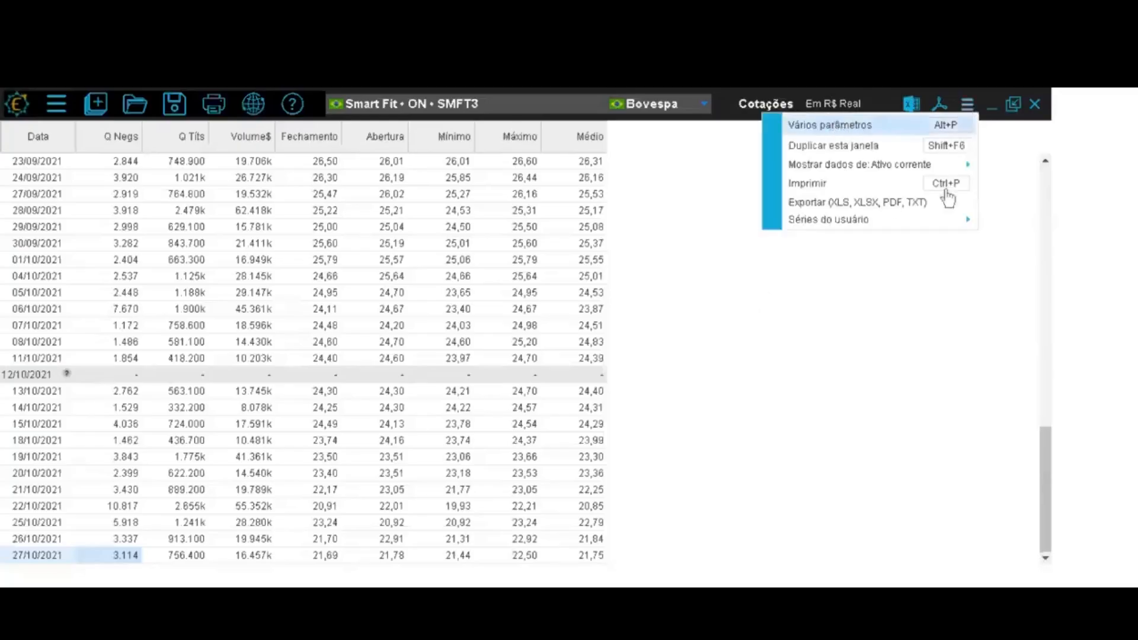
pyautogui.click(914, 104)
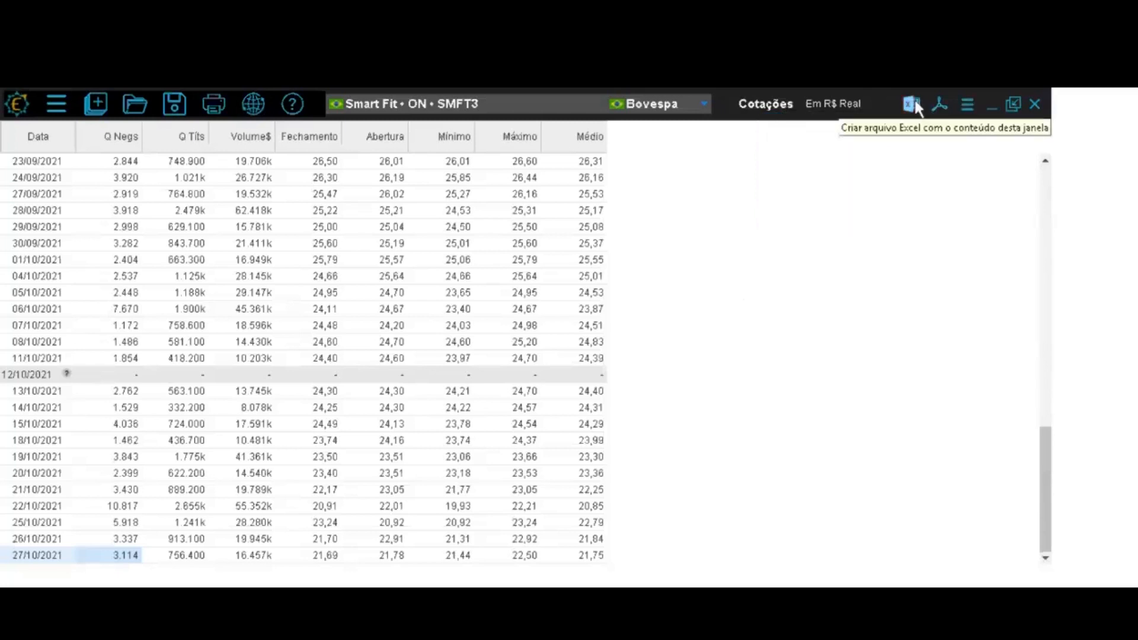
pyautogui.click(1036, 106)
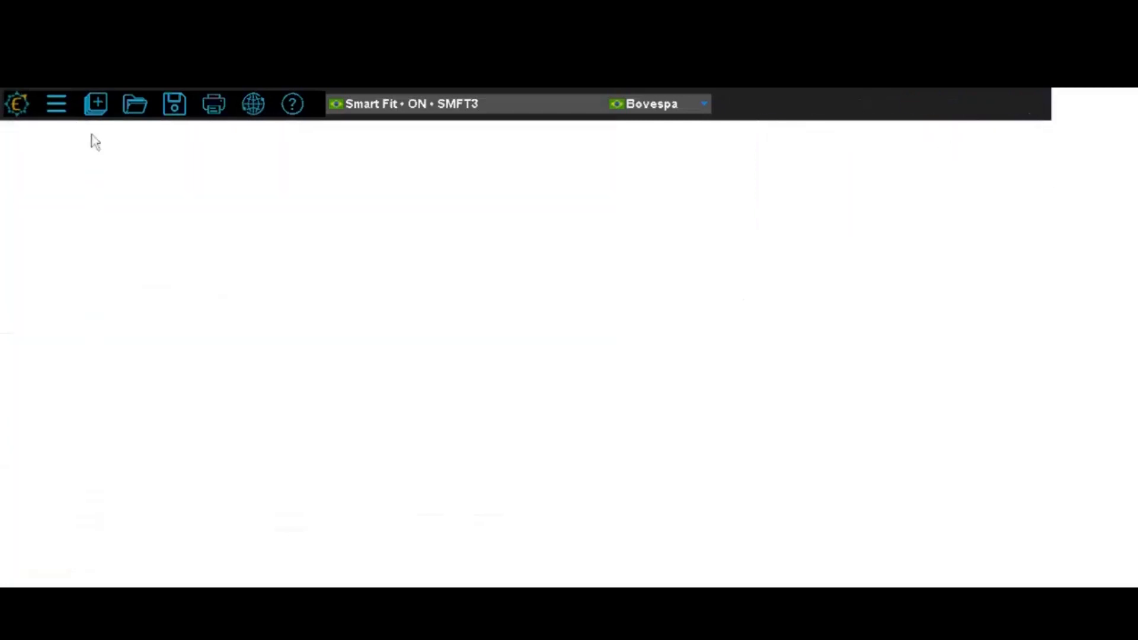
# Browse the pre-formatted Screening templates for Ações, Fundos, RPPS, FII, TP and Debêntures
pyautogui.click(107, 101)
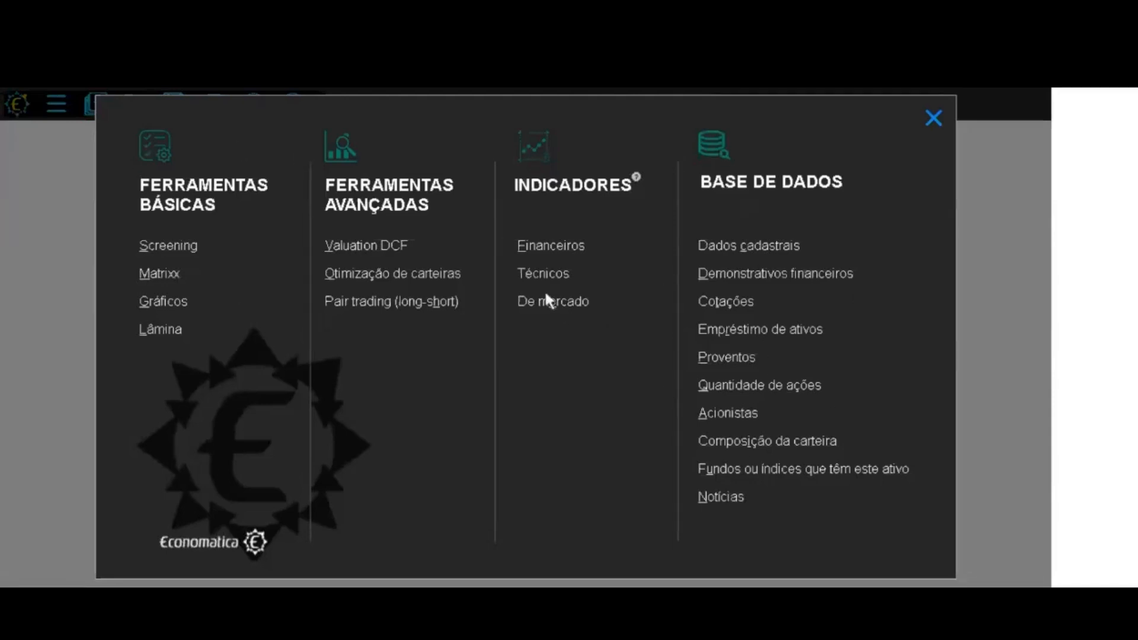
pyautogui.click(169, 246)
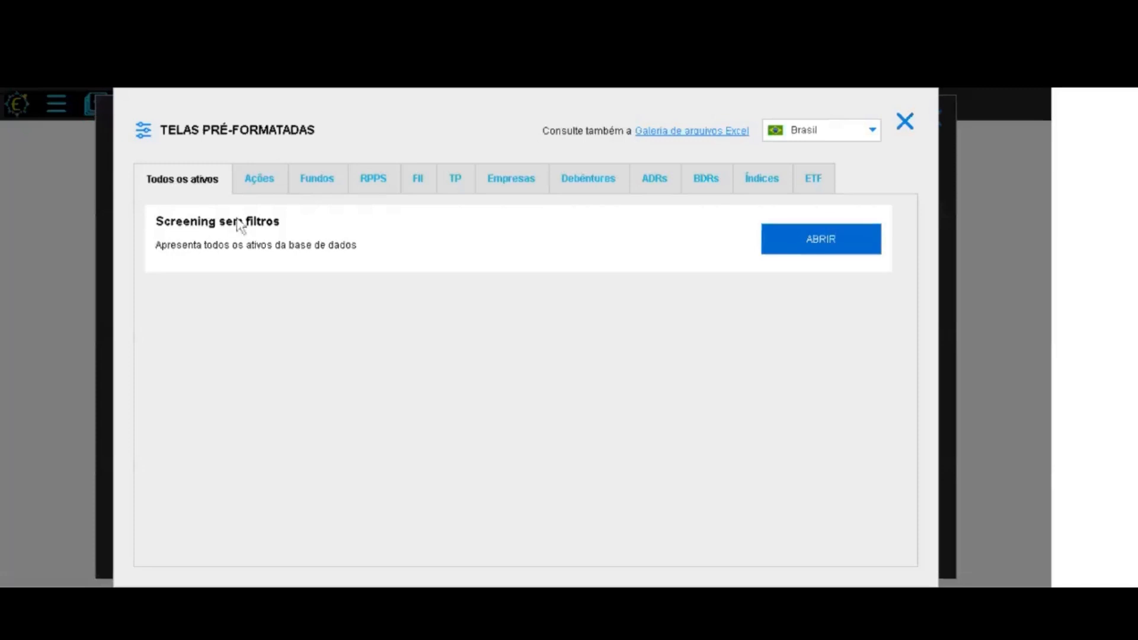
pyautogui.click(257, 184)
pyautogui.click(314, 189)
pyautogui.click(374, 180)
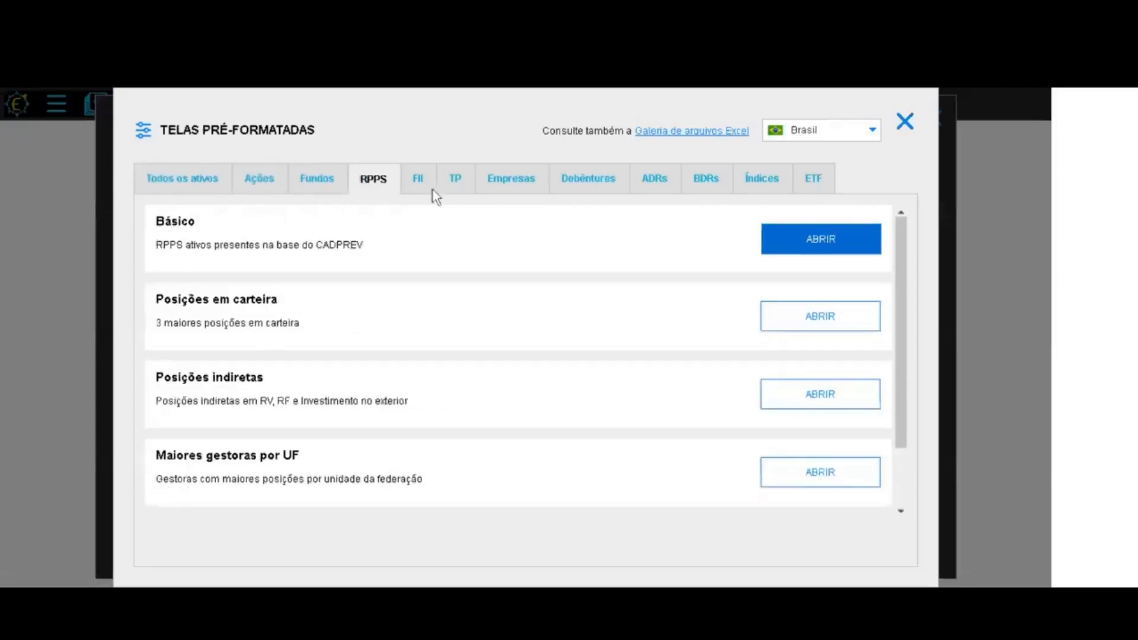
pyautogui.click(418, 181)
pyautogui.click(456, 181)
pyautogui.click(578, 188)
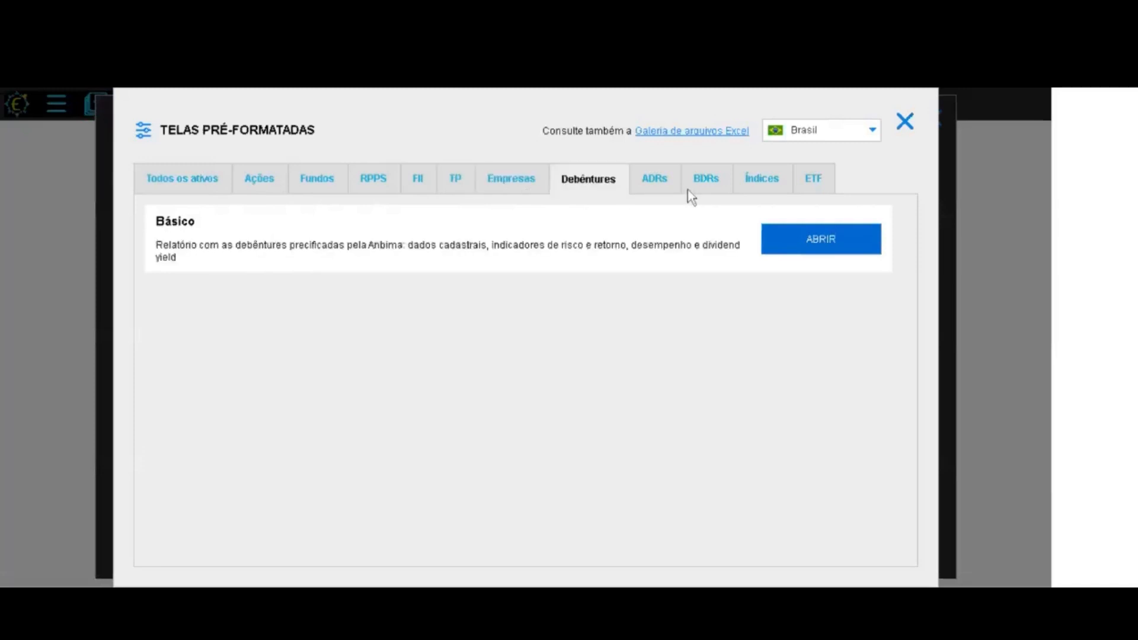
# View the "Relatório Ibovespa" stock template, and close its Screening and Gráfico de Dispersão windows
pyautogui.click(261, 184)
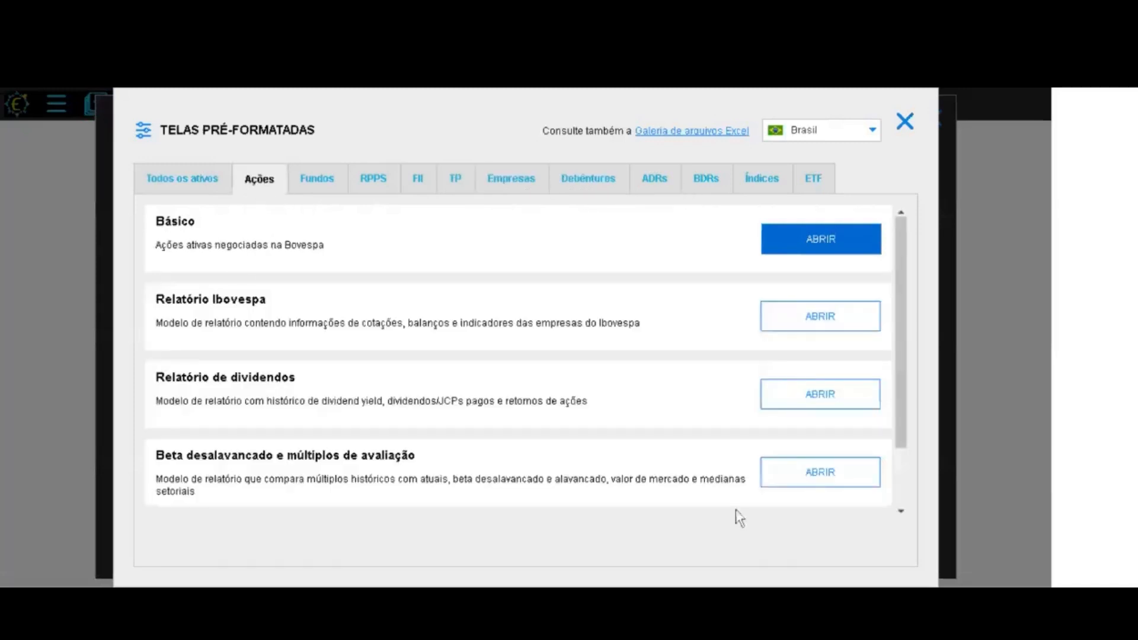
pyautogui.click(857, 326)
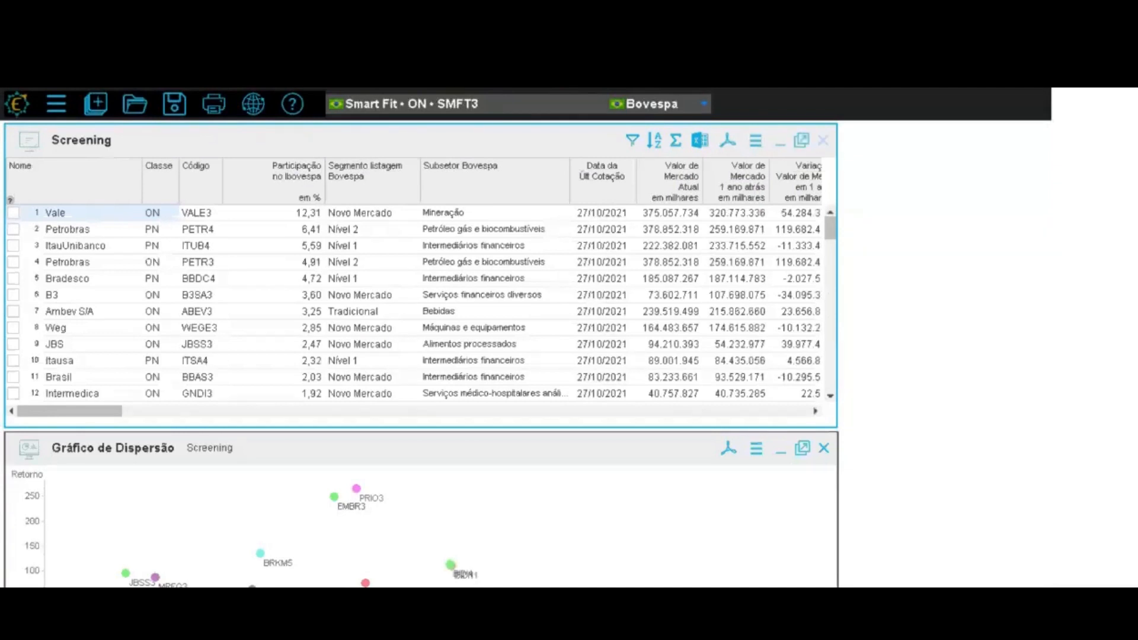
pyautogui.click(824, 143)
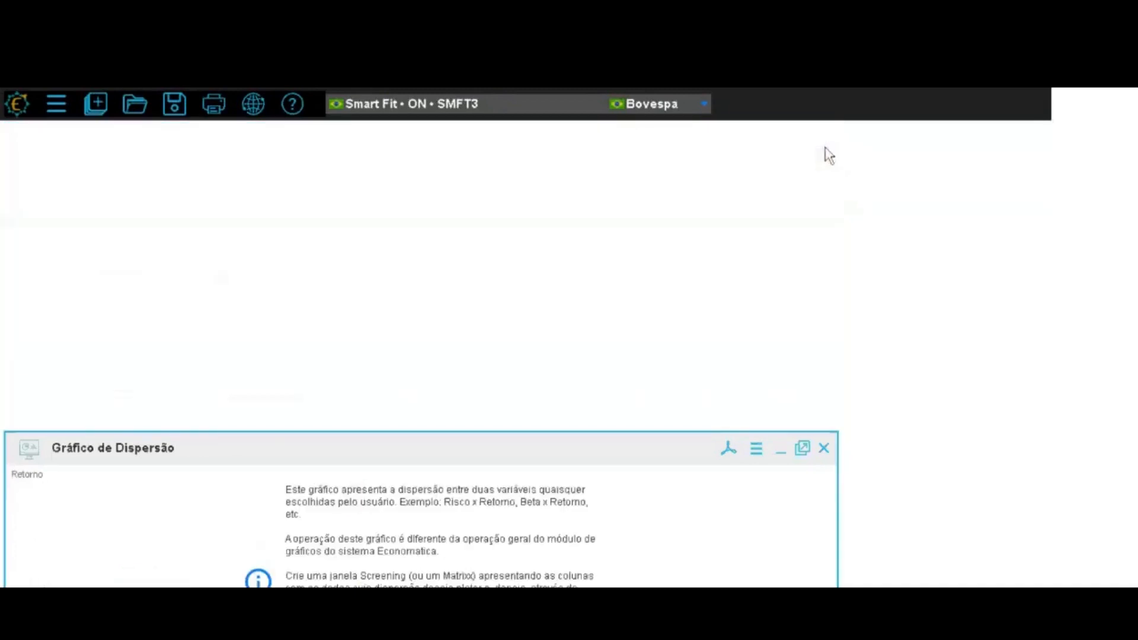
pyautogui.click(825, 450)
# View a Screening without filters covering all assets in the database, and close it
pyautogui.click(96, 102)
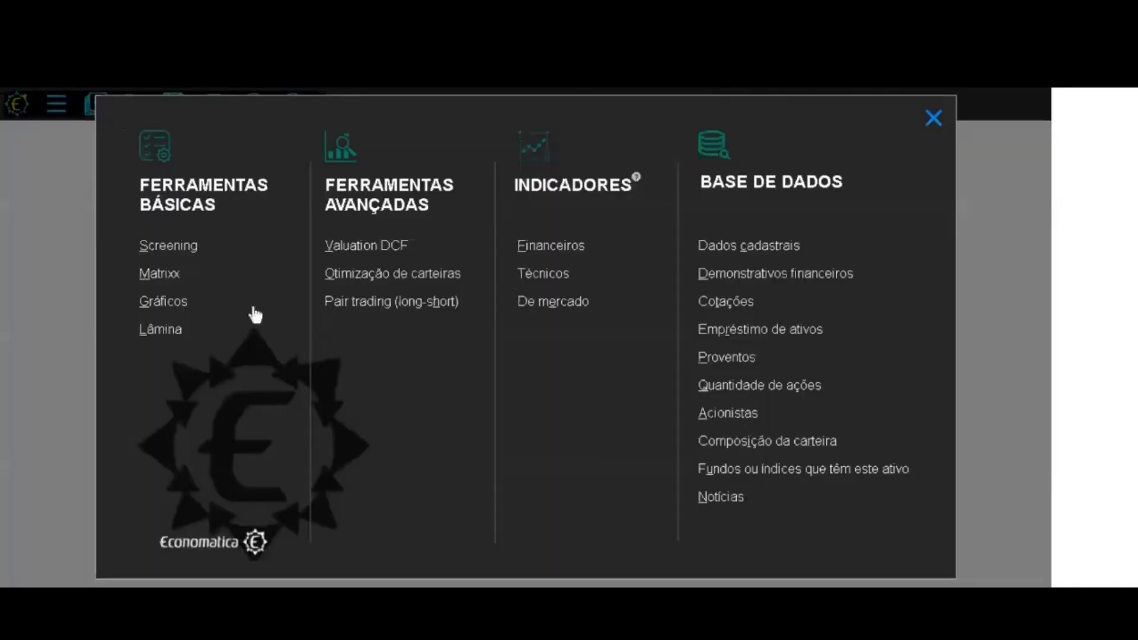
pyautogui.click(176, 251)
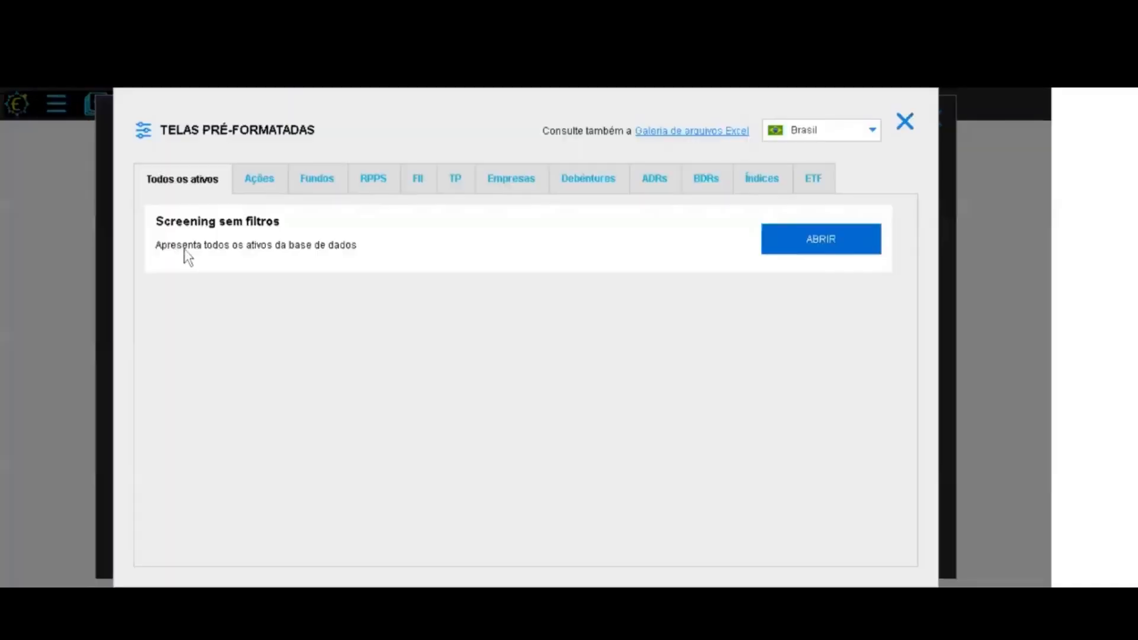
pyautogui.click(836, 240)
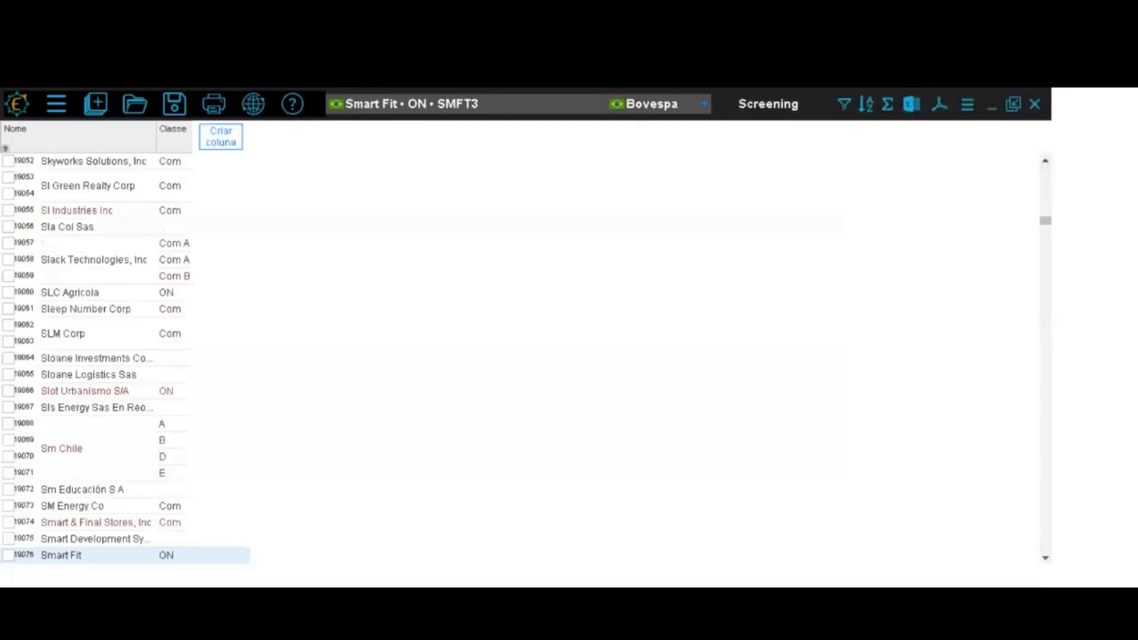
pyautogui.click(1035, 104)
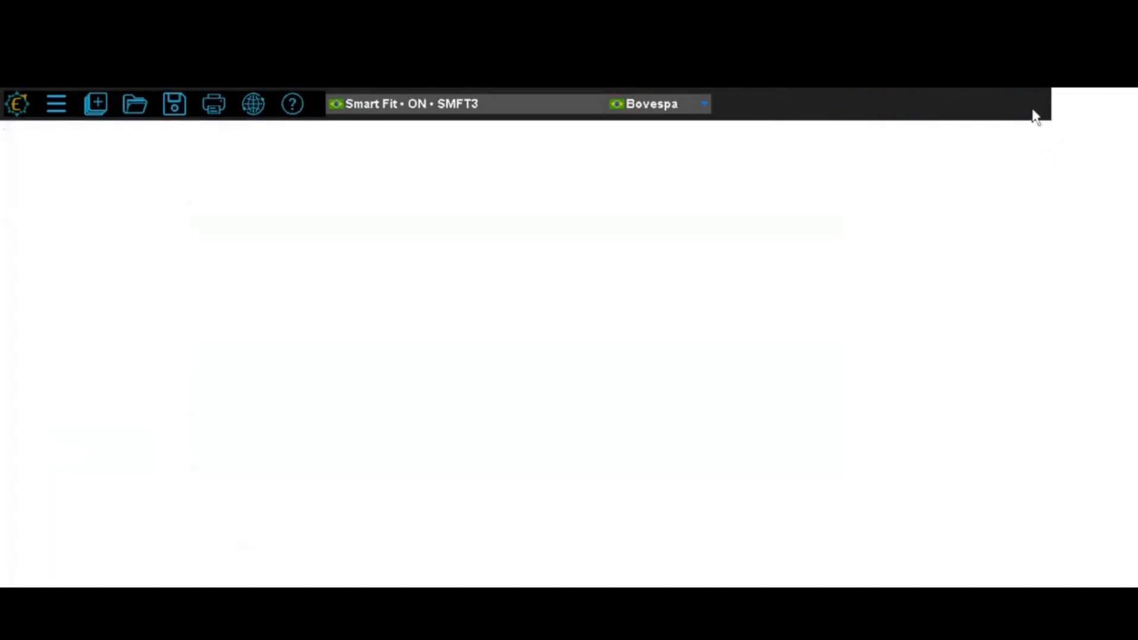
# Create a new Screening from the "Screening sem filtros" template covering all assets in the database
pyautogui.click(111, 113)
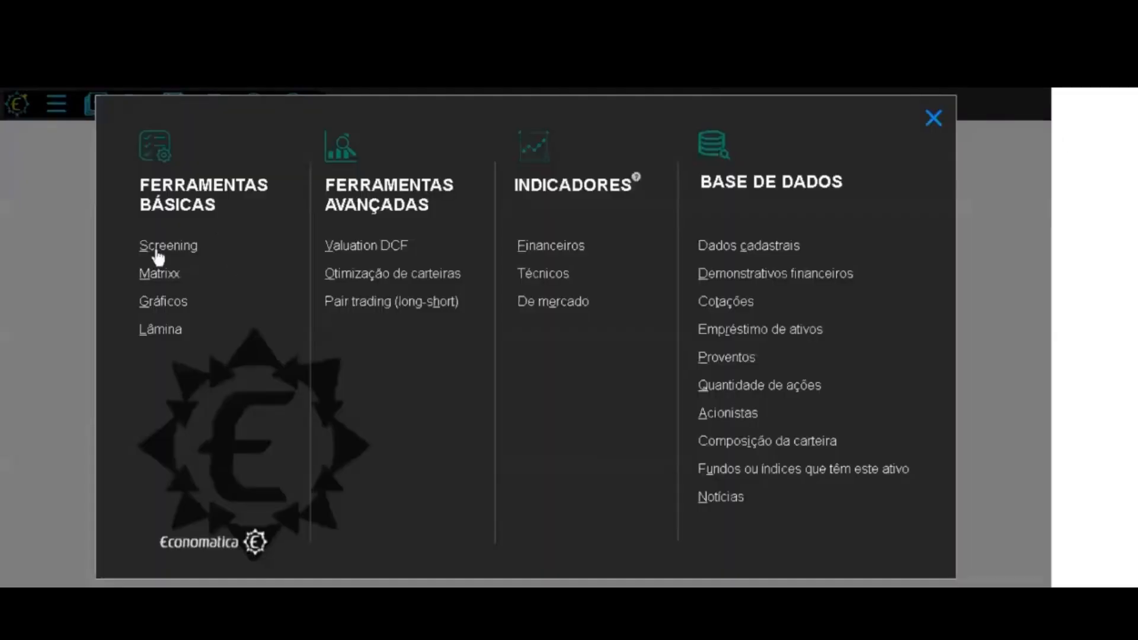
pyautogui.click(158, 249)
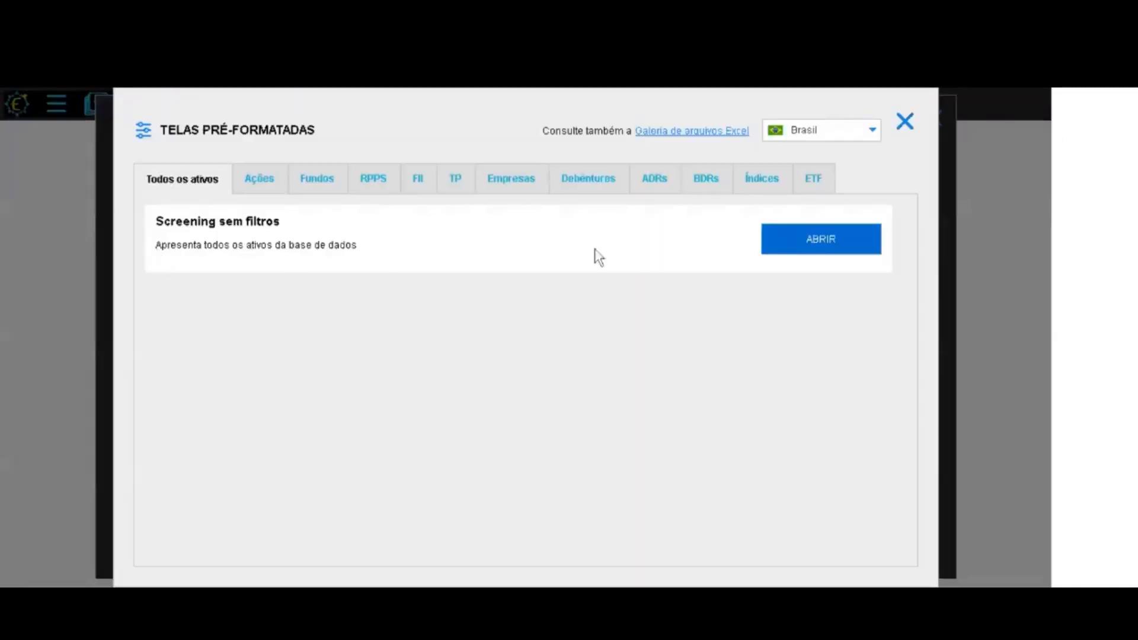
pyautogui.click(846, 244)
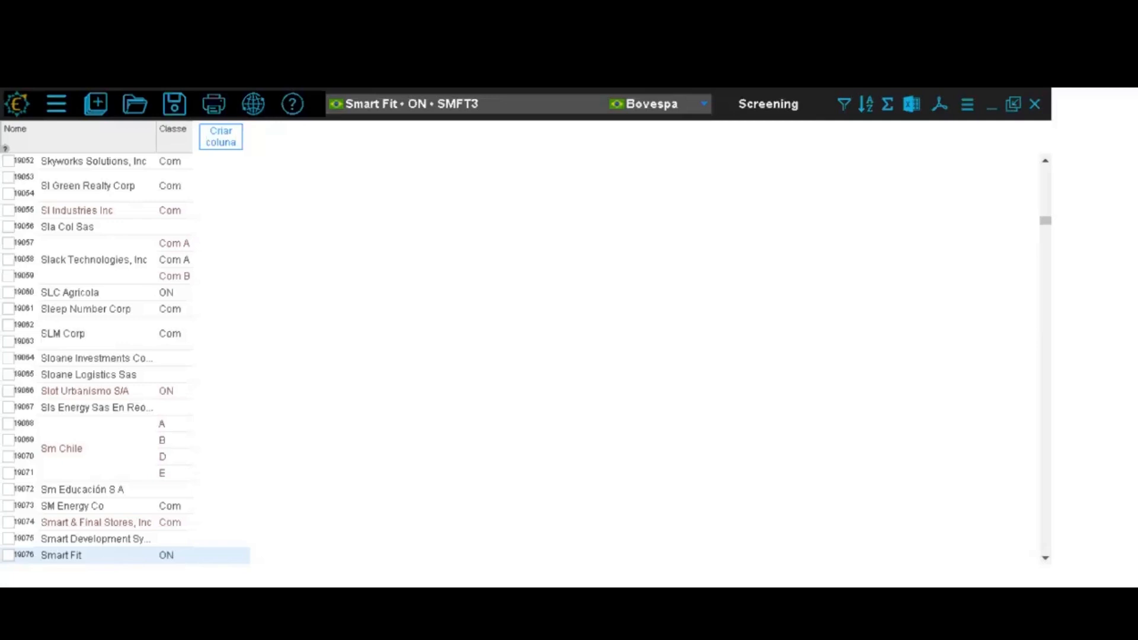
# Add a "Tipo de Ativo" column to the Screening from the main items of the registration data (dados cadastrais)
pyautogui.click(226, 137)
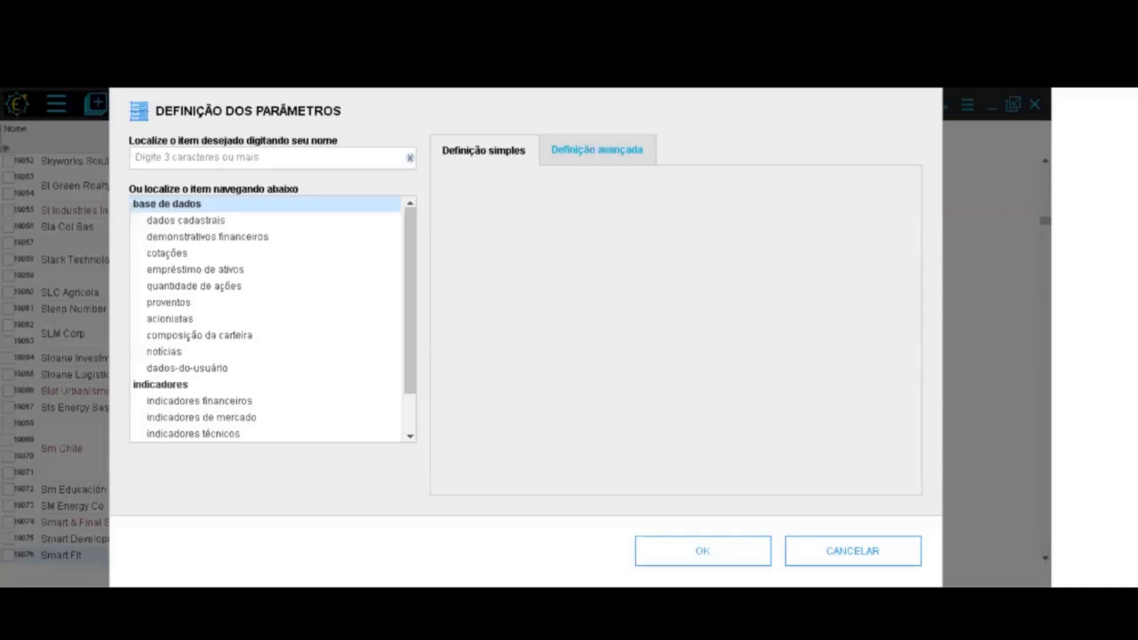
pyautogui.click(191, 224)
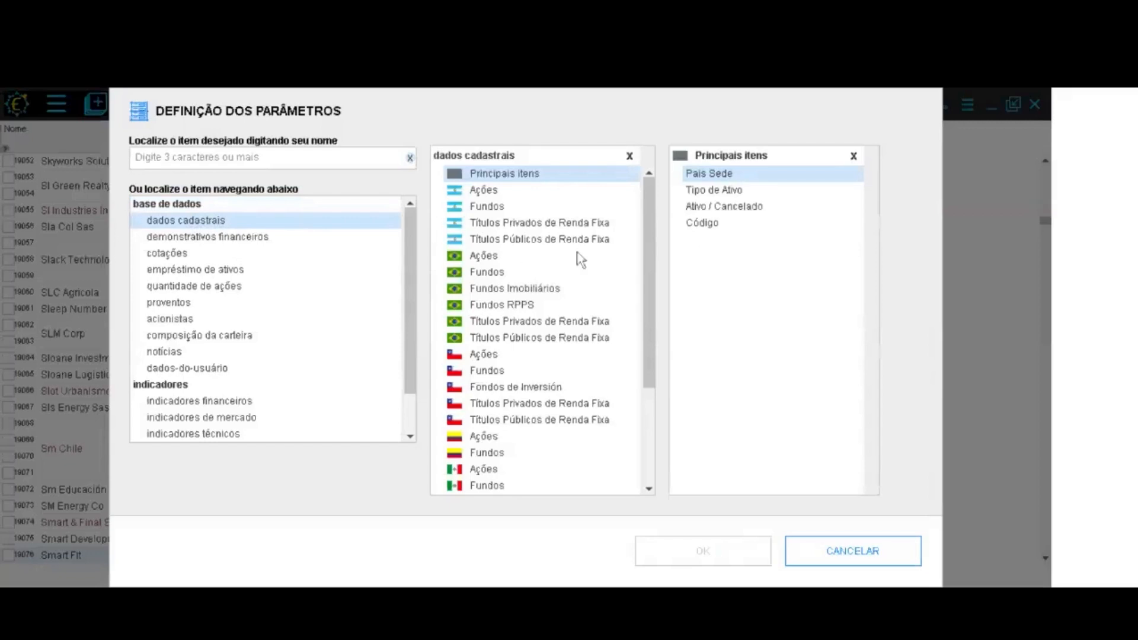
pyautogui.doubleClick(714, 191)
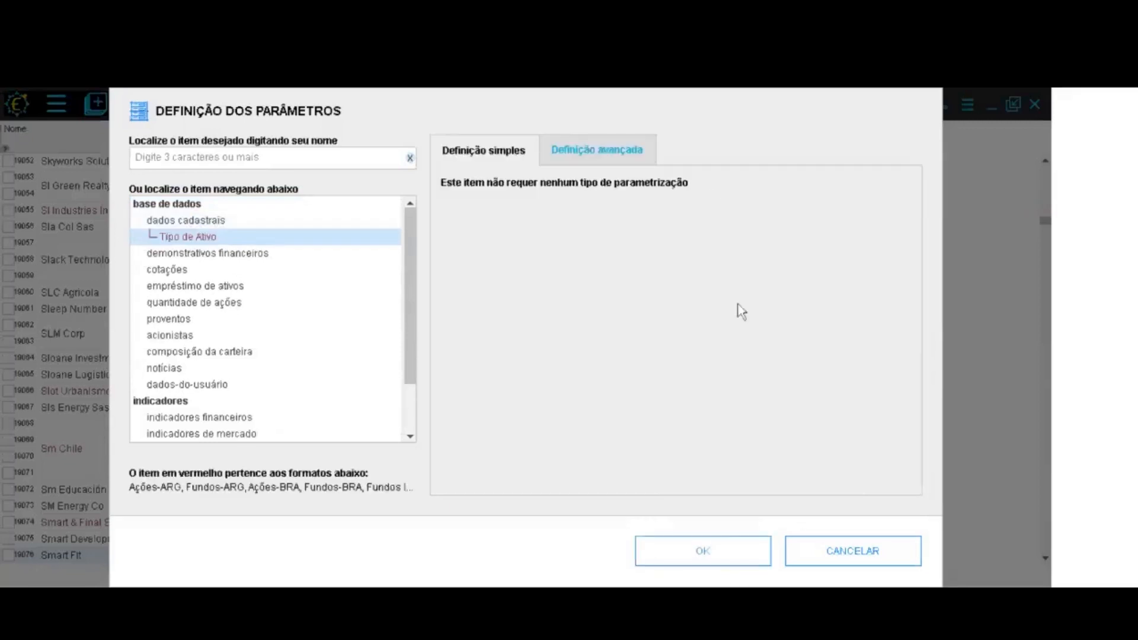
pyautogui.click(710, 569)
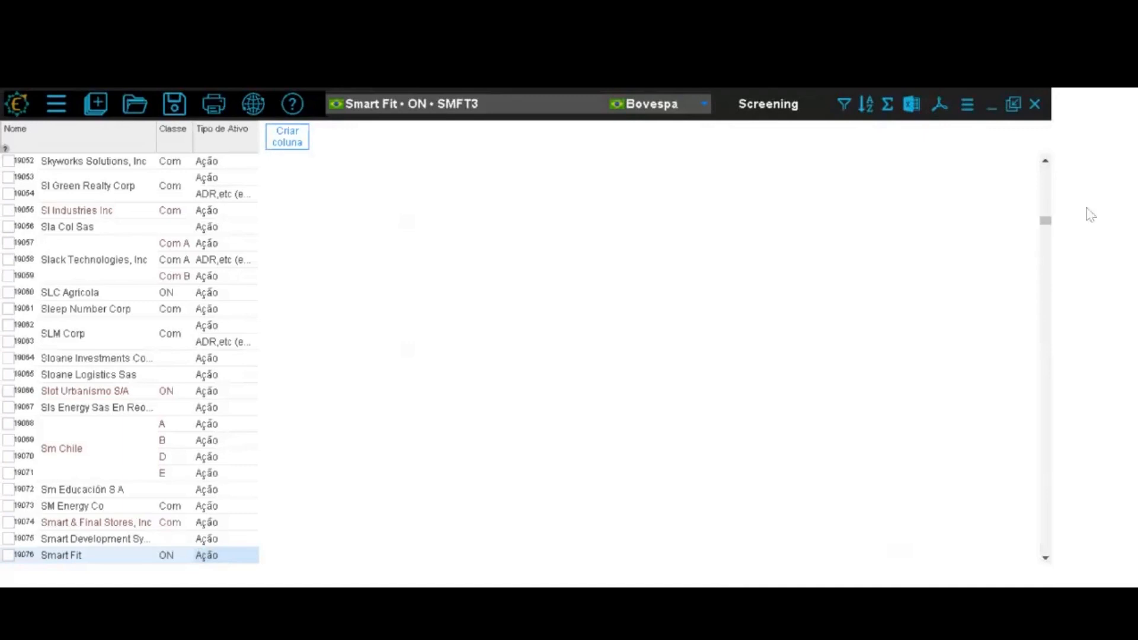
# Add an "Ativo / Cancelado" column to the Screening from the registration data of Brazilian Ações
pyautogui.moveTo(1045, 224)
pyautogui.mouseDown()
pyautogui.moveTo(1047, 246)
pyautogui.moveTo(1048, 213)
pyautogui.mouseUp()
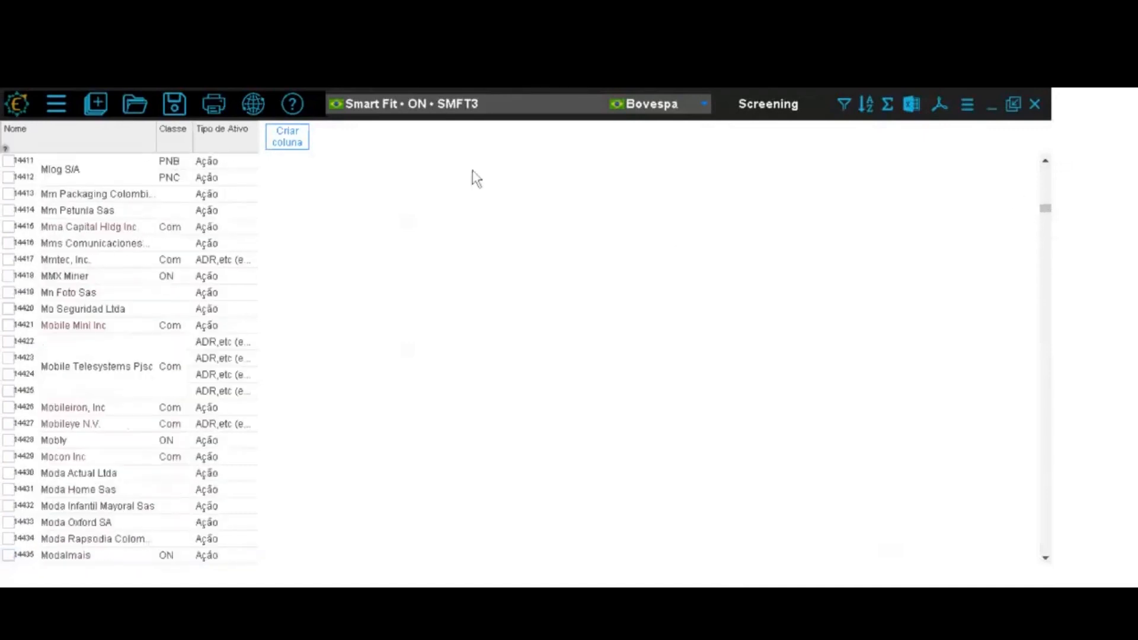
pyautogui.click(288, 137)
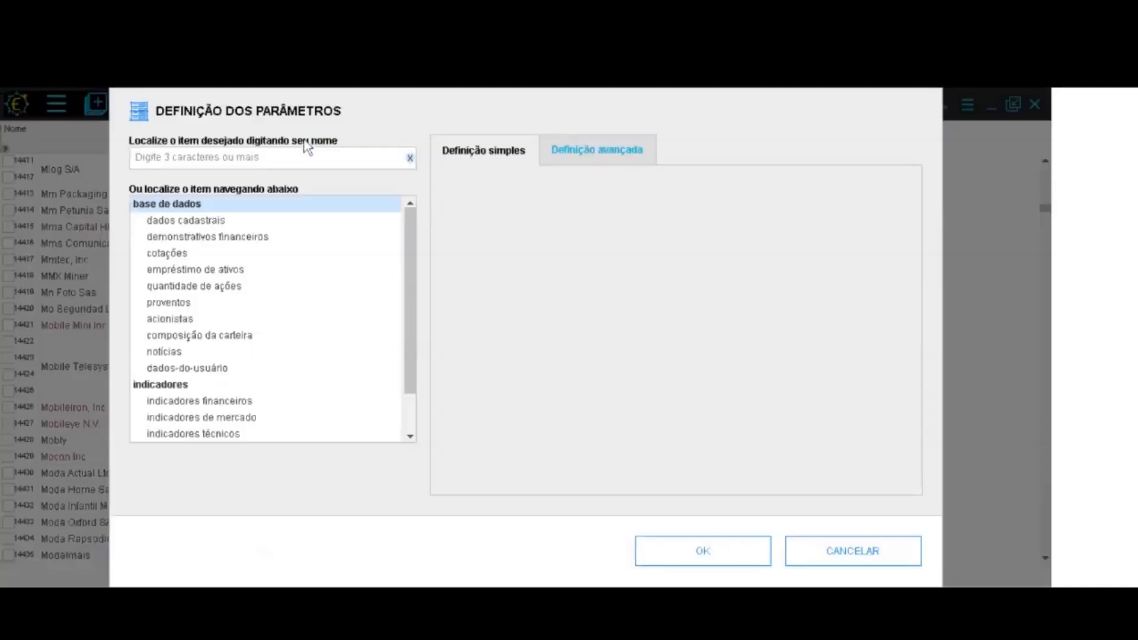
pyautogui.click(190, 225)
pyautogui.click(469, 259)
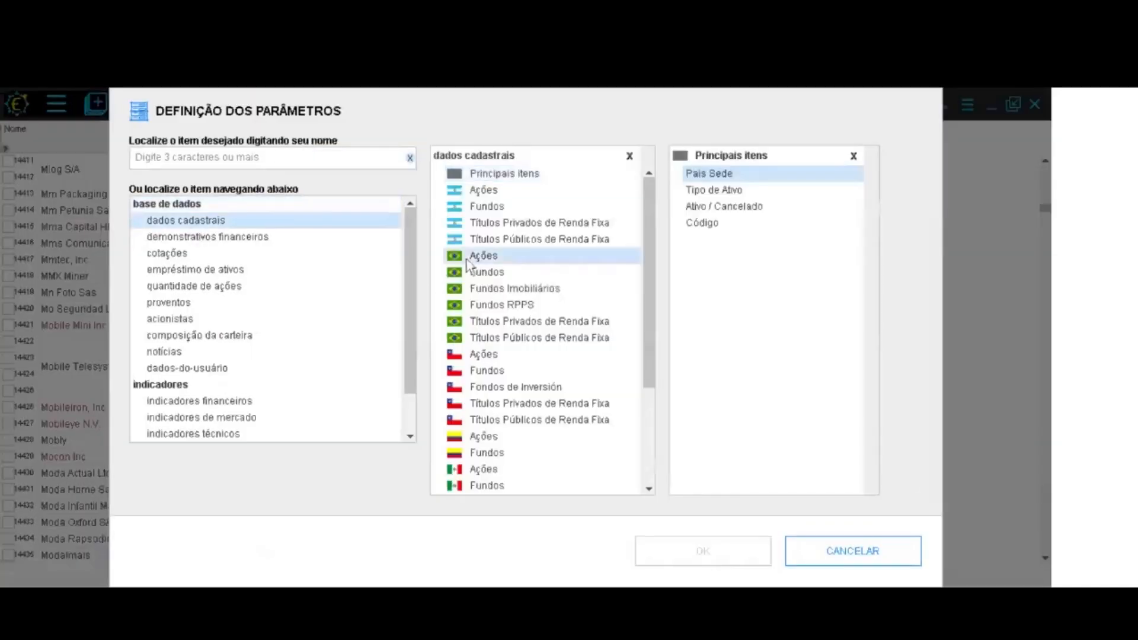
pyautogui.scroll(-1, 866, 347)
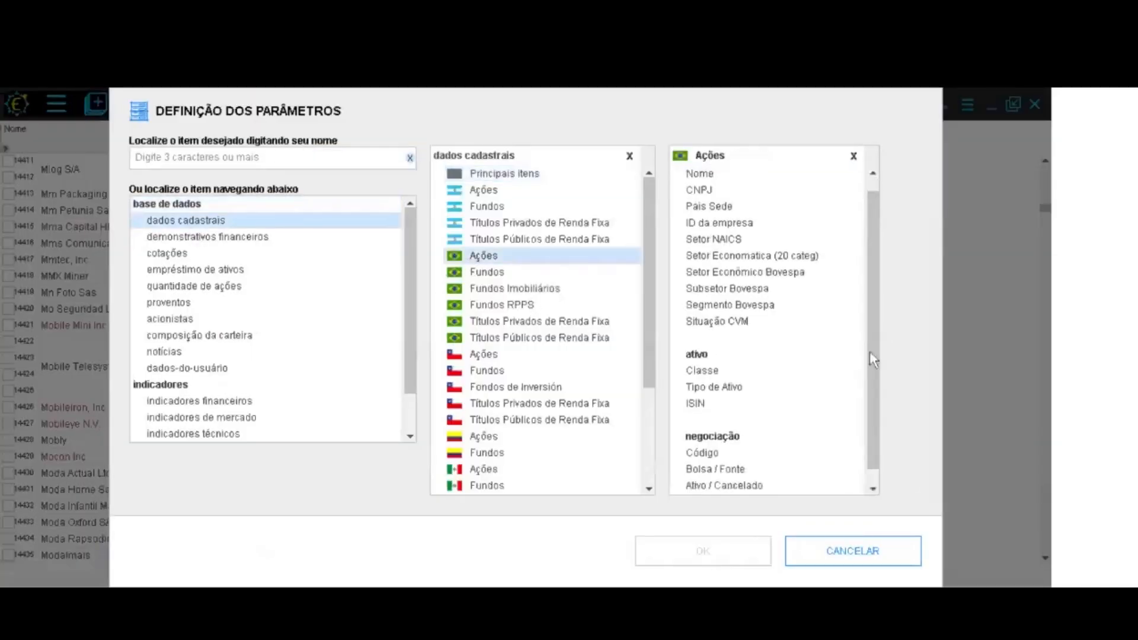
pyautogui.click(706, 469)
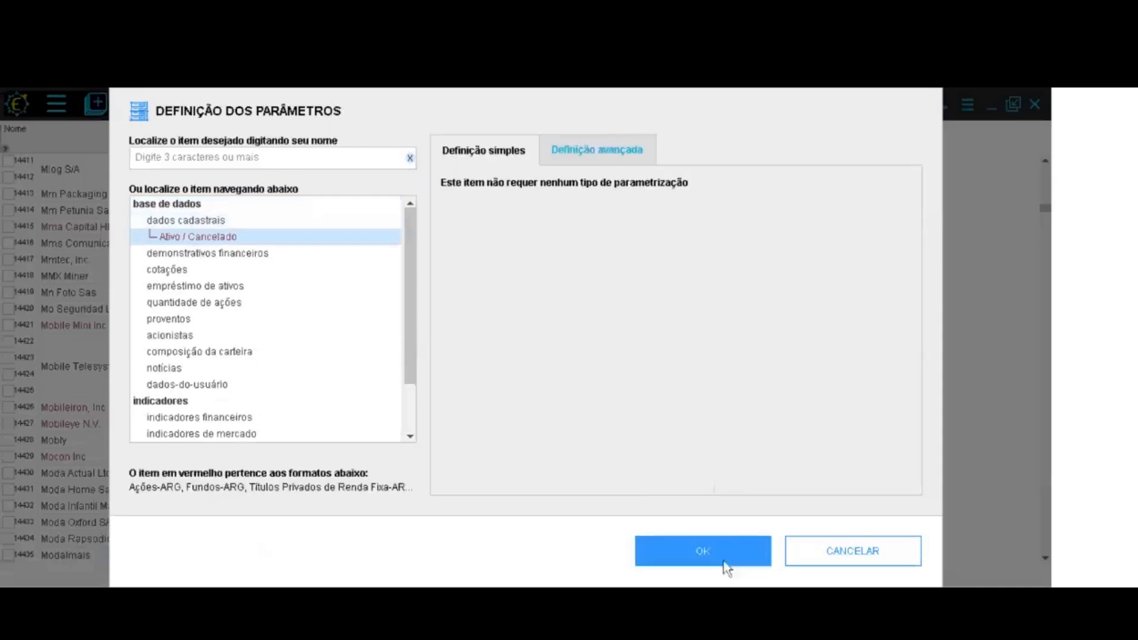
pyautogui.click(730, 562)
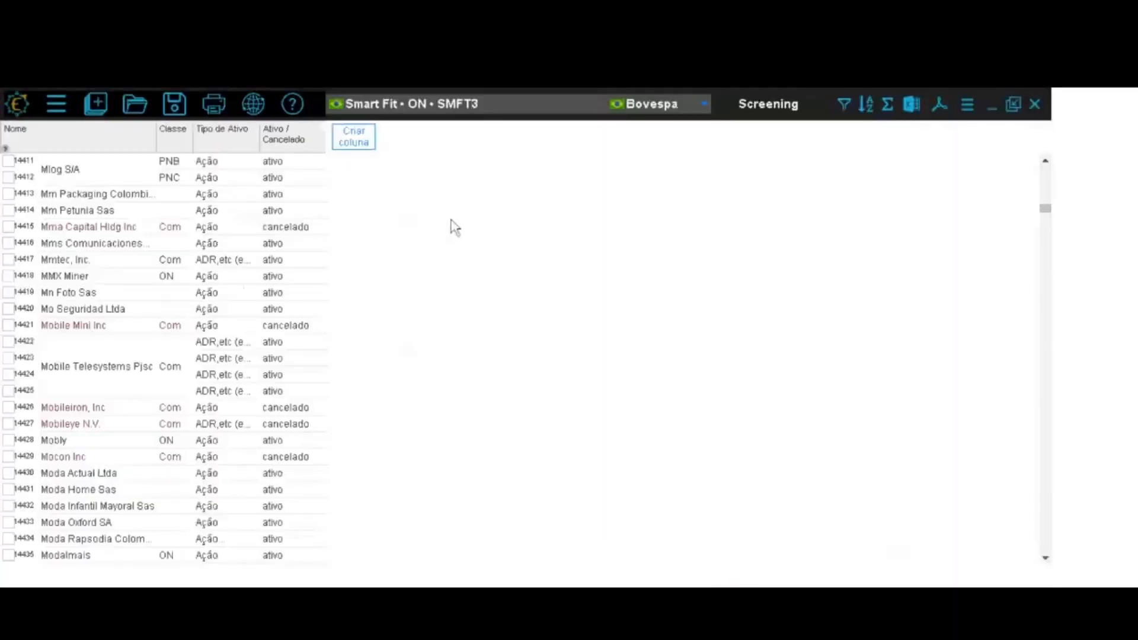
# Add a "Segmento Bovespa" column to the Screening from the registration data of Brazilian Ações
pyautogui.click(369, 145)
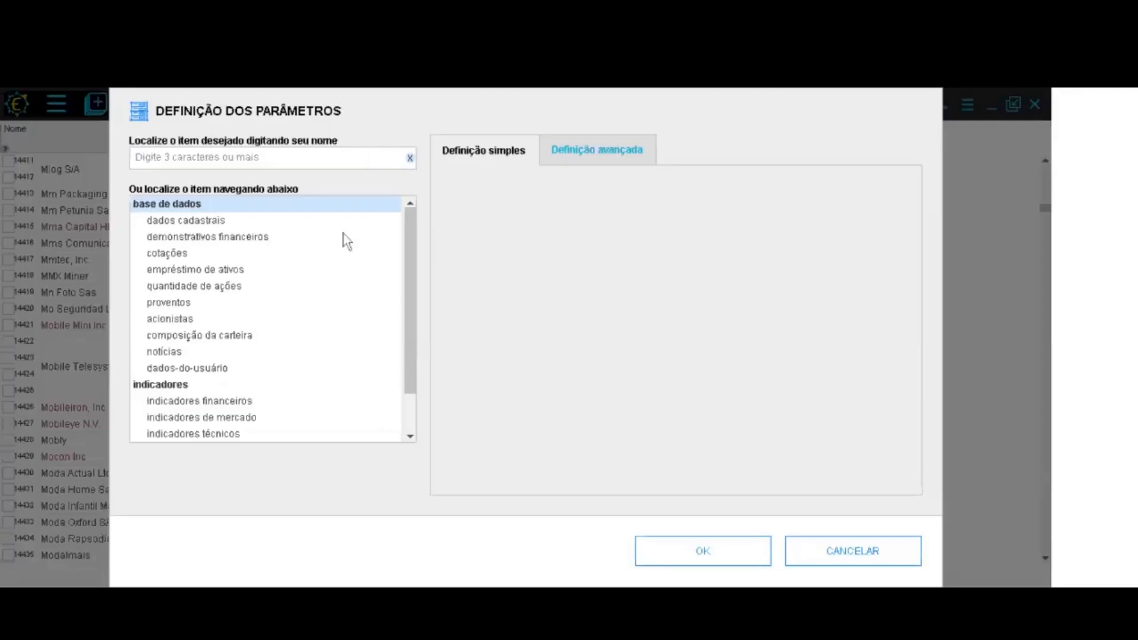
pyautogui.click(198, 225)
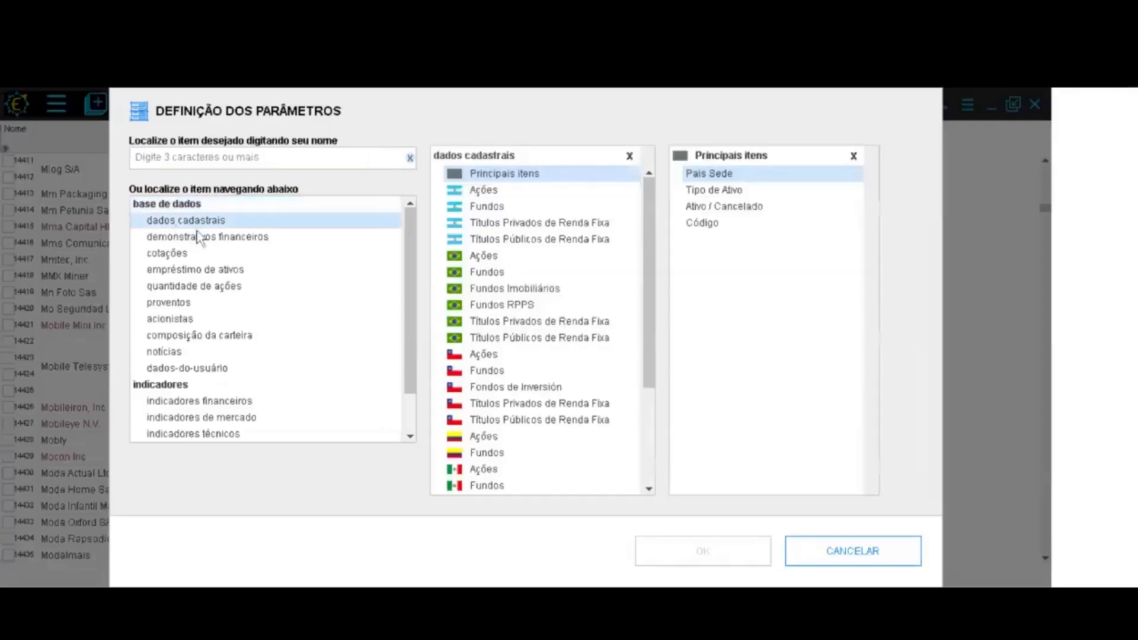
pyautogui.click(491, 261)
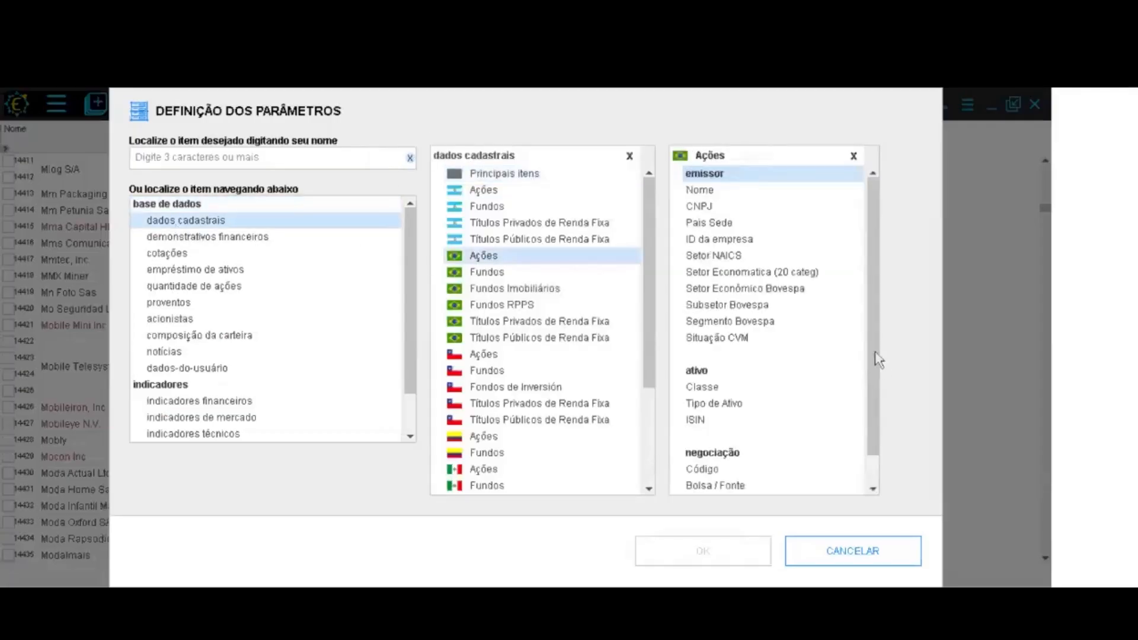
pyautogui.doubleClick(754, 322)
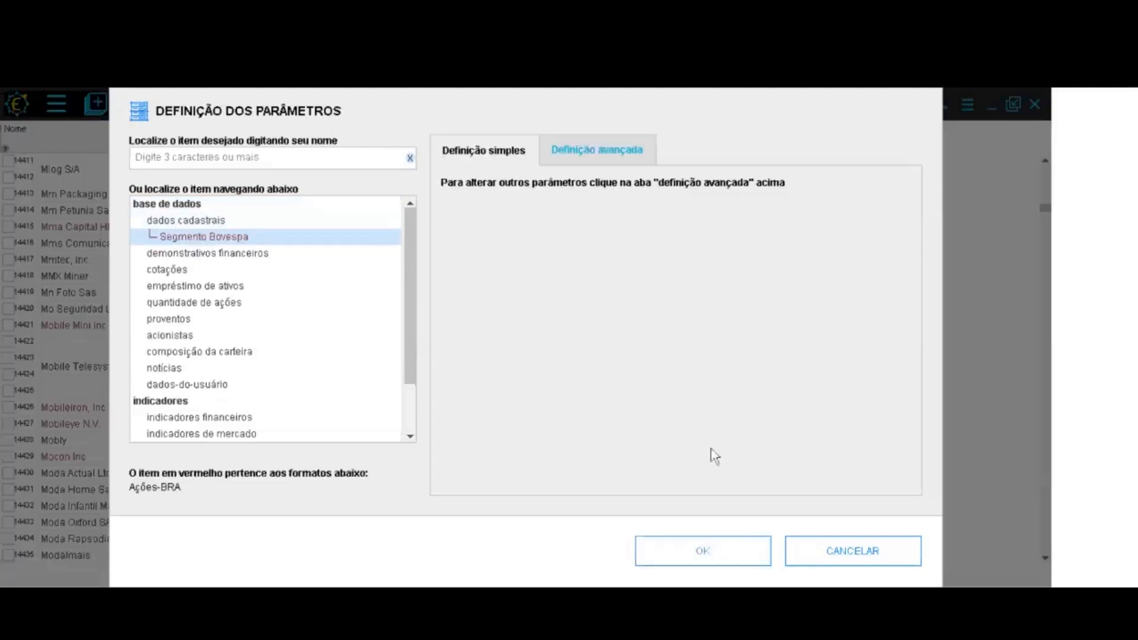
pyautogui.click(709, 563)
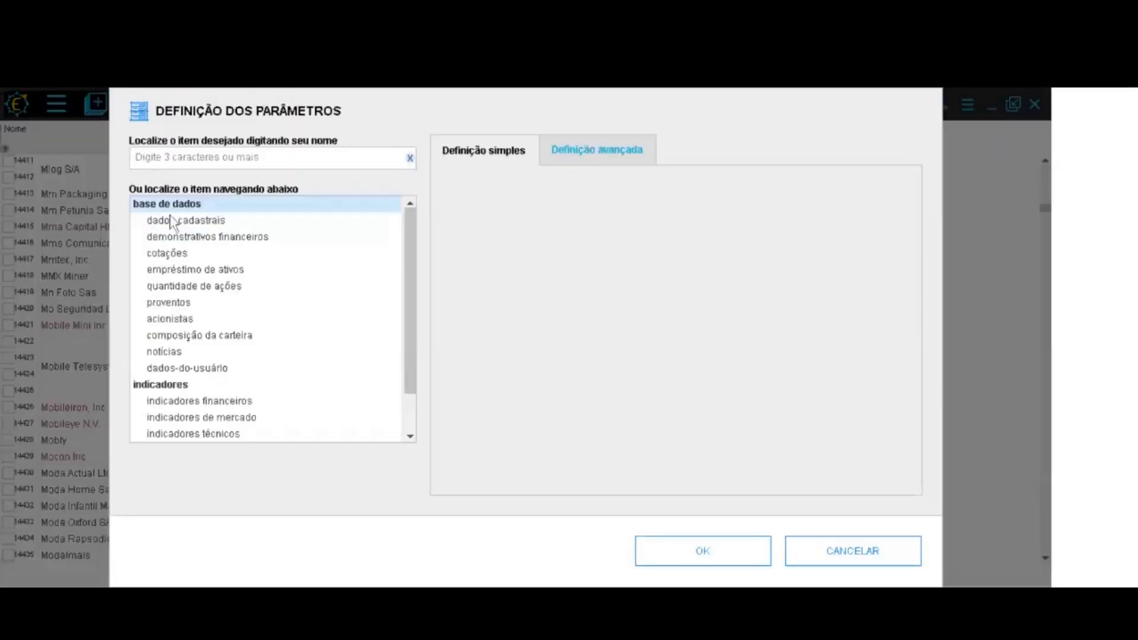
# Define another column from the Brazilian Ações registration data, picking "Ativo / Cancelado" and reopening the dados cadastrais items
pyautogui.click(170, 218)
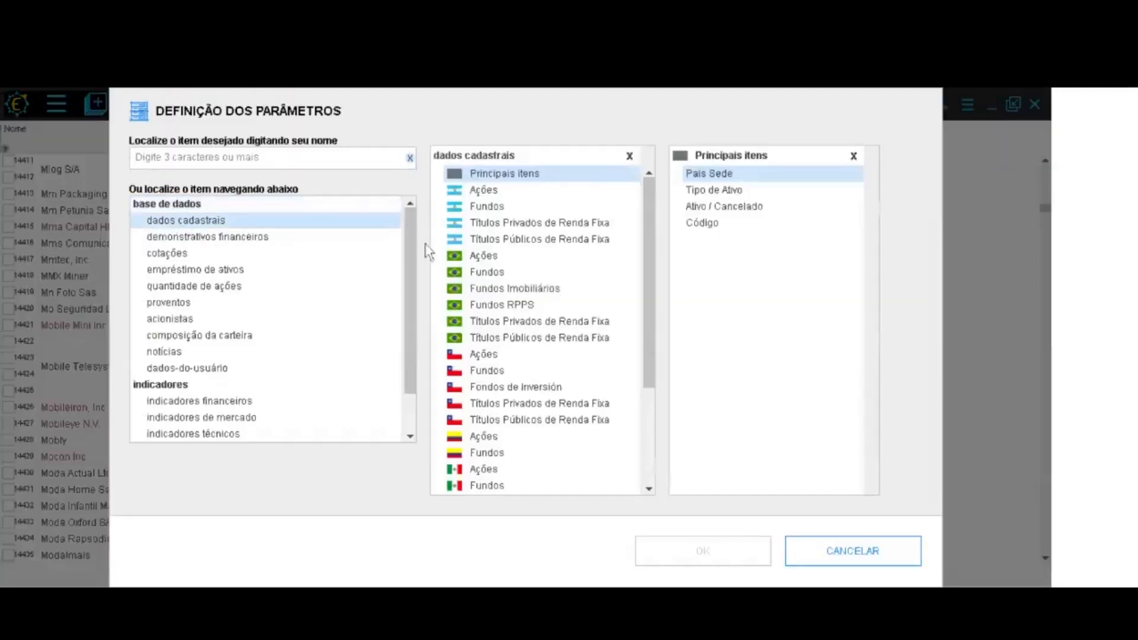
pyautogui.click(482, 261)
pyautogui.scroll(-1, 798, 315)
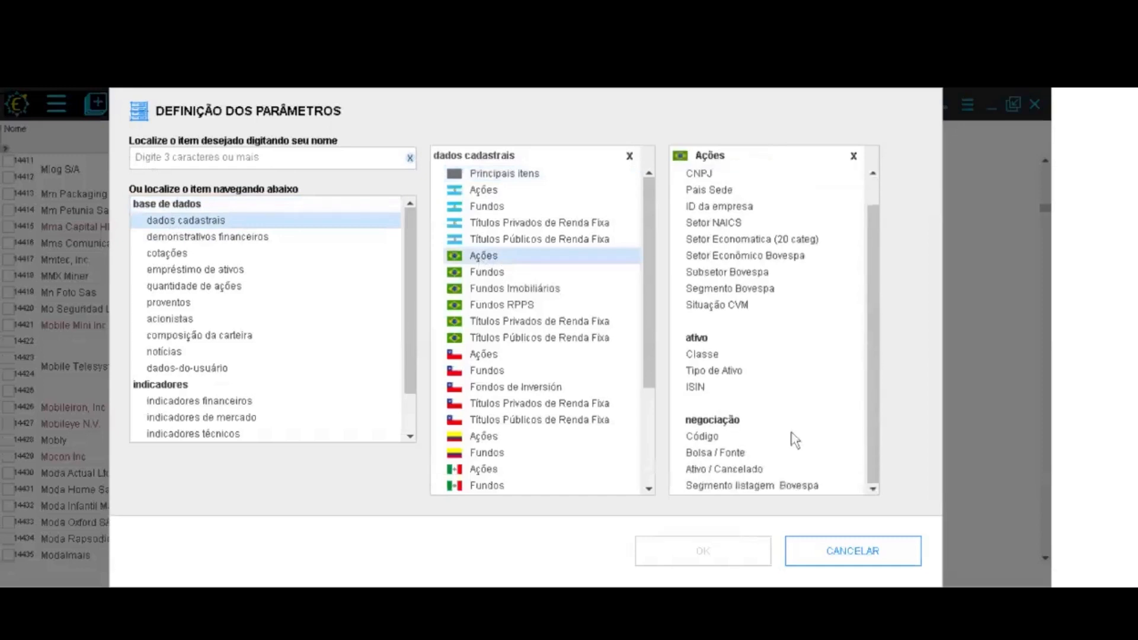
pyautogui.doubleClick(719, 469)
pyautogui.click(212, 220)
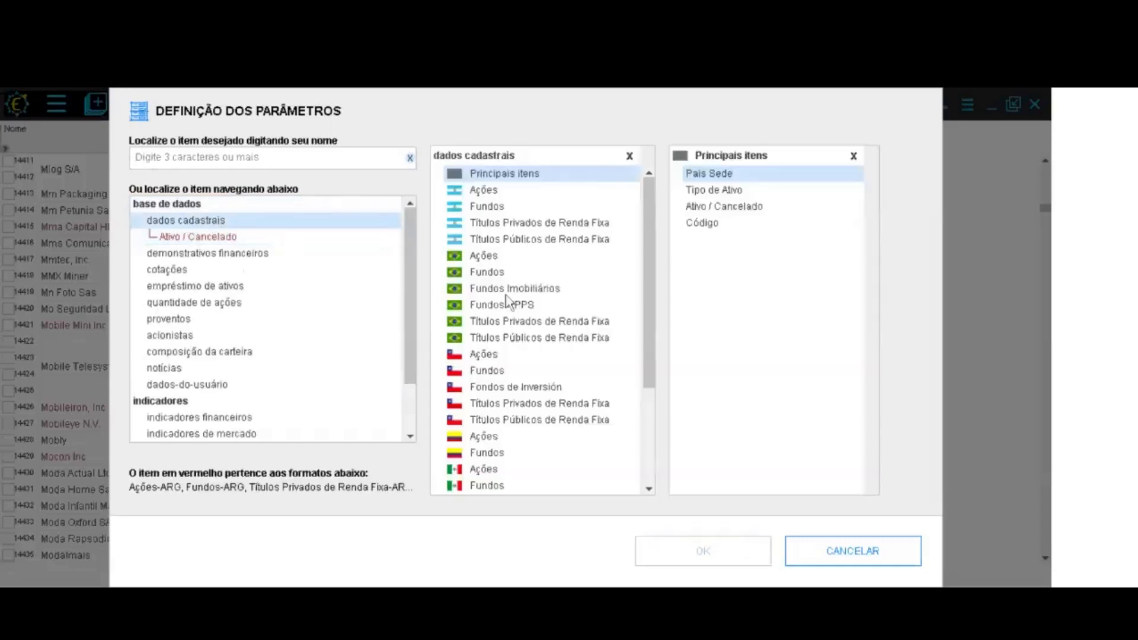
# Add a Bolsa / Fonte column from the registration data for Brazilian Ações
pyautogui.click(489, 261)
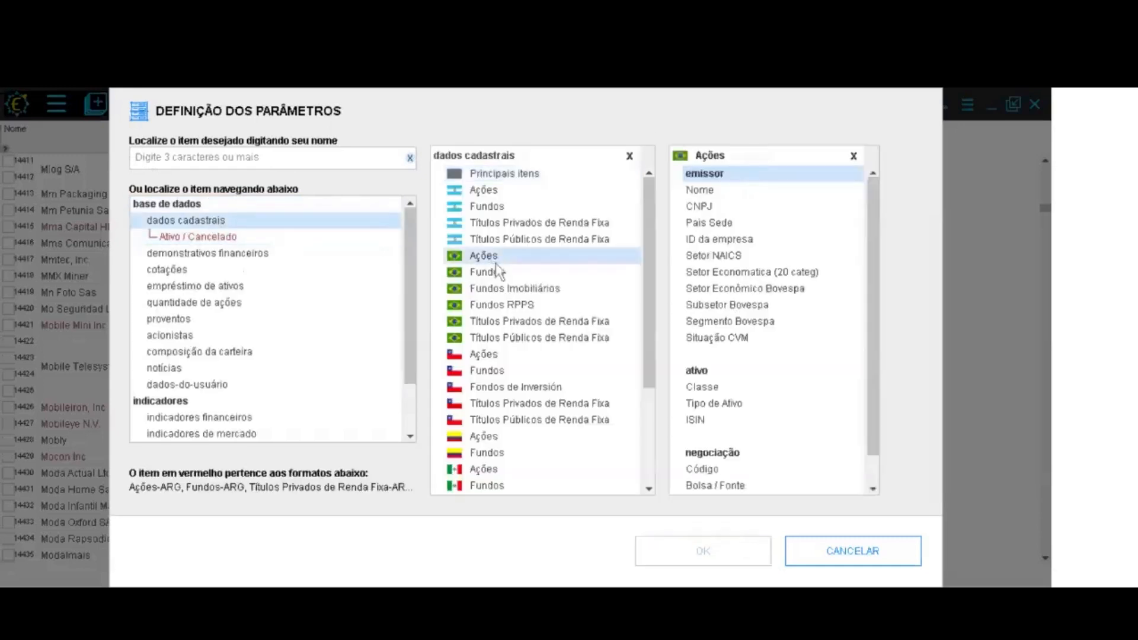
pyautogui.doubleClick(719, 485)
pyautogui.click(748, 565)
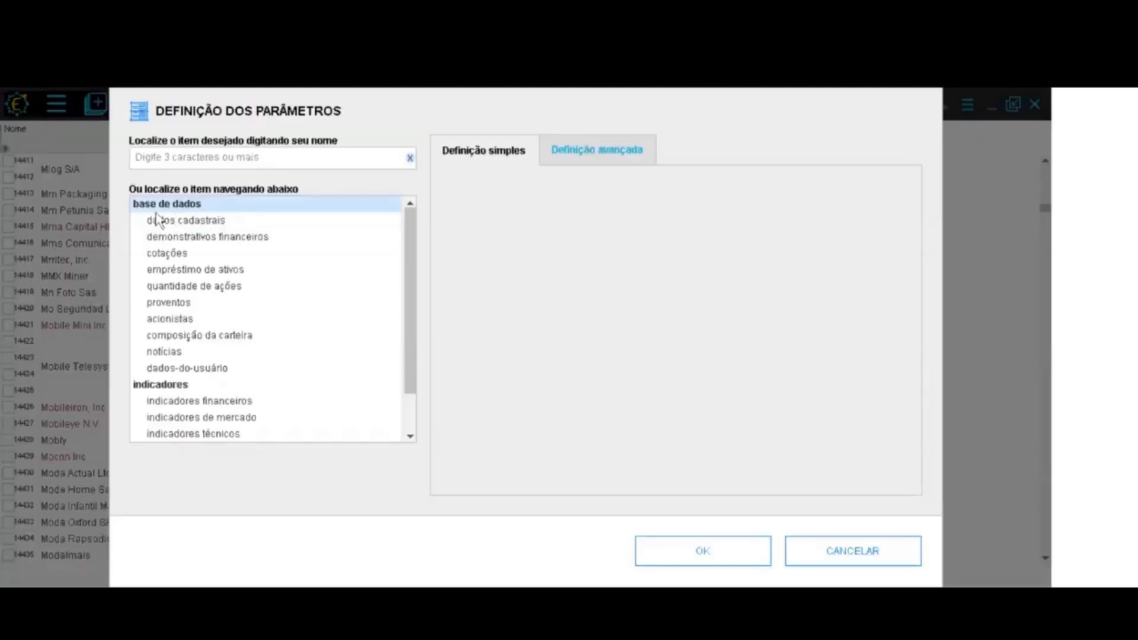
# Add a Código column from the dados cadastrais of Brazilian Ações
pyautogui.click(159, 221)
pyautogui.click(483, 257)
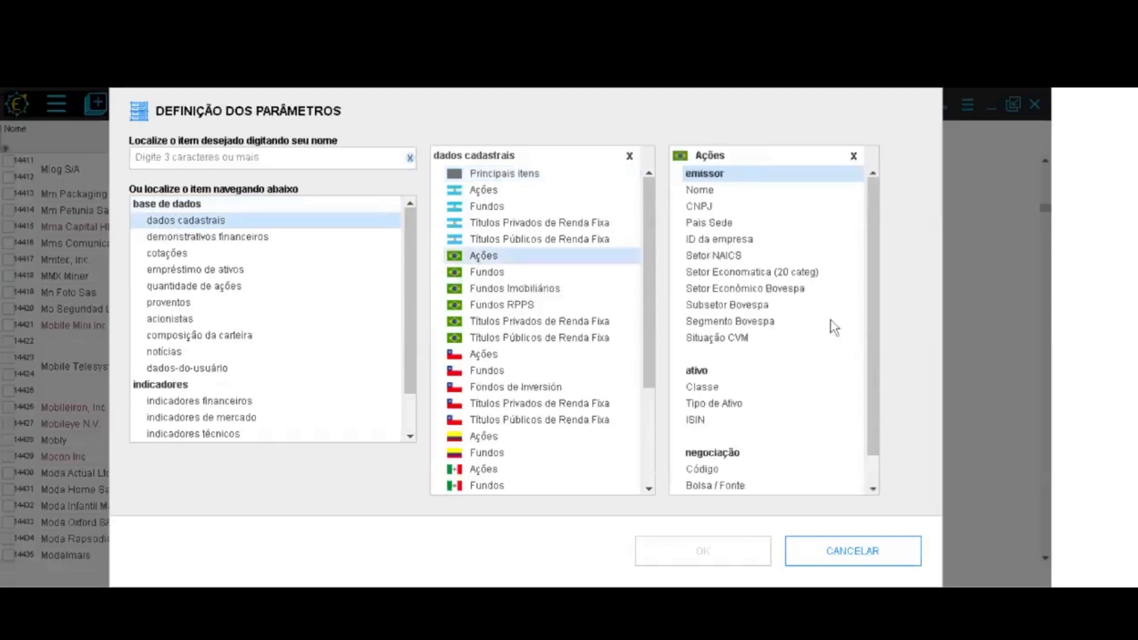
pyautogui.scroll(-2, 762, 436)
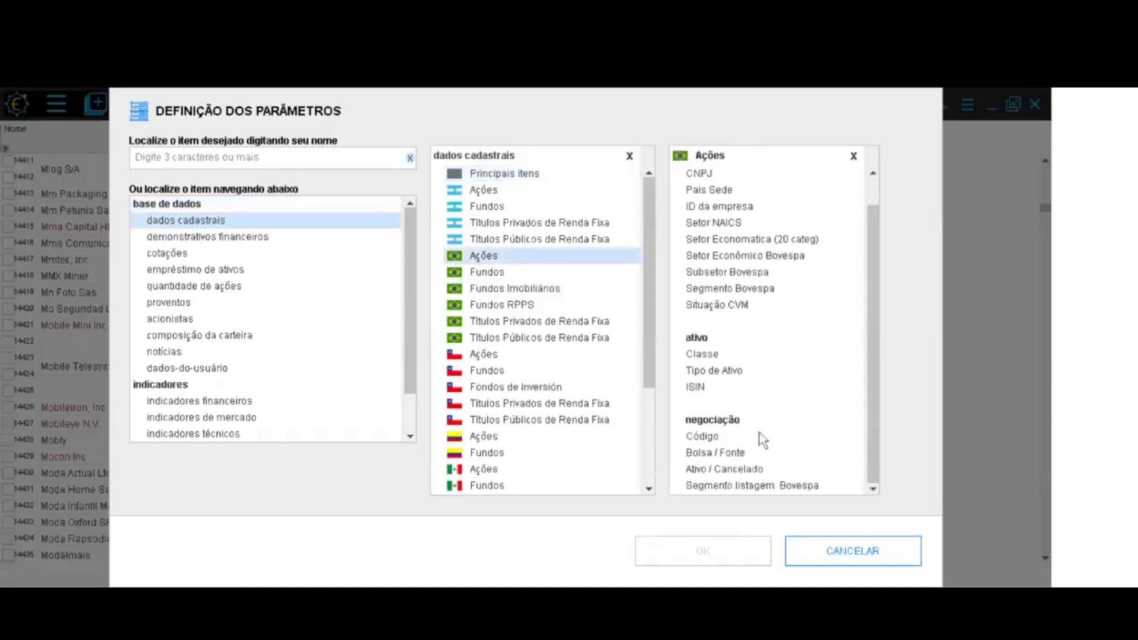
pyautogui.doubleClick(703, 439)
pyautogui.click(739, 560)
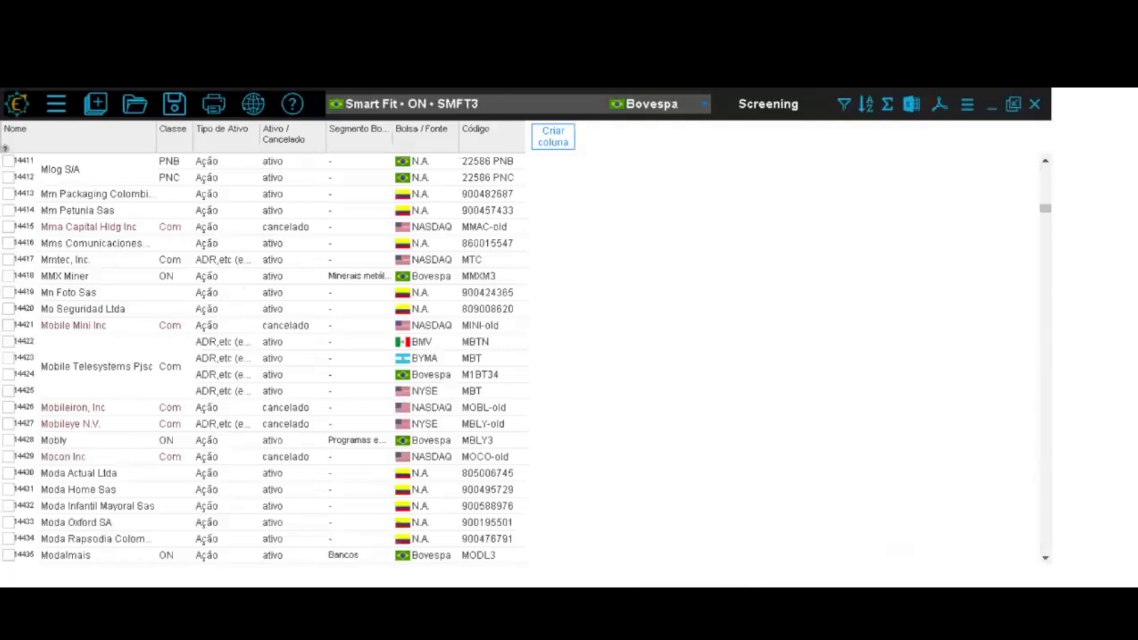
# Add a screening filter requiring Tipo de Ativo to equal Ação
pyautogui.rightClick(468, 137)
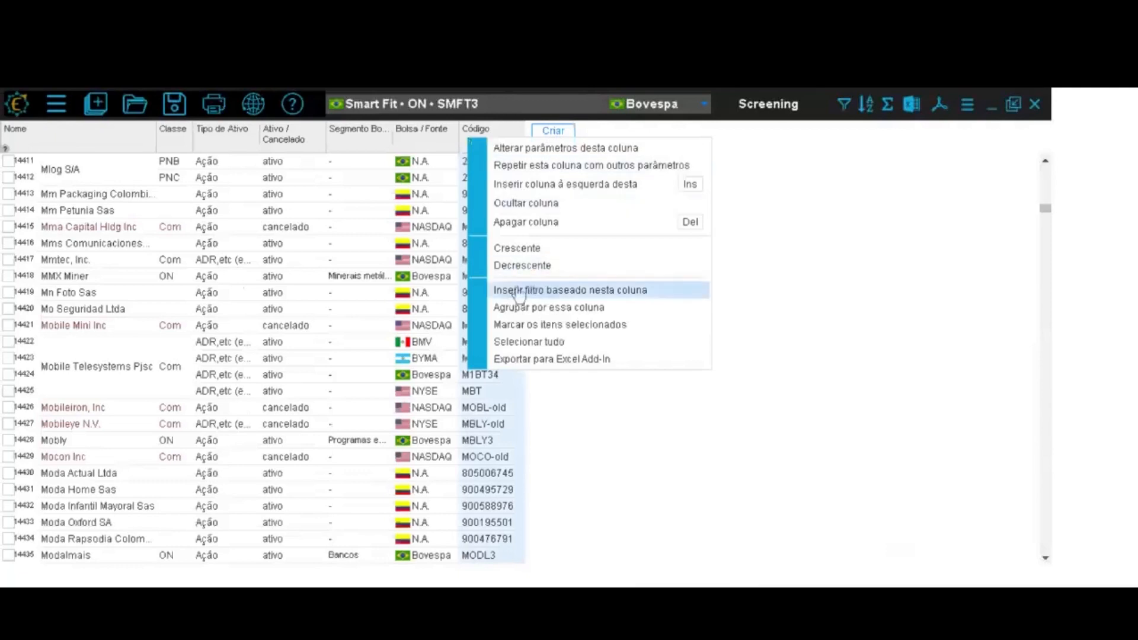
pyautogui.click(816, 332)
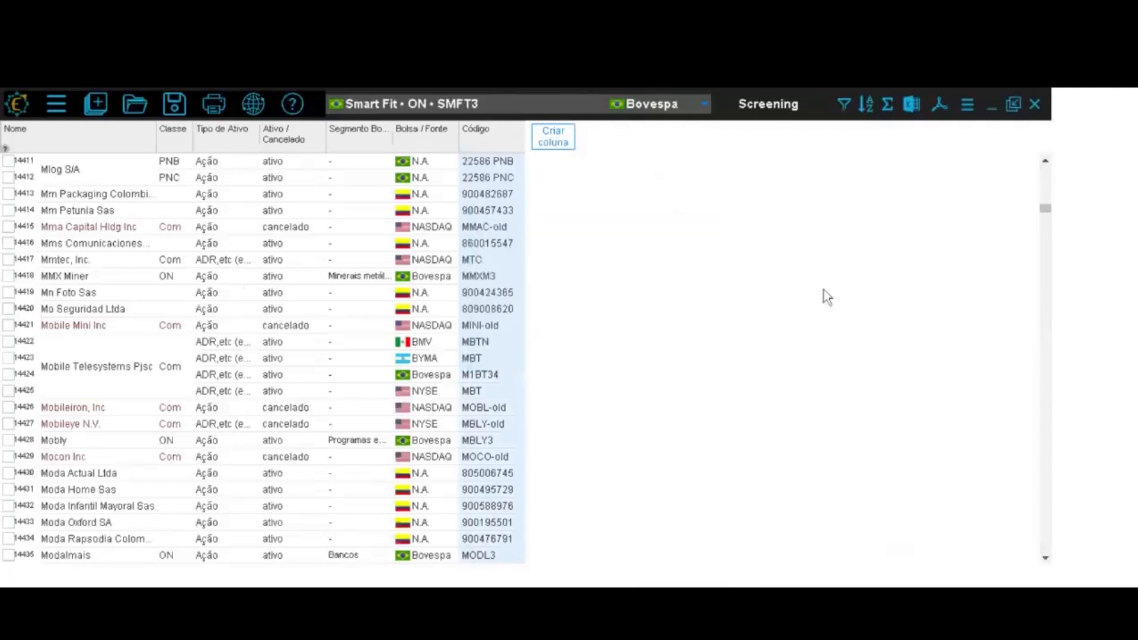
pyautogui.click(844, 104)
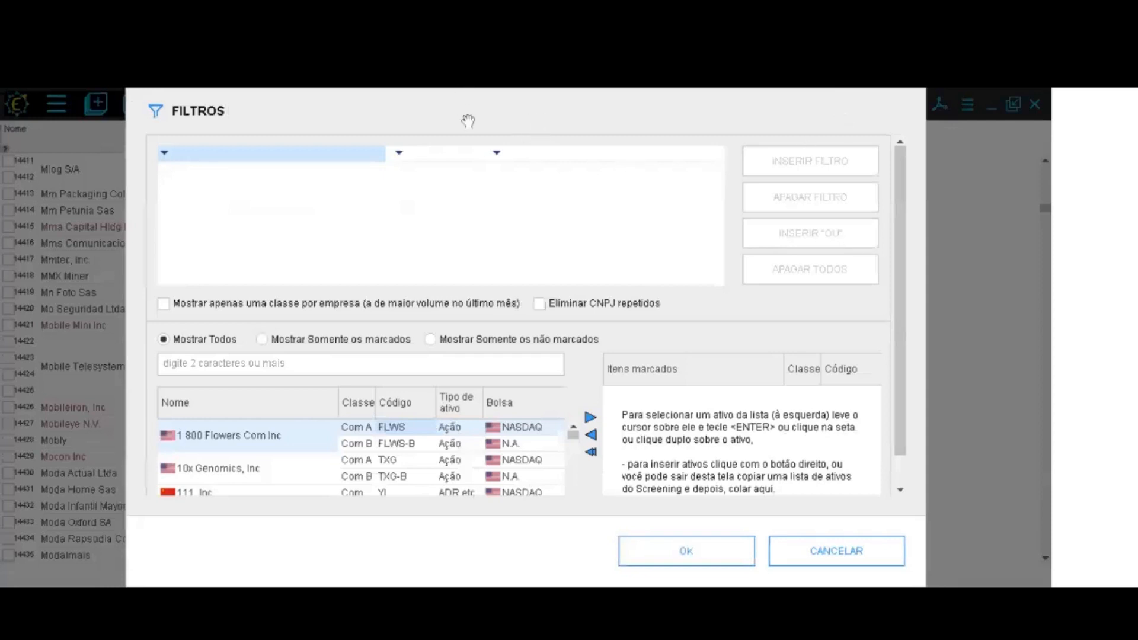
pyautogui.click(165, 156)
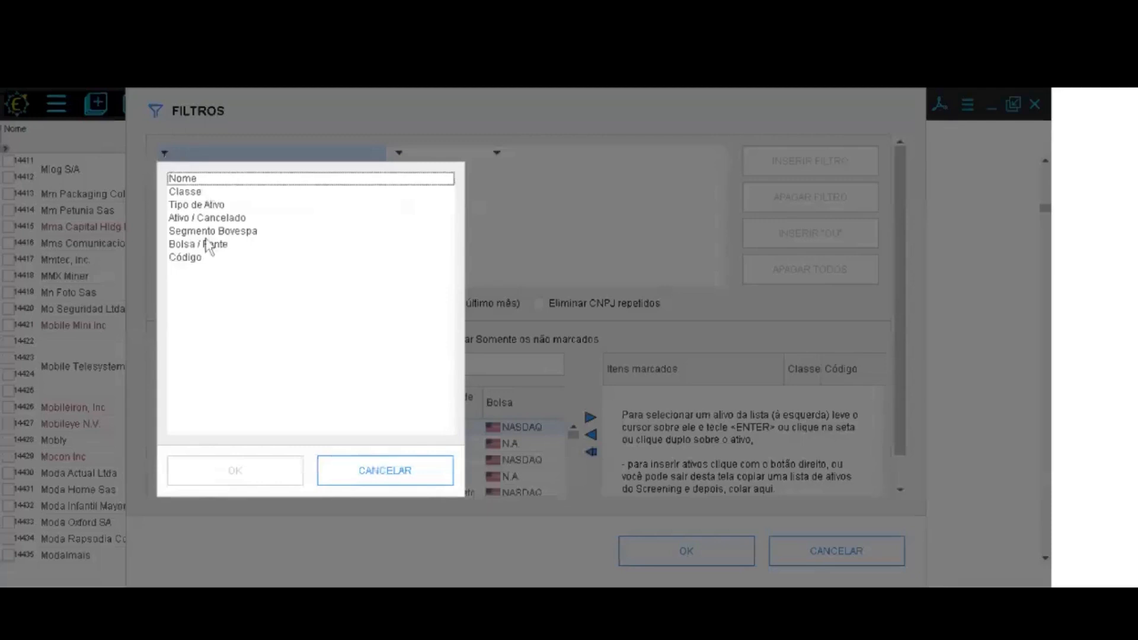
pyautogui.click(197, 205)
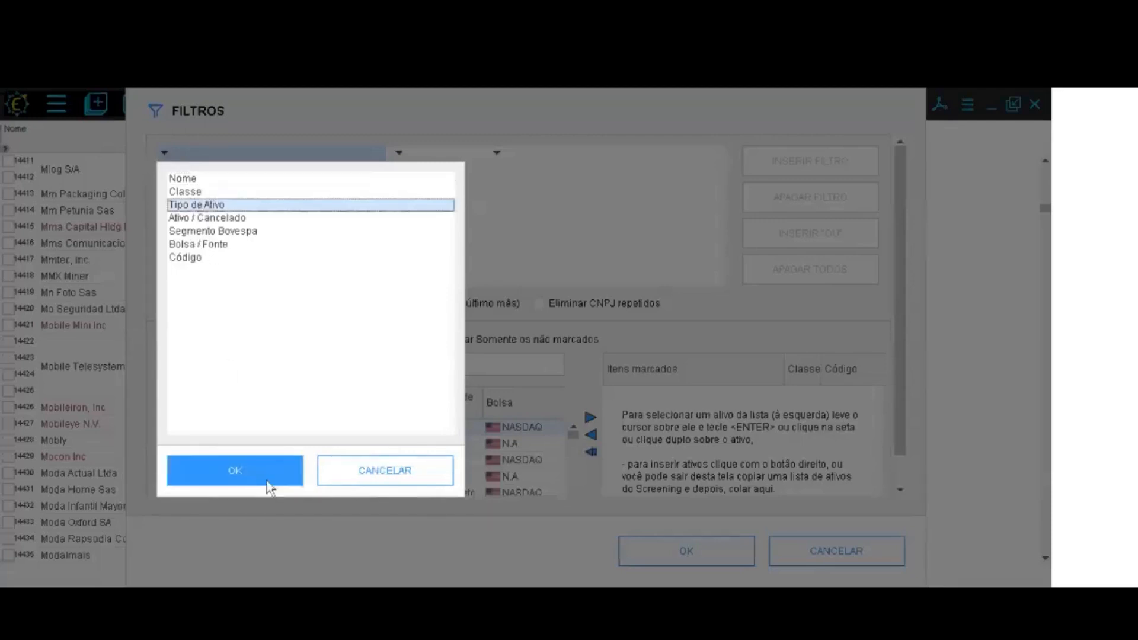
pyautogui.click(270, 474)
pyautogui.click(501, 160)
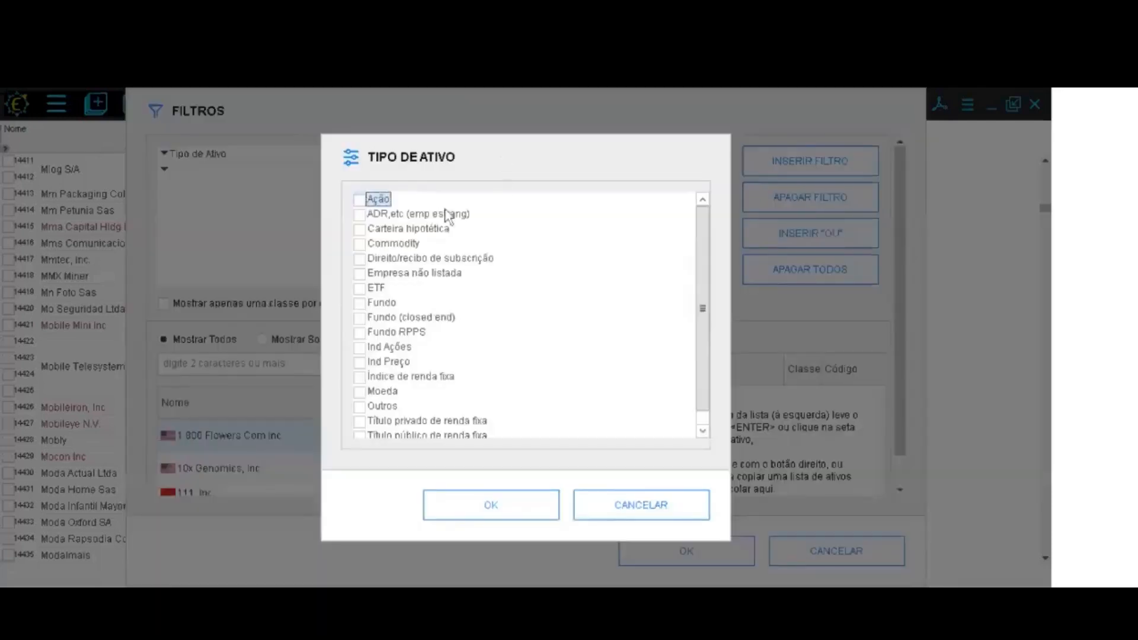
pyautogui.click(367, 203)
pyautogui.click(522, 513)
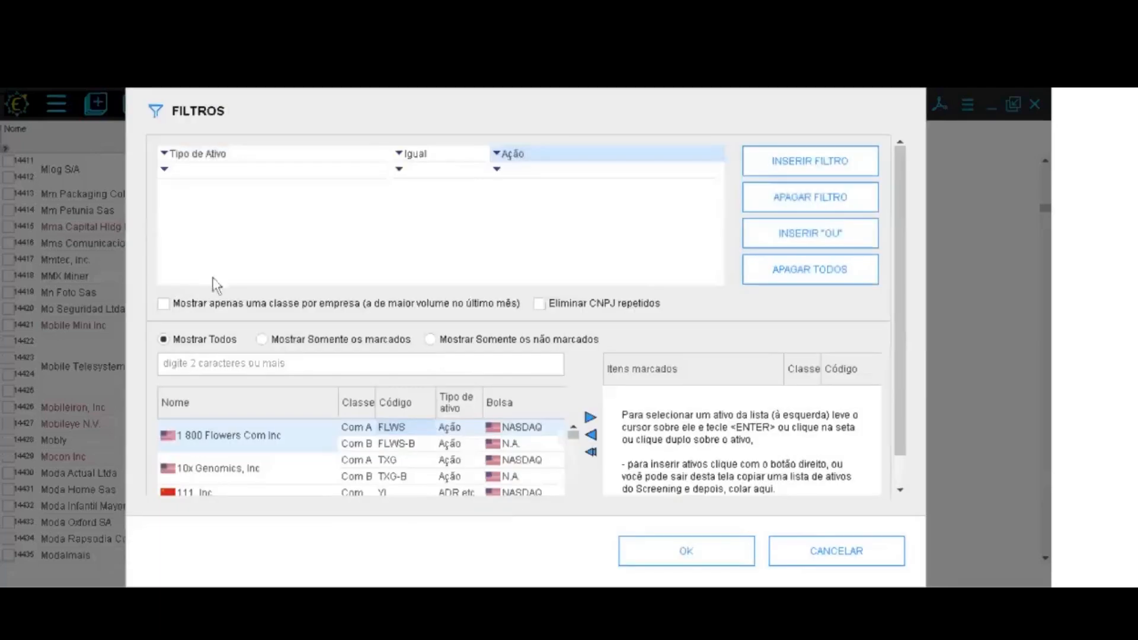
# Add a second filter requiring Bolsa / Fonte to equal Bovespa under Brasil
pyautogui.click(166, 173)
pyautogui.click(166, 173)
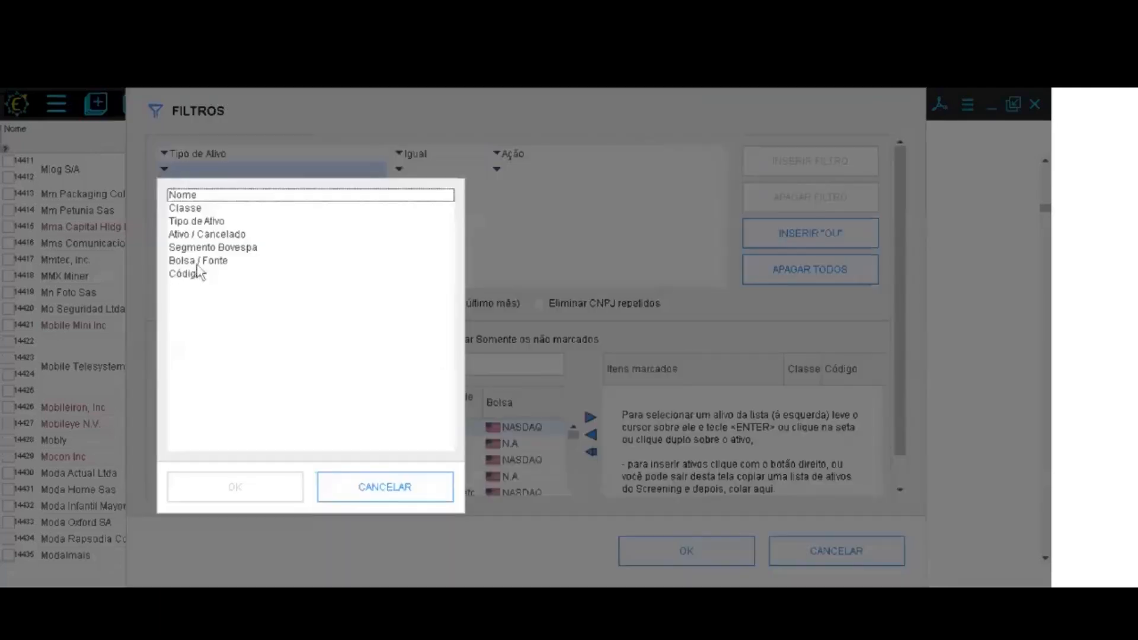
pyautogui.click(198, 261)
pyautogui.click(281, 494)
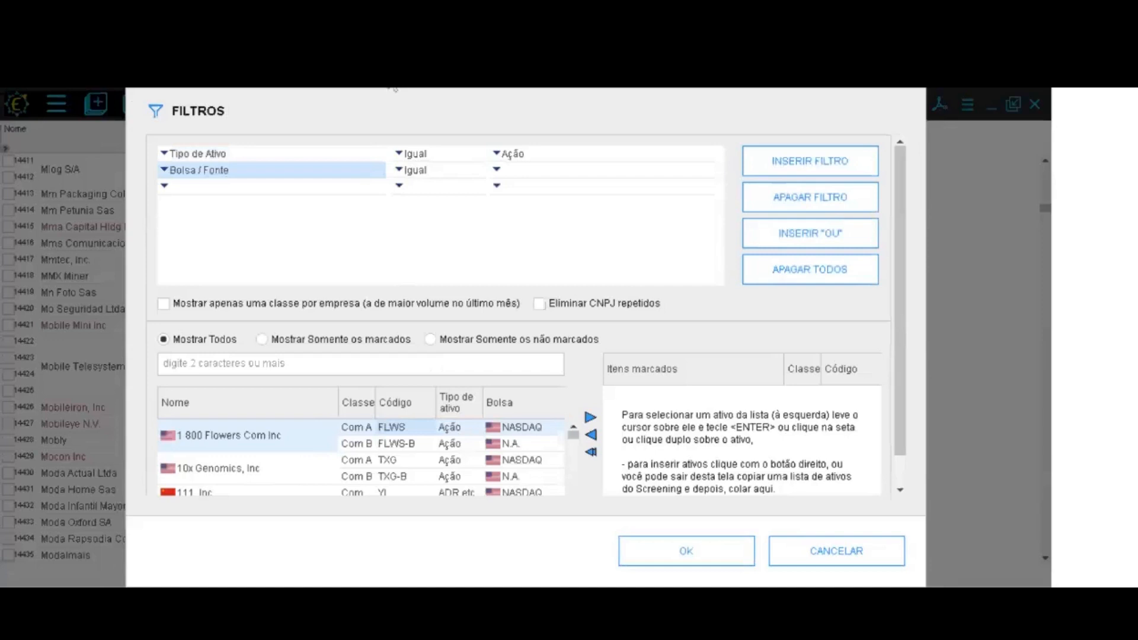
pyautogui.click(497, 171)
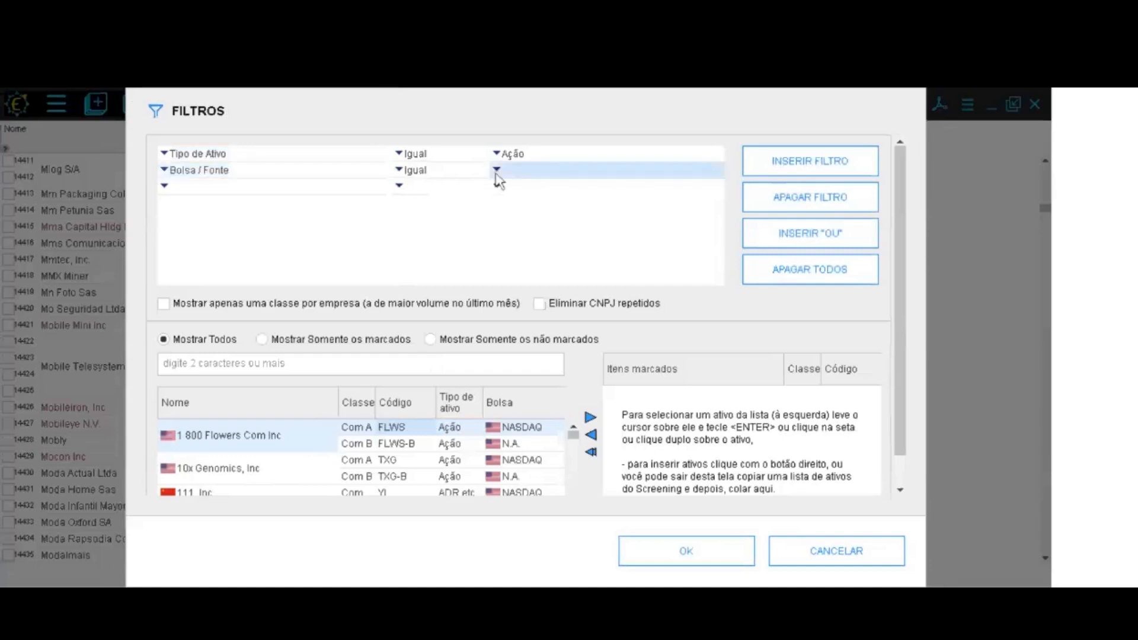
pyautogui.click(442, 230)
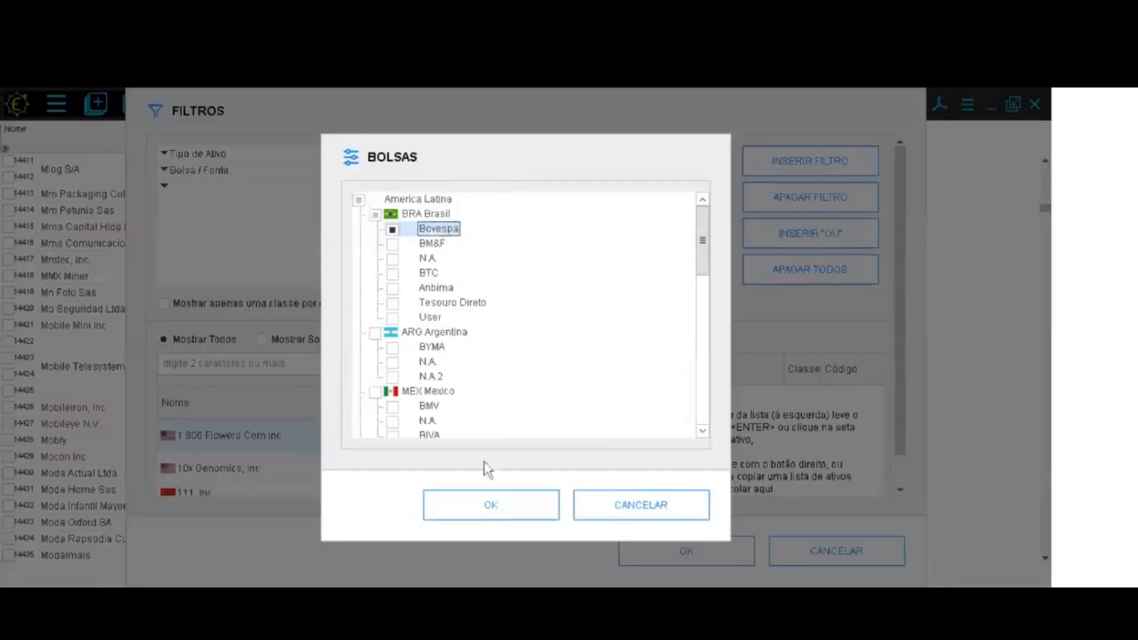
pyautogui.click(491, 505)
# Add a third filter requiring Ativo / Cancelado to equal ativo, apply the filters and review the filtered list
pyautogui.click(165, 187)
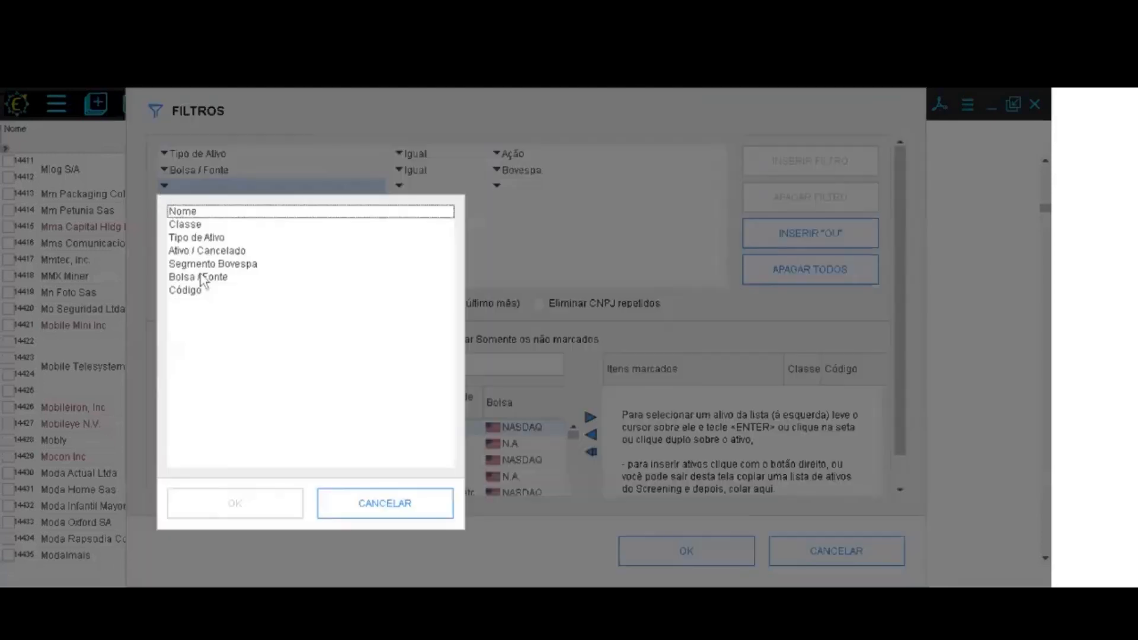
pyautogui.click(219, 254)
pyautogui.click(300, 517)
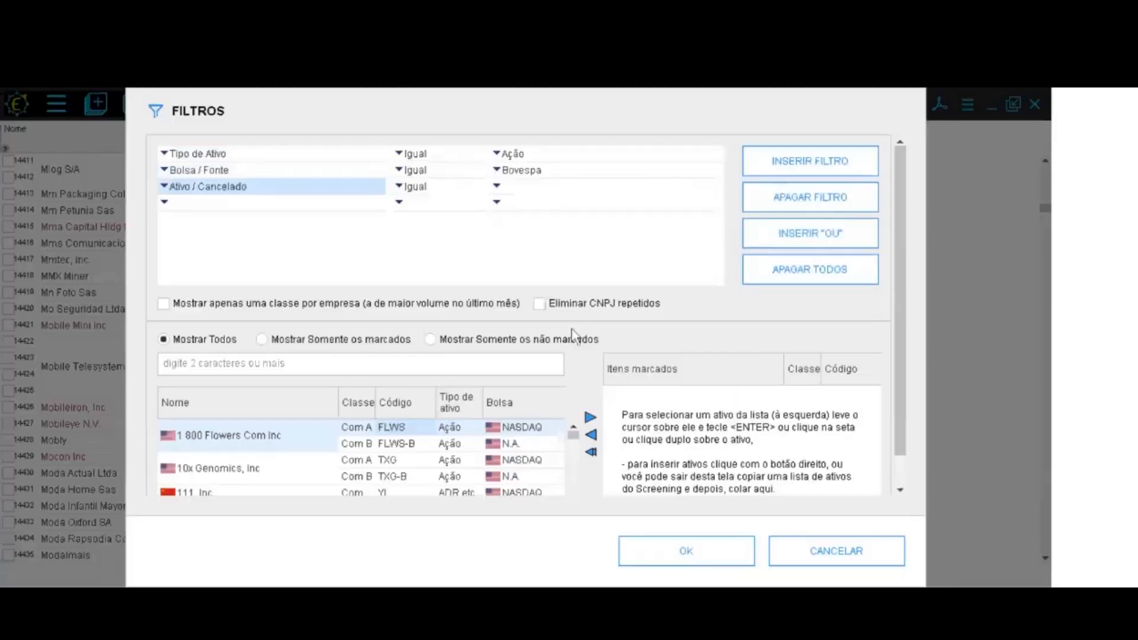
pyautogui.click(498, 188)
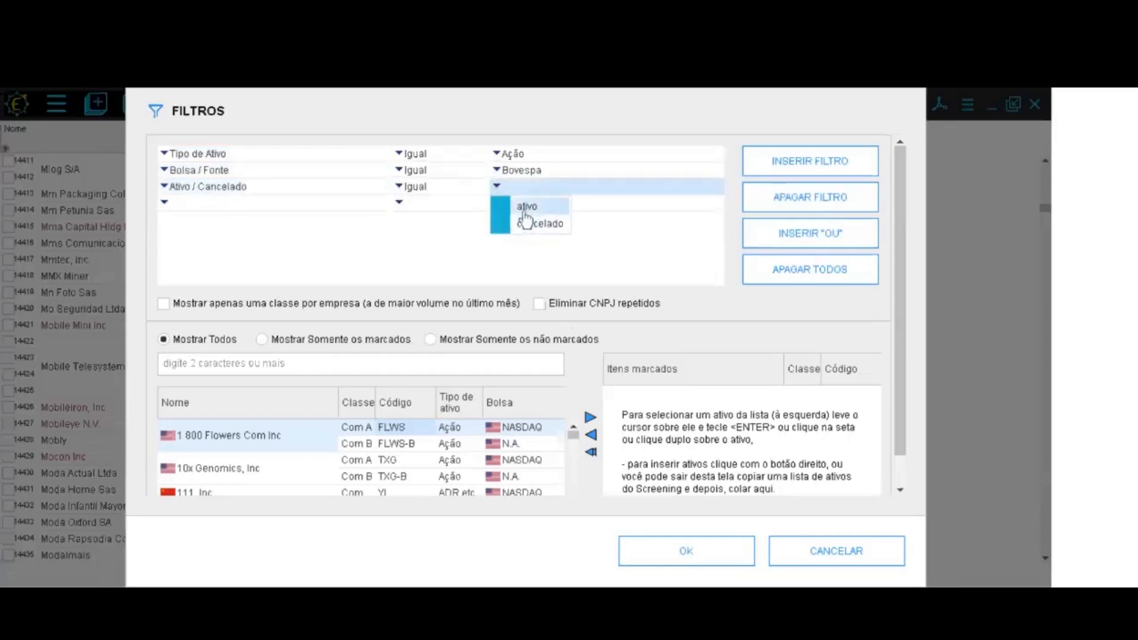
pyautogui.click(525, 209)
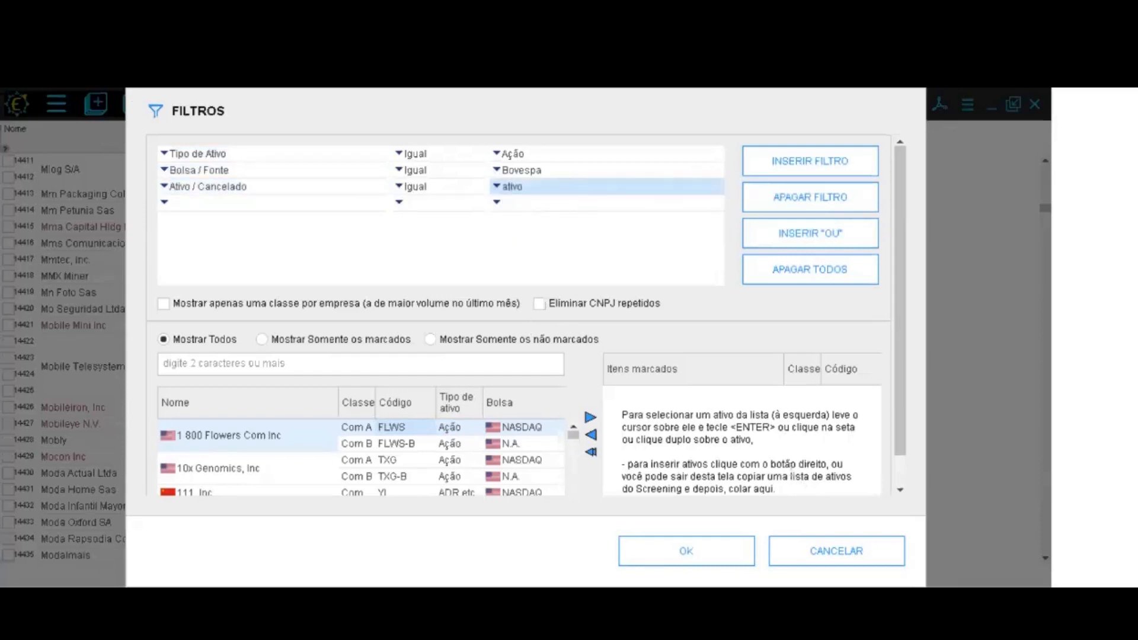
pyautogui.click(700, 561)
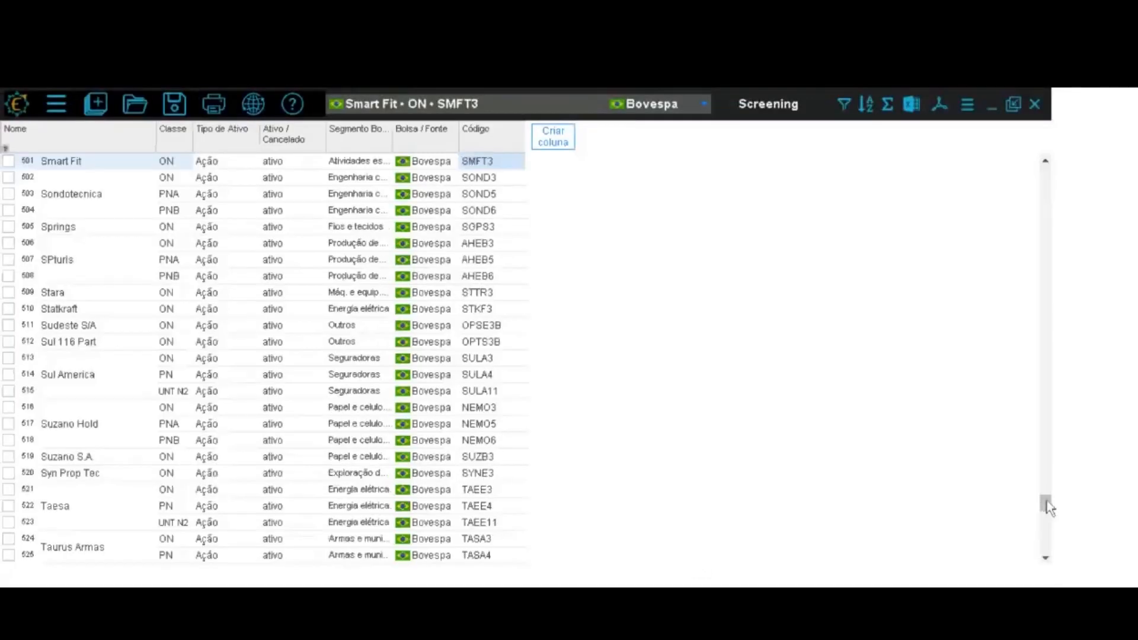
pyautogui.moveTo(1047, 506); pyautogui.dragTo(1058, 556)
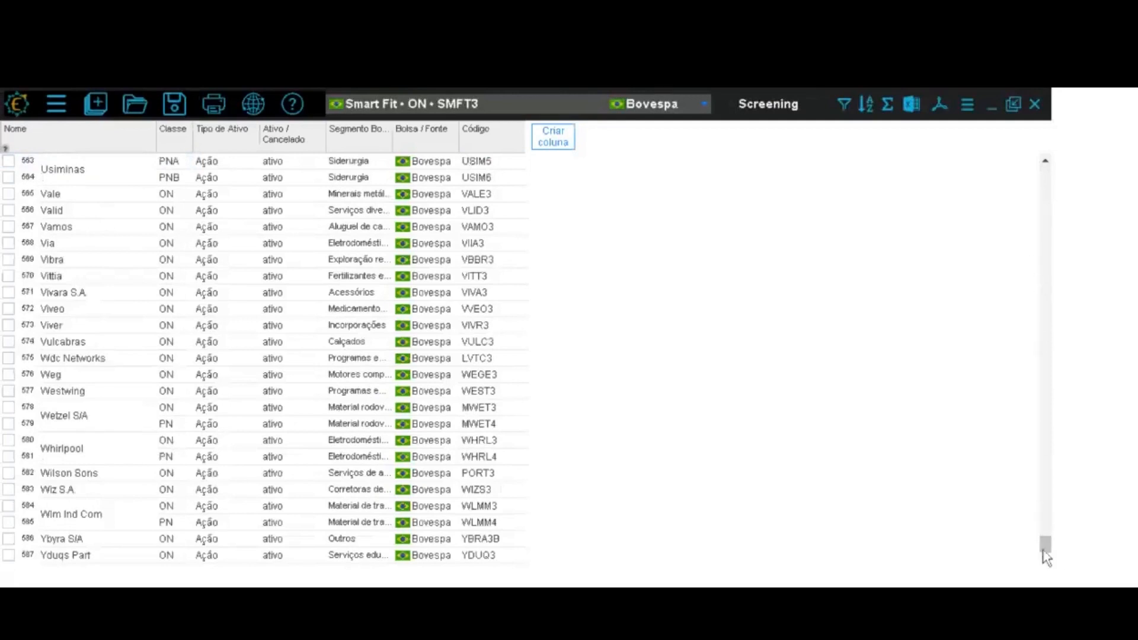
pyautogui.moveTo(1045, 541); pyautogui.dragTo(1041, 132)
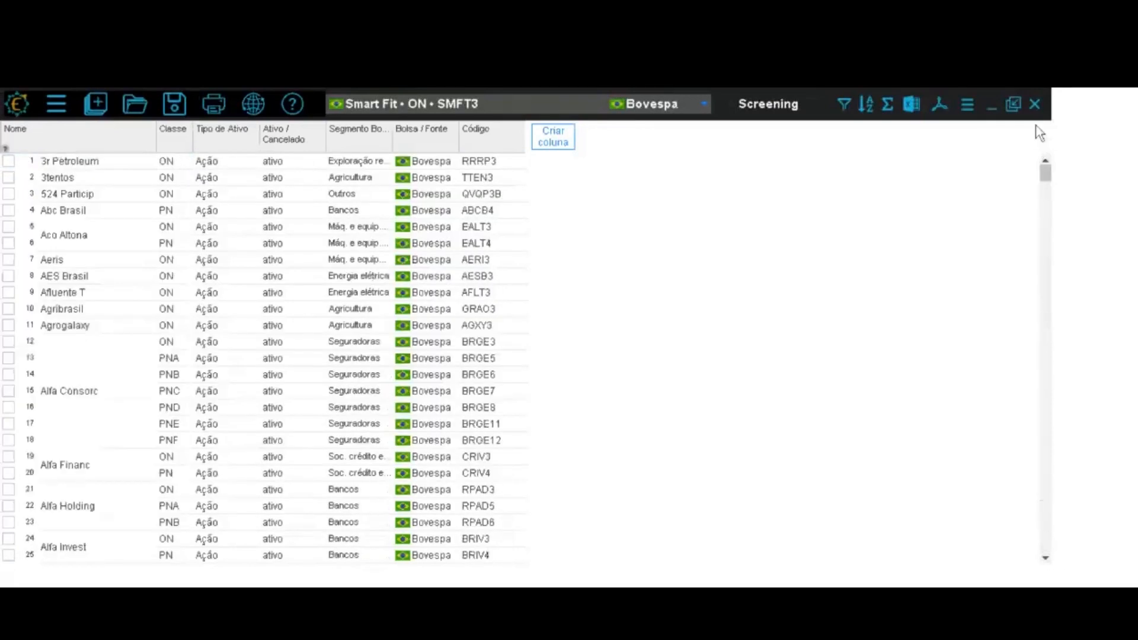
pyautogui.click(843, 102)
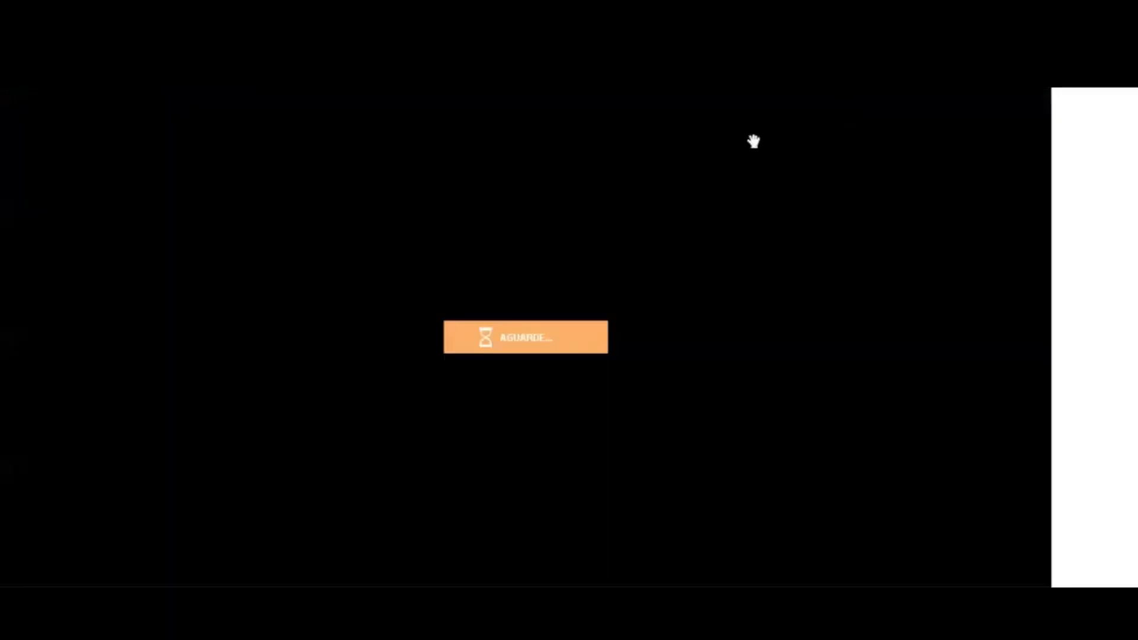
pyautogui.click(165, 202)
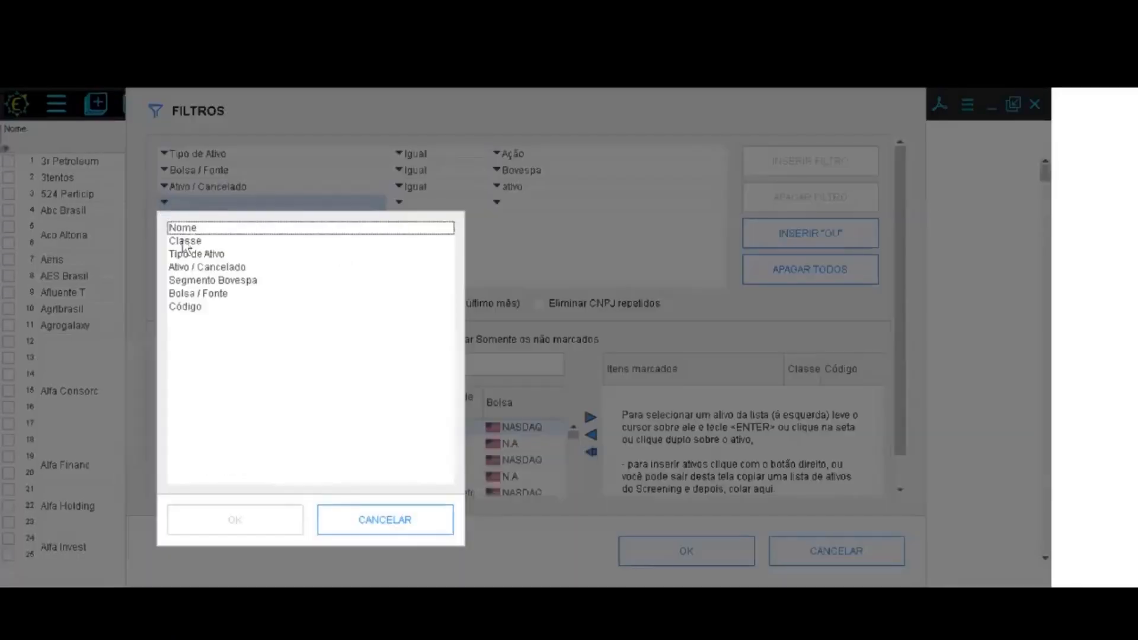
pyautogui.click(204, 281)
pyautogui.click(274, 525)
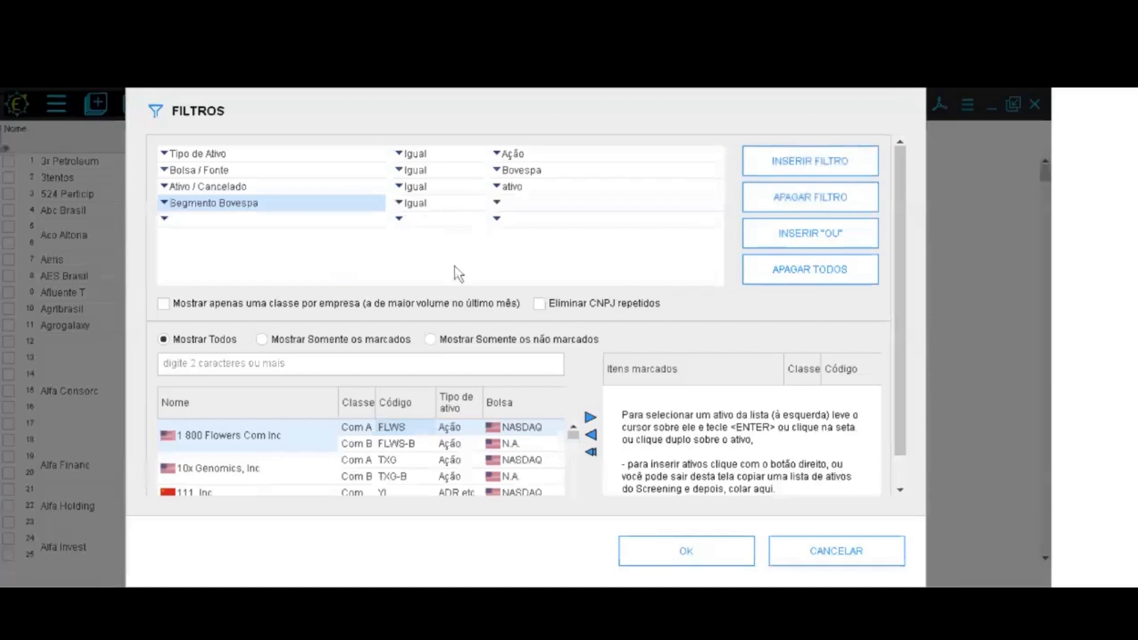
pyautogui.click(497, 205)
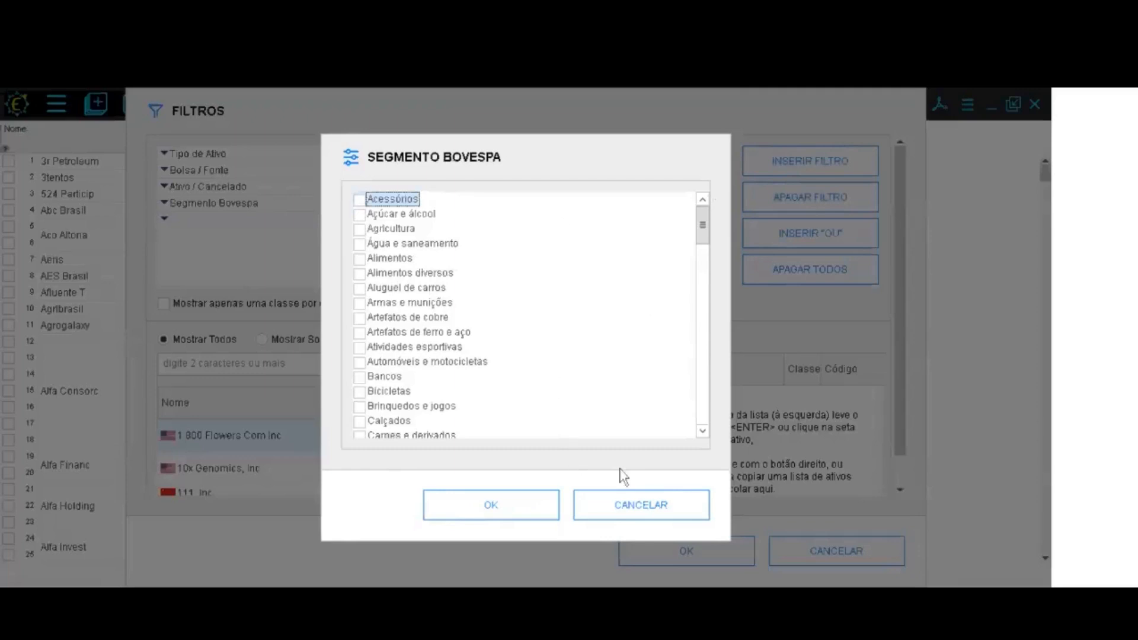
pyautogui.scroll(-4, 711, 230)
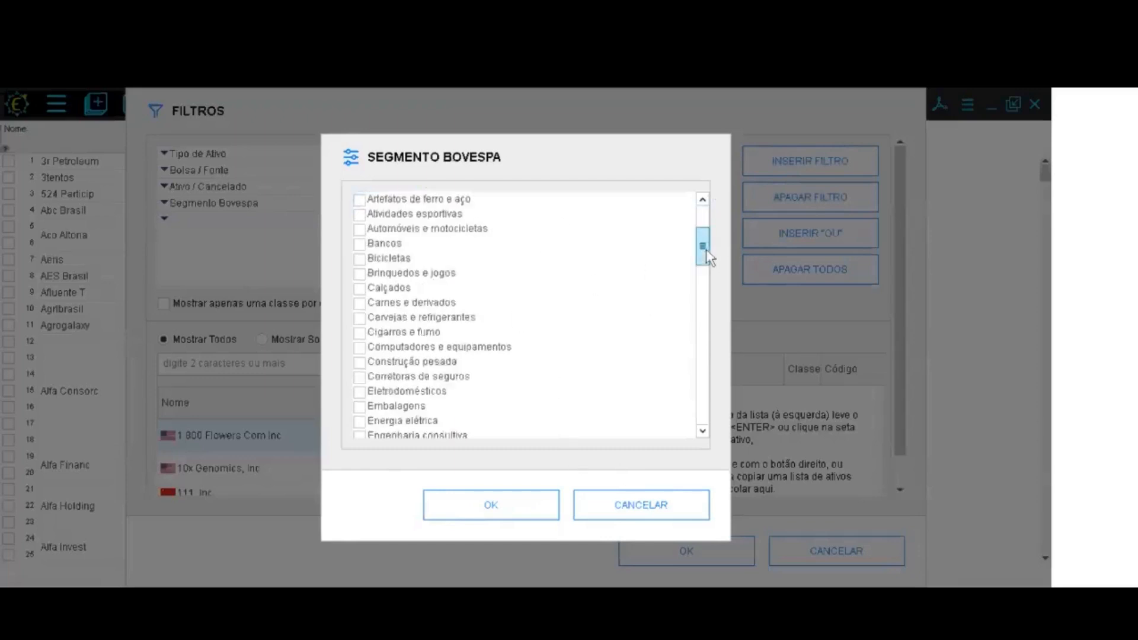
pyautogui.click(702, 517)
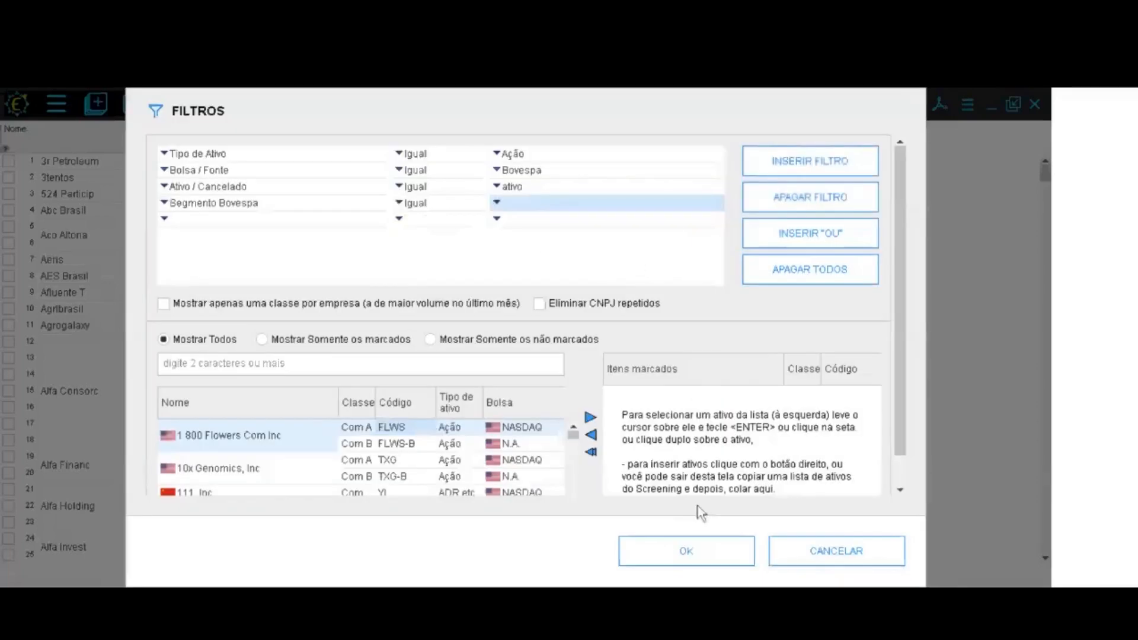
pyautogui.click(836, 544)
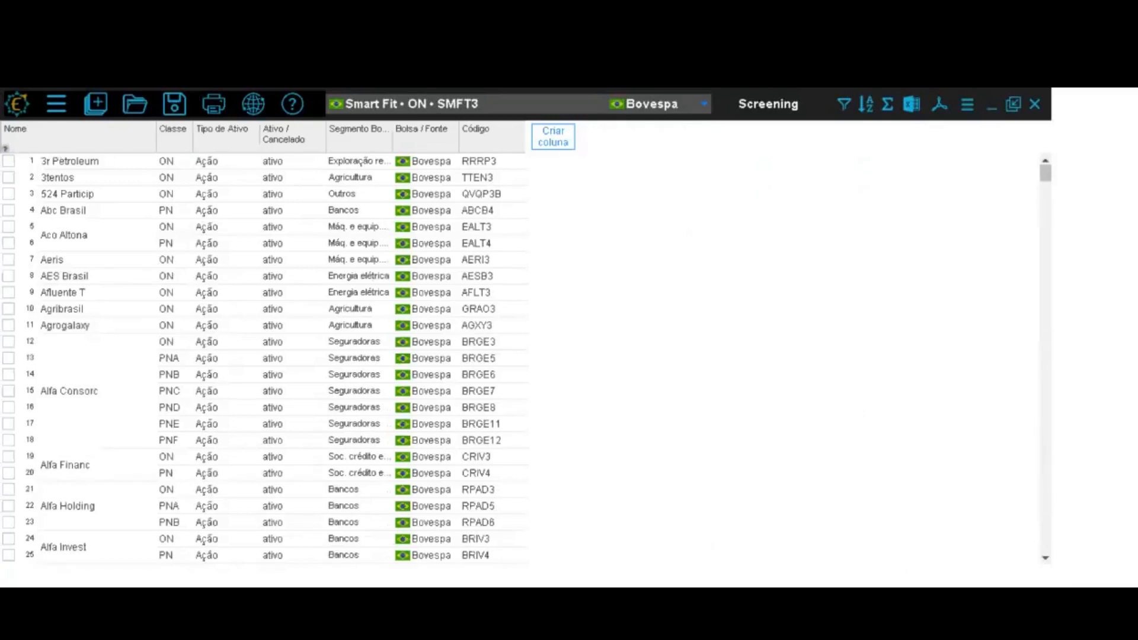
# Mark the ON shares of Aco Altona, Aeris, Afluente T and Alfa Consorc in the screening list
pyautogui.click(9, 226)
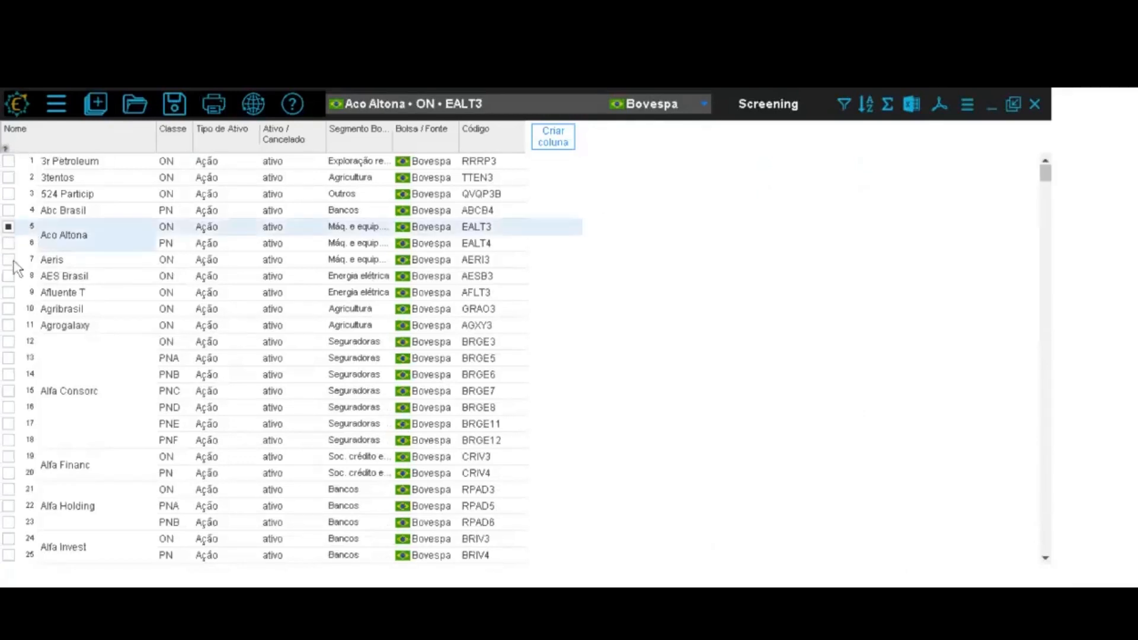
pyautogui.click(8, 260)
pyautogui.click(9, 292)
pyautogui.click(9, 342)
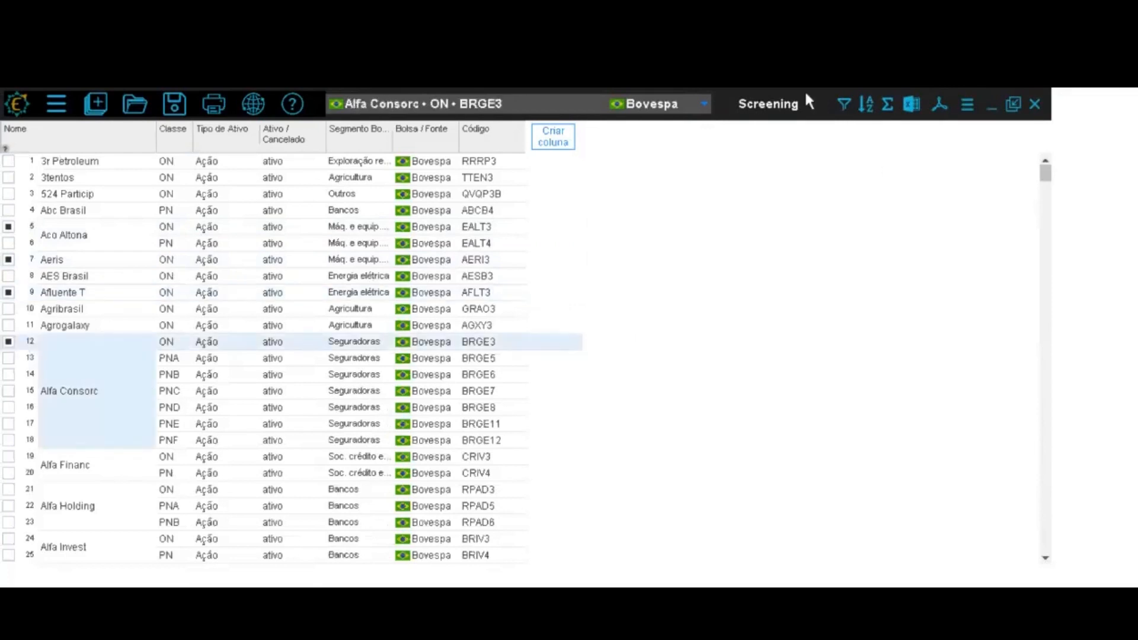
# Add a filter requiring Código to equal the list petr3, vale3, cash3, mglu3, itub4 and bbdc4, and apply the filters
pyautogui.click(843, 107)
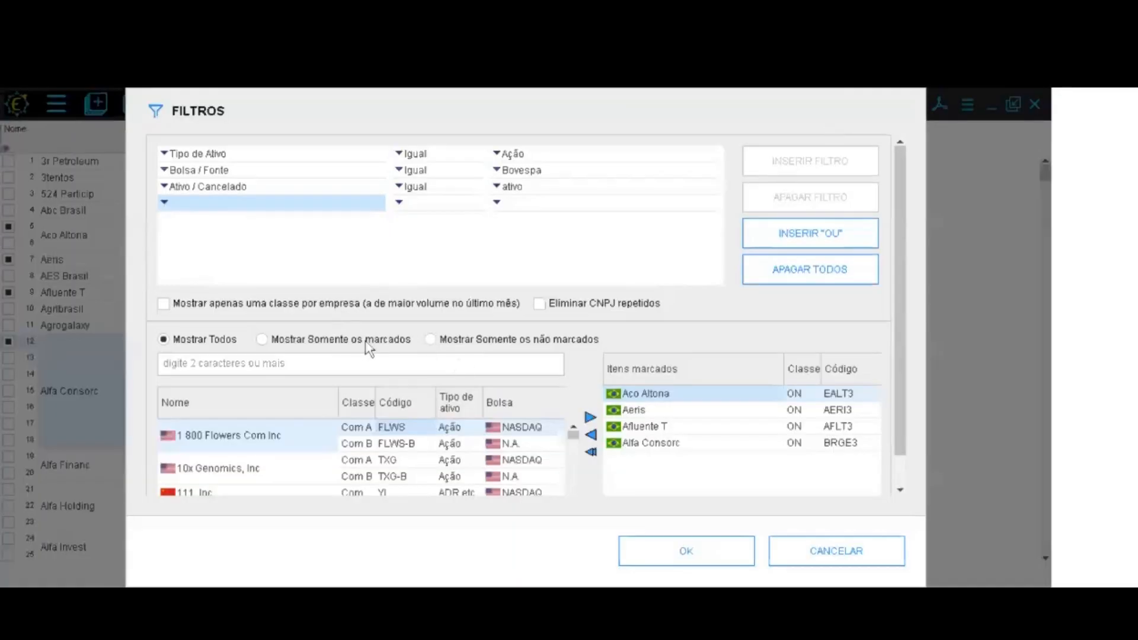
pyautogui.click(176, 205)
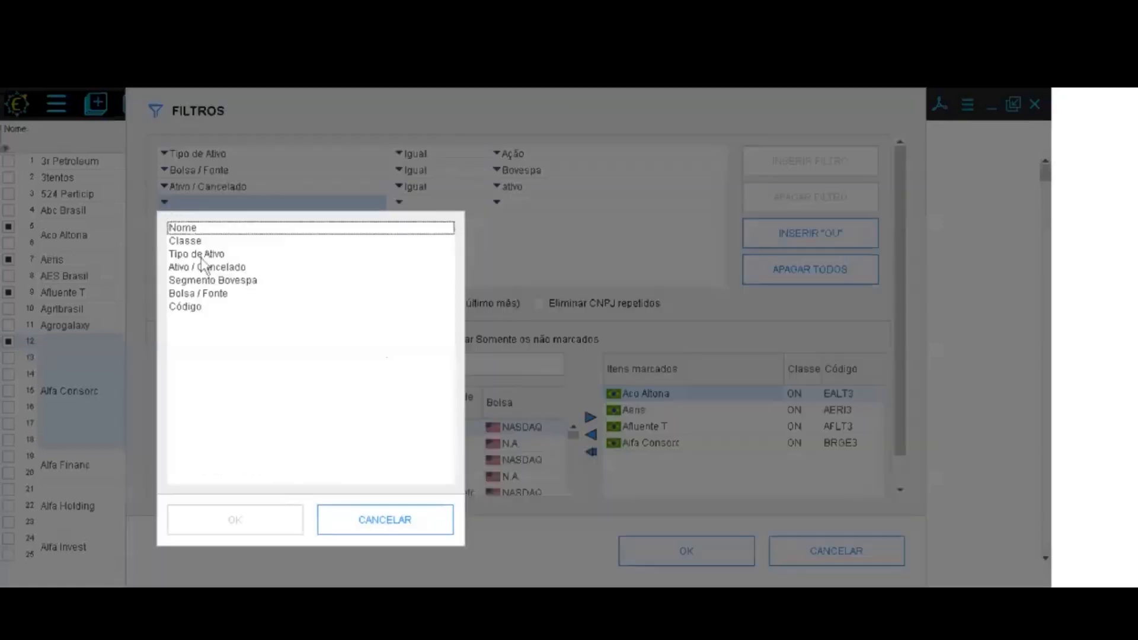
pyautogui.click(192, 308)
pyautogui.click(267, 520)
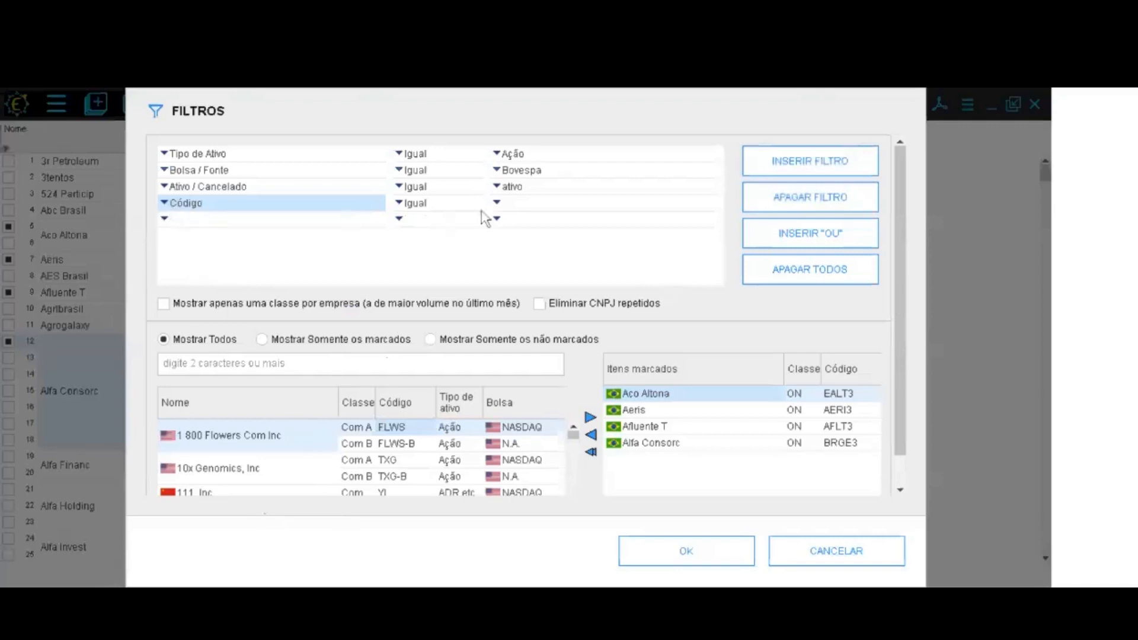
pyautogui.click(498, 204)
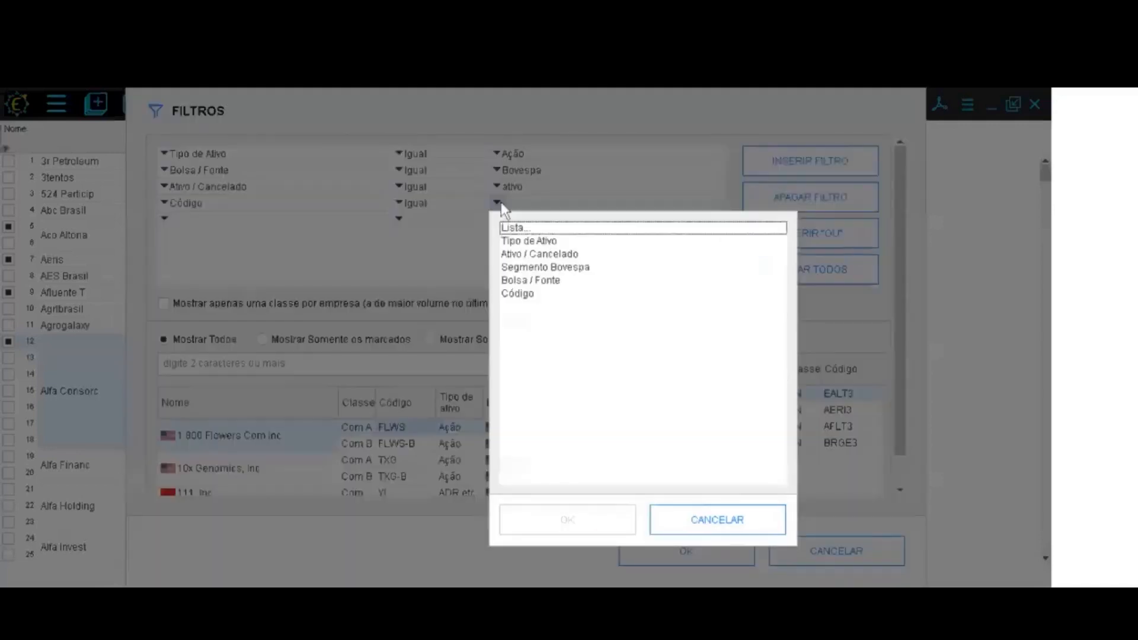
pyautogui.click(515, 230)
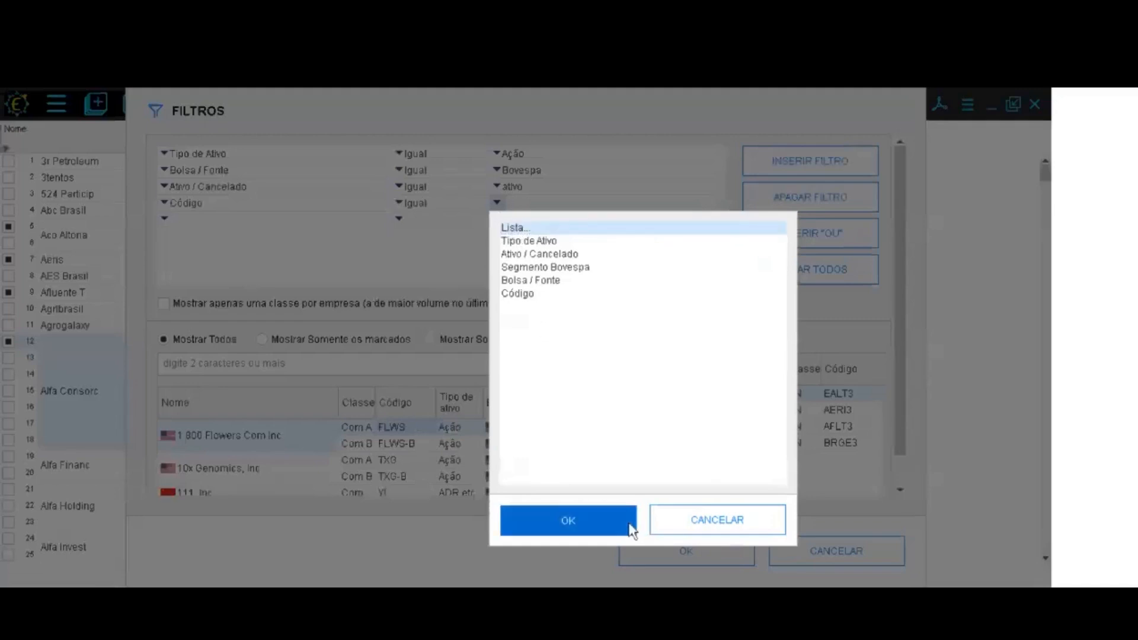
pyautogui.click(632, 525)
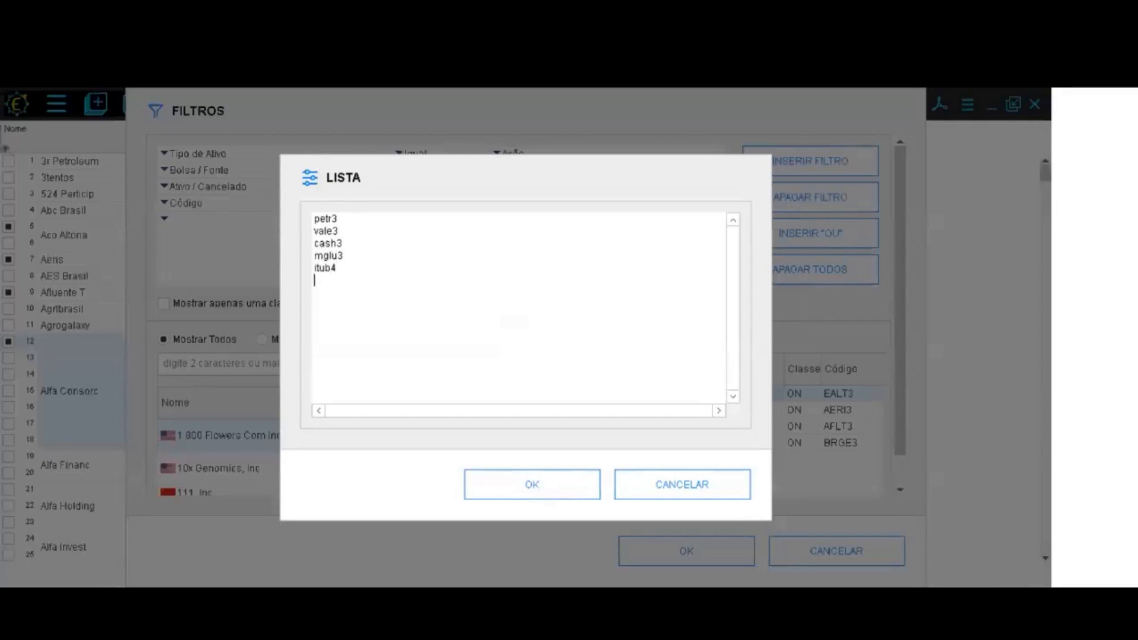
pyautogui.click(572, 495)
pyautogui.click(685, 554)
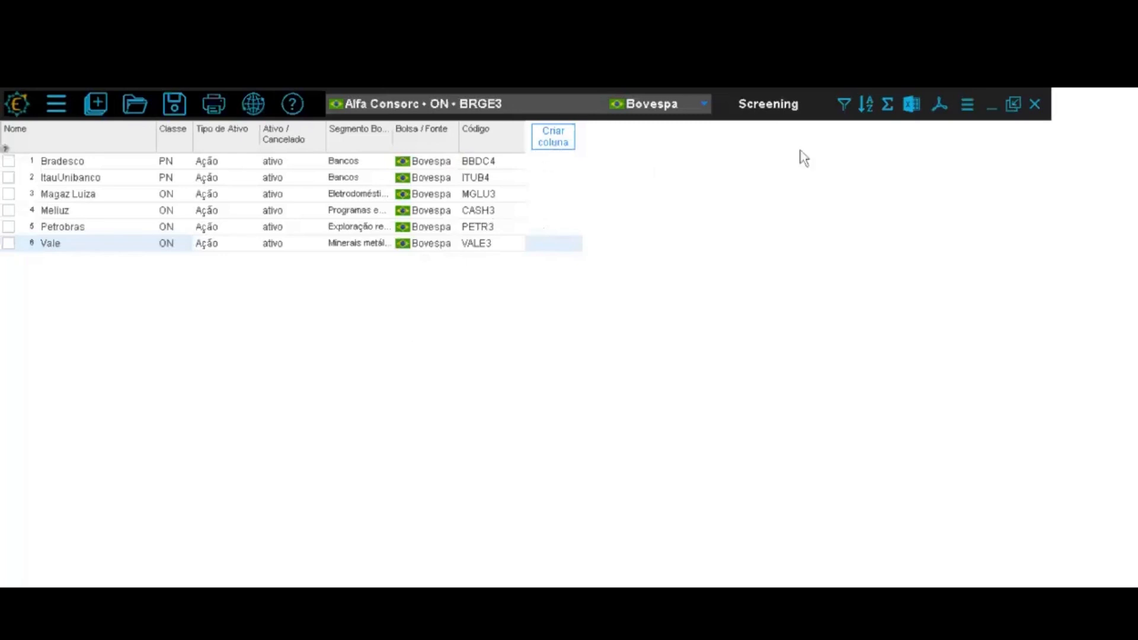
# Delete the Código list filter and reapply the remaining screening filters
pyautogui.click(847, 105)
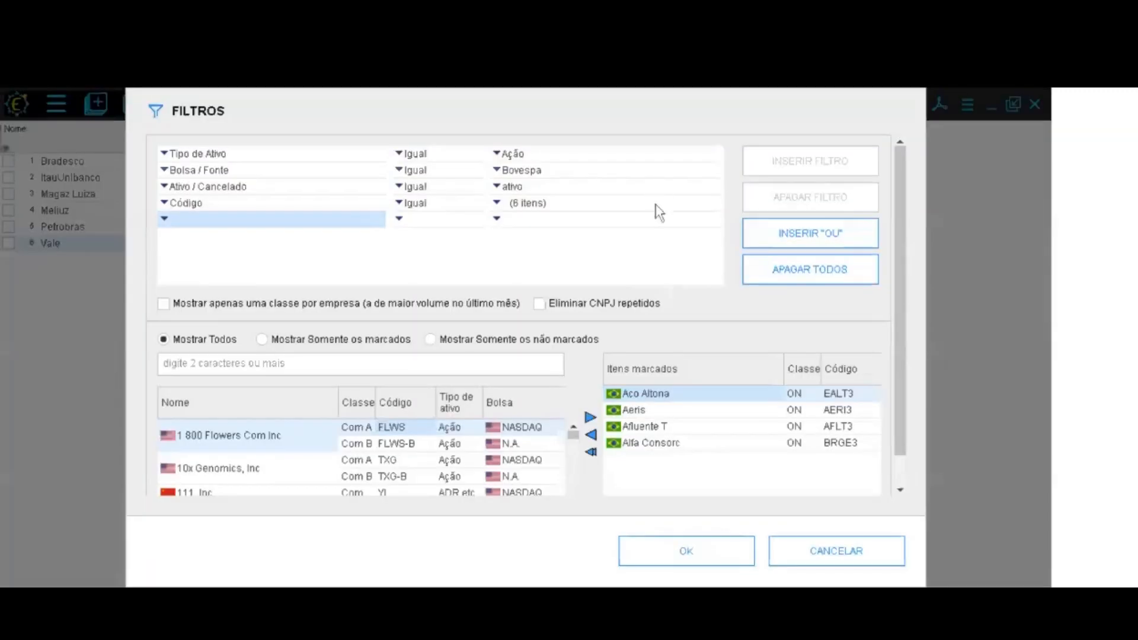
pyautogui.click(655, 205)
pyautogui.click(771, 201)
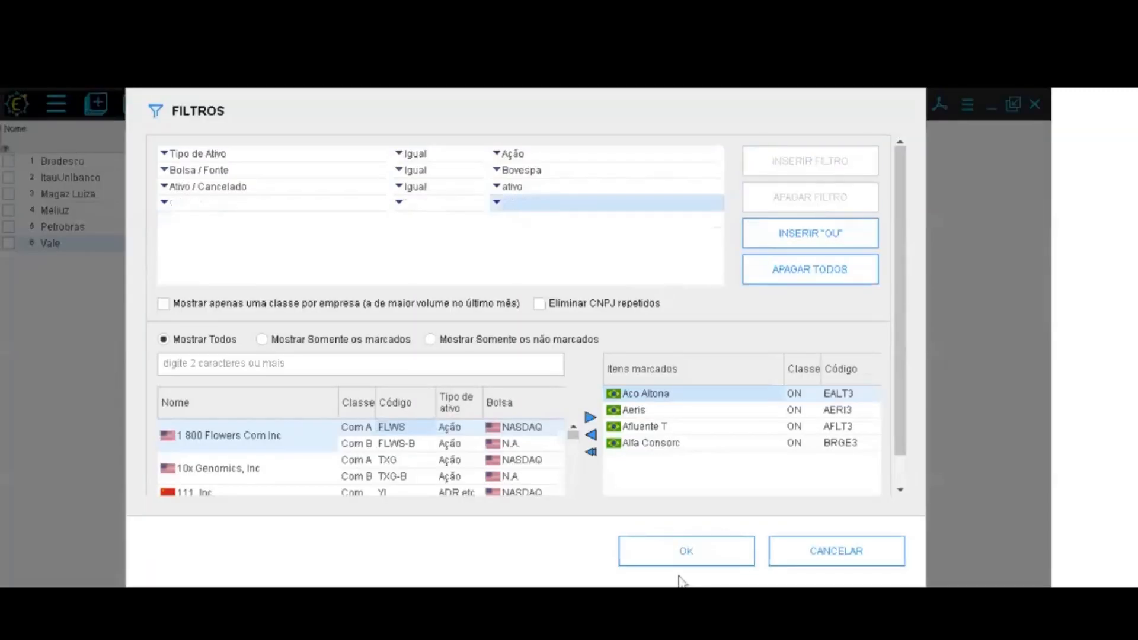
pyautogui.click(689, 551)
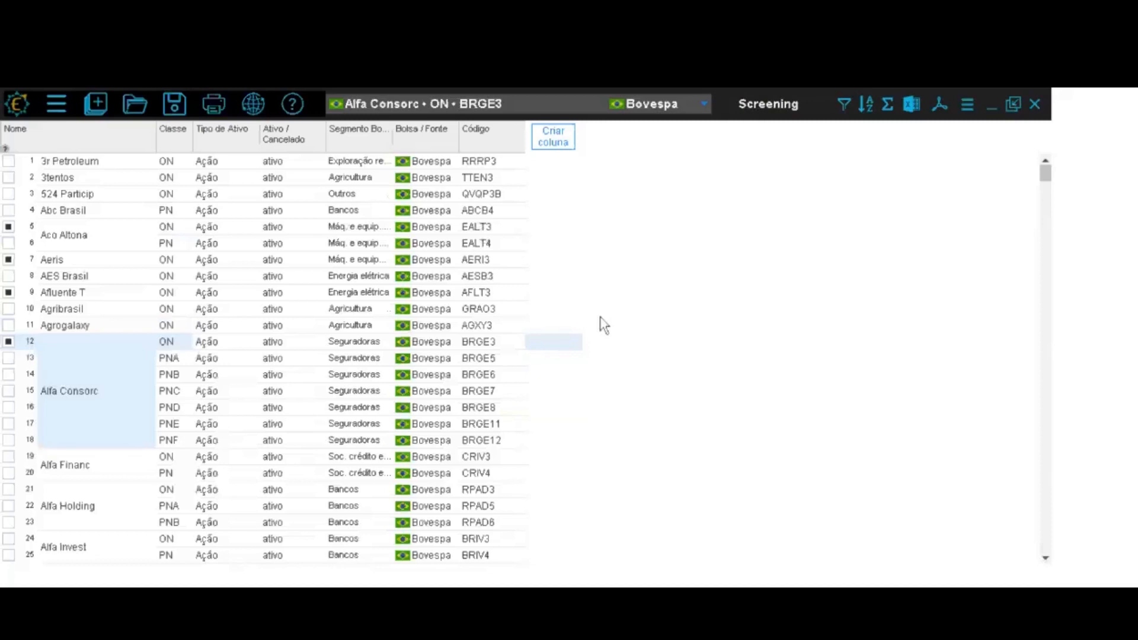
# Add a column with the most recent Ativo total from demonstrativos financeiros
pyautogui.click(547, 130)
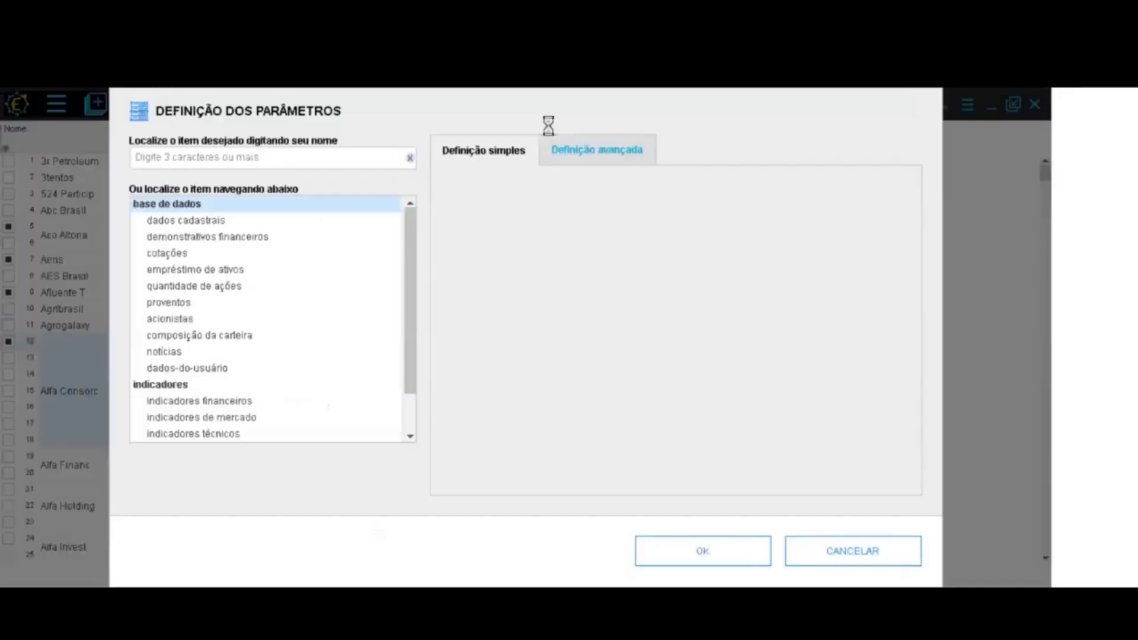
pyautogui.click(242, 238)
pyautogui.click(698, 178)
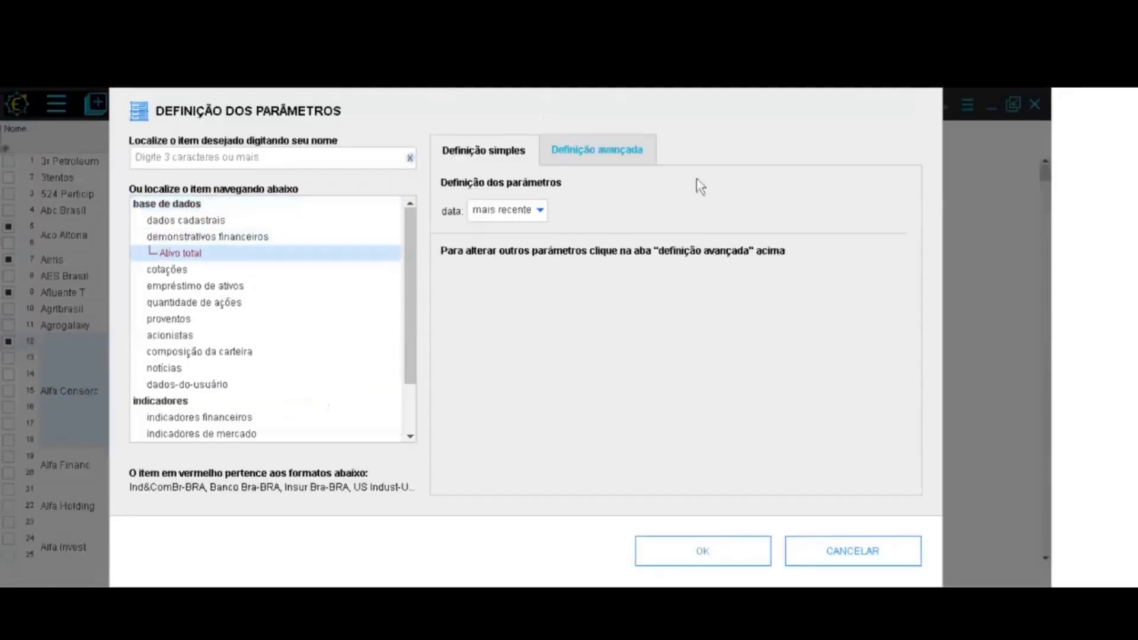
pyautogui.click(714, 543)
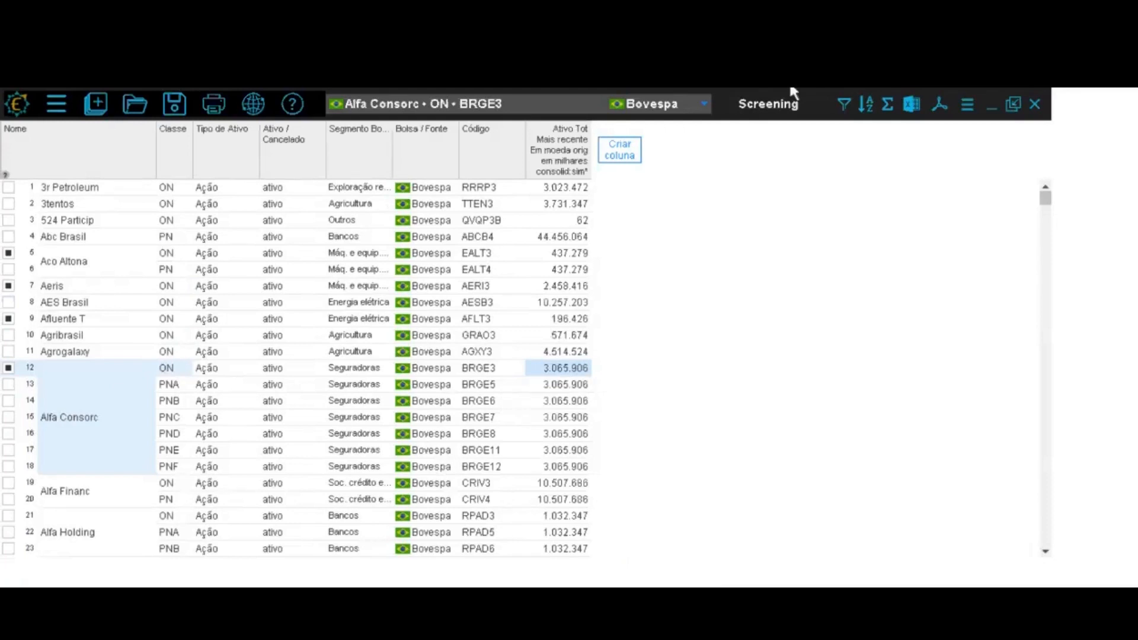
# Search the items for "rec liq ope" and add a column with Receita liquida operac, most recent date, no exercício
pyautogui.click(607, 158)
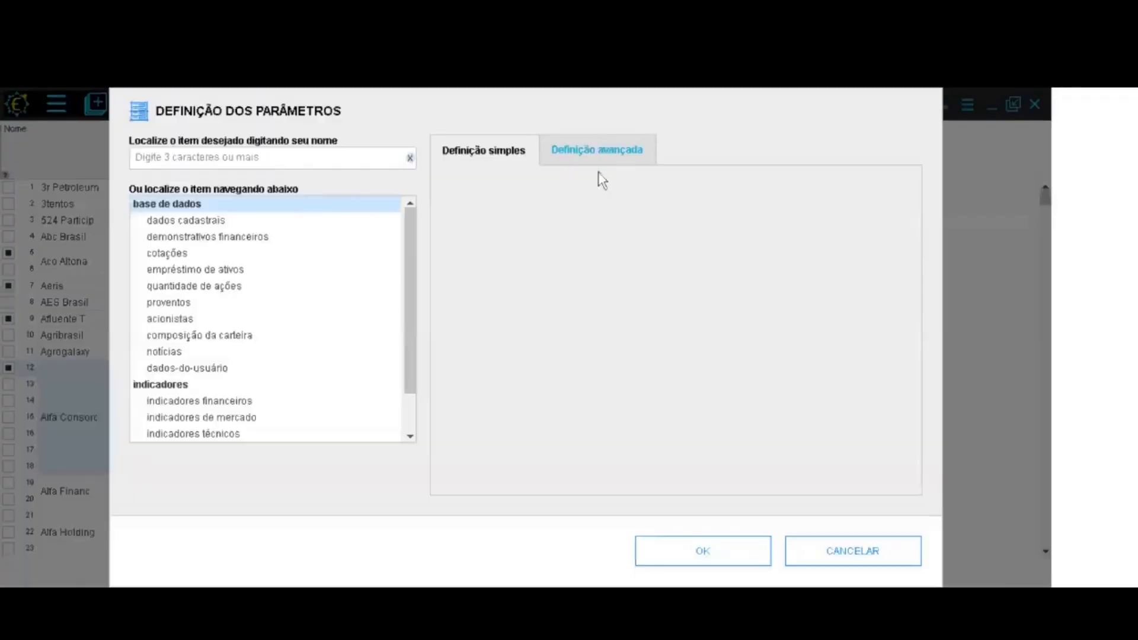
pyautogui.click(238, 238)
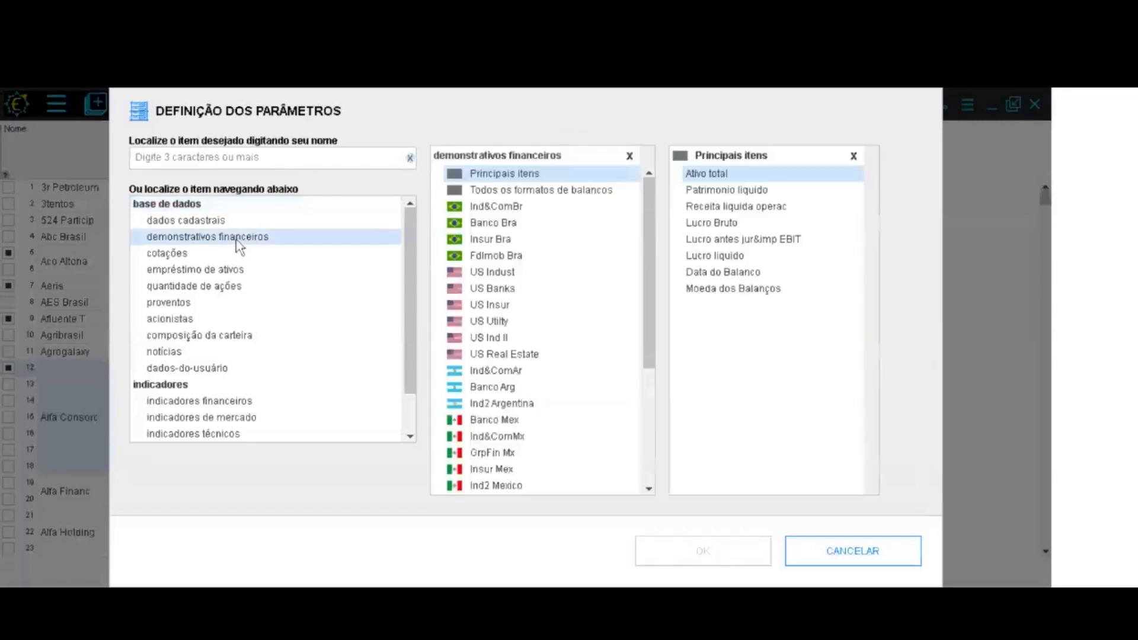
pyautogui.click(516, 209)
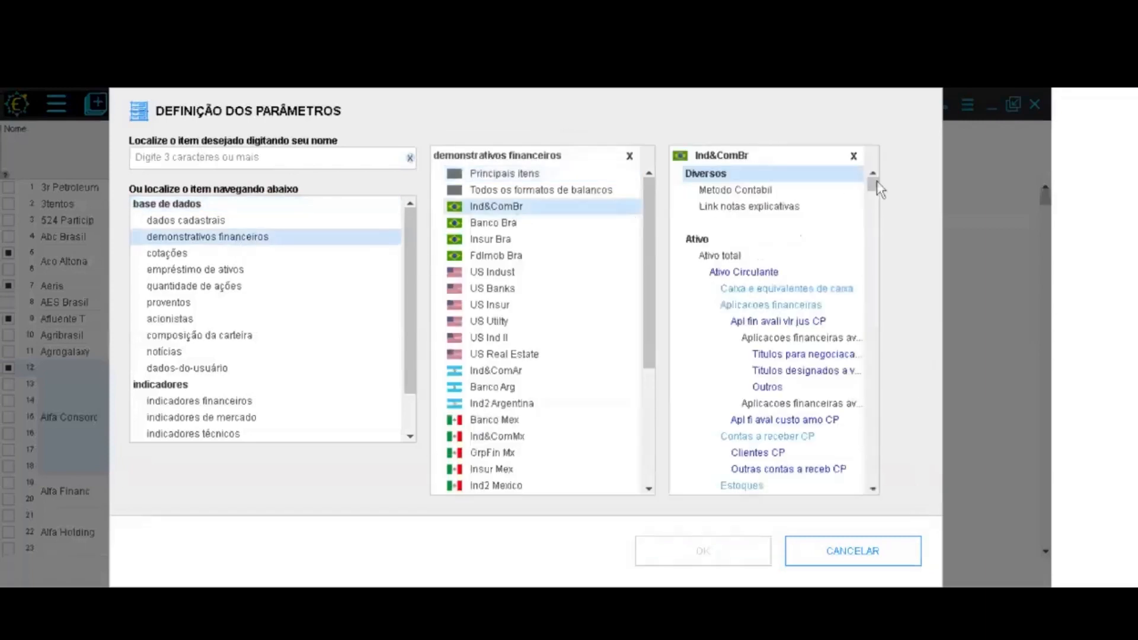
pyautogui.moveTo(877, 182)
pyautogui.mouseDown()
pyautogui.moveTo(883, 264)
pyautogui.moveTo(870, 208)
pyautogui.moveTo(871, 266)
pyautogui.moveTo(867, 168)
pyautogui.mouseUp()
pyautogui.click(155, 156)
pyautogui.write('rec')
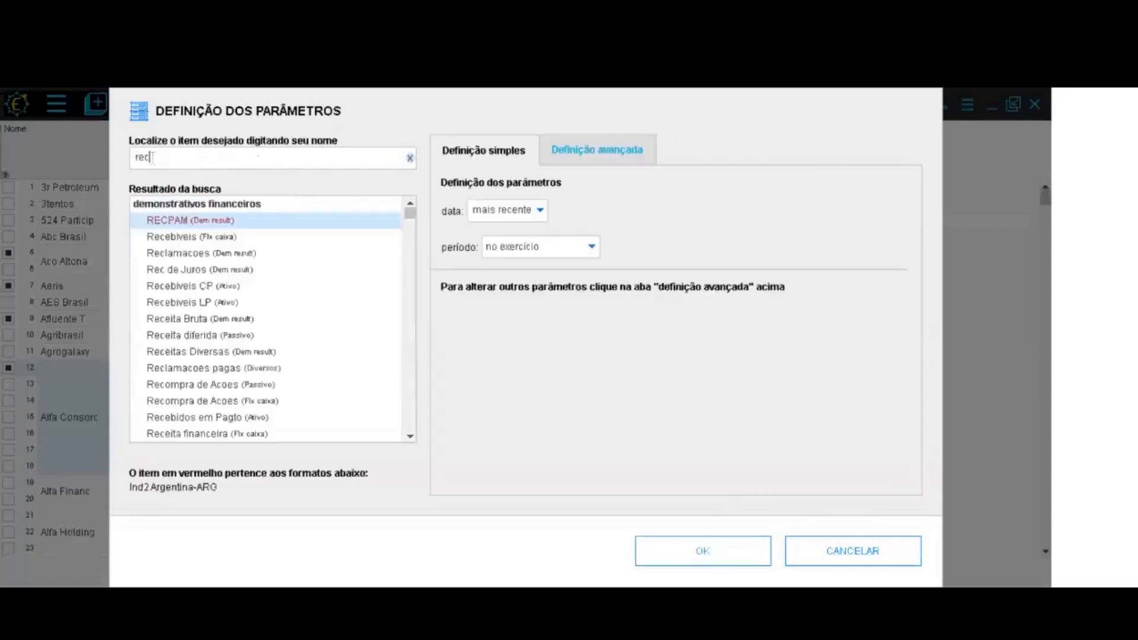
pyautogui.write(' liq ope')
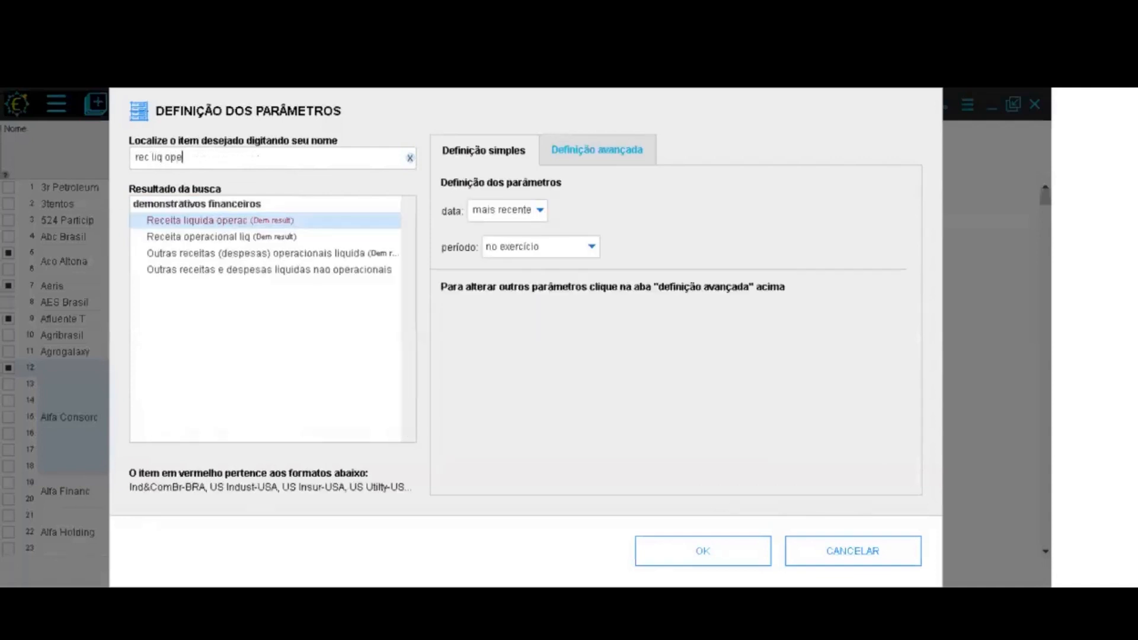
pyautogui.click(681, 550)
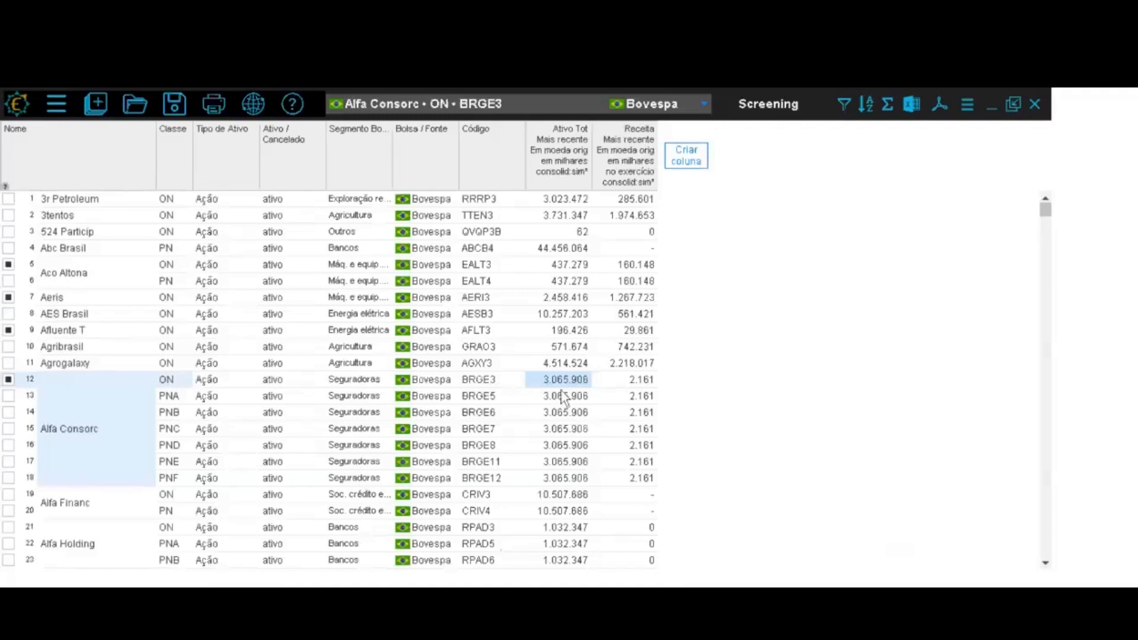
# Limit the screening to one class per company, the one with the highest volume last month, and review the whole list
pyautogui.moveTo(564, 387); pyautogui.dragTo(580, 487)
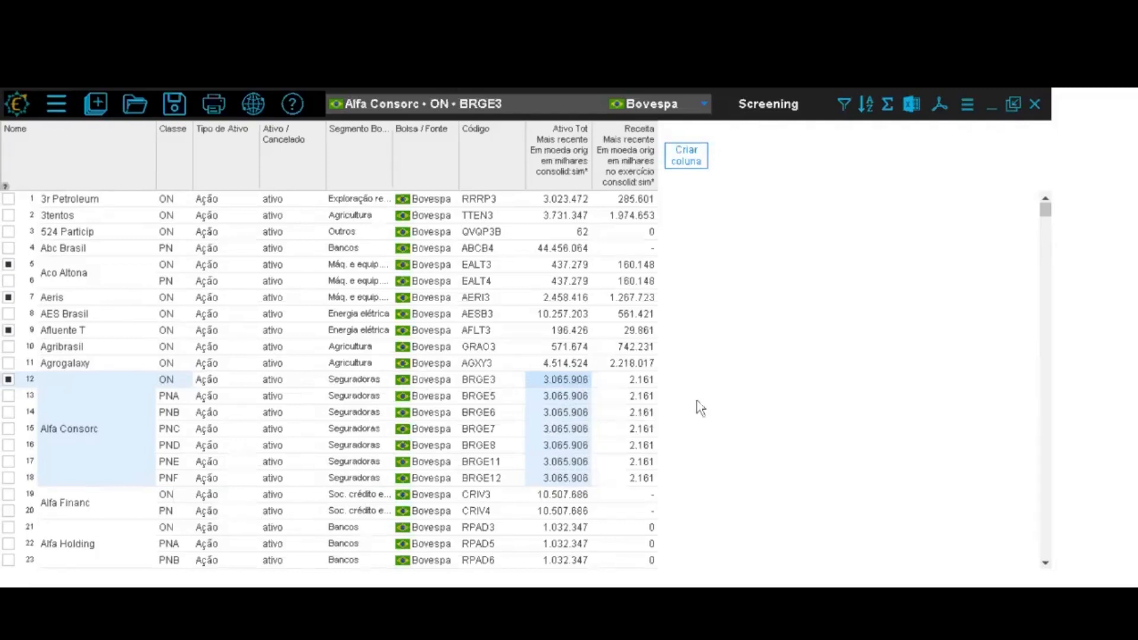
pyautogui.click(844, 104)
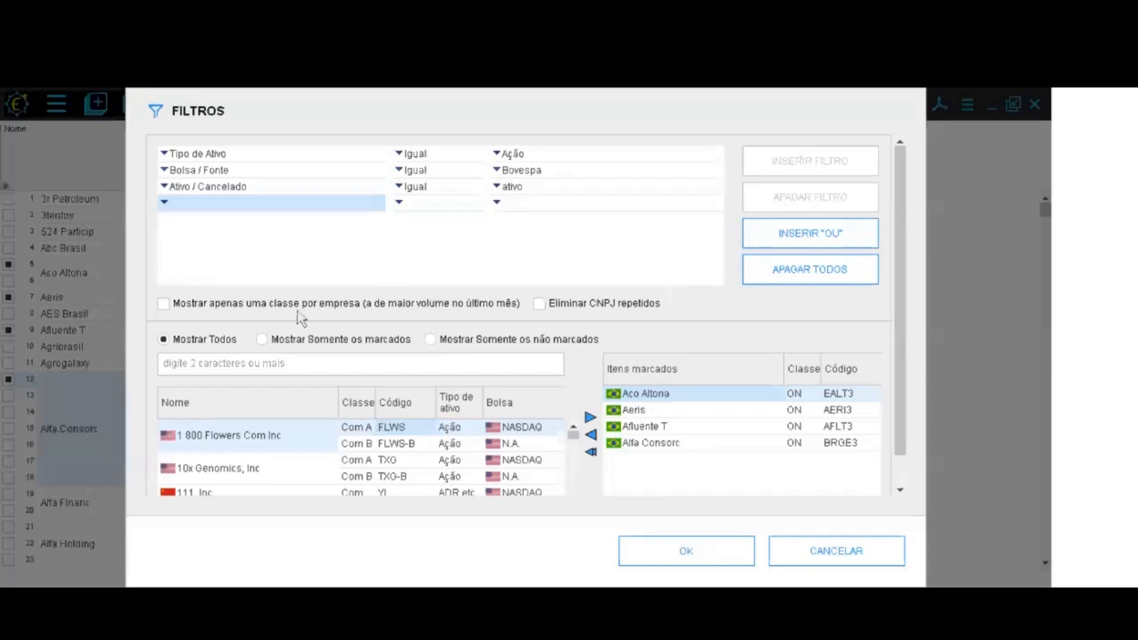
pyautogui.click(164, 304)
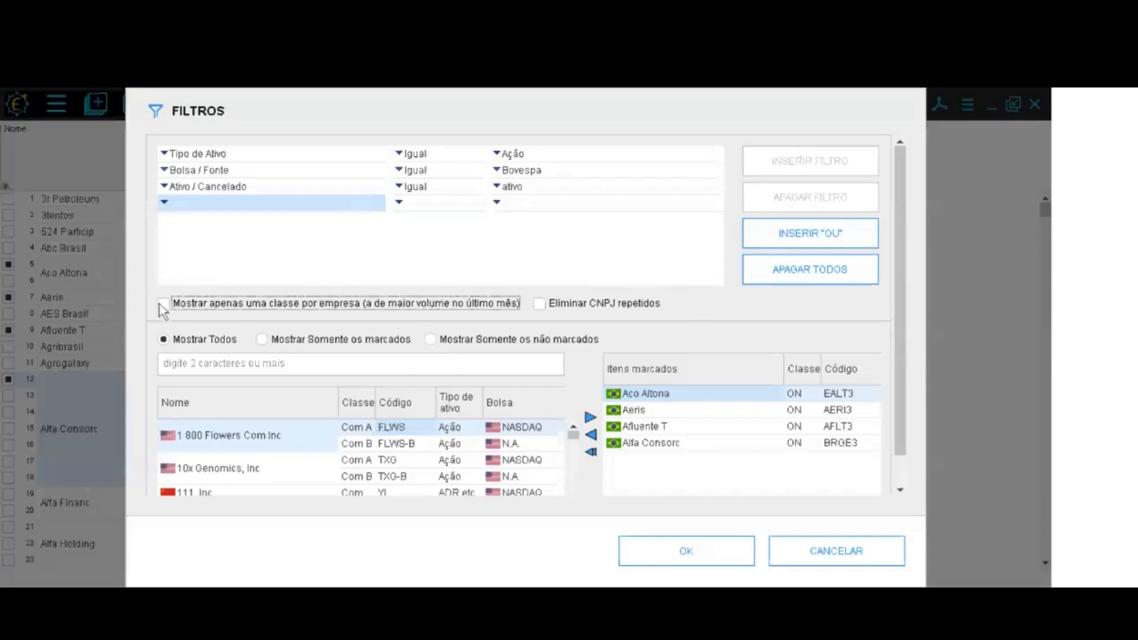
pyautogui.click(720, 563)
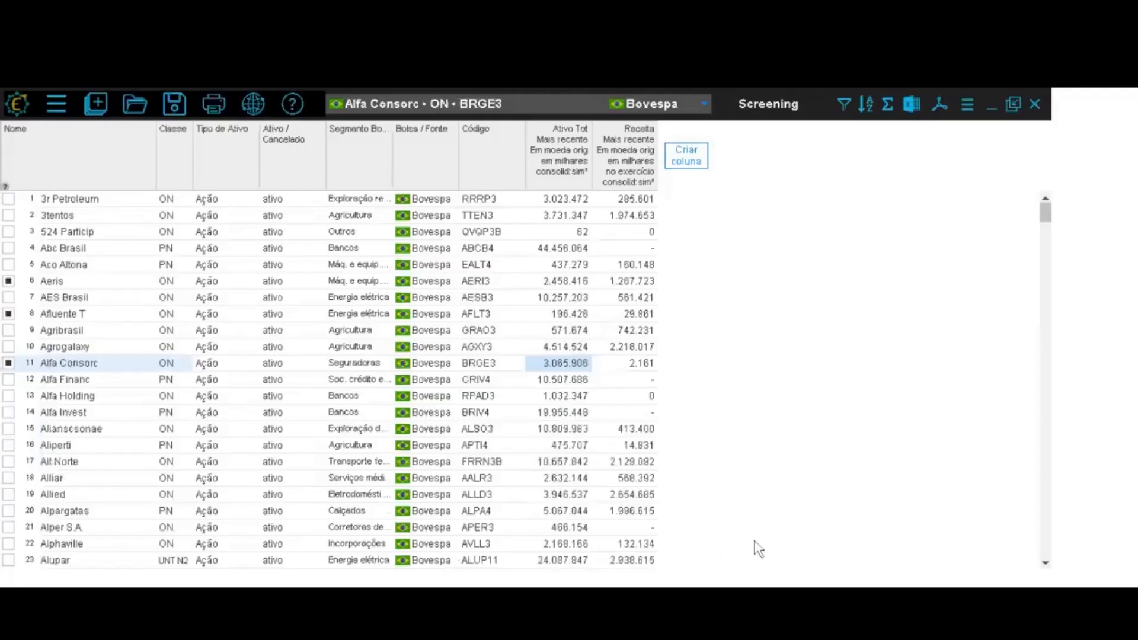
pyautogui.moveTo(1046, 216); pyautogui.dragTo(1048, 561)
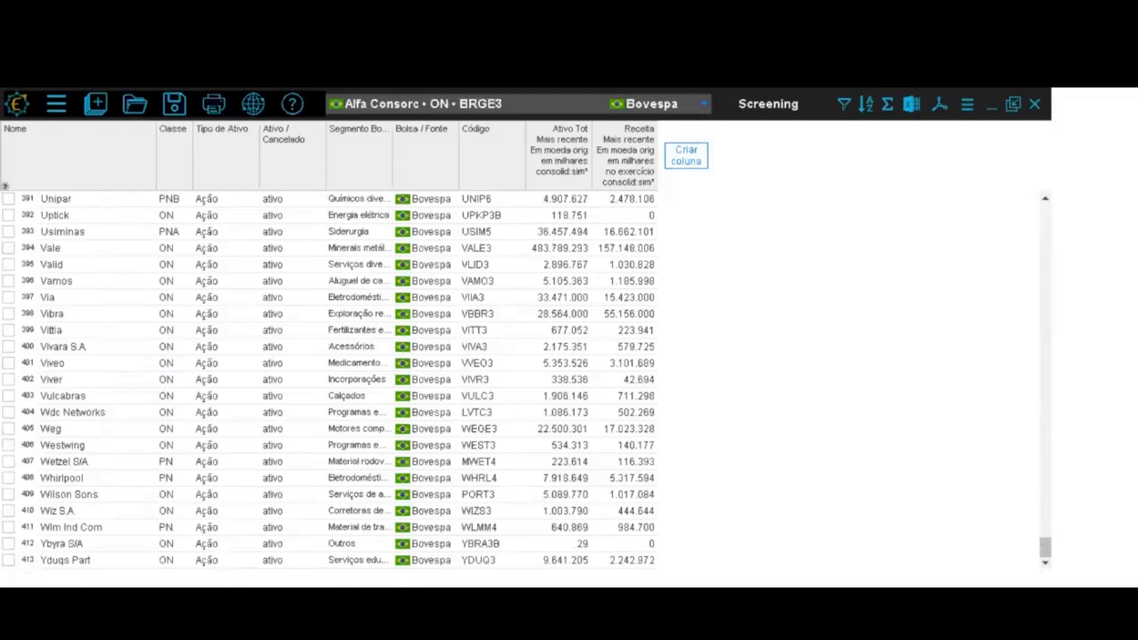
pyautogui.moveTo(1046, 560); pyautogui.dragTo(1034, 183)
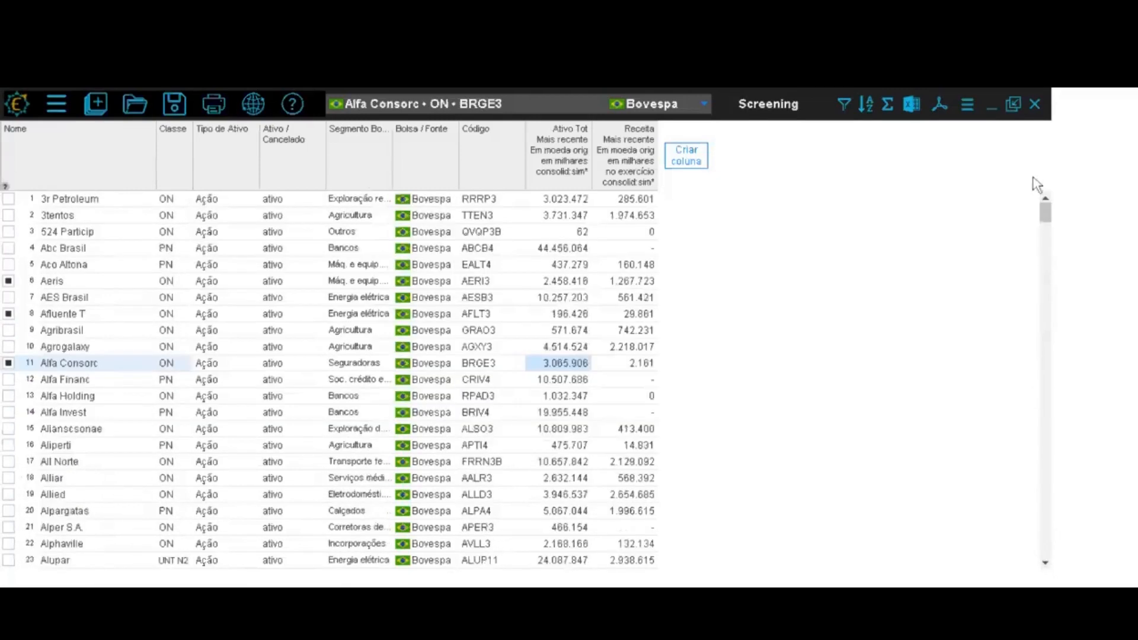
# Add a filter requiring Segmento Bovespa to equal Energia elétrica, apply the filters and review the list
pyautogui.click(844, 102)
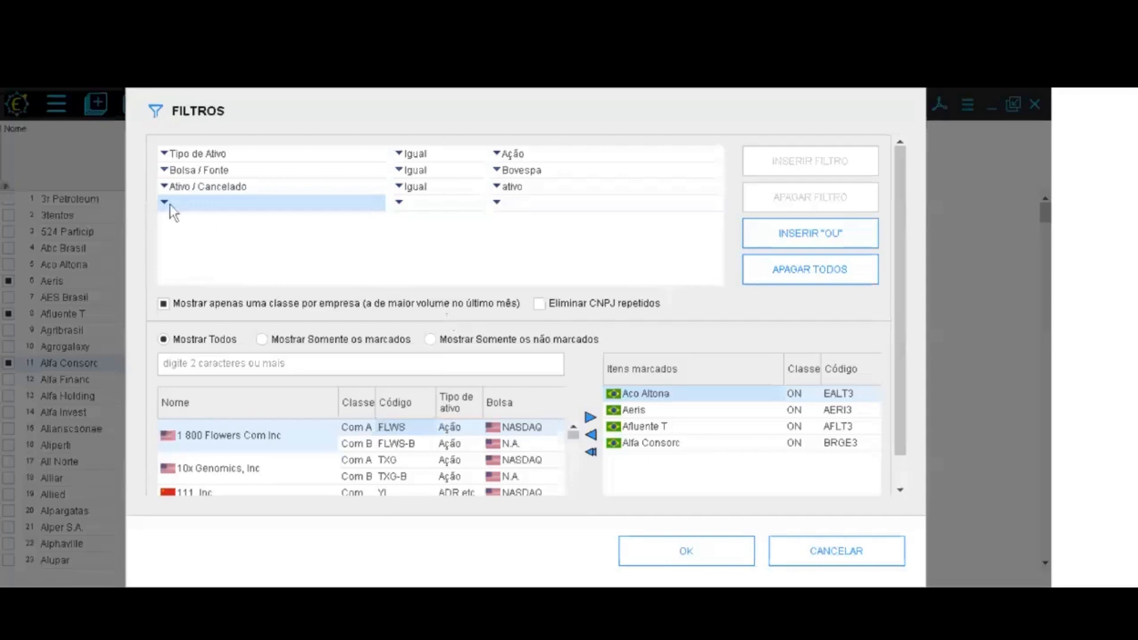
pyautogui.click(171, 205)
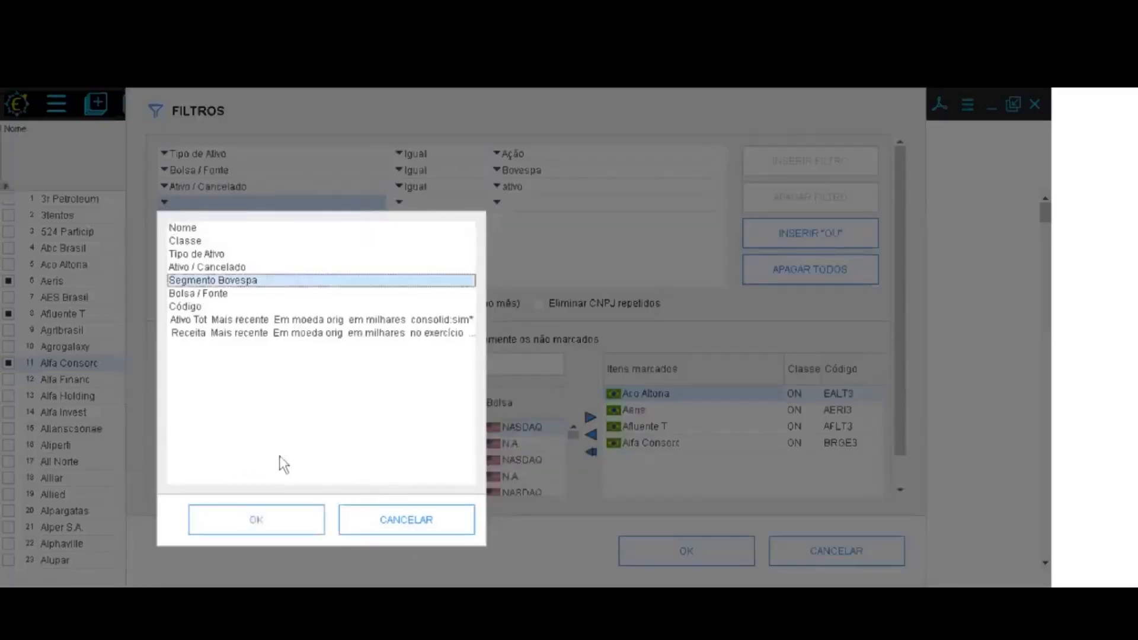
pyautogui.click(202, 281)
pyautogui.click(302, 526)
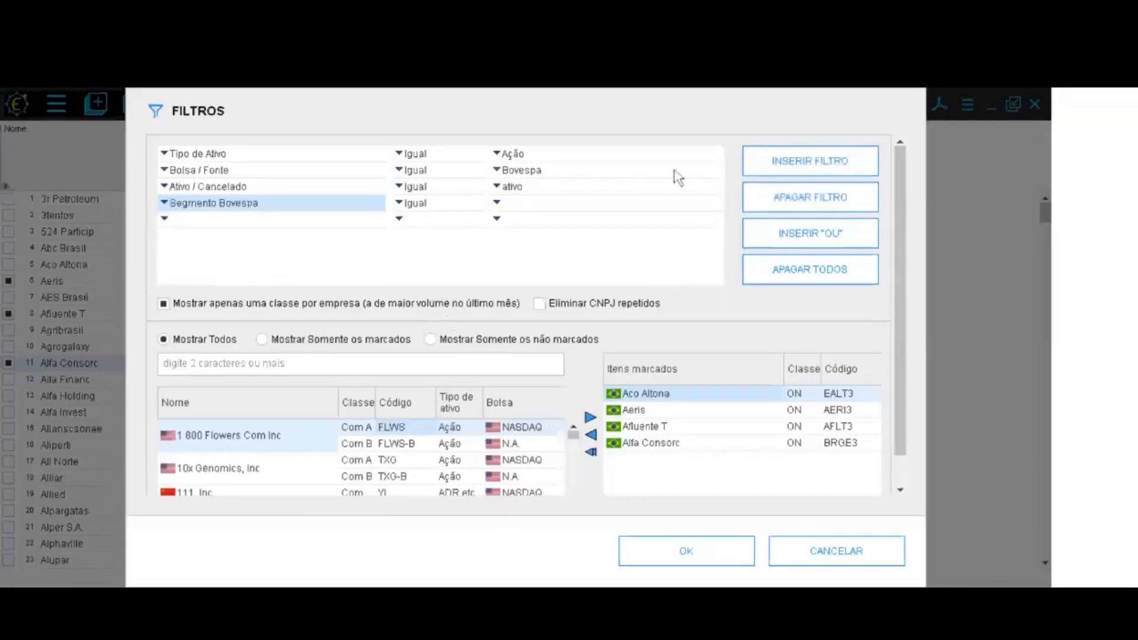
pyautogui.click(498, 203)
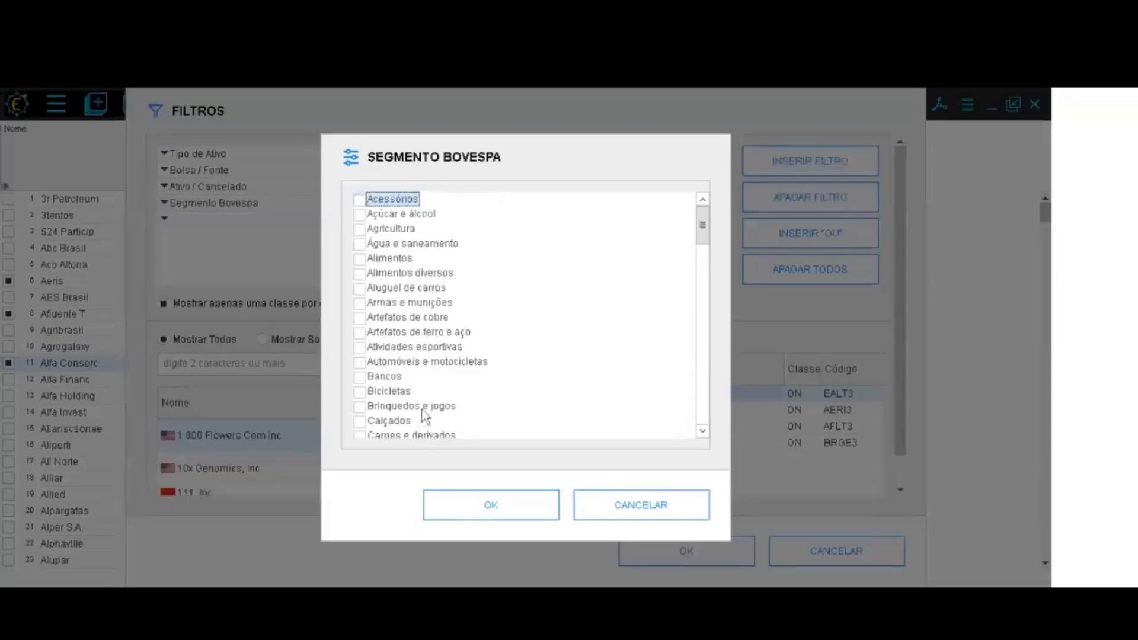
pyautogui.click(703, 431)
pyautogui.click(703, 432)
pyautogui.click(702, 431)
pyautogui.click(703, 431)
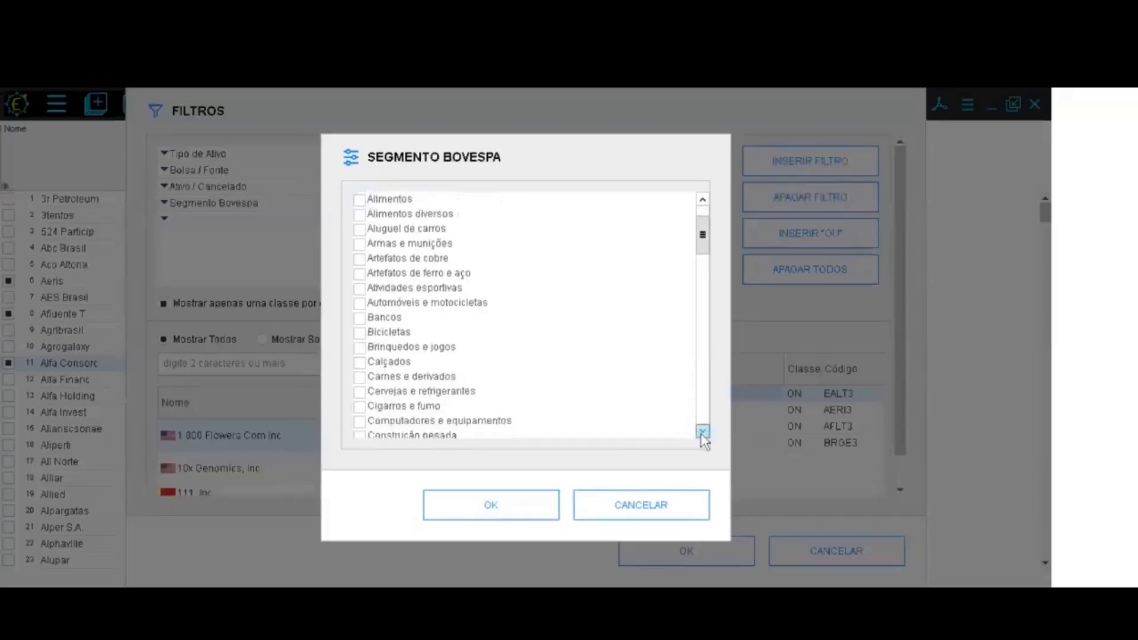
pyautogui.click(703, 431)
pyautogui.click(702, 431)
pyautogui.click(703, 431)
pyautogui.click(702, 431)
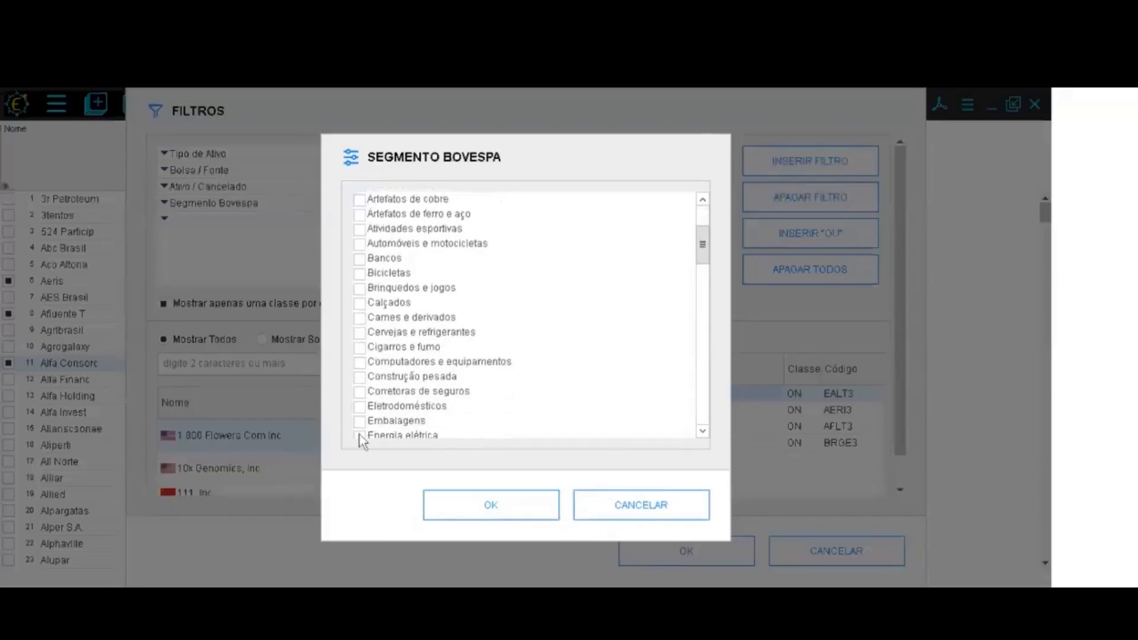
pyautogui.click(396, 437)
pyautogui.click(536, 513)
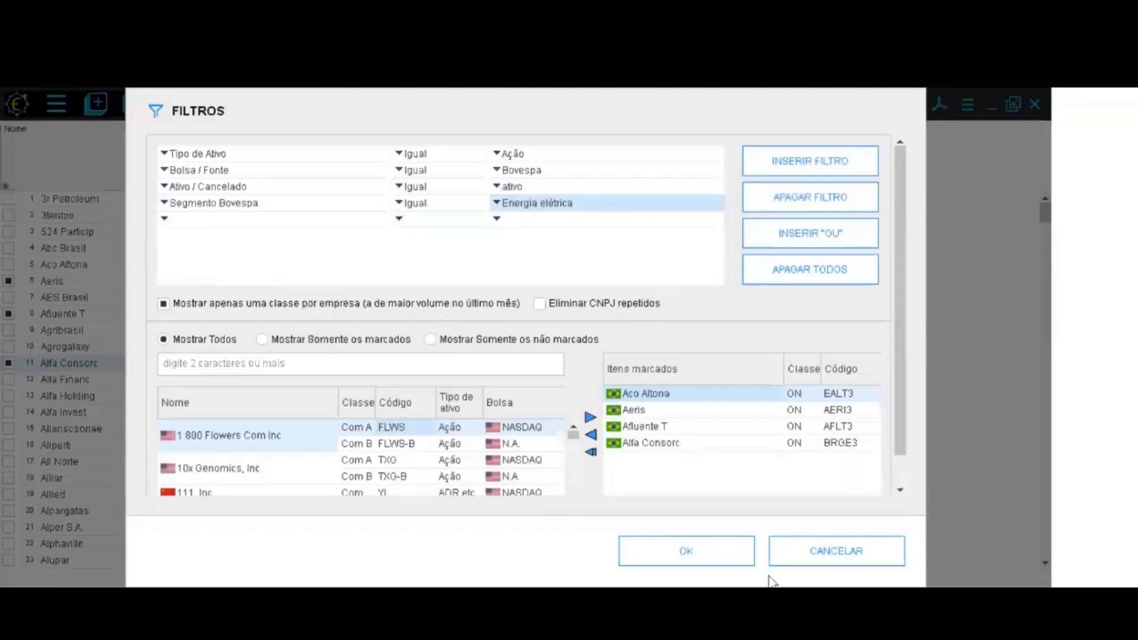
pyautogui.click(703, 565)
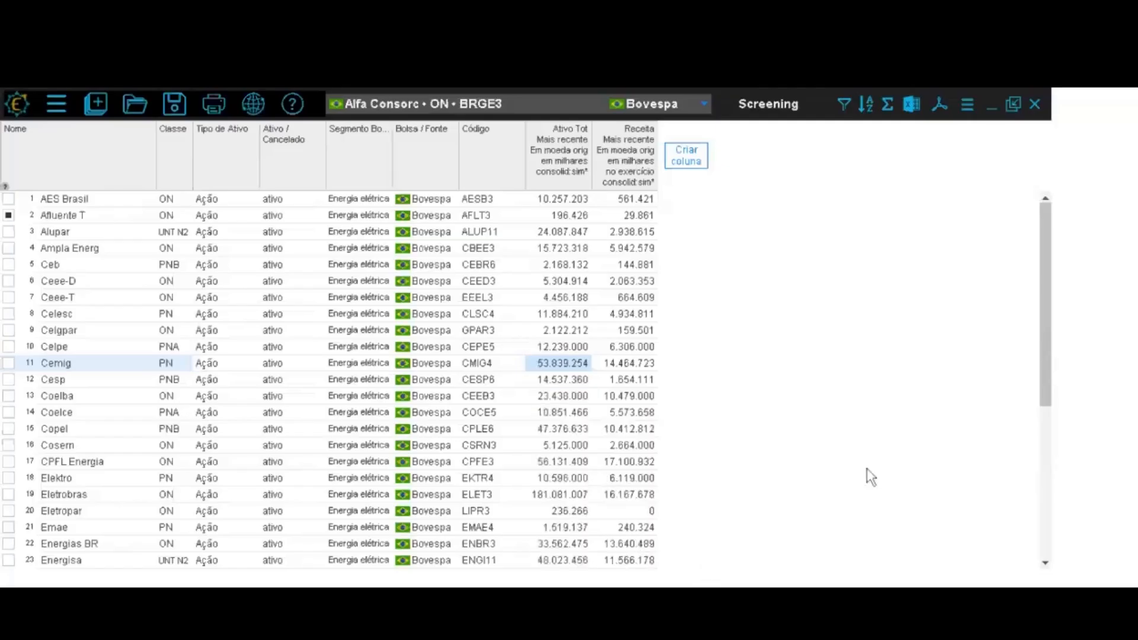
pyautogui.moveTo(1051, 344); pyautogui.dragTo(1051, 286)
# Add a column with Fechamento from the main items of cotações
pyautogui.click(690, 160)
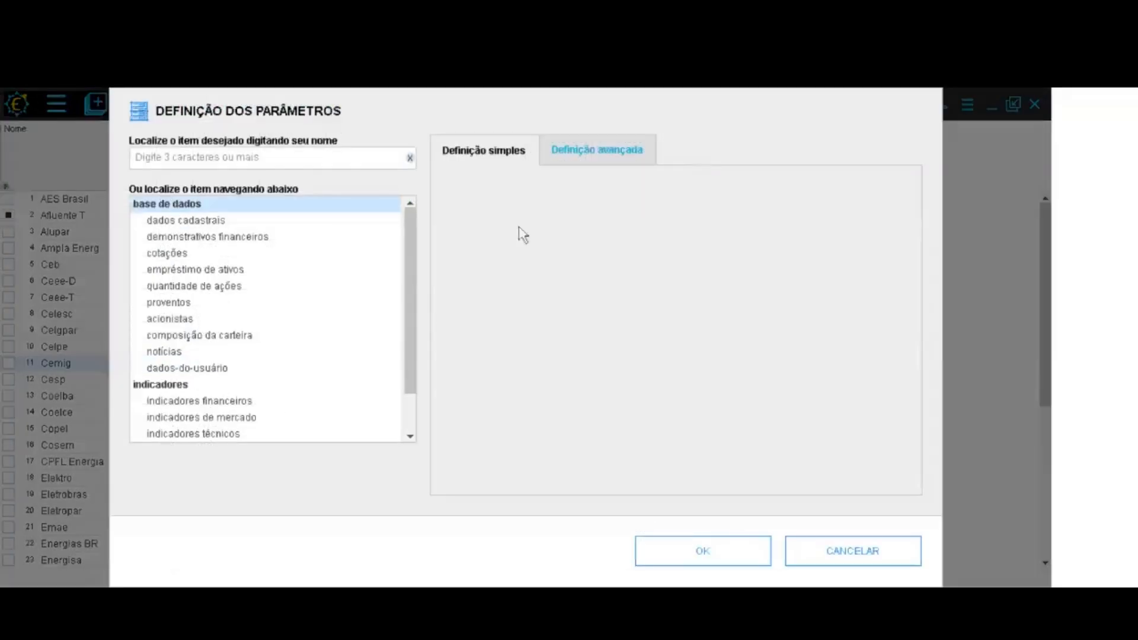
pyautogui.click(203, 255)
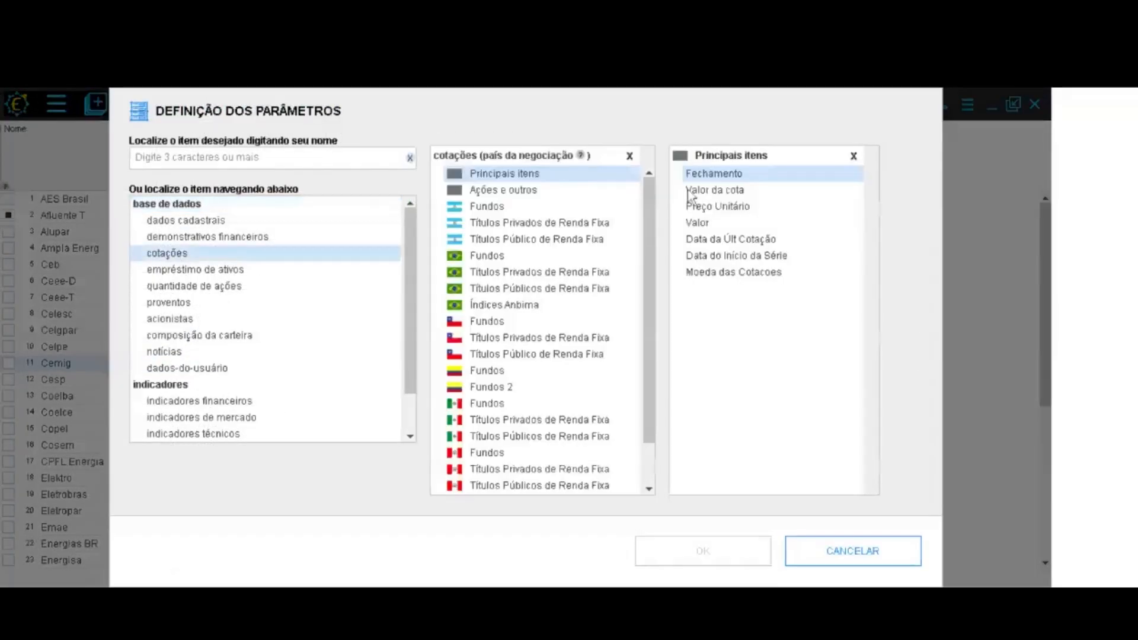
pyautogui.click(707, 175)
pyautogui.click(754, 547)
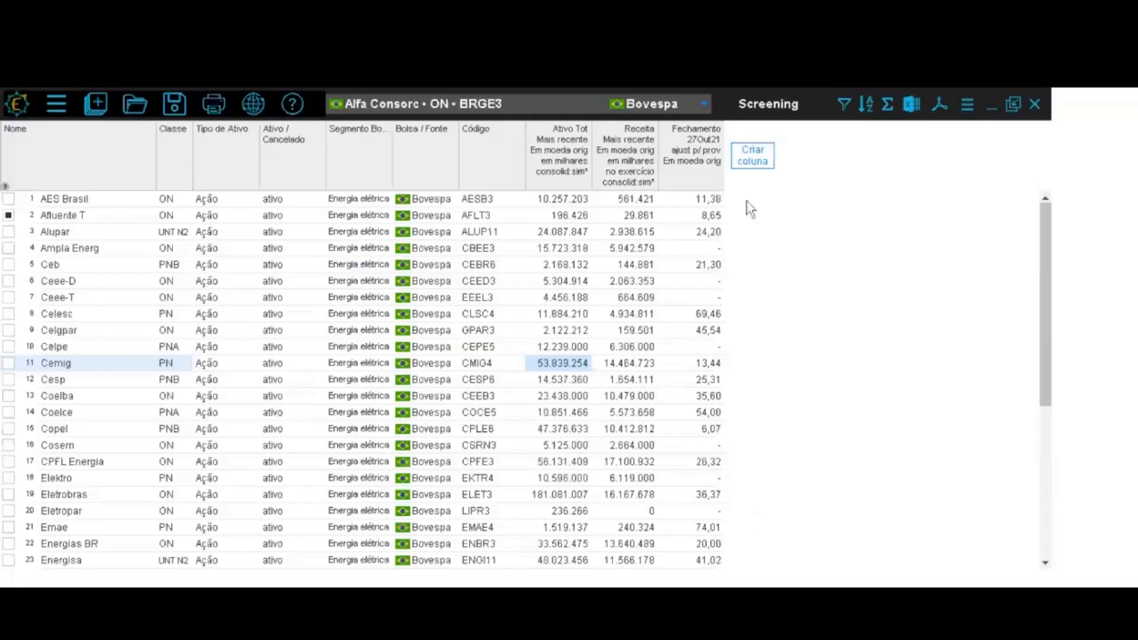
# Search the items for "margem eb" and add a column with Margem Ebitda % from indicadores financeiros
pyautogui.click(752, 166)
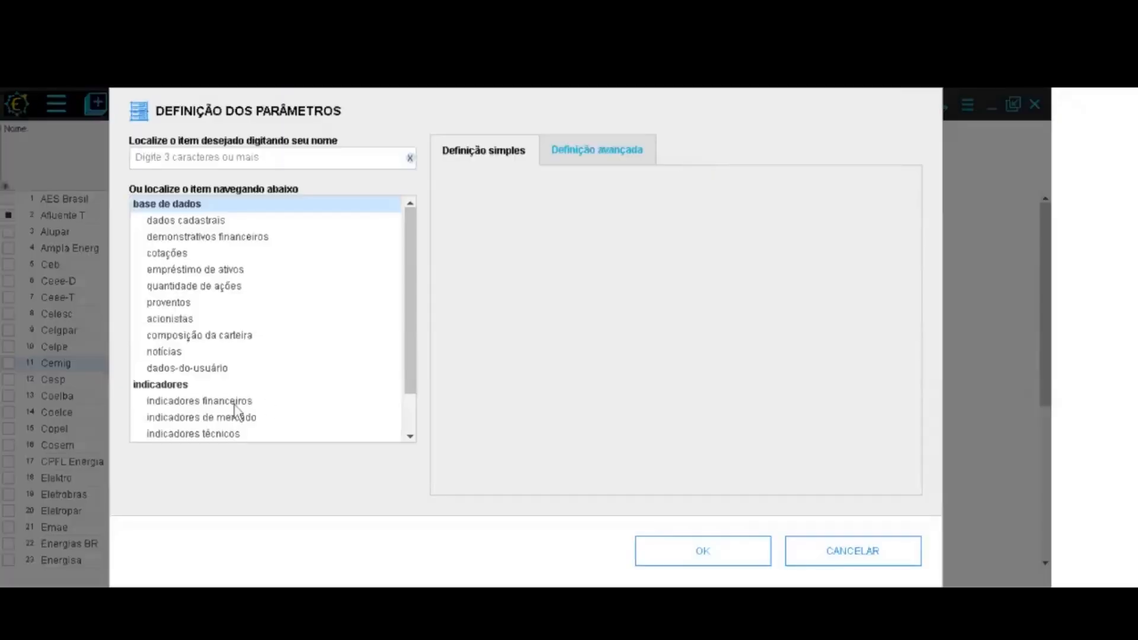
pyautogui.click(231, 162)
pyautogui.write('ma')
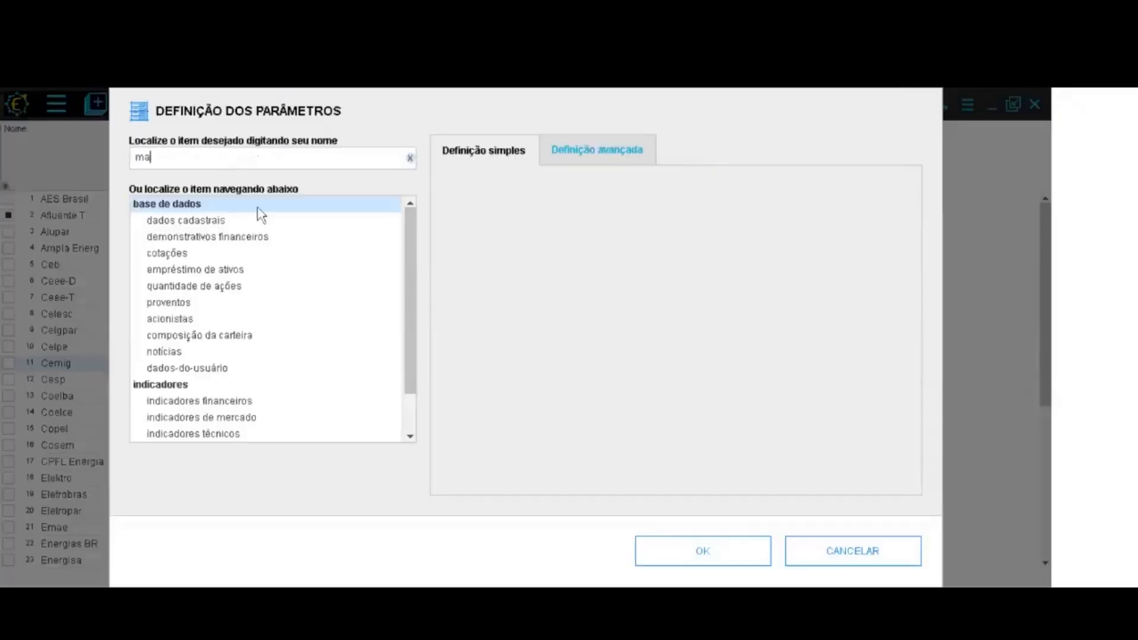
pyautogui.write('rgem eb')
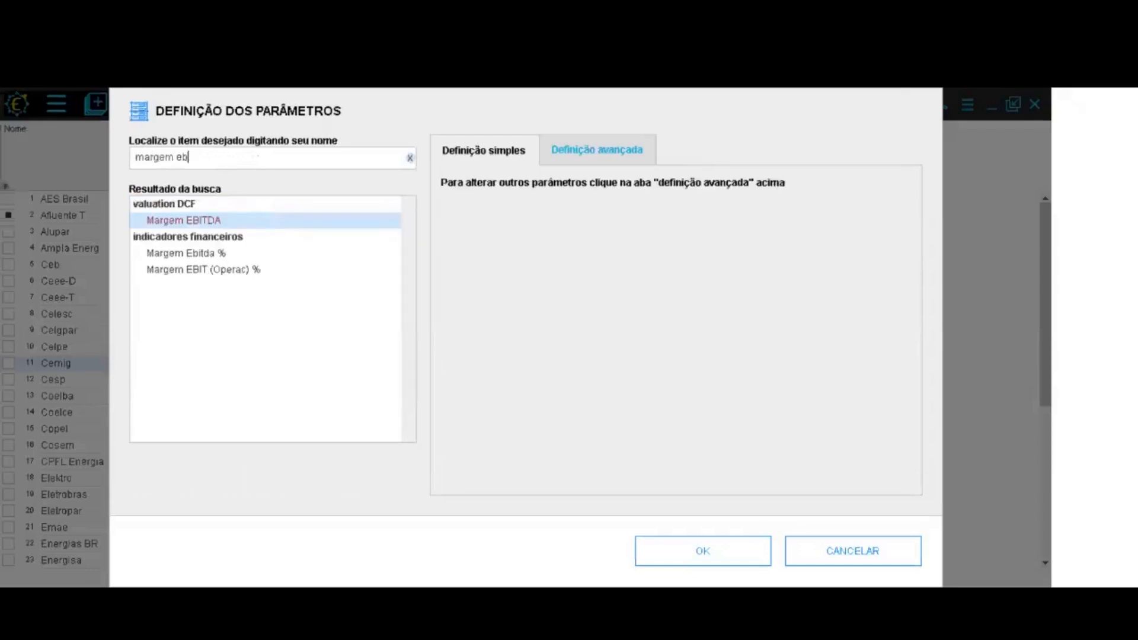
pyautogui.click(231, 254)
pyautogui.click(745, 539)
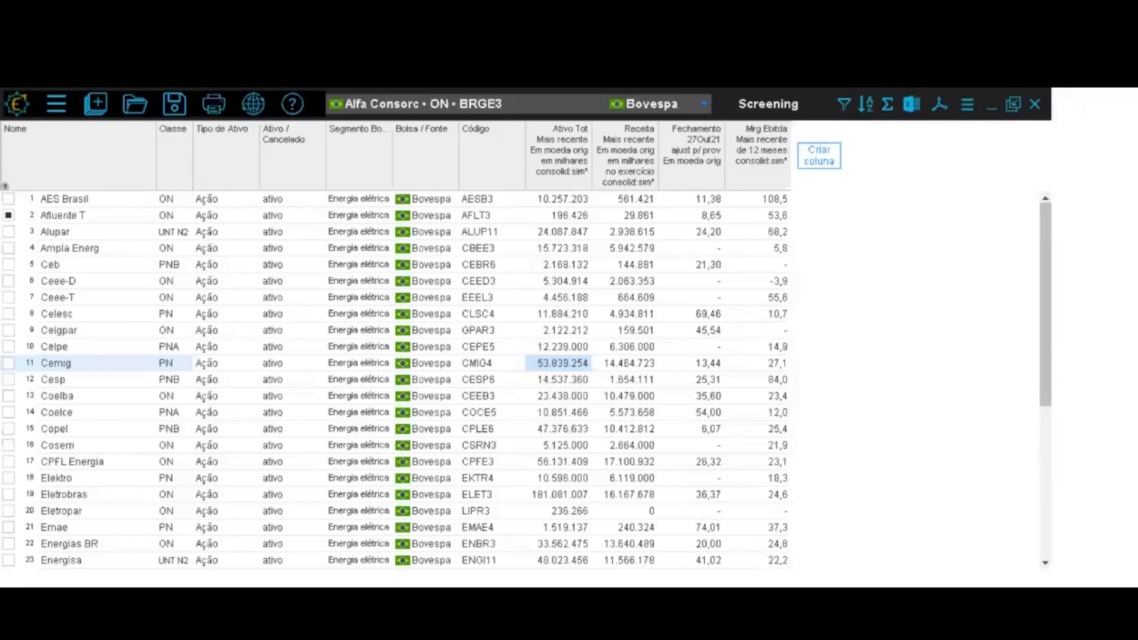
pyautogui.click(56, 105)
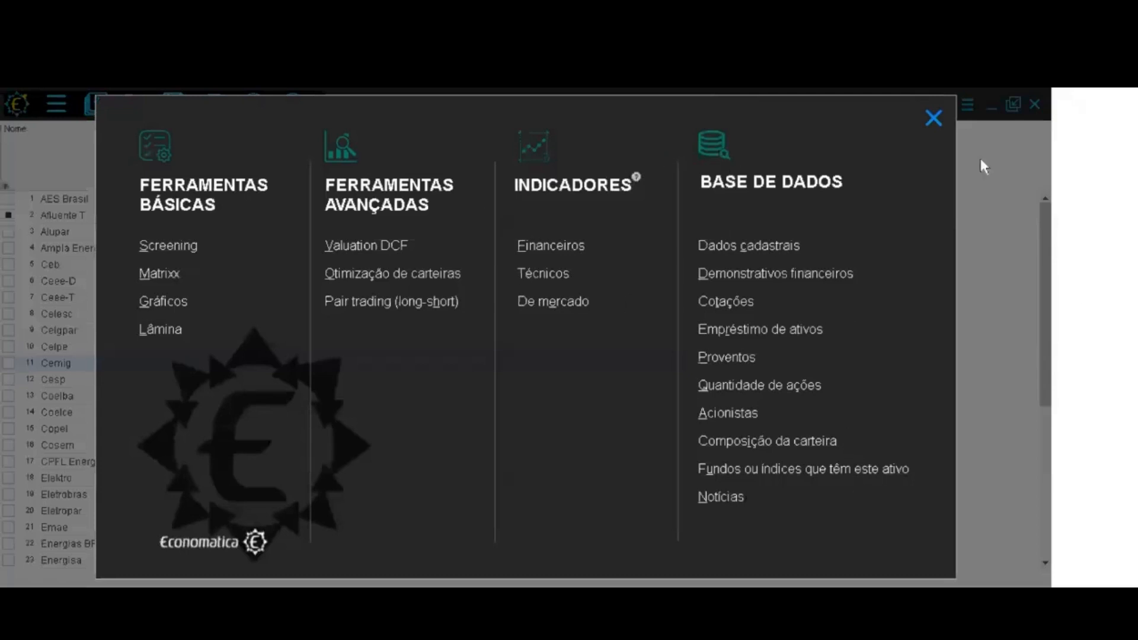
pyautogui.click(934, 115)
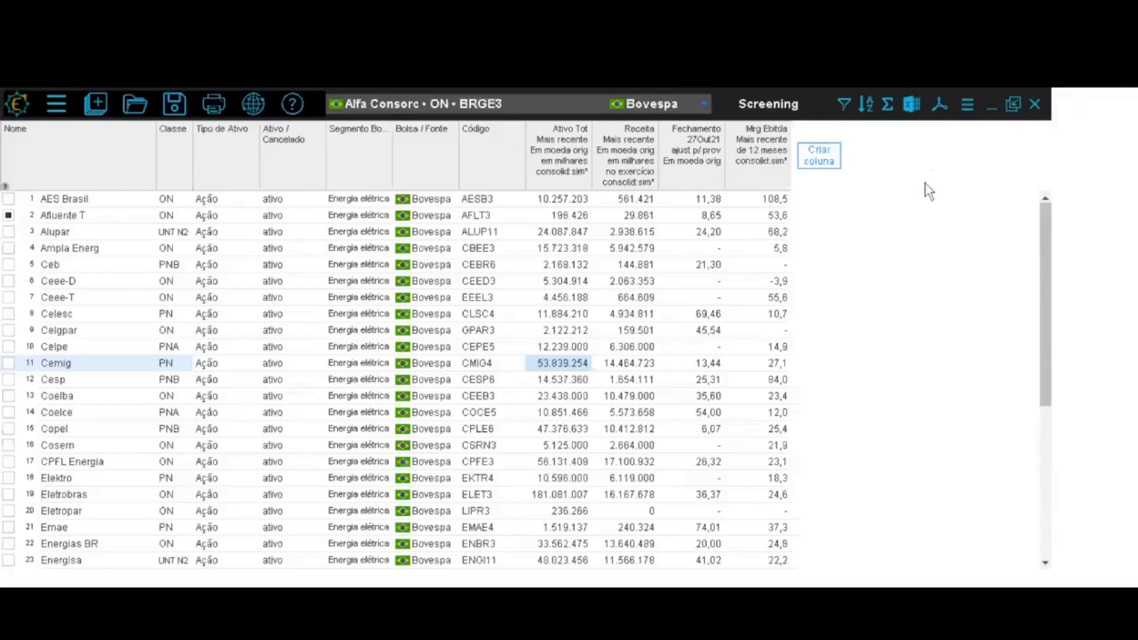
# Start a new column with Valor de Mercado $ from indicadores de mercado and view its advanced parameters
pyautogui.click(830, 173)
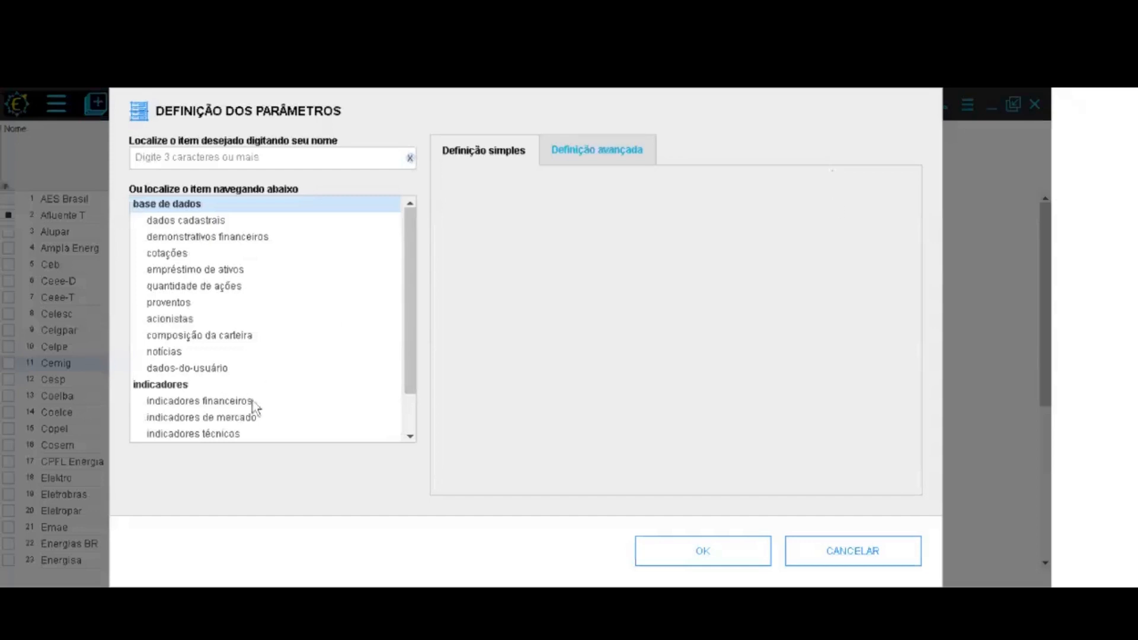
pyautogui.click(247, 421)
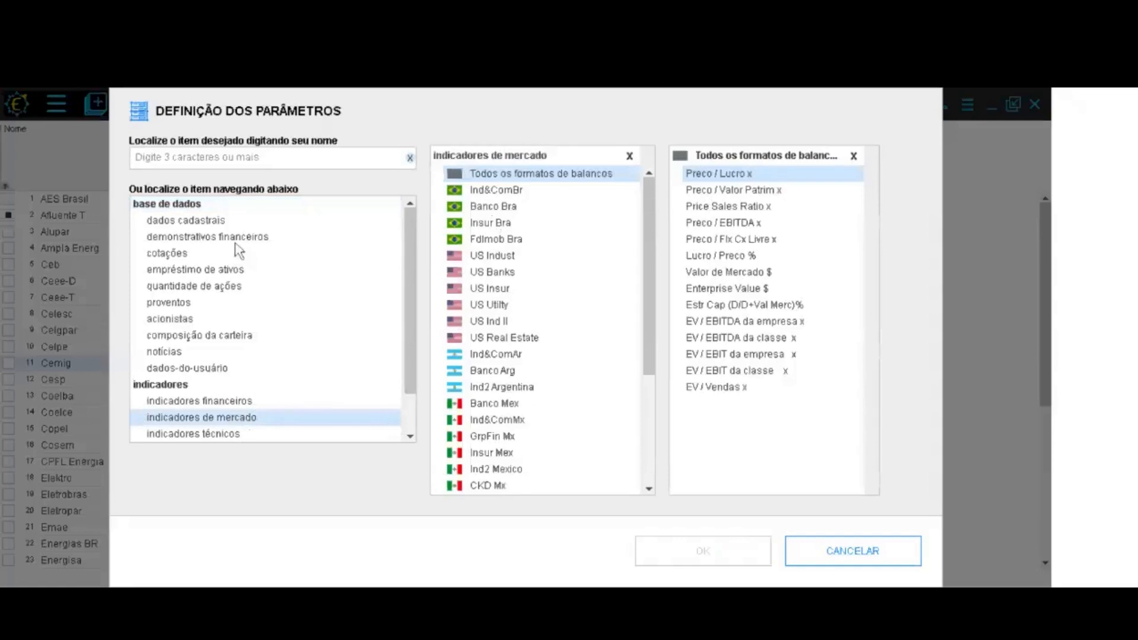
pyautogui.doubleClick(725, 273)
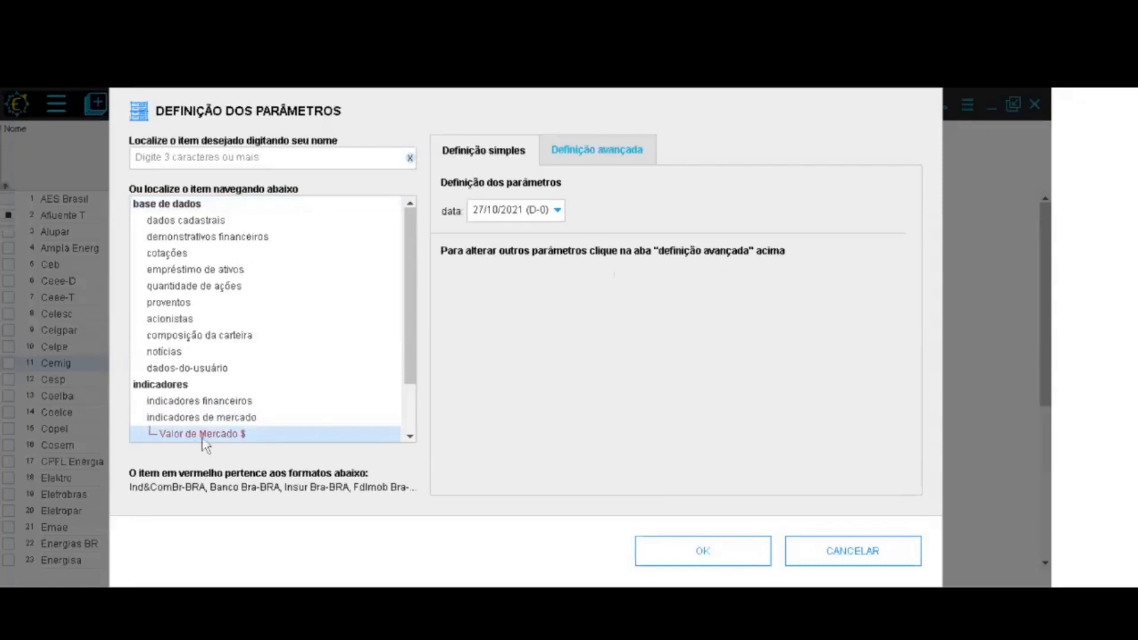
pyautogui.click(618, 163)
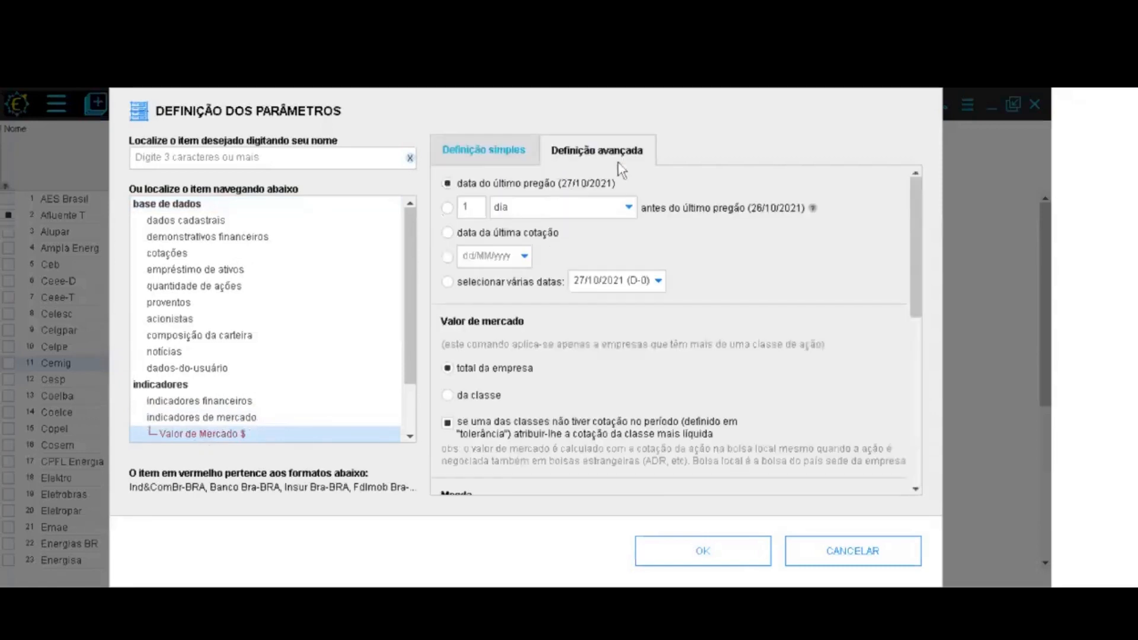
# Choose Lucro Bruto from demonstrativos financeiros for the new column instead and add it with the most recent data, no exercício
pyautogui.click(194, 249)
pyautogui.click(277, 239)
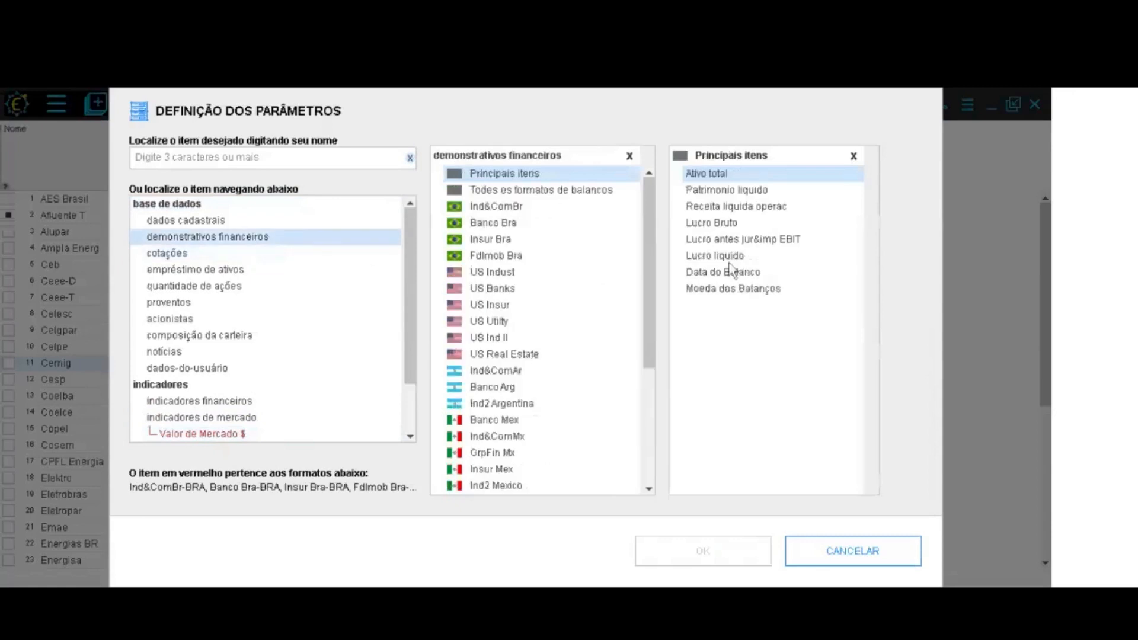
pyautogui.doubleClick(726, 224)
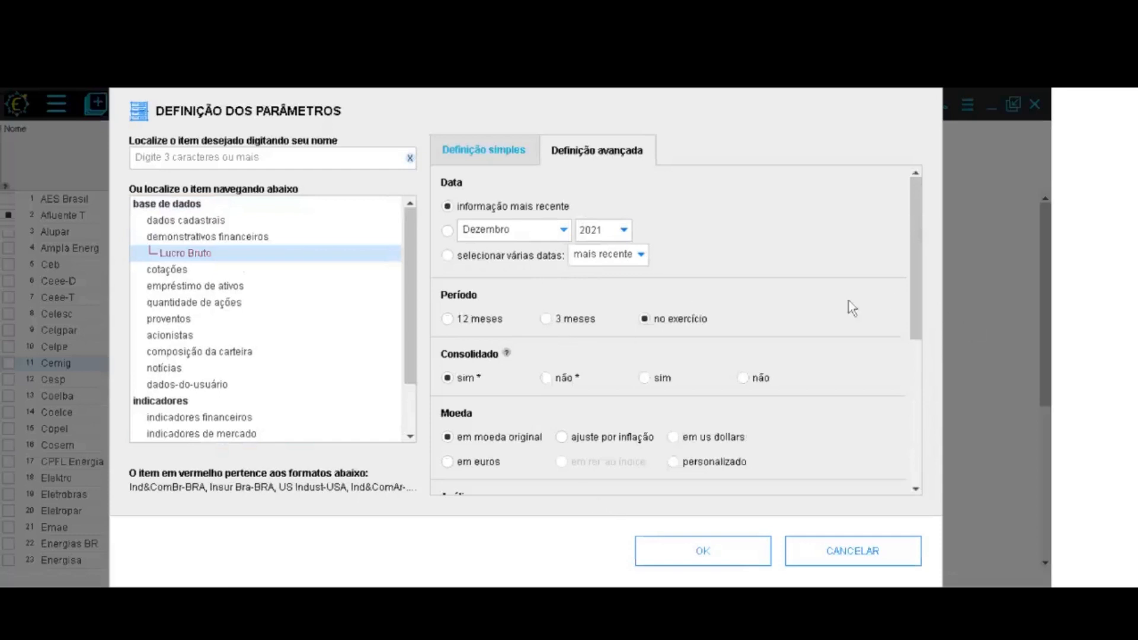
pyautogui.moveTo(918, 277); pyautogui.dragTo(912, 431)
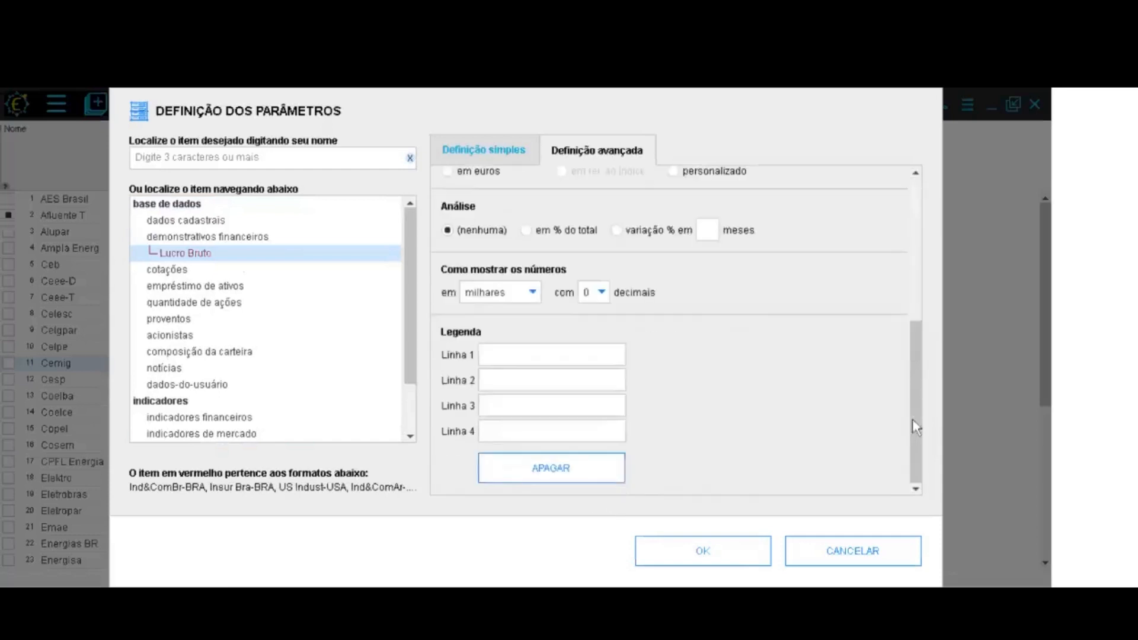
pyautogui.click(742, 554)
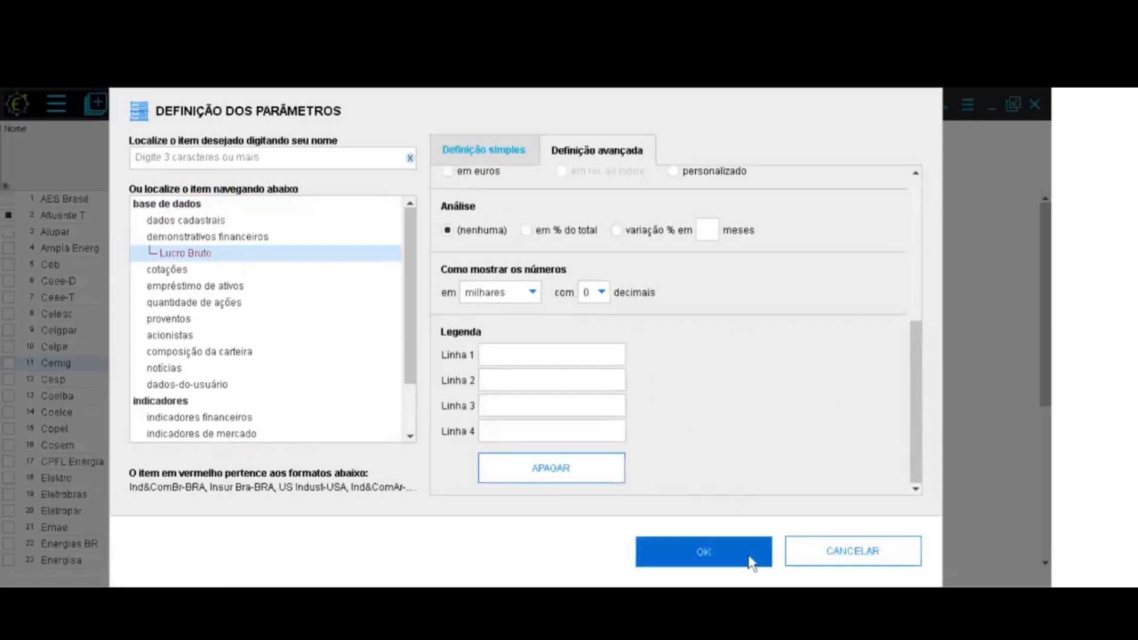
# Add a column with Retorno from indicadores técnicos, with the period set to no Mês
pyautogui.click(889, 157)
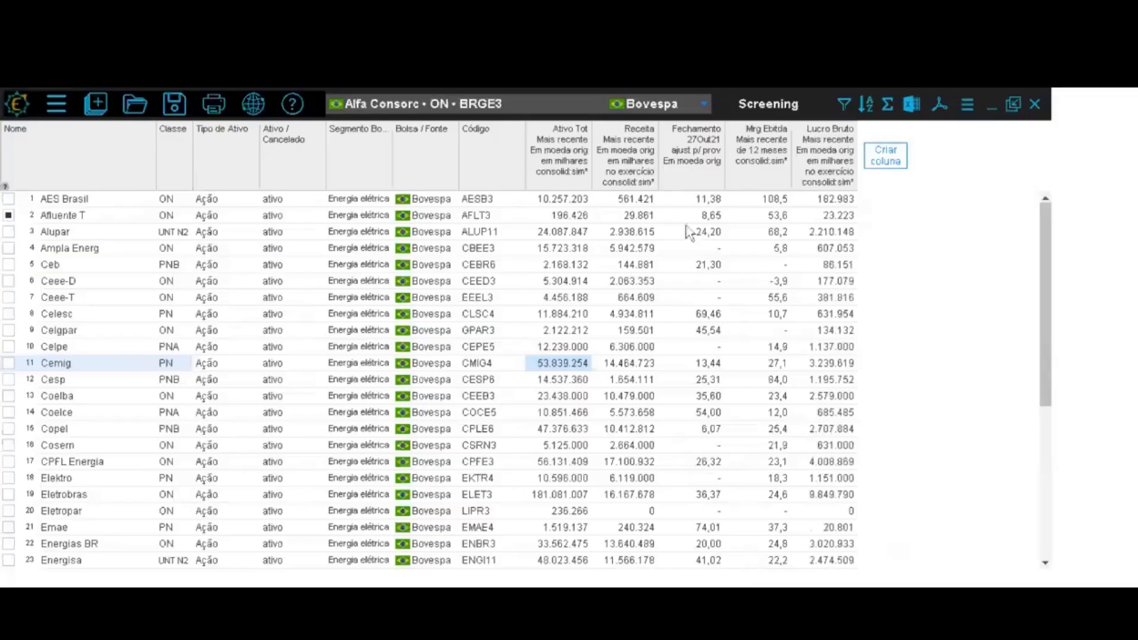
pyautogui.moveTo(412, 311); pyautogui.dragTo(413, 354)
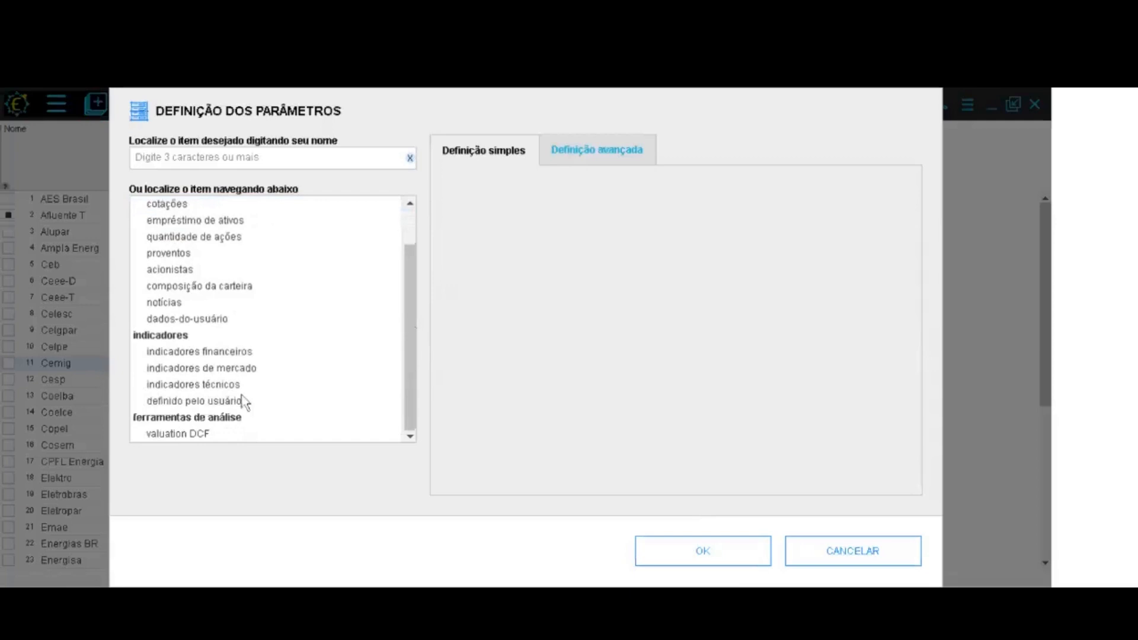
pyautogui.click(213, 385)
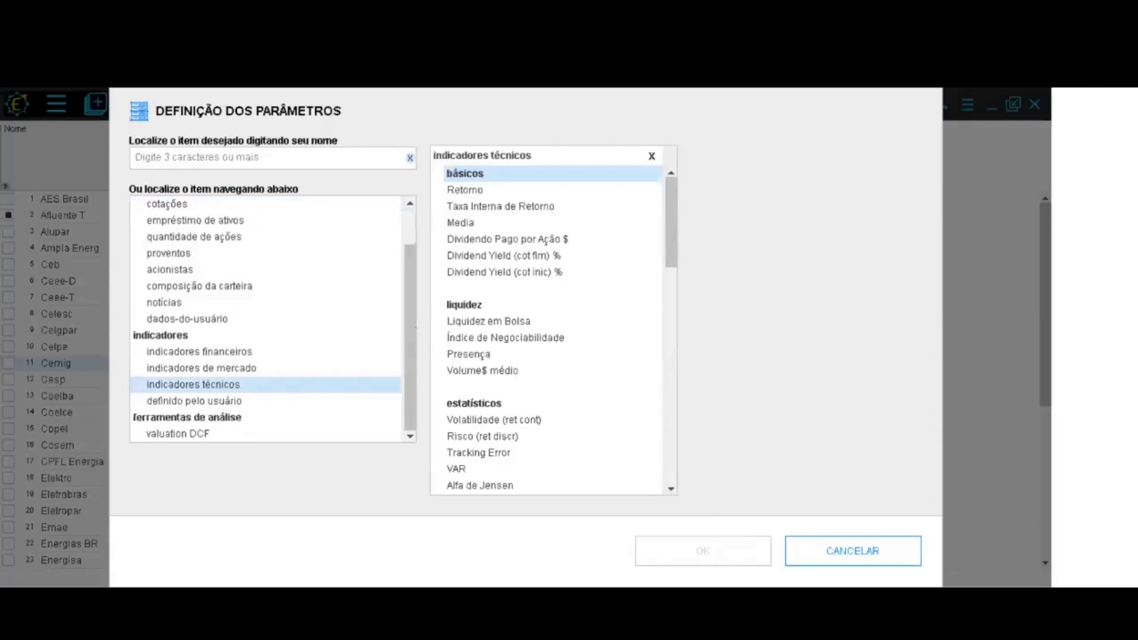
pyautogui.moveTo(672, 213); pyautogui.dragTo(679, 343)
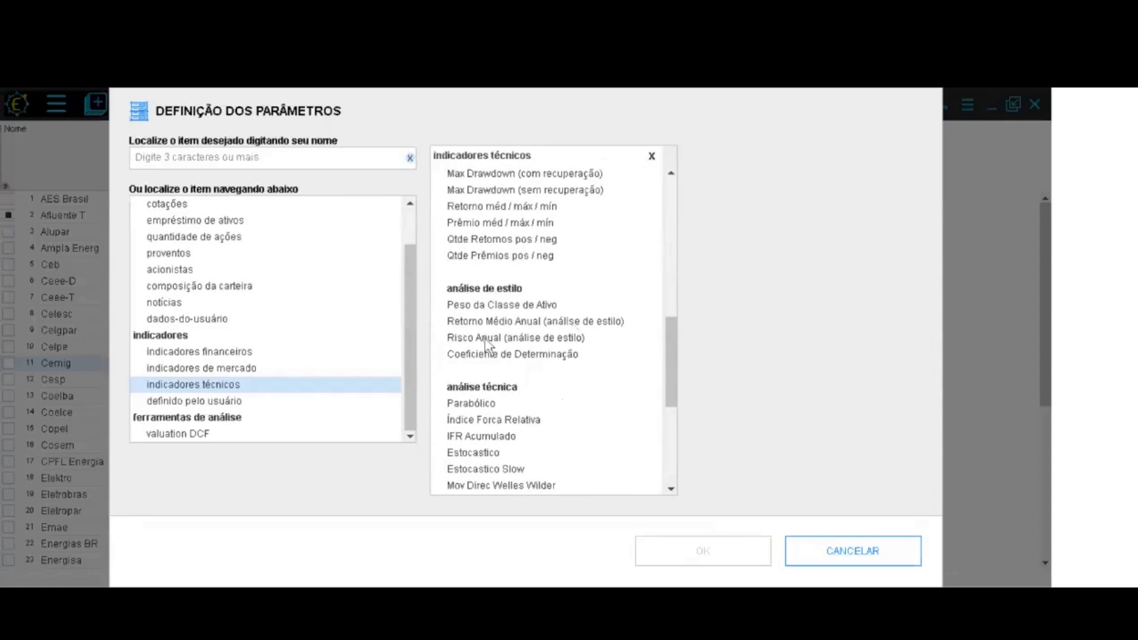
pyautogui.moveTo(671, 363); pyautogui.dragTo(670, 174)
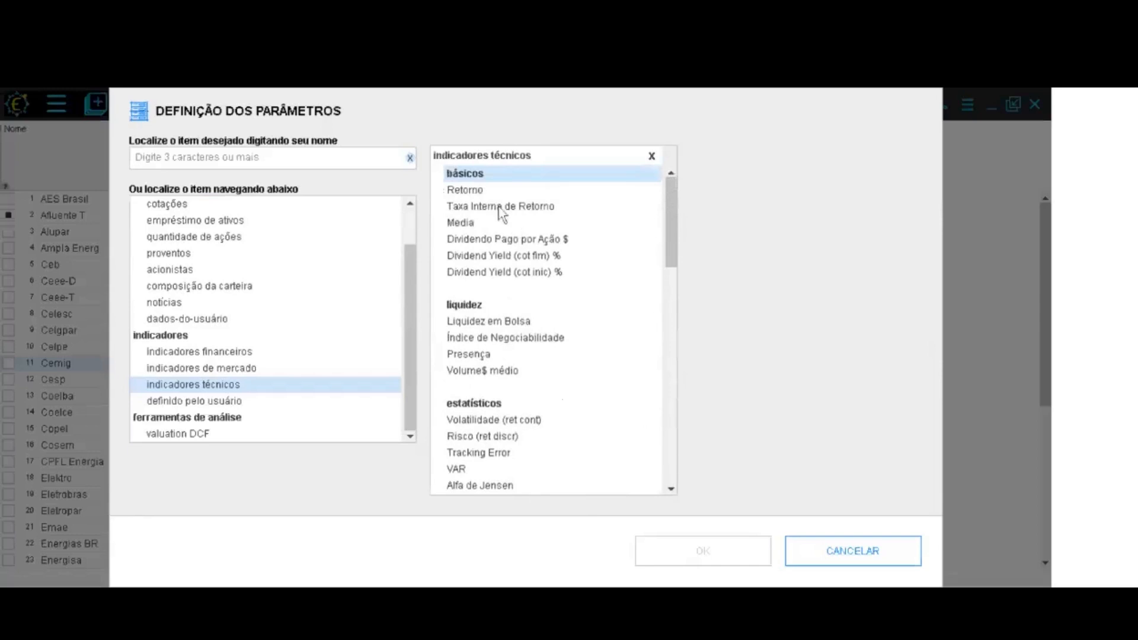
pyautogui.click(485, 190)
pyautogui.click(588, 155)
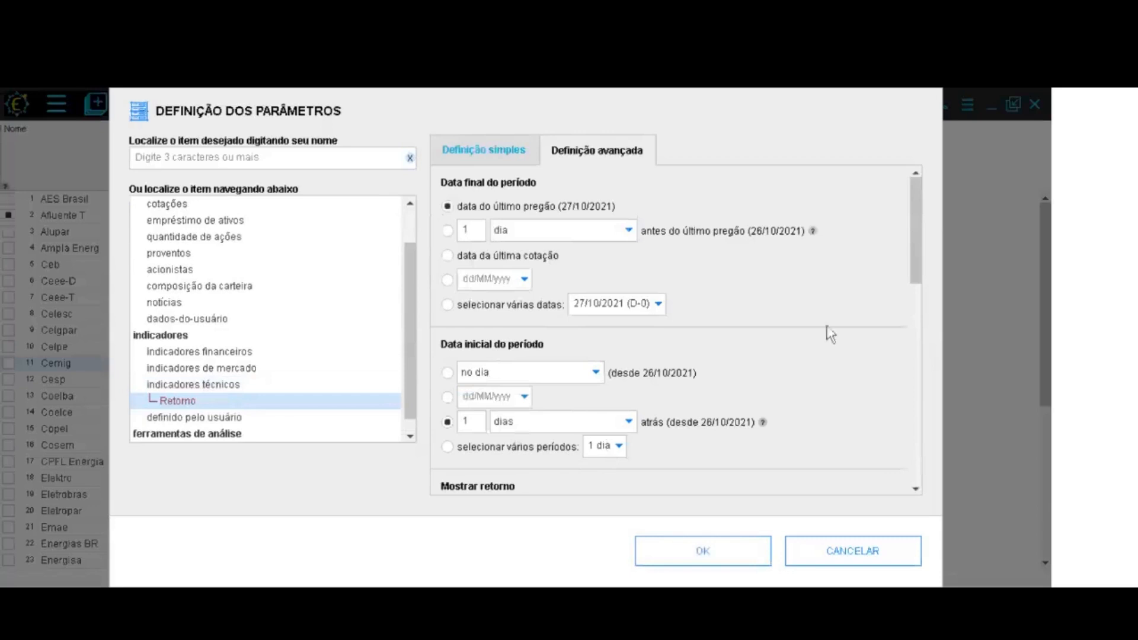
pyautogui.scroll(-3, 912, 268)
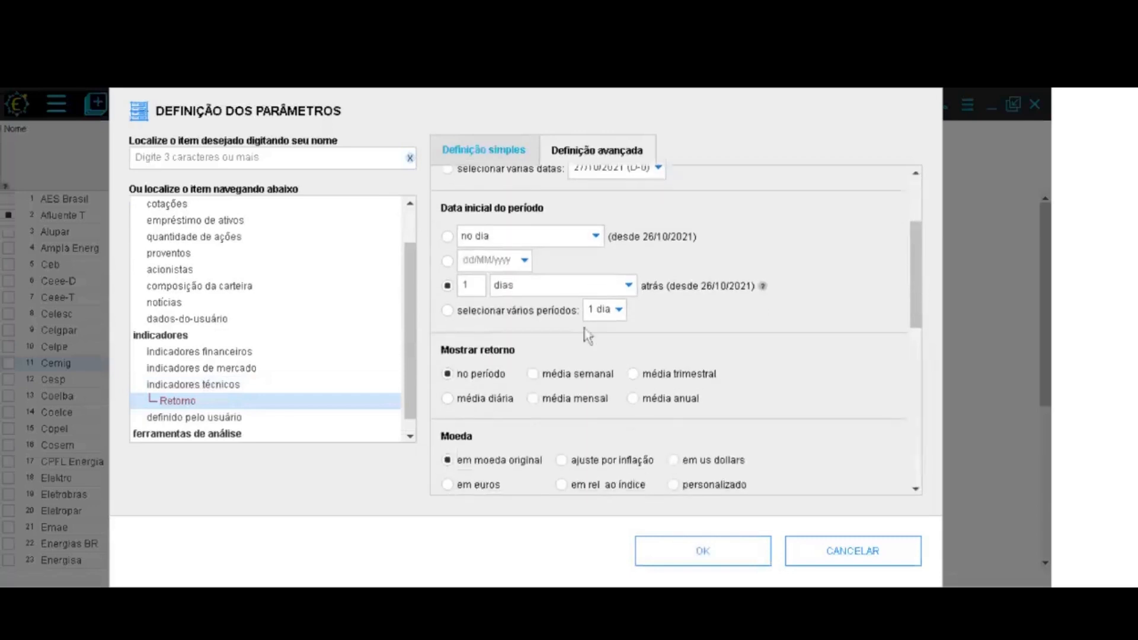
pyautogui.click(599, 309)
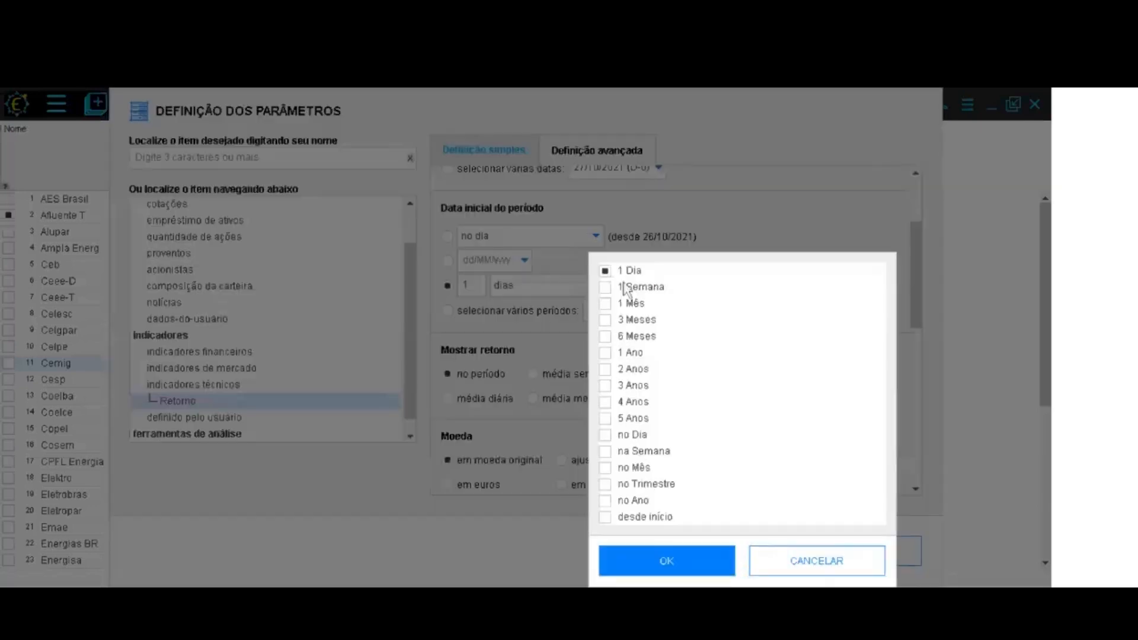
pyautogui.click(634, 468)
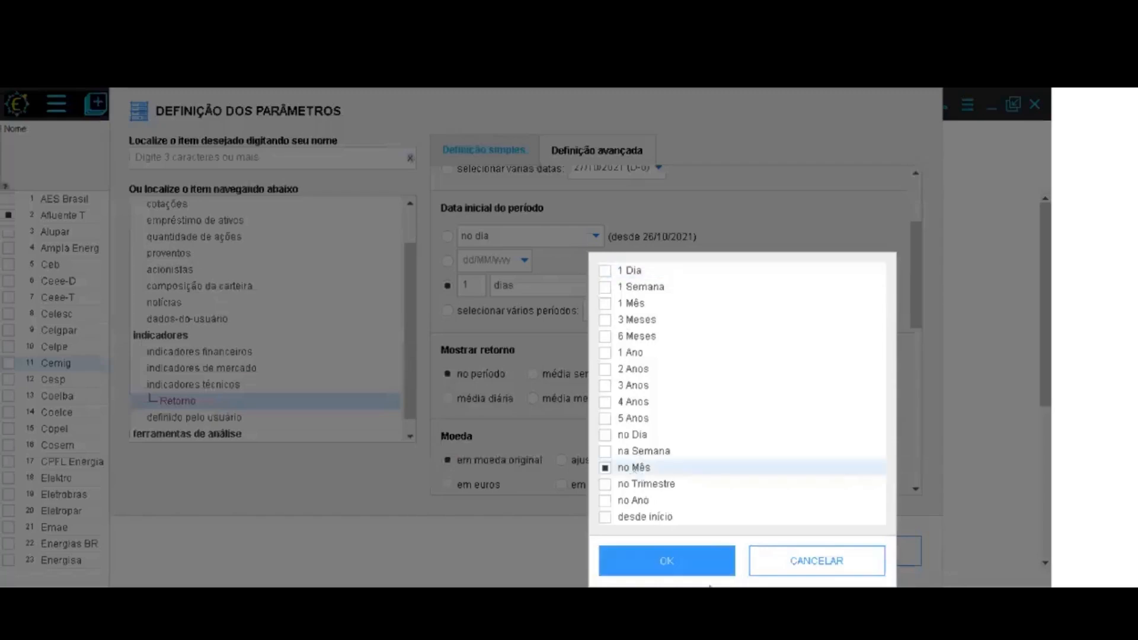
pyautogui.click(697, 573)
pyautogui.click(717, 550)
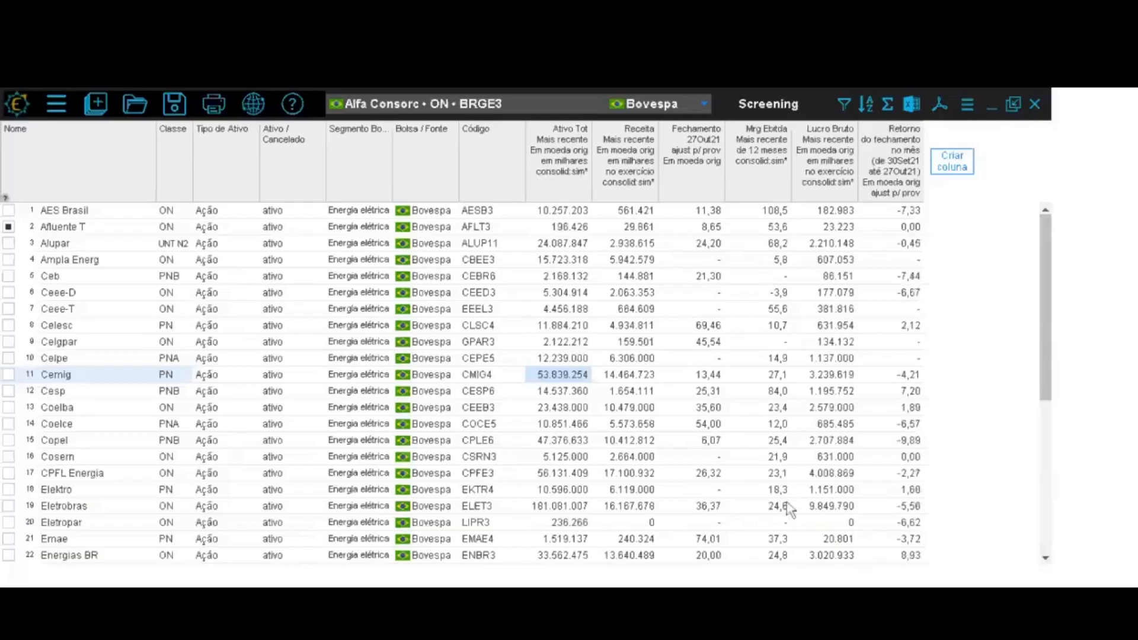
# Sort the list by the Retorno column from highest to lowest and select the first company
pyautogui.rightClick(909, 180)
pyautogui.click(953, 315)
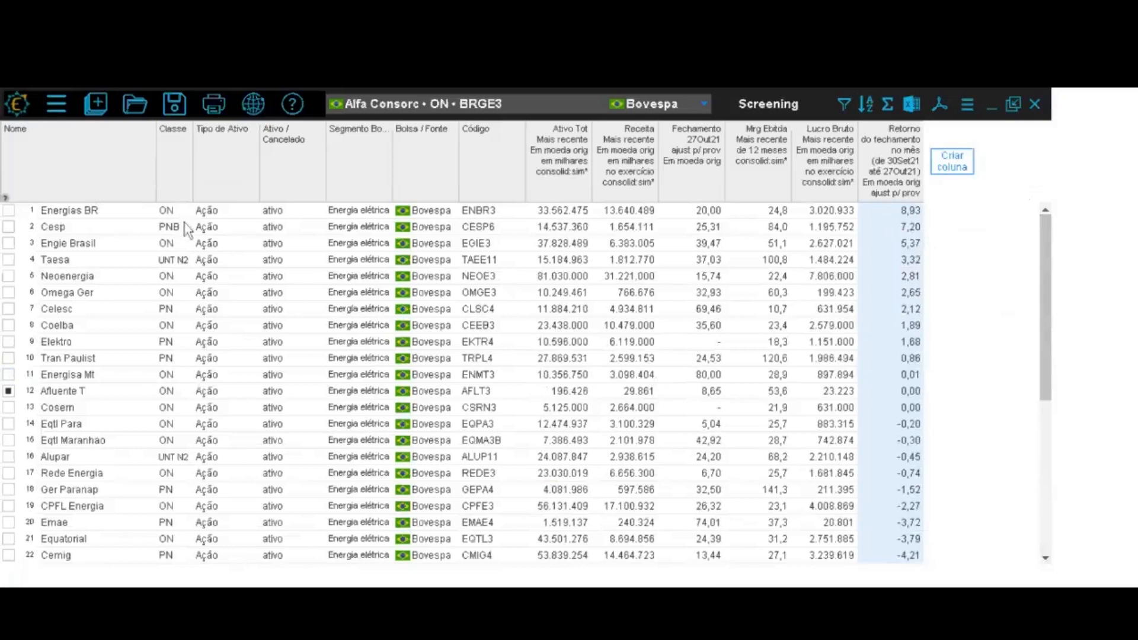
pyautogui.click(59, 212)
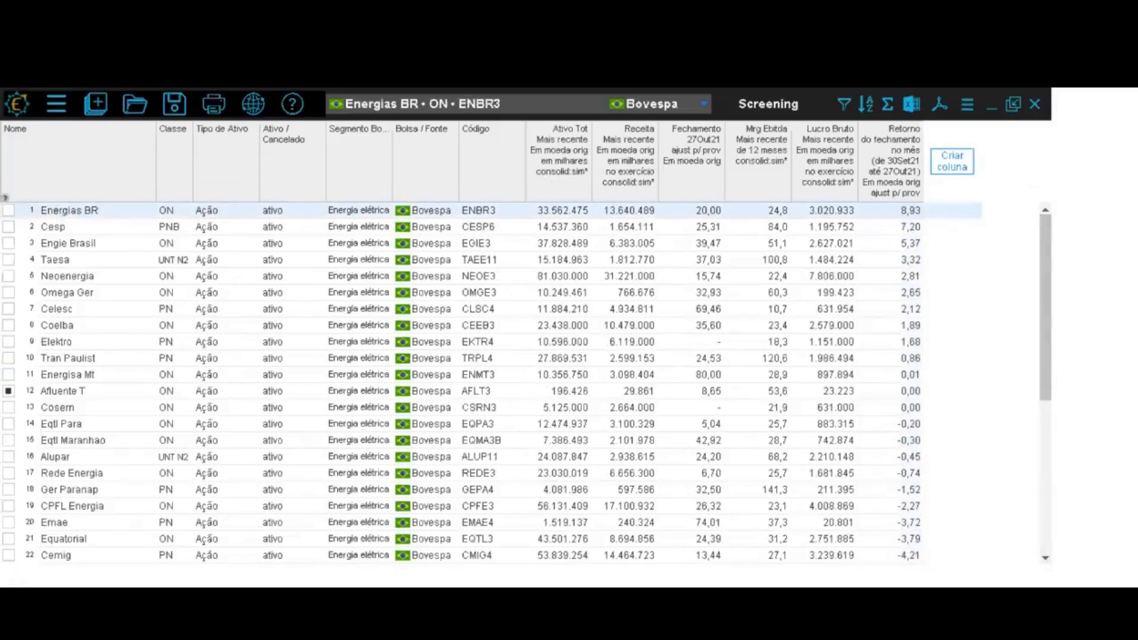
# Add a column with Máximo da série from indicadores técnicos, with the period set to 6 meses, and check its advanced parameters
pyautogui.click(952, 165)
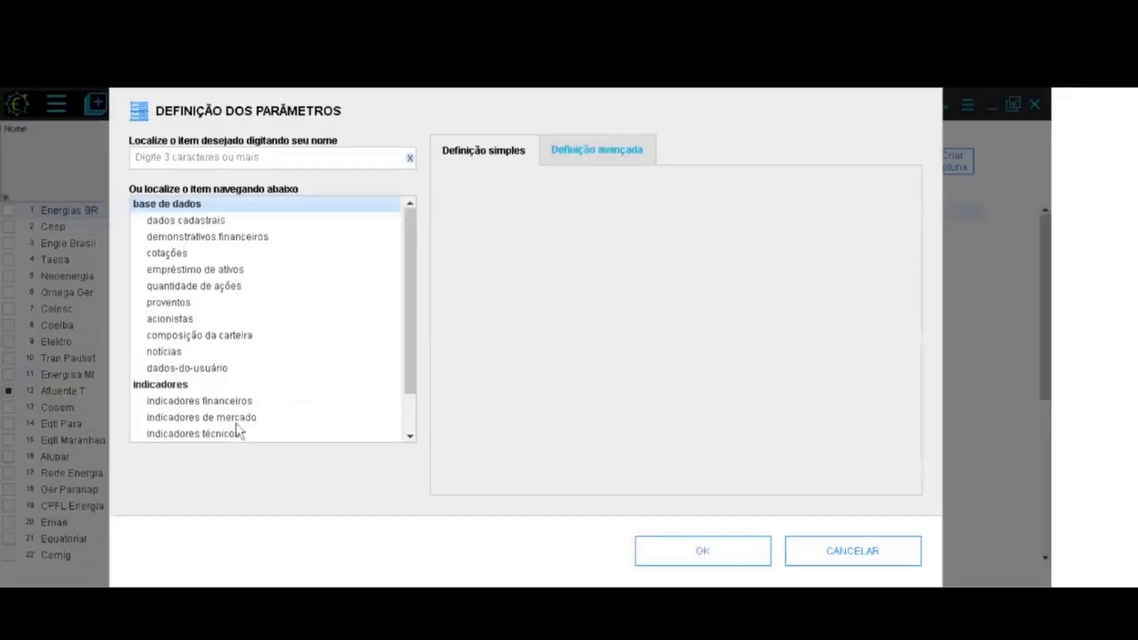
pyautogui.click(235, 433)
pyautogui.scroll(-5, 673, 299)
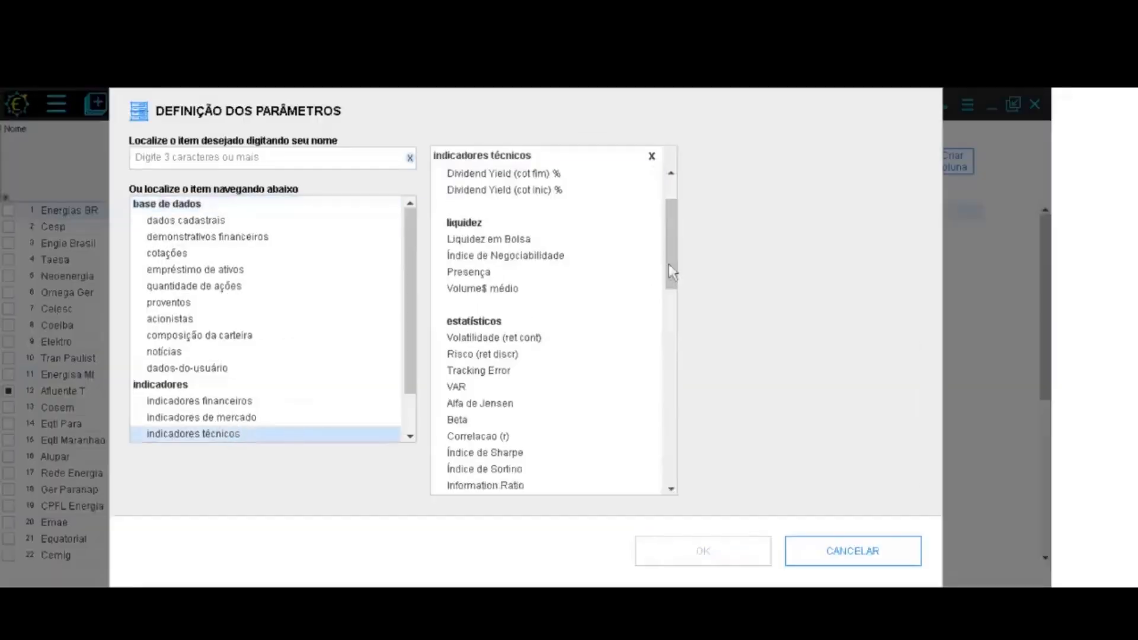
pyautogui.click(498, 388)
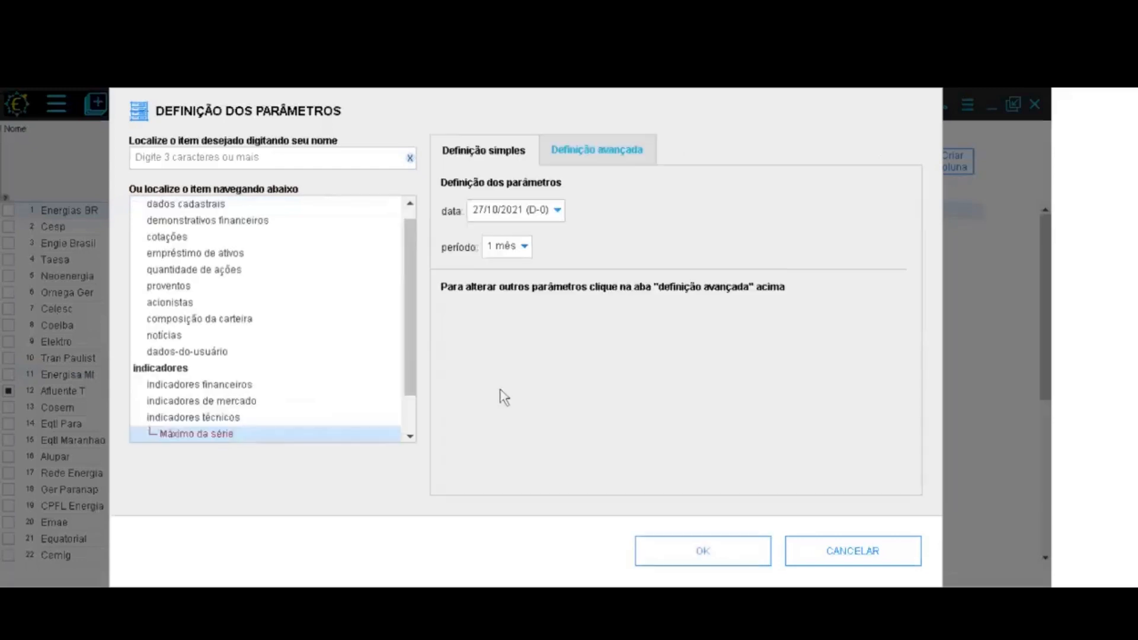
pyautogui.click(524, 247)
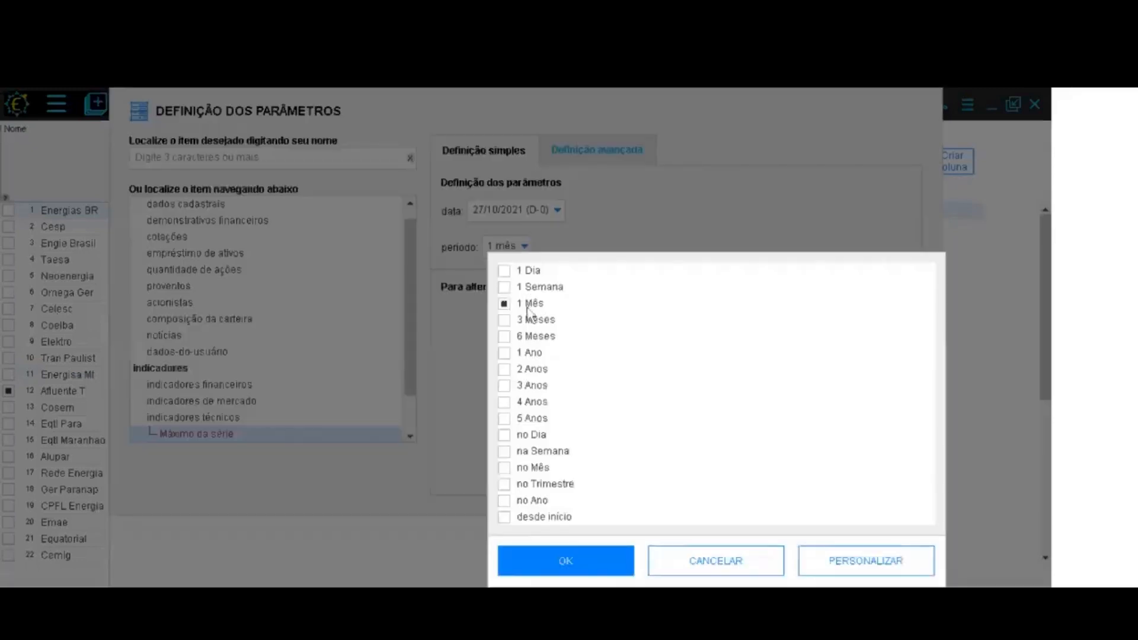
pyautogui.click(536, 336)
pyautogui.click(600, 561)
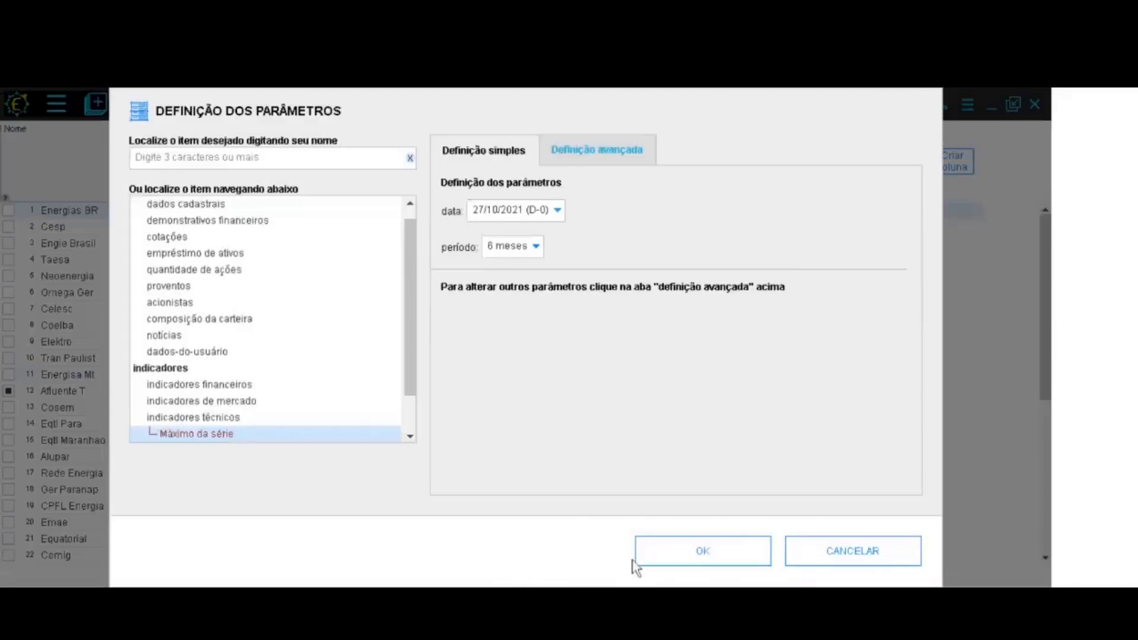
pyautogui.click(606, 153)
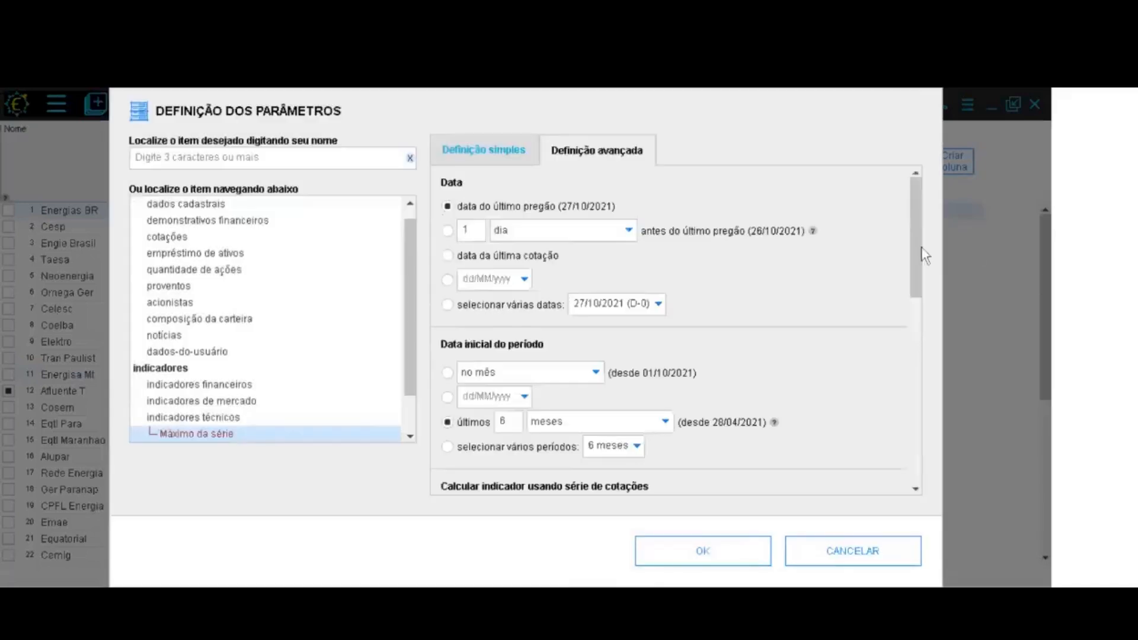
pyautogui.moveTo(923, 250); pyautogui.dragTo(910, 382)
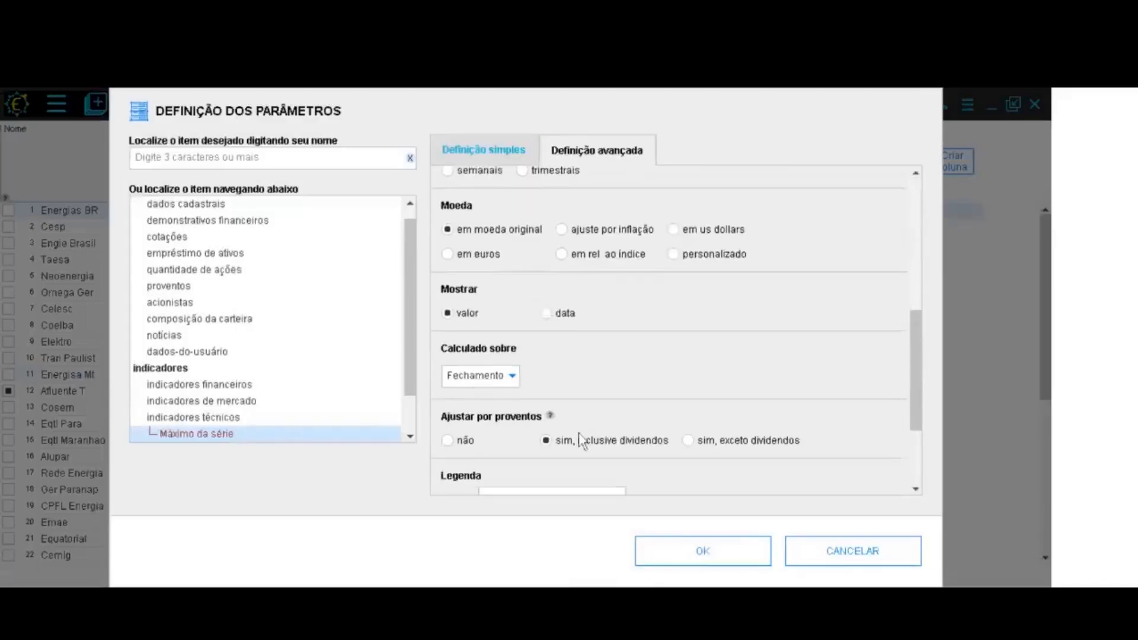
pyautogui.click(715, 549)
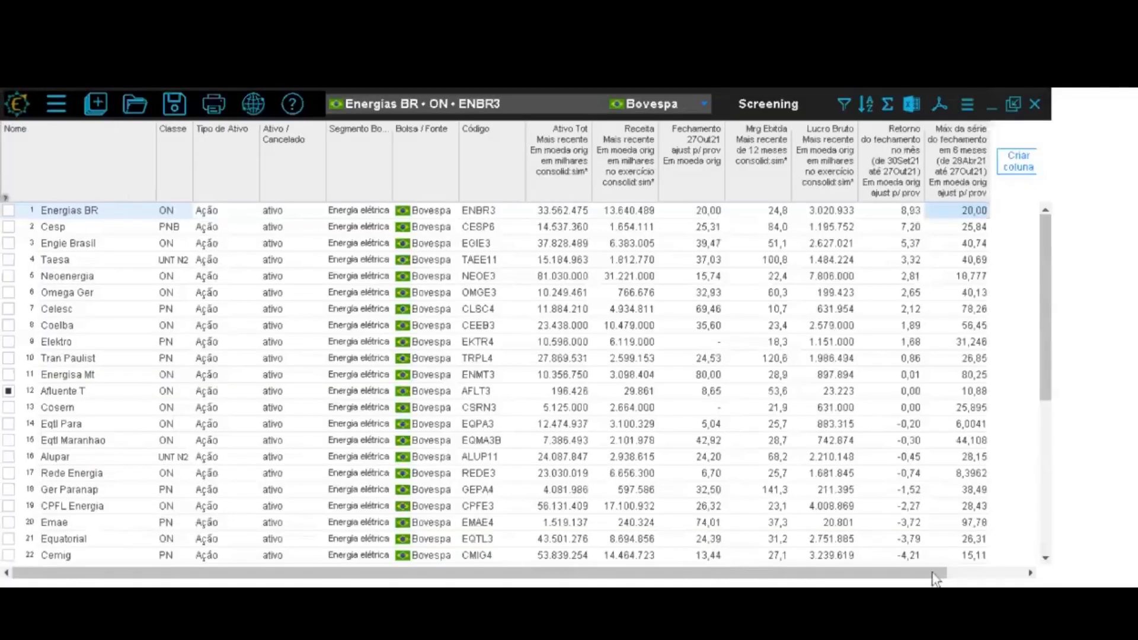
# Start a new column with the user-defined indicador do usuário and begin its formula as =(H/, using the Fechamento column as numerator
pyautogui.click(967, 574)
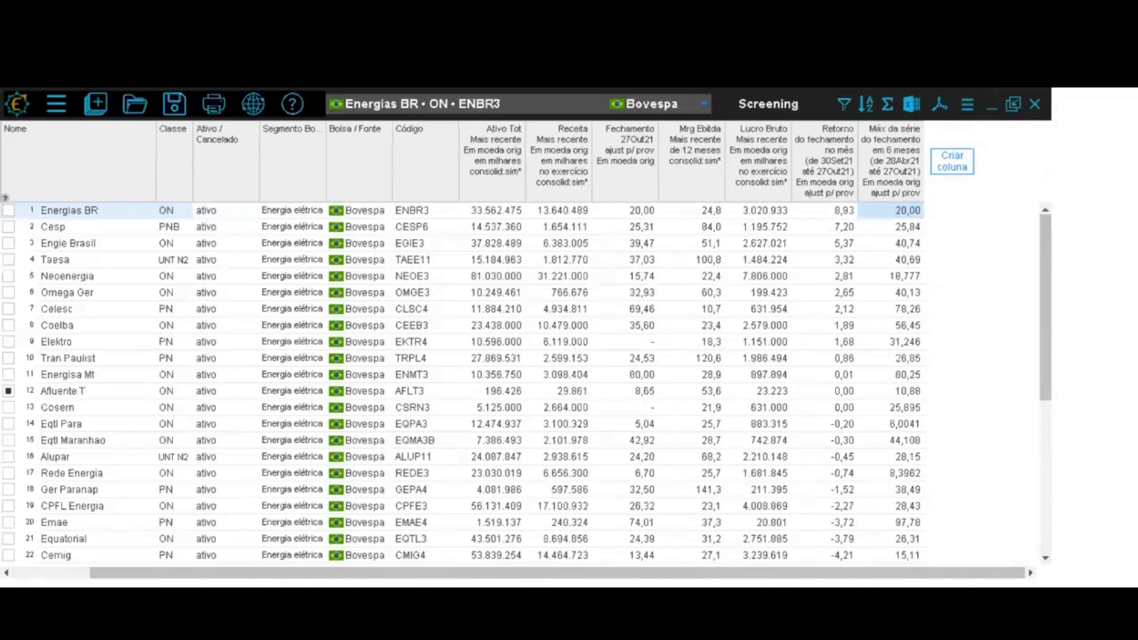
pyautogui.click(950, 170)
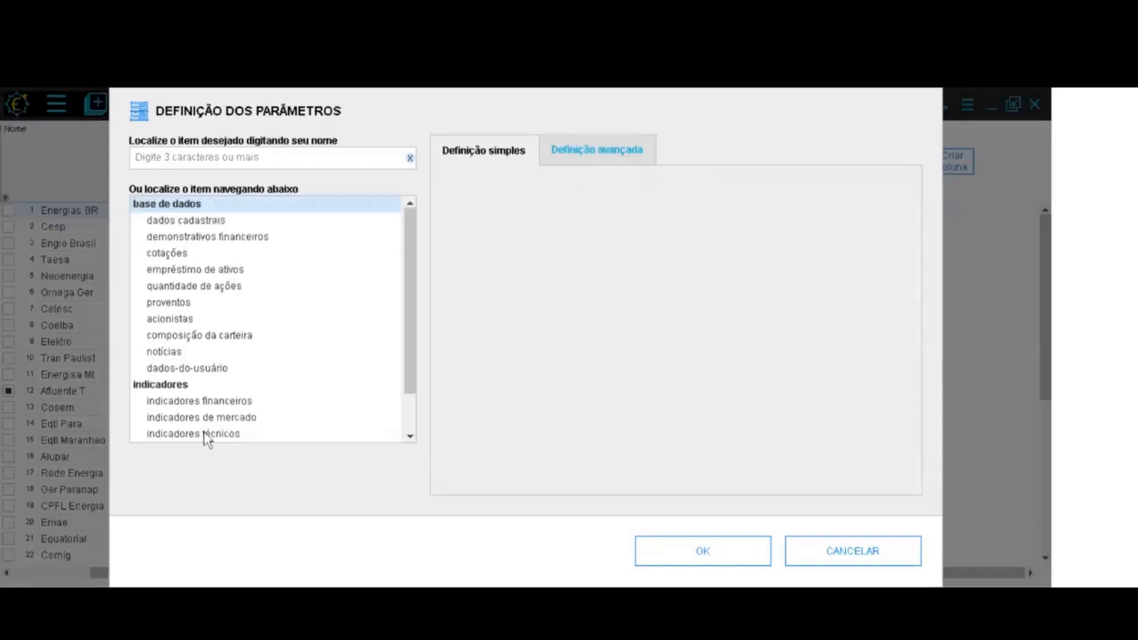
pyautogui.scroll(-1, 412, 386)
pyautogui.click(196, 401)
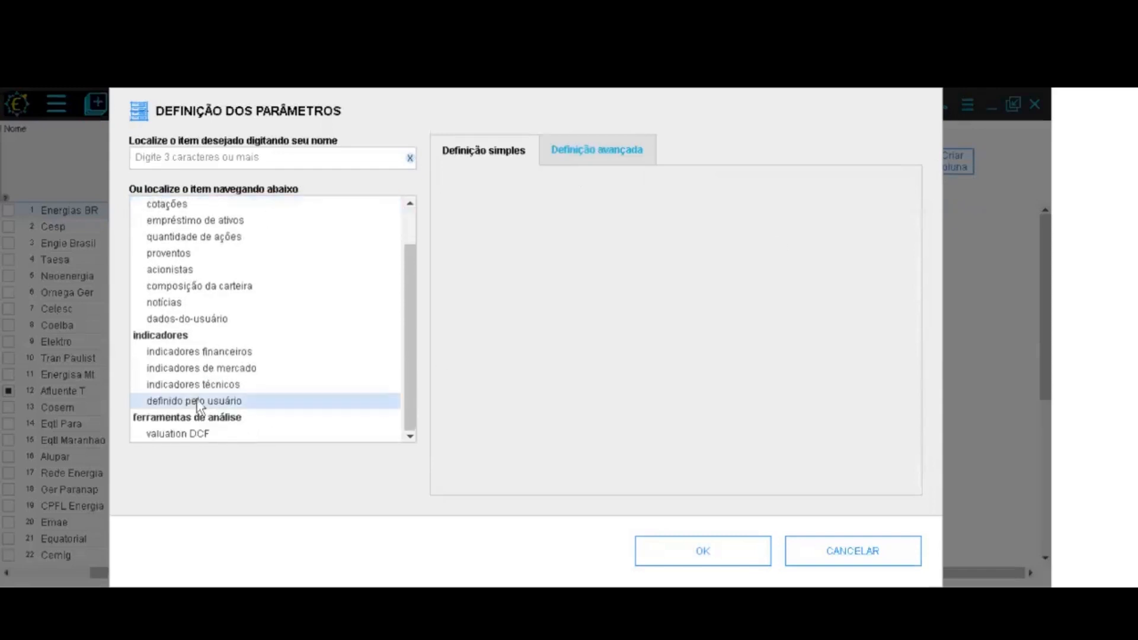
pyautogui.click(474, 174)
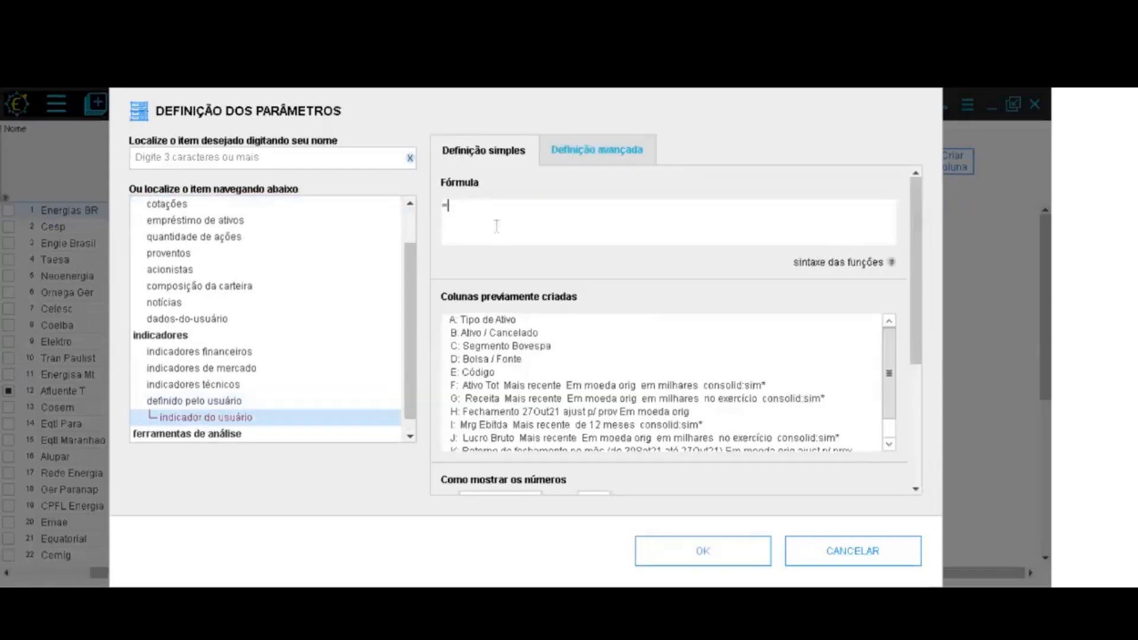
pyautogui.write('(H/')
pyautogui.click(483, 412)
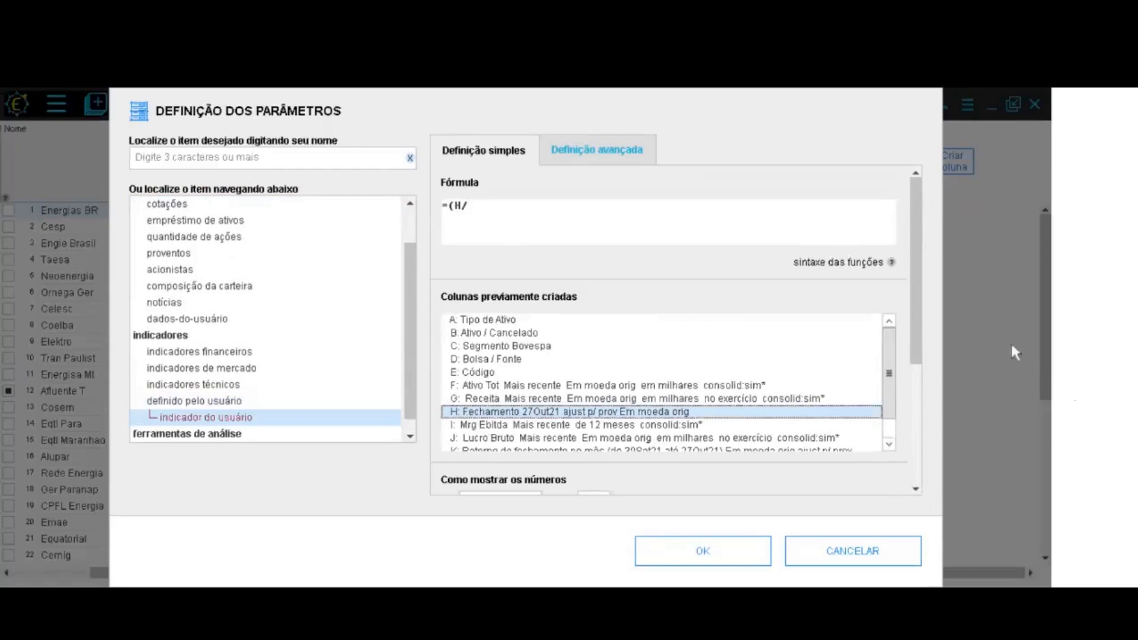
# Look up the letter of the Máx da série column, complete the formula as =(H/L)*100 and add the indicator column
pyautogui.scroll(-3, 919, 310)
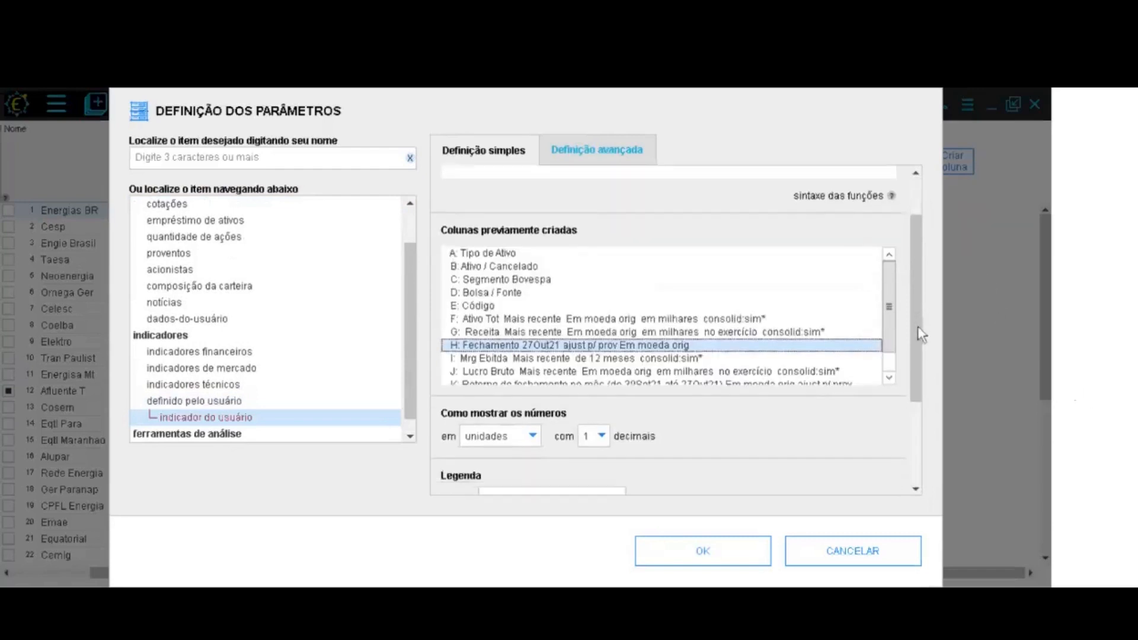
pyautogui.scroll(-2, 893, 332)
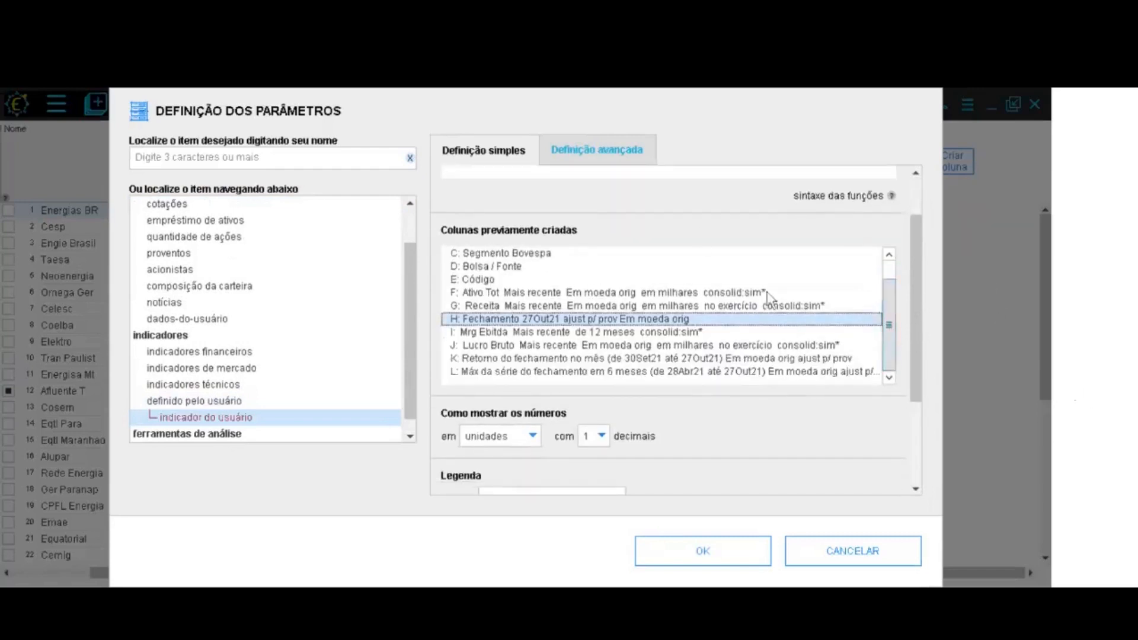
pyautogui.scroll(1, 770, 300)
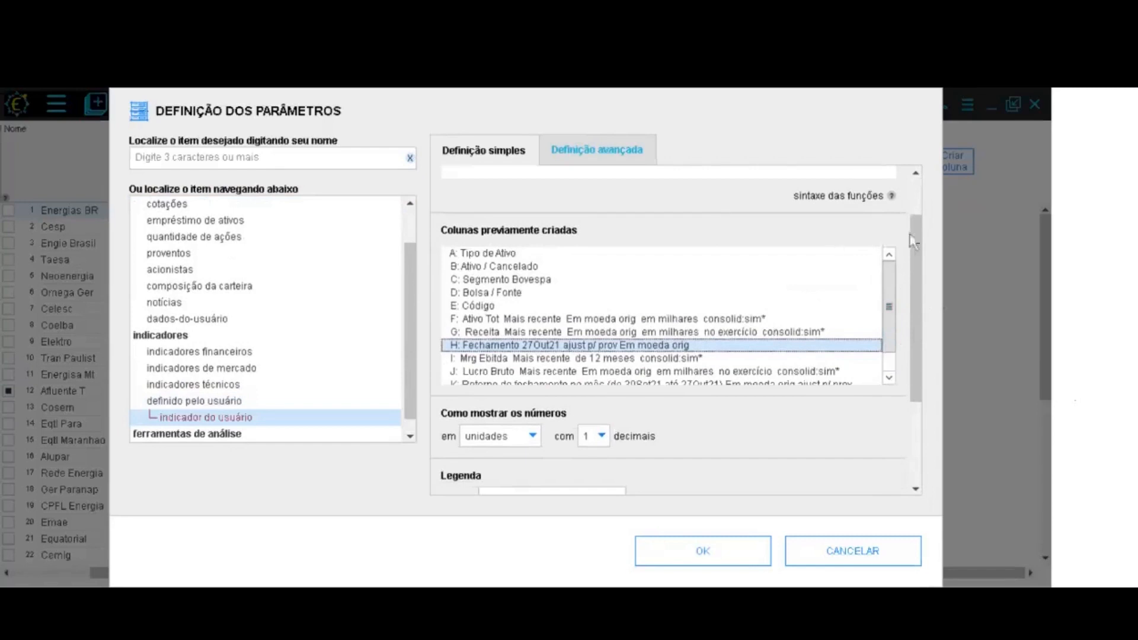
pyautogui.scroll(3, 915, 242)
pyautogui.click(671, 222)
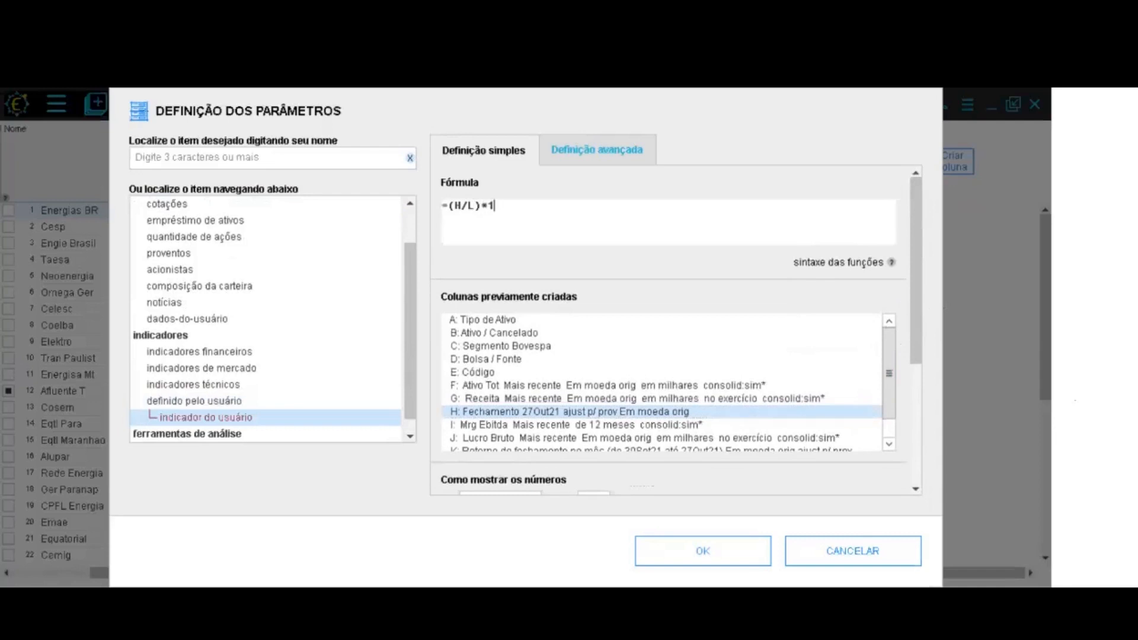
pyautogui.click(755, 543)
# Sort the list by the Indicador 1 column from highest to lowest and compare the first company's Fechamento and Máx da série values
pyautogui.rightClick(964, 177)
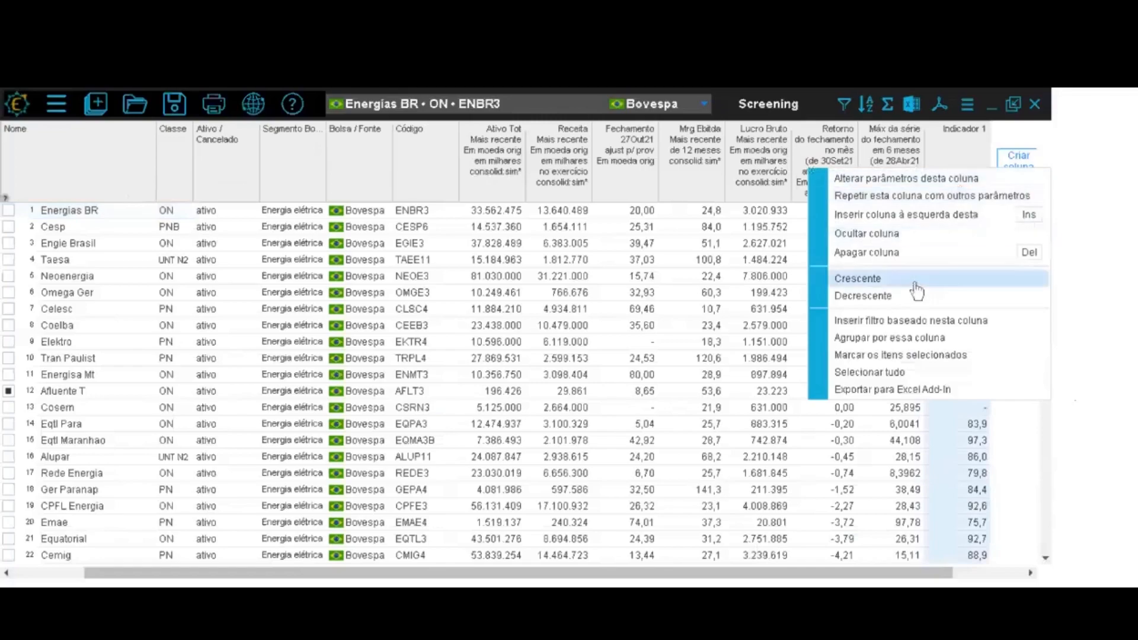
pyautogui.click(926, 296)
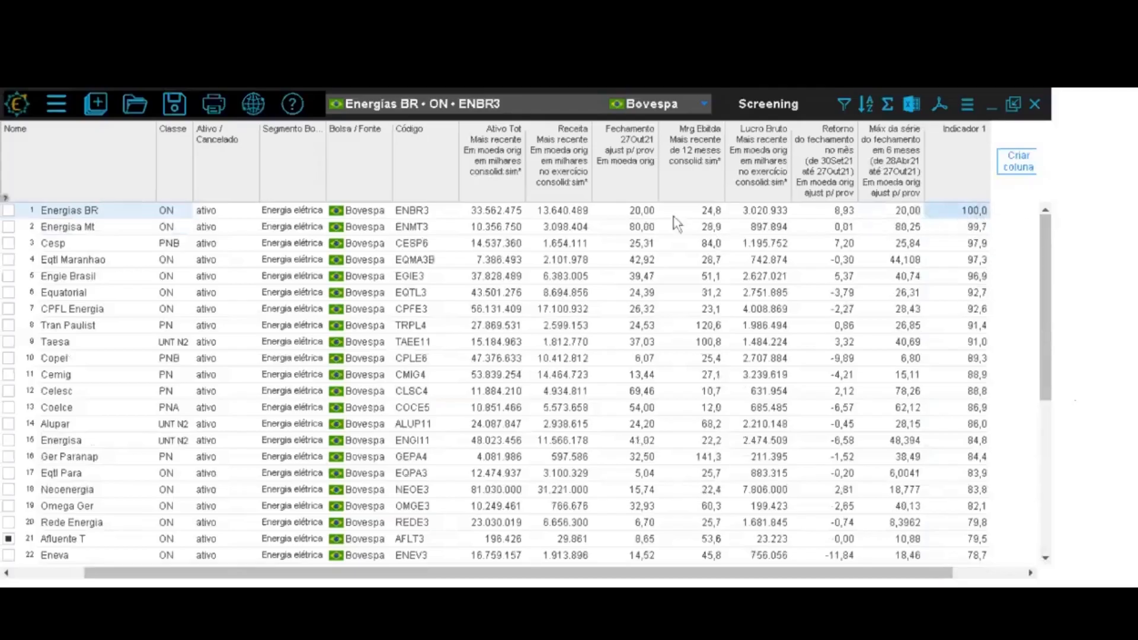
pyautogui.click(640, 212)
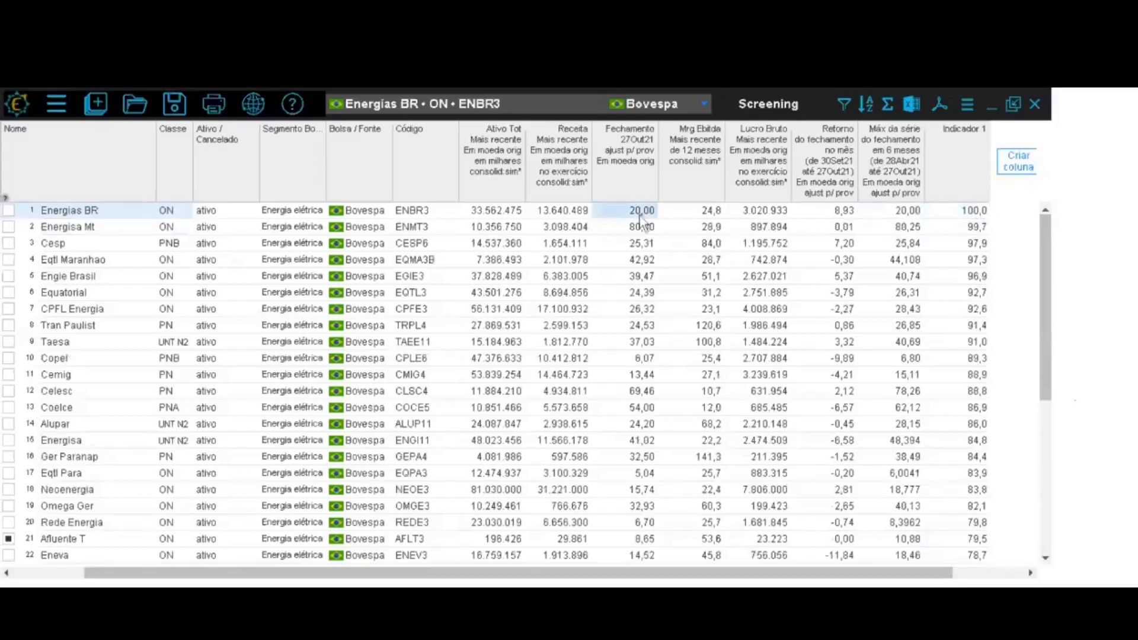
pyautogui.click(917, 215)
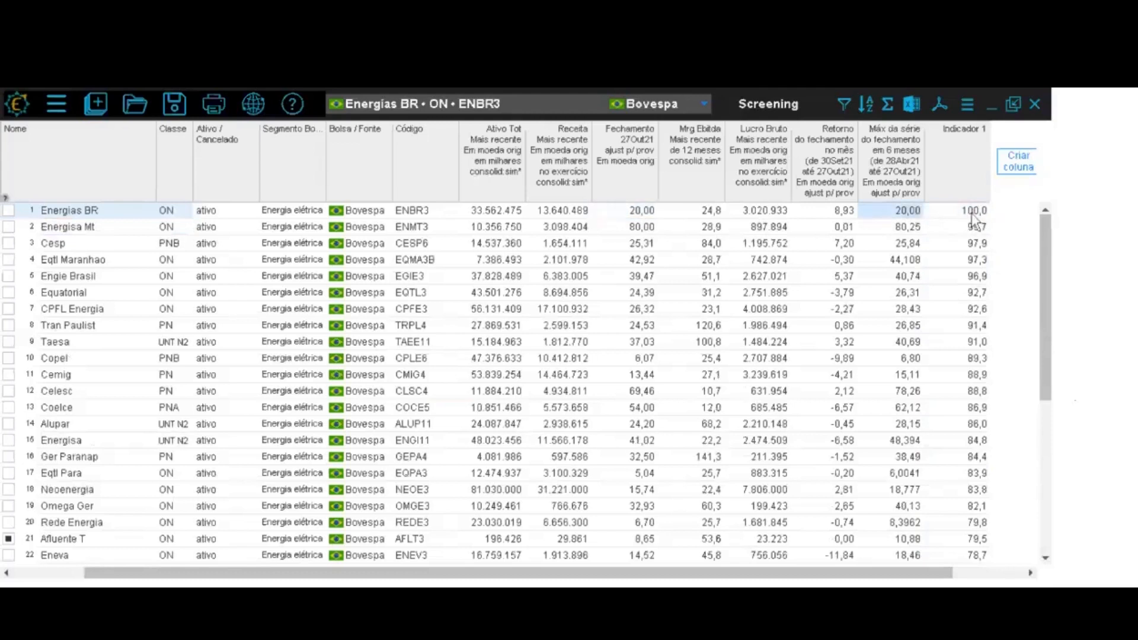
# Open the pre-formatted general chart Básico de cotações em linha in a new window and maximize it
pyautogui.click(102, 99)
pyautogui.click(160, 300)
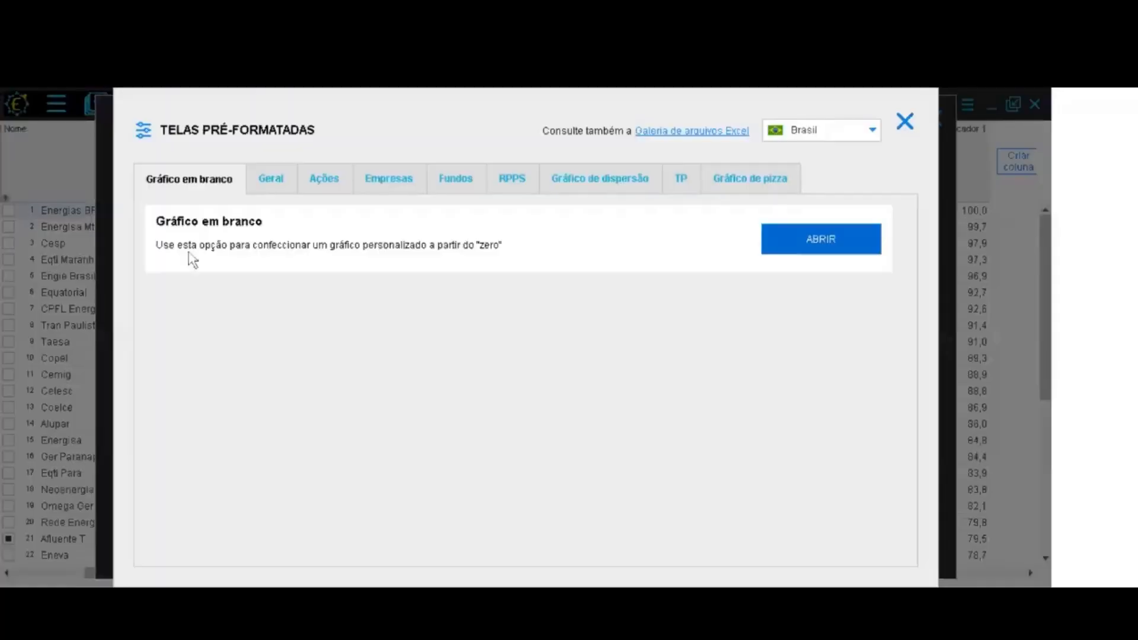
pyautogui.click(272, 185)
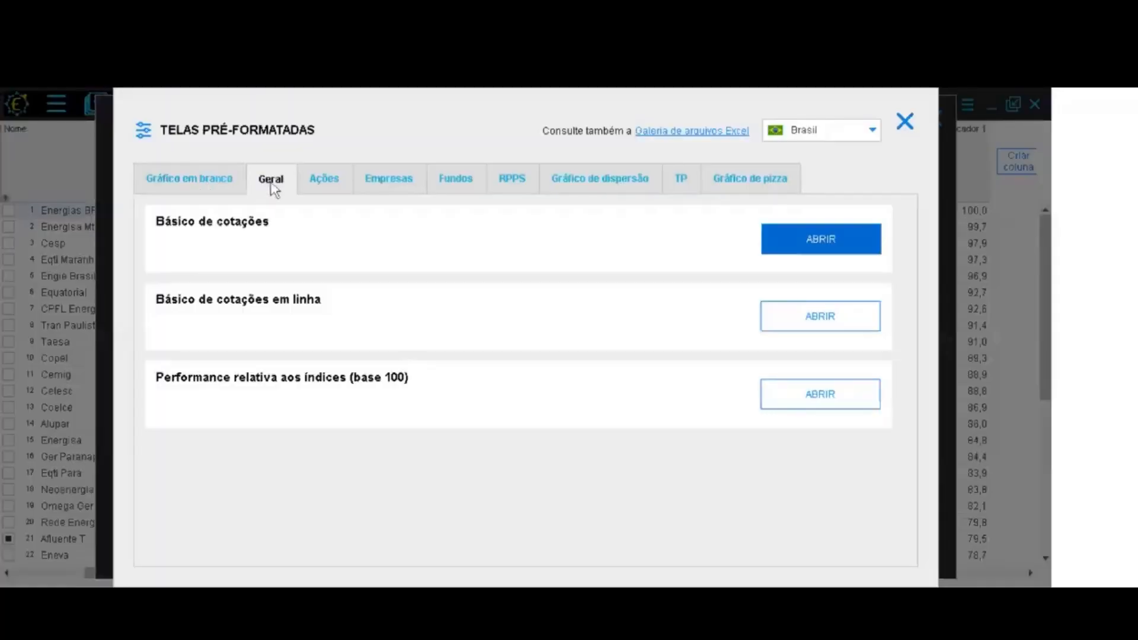
pyautogui.click(836, 316)
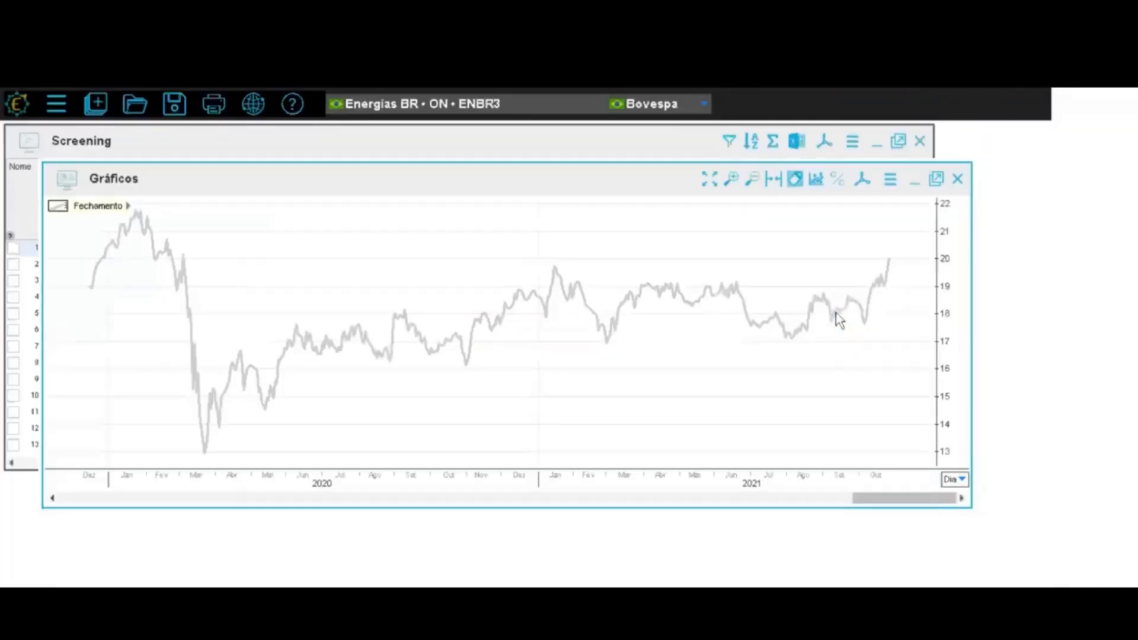
pyautogui.click(937, 179)
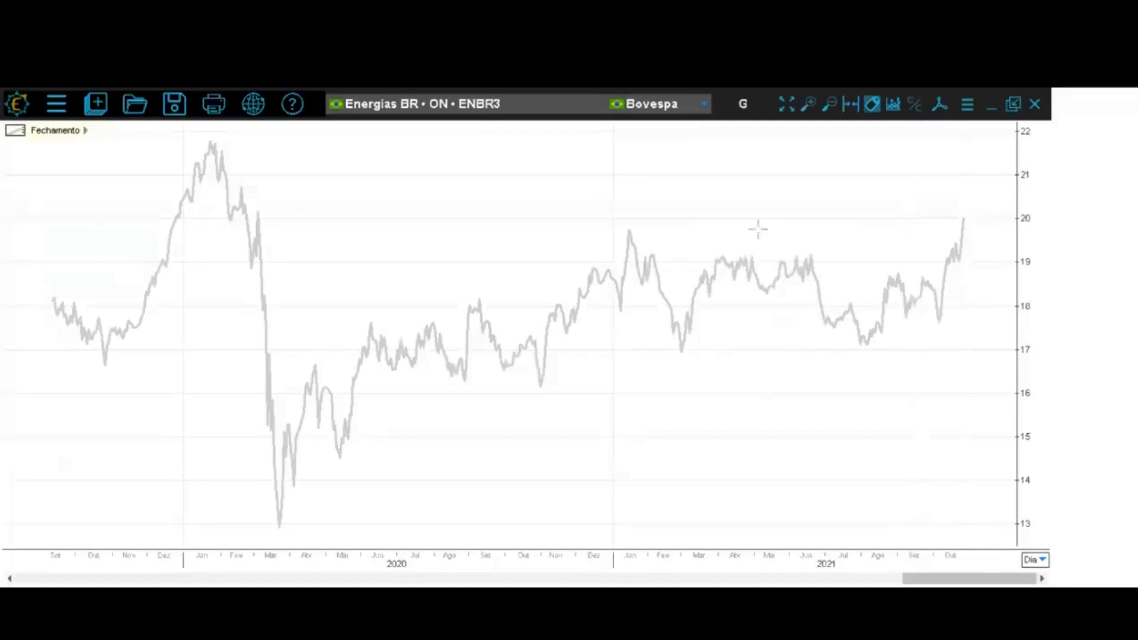
# Set the chart's initial date to 6 meses atrás and fit the closing price series to the window's width
pyautogui.click(967, 105)
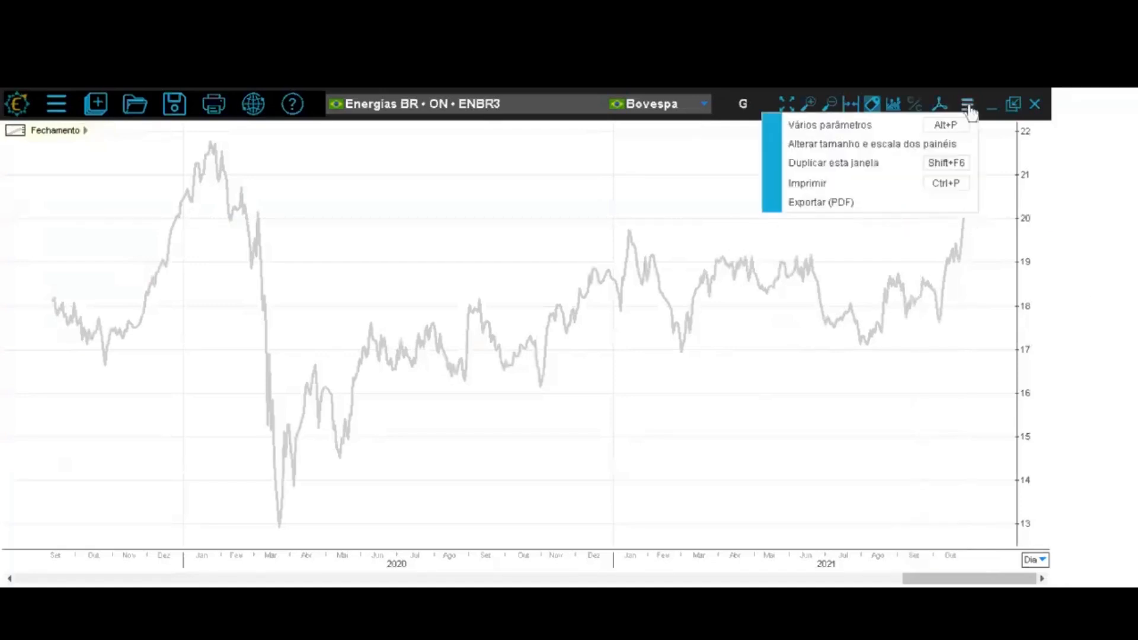
pyautogui.click(883, 129)
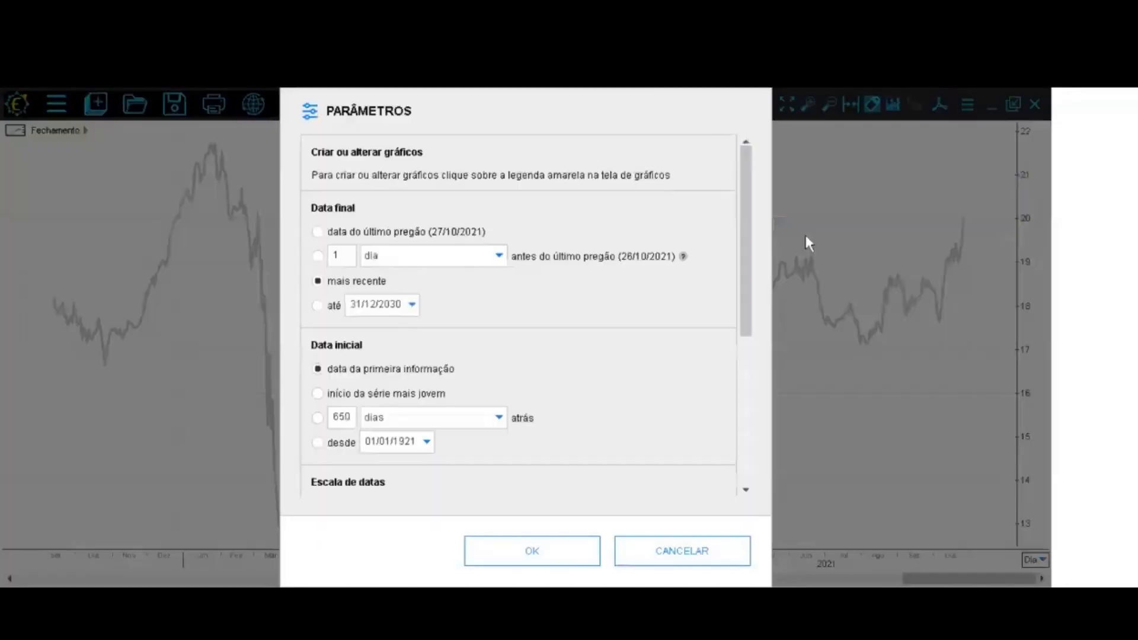
pyautogui.click(318, 418)
pyautogui.write('6')
pyautogui.click(425, 421)
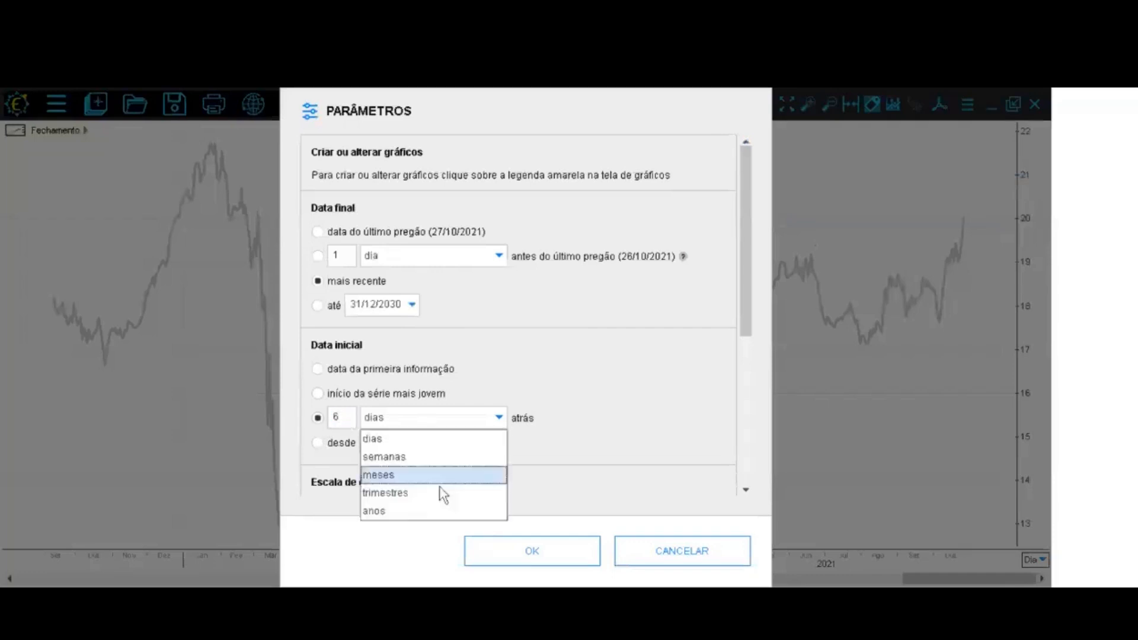
pyautogui.click(422, 476)
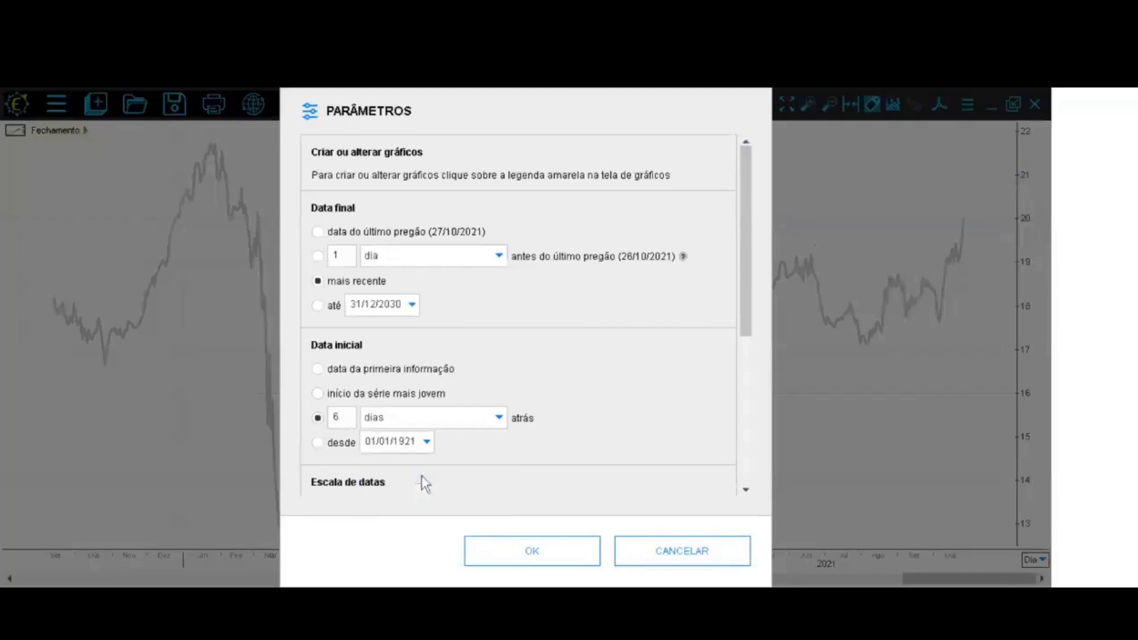
pyautogui.click(525, 546)
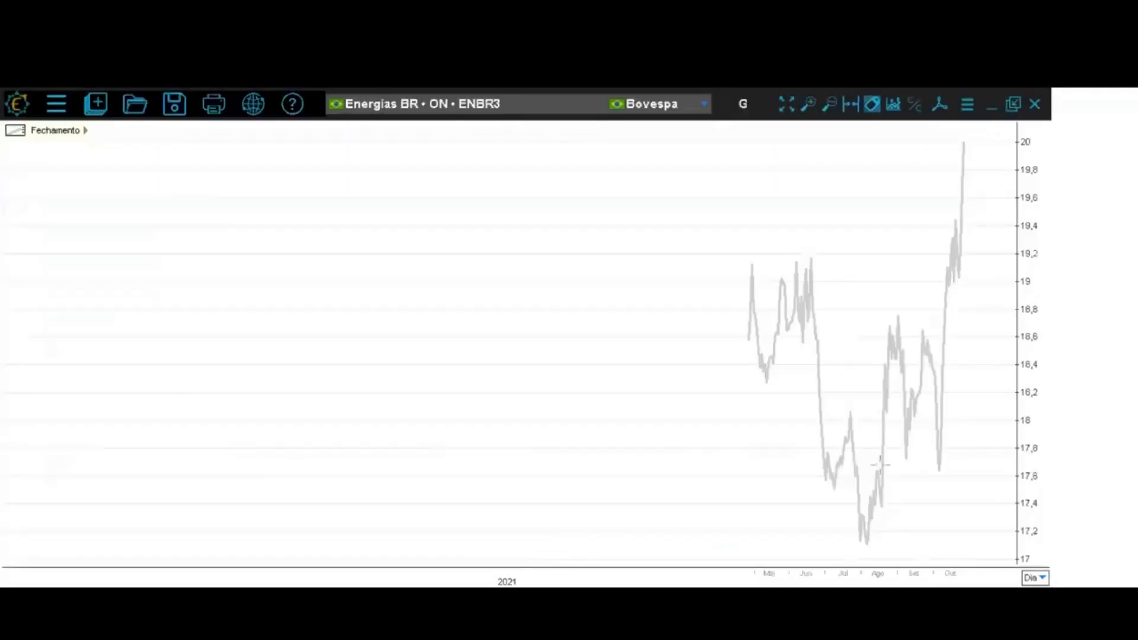
pyautogui.click(850, 107)
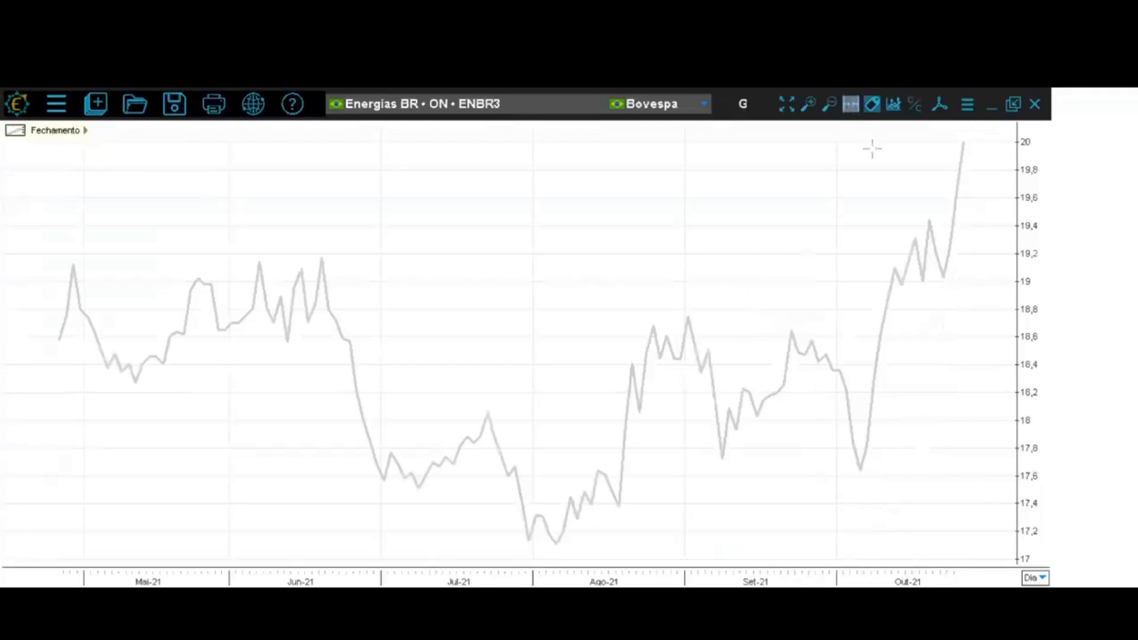
pyautogui.click(967, 147)
# Arrange the screening and chart windows side by side vertically, and view the charts of Energisa Mt and Cesp from the list
pyautogui.click(57, 110)
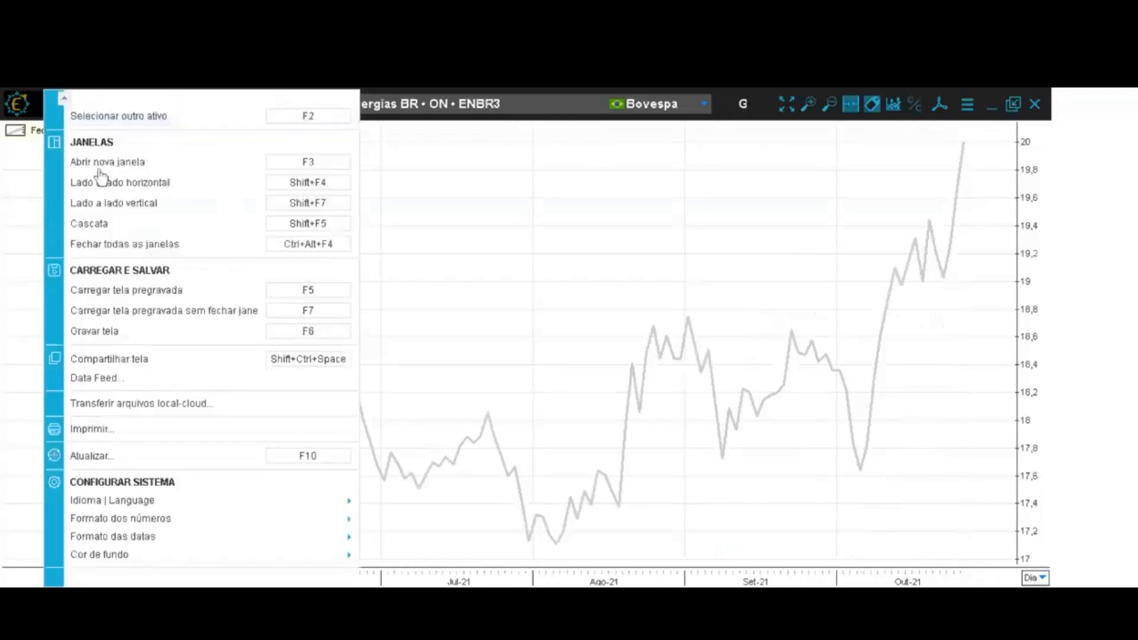
pyautogui.click(121, 207)
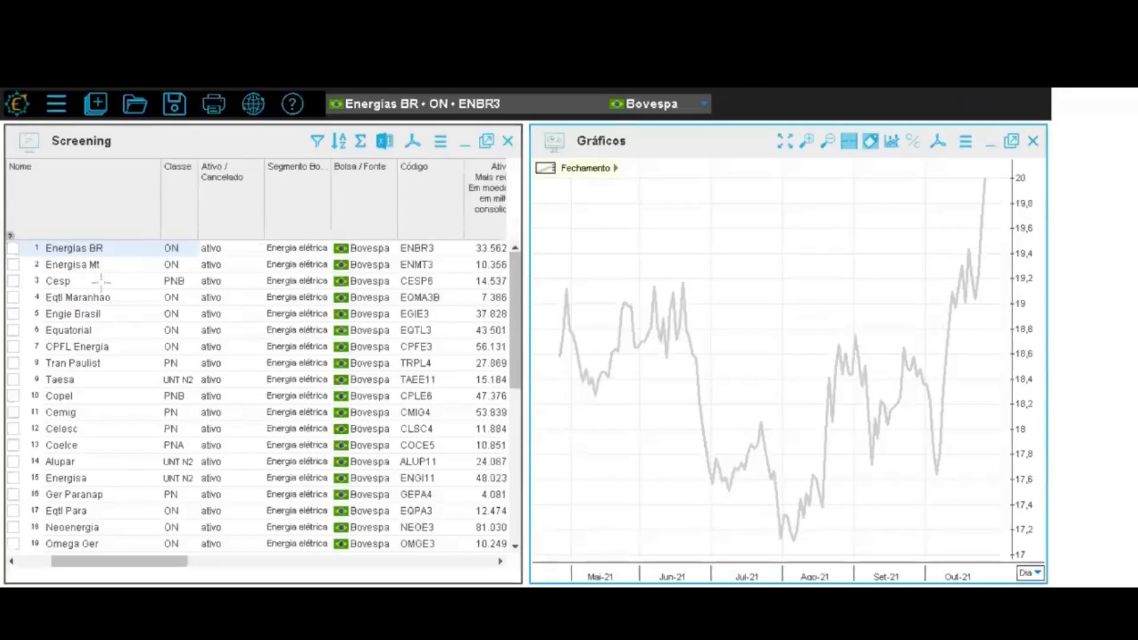
pyautogui.click(89, 265)
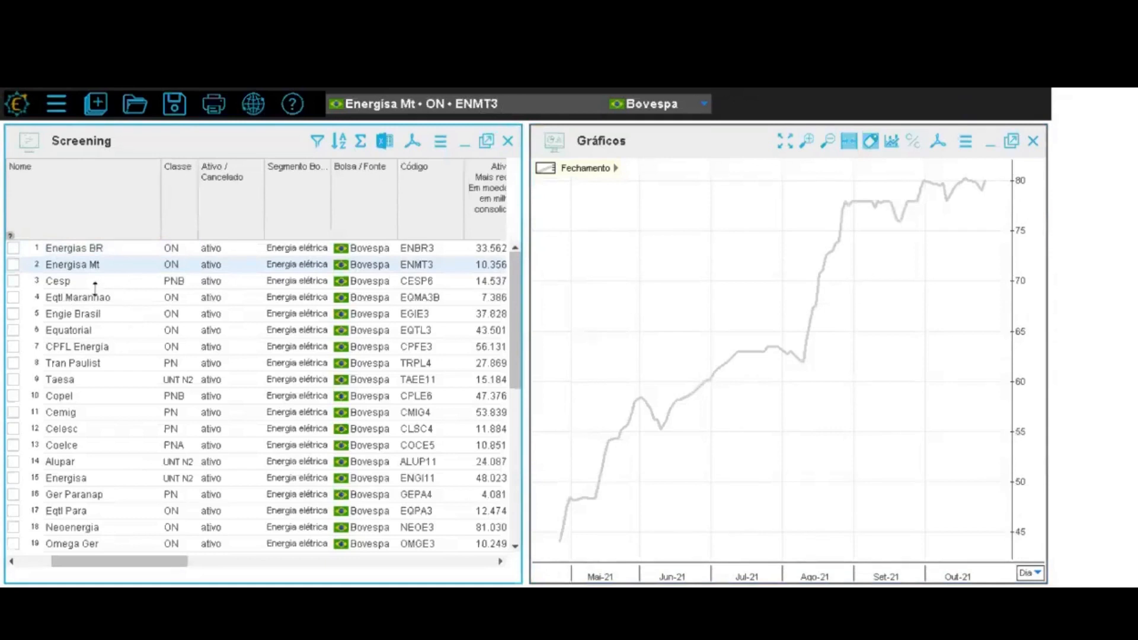
pyautogui.press('Down')
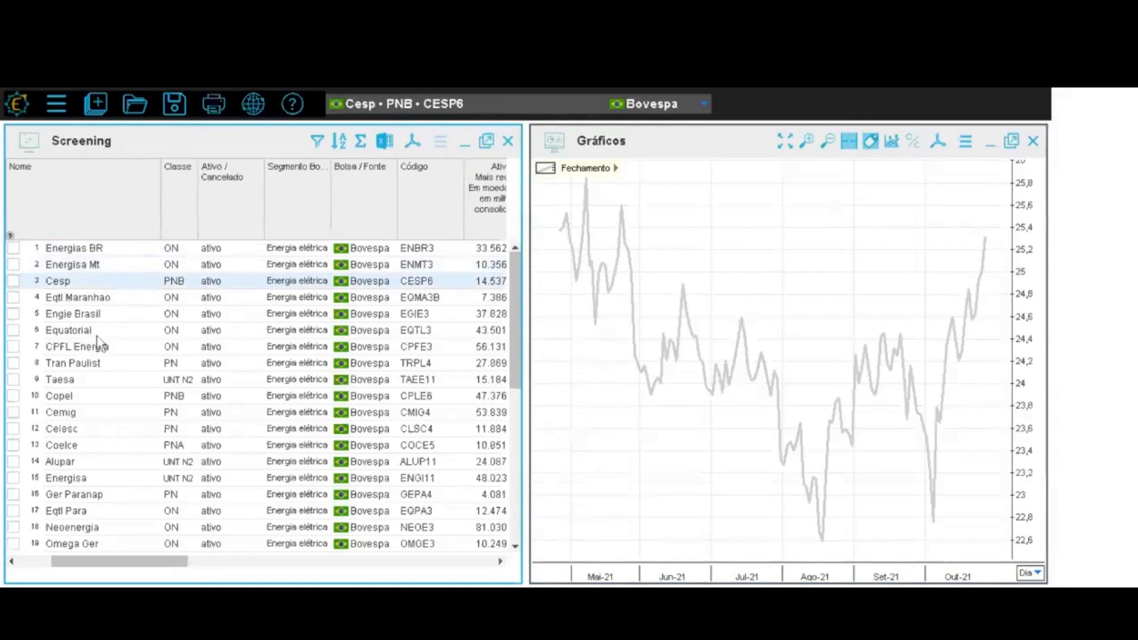
# View the price charts of Eqtl Maranhao, Engie Brasil and Equatorial by moving down the screening list
pyautogui.press('Down')
pyautogui.press('Down')
pyautogui.press('Down')
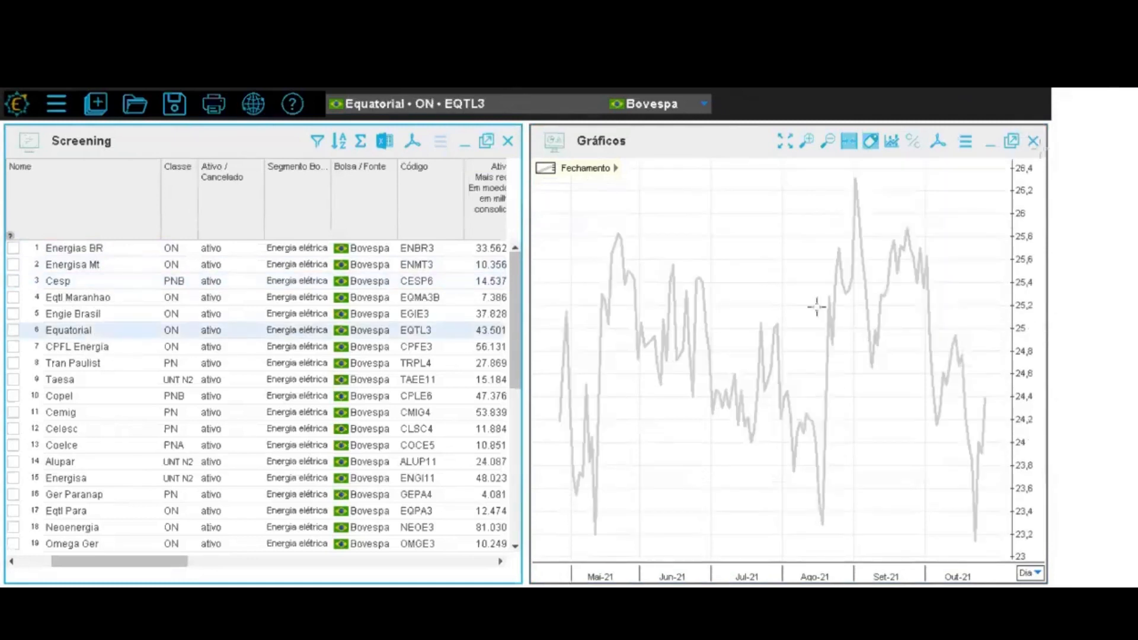
# Close the Gráficos window and maximize the Screening window
pyautogui.click(1044, 148)
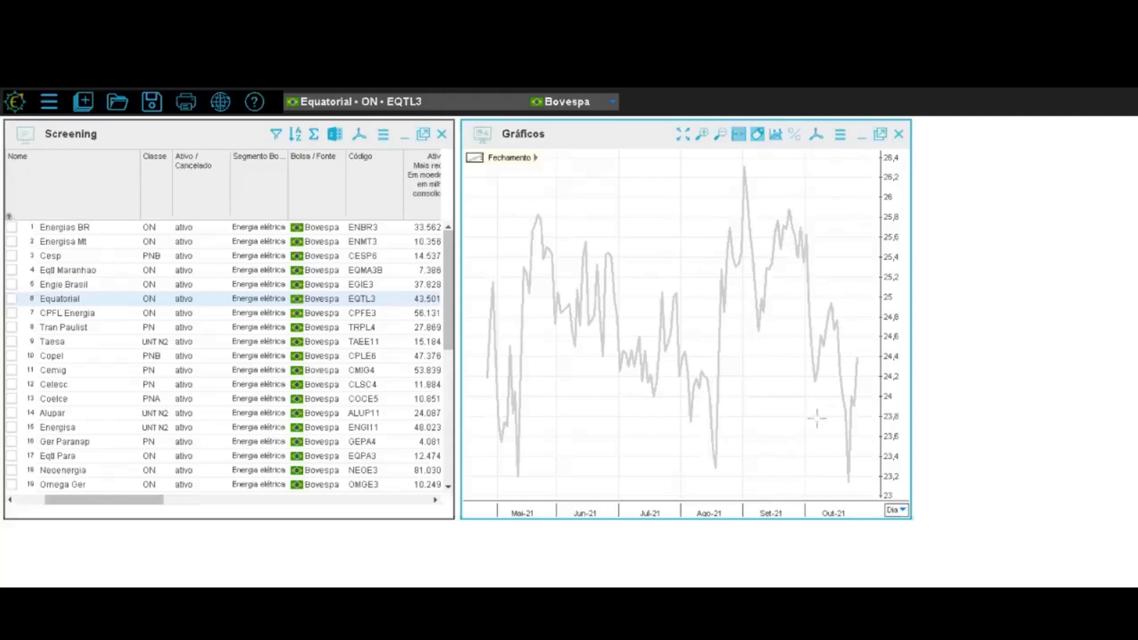
pyautogui.click(900, 136)
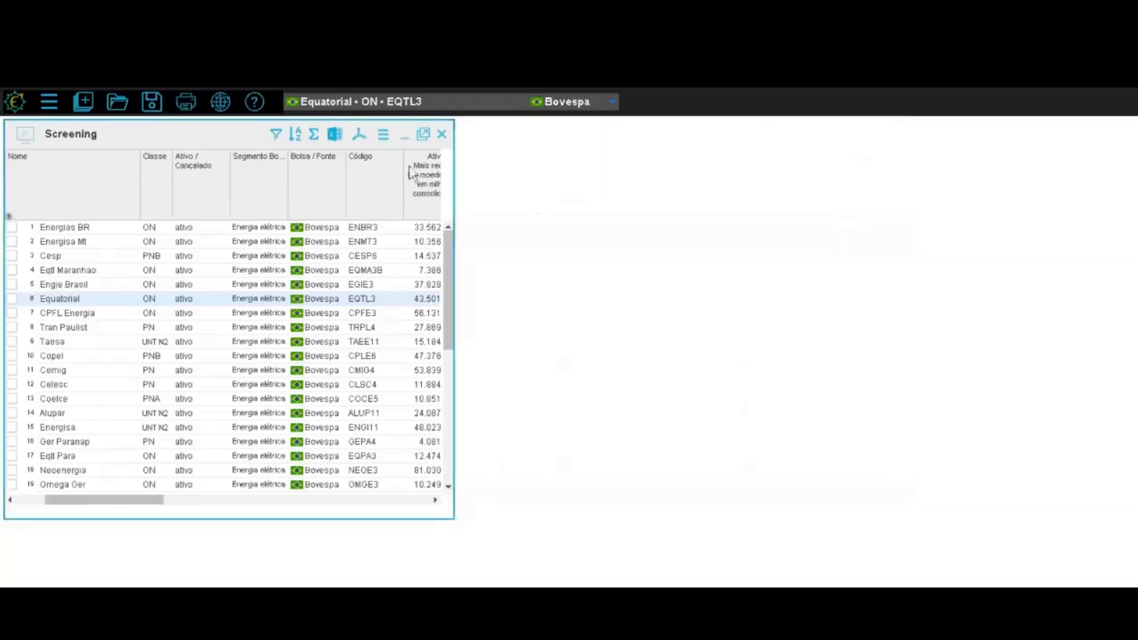
pyautogui.click(425, 136)
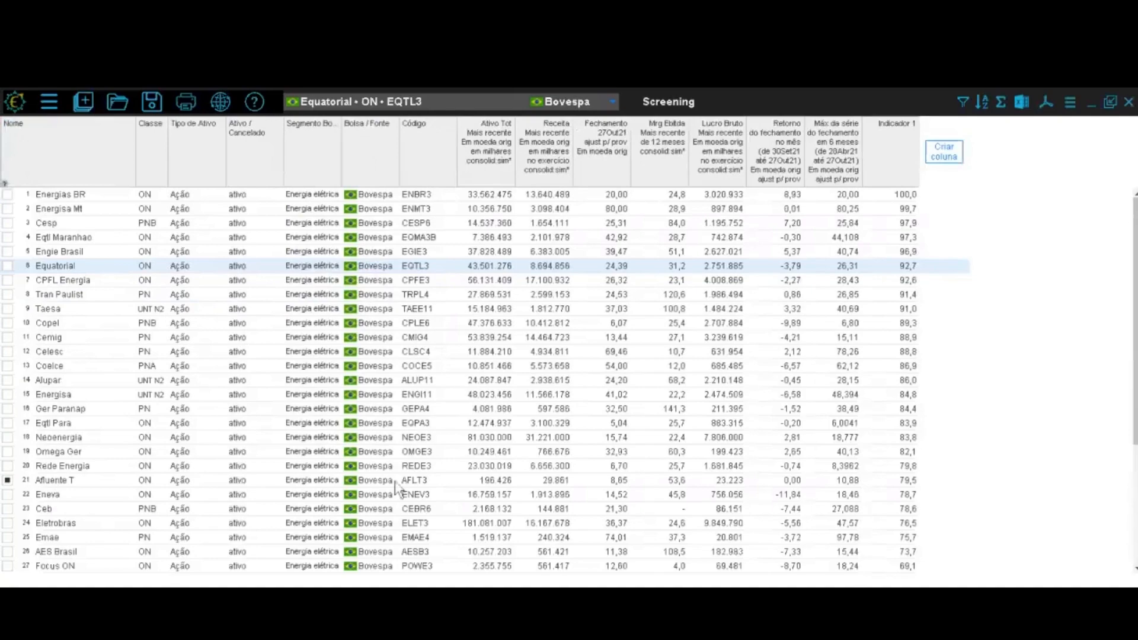
# Open a new Matrixx window and minimize it
pyautogui.click(84, 103)
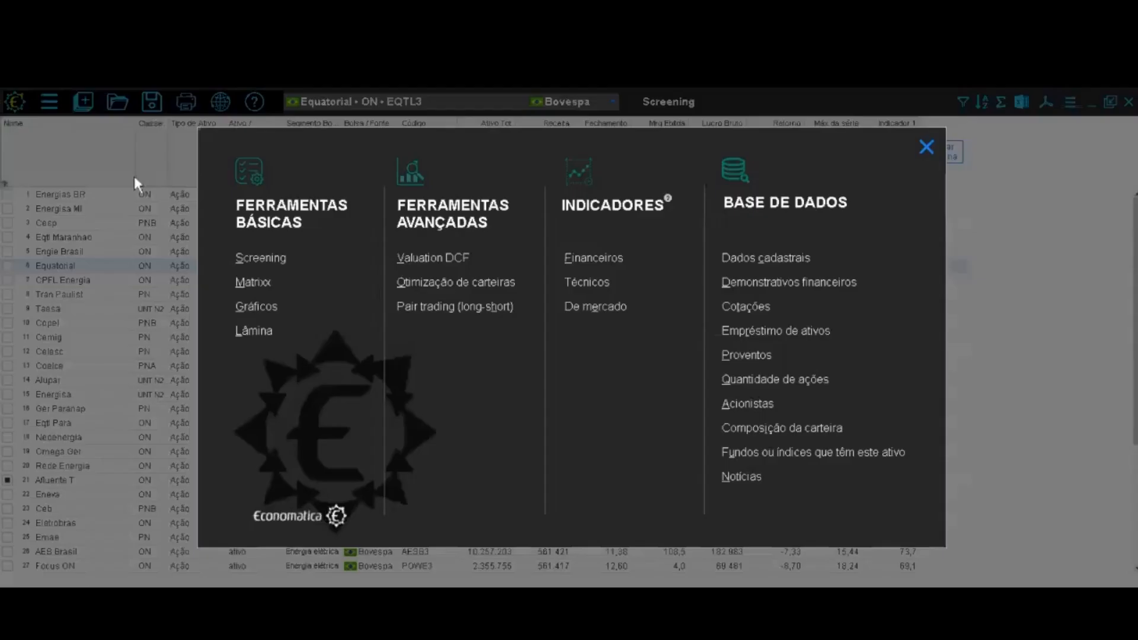
pyautogui.click(245, 282)
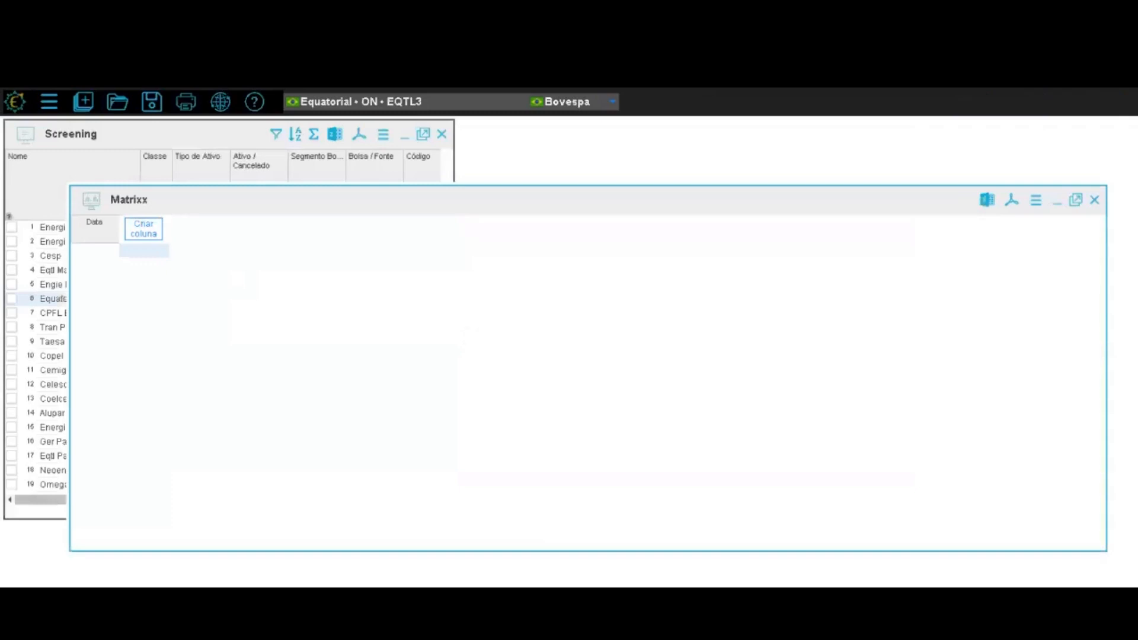
pyautogui.click(1057, 201)
# Maximize, minimize and restore the Screening window, and bring the minimized Matrixx window up maximized
pyautogui.click(423, 136)
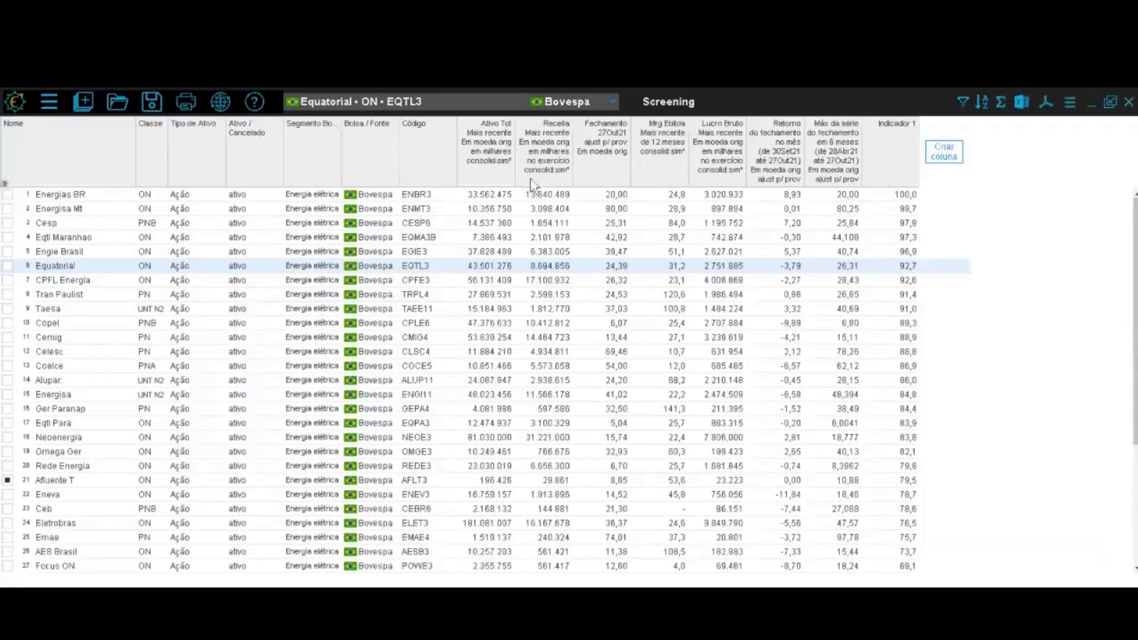
pyautogui.click(1091, 110)
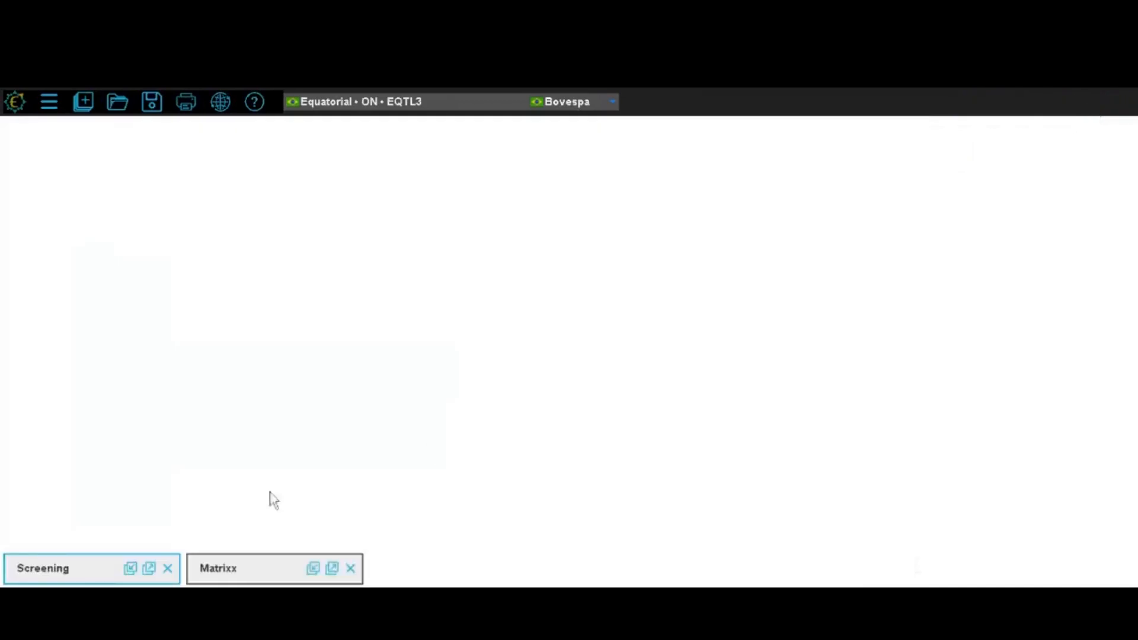
pyautogui.click(151, 570)
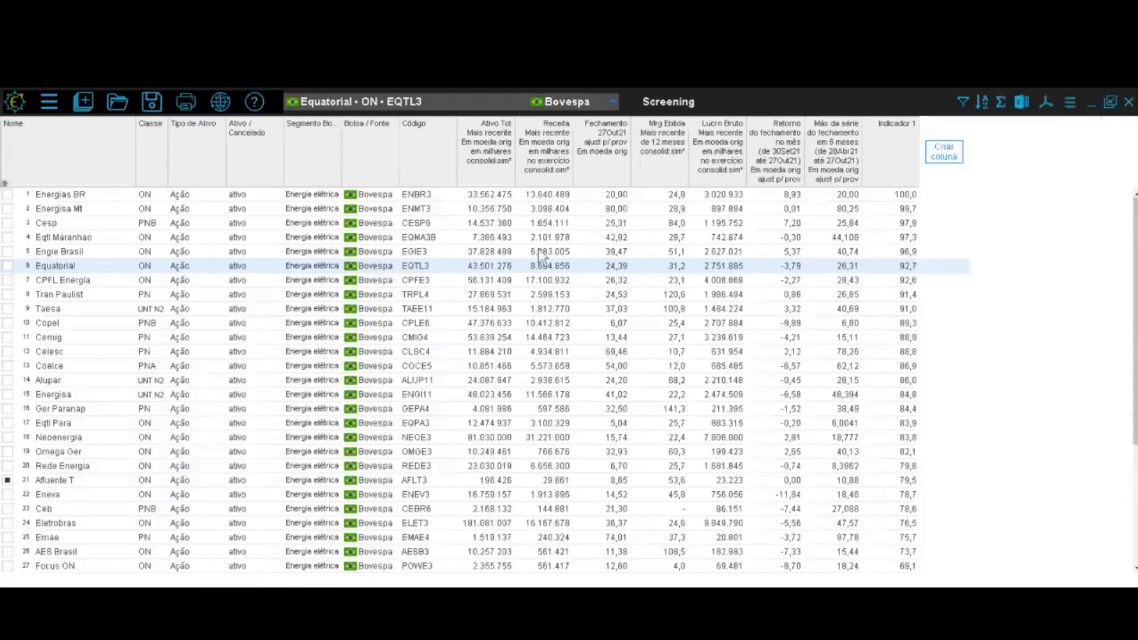
pyautogui.click(1110, 102)
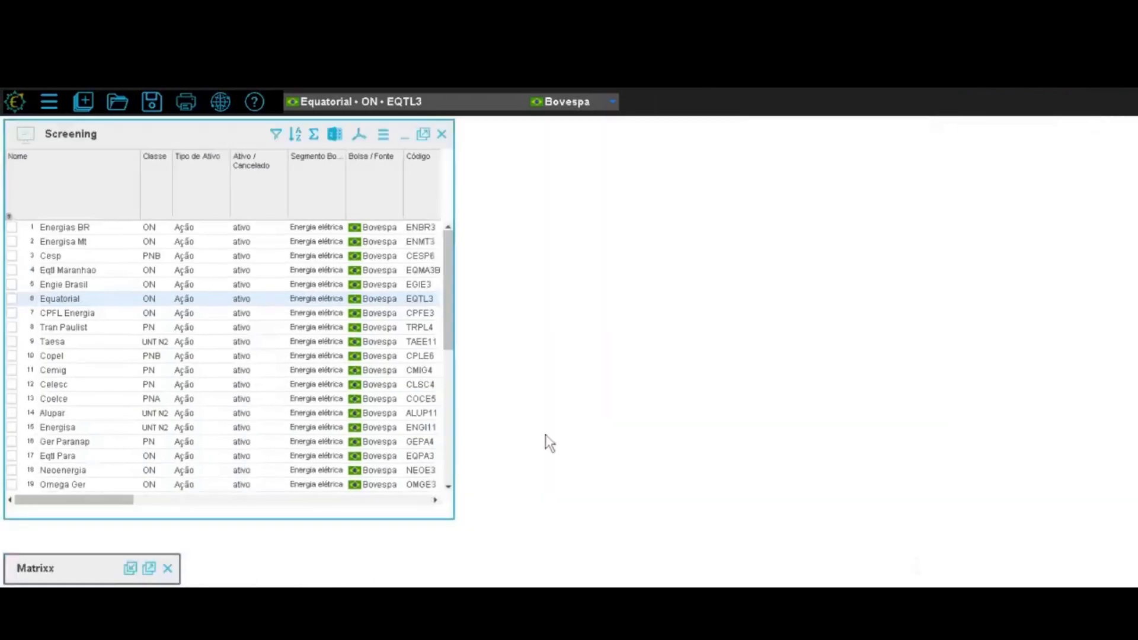
pyautogui.click(148, 568)
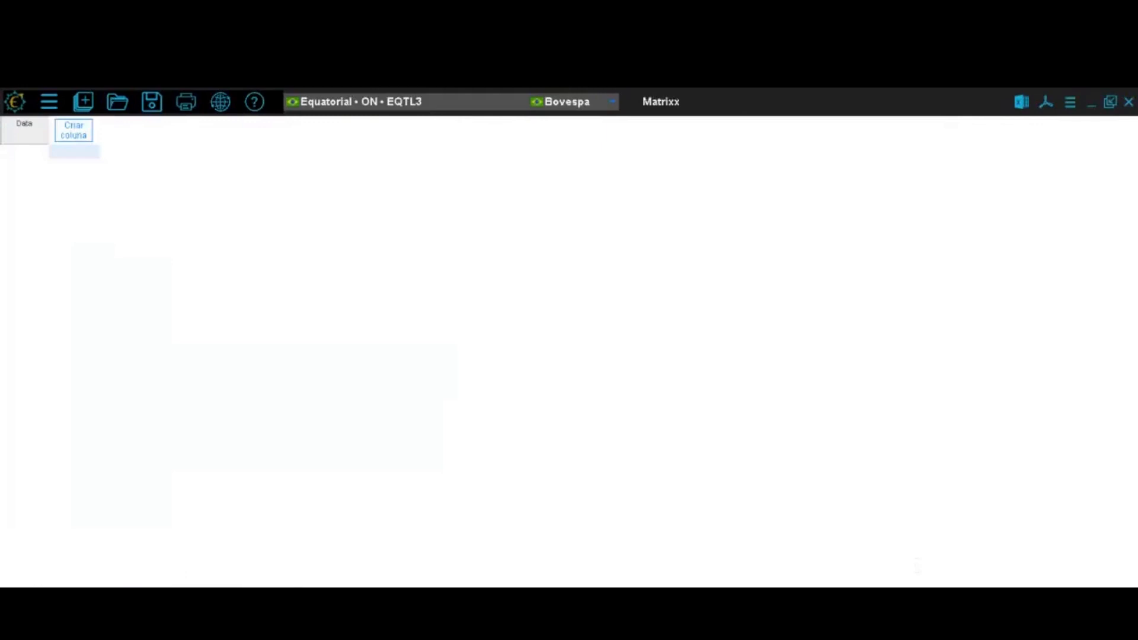
pyautogui.click(1070, 107)
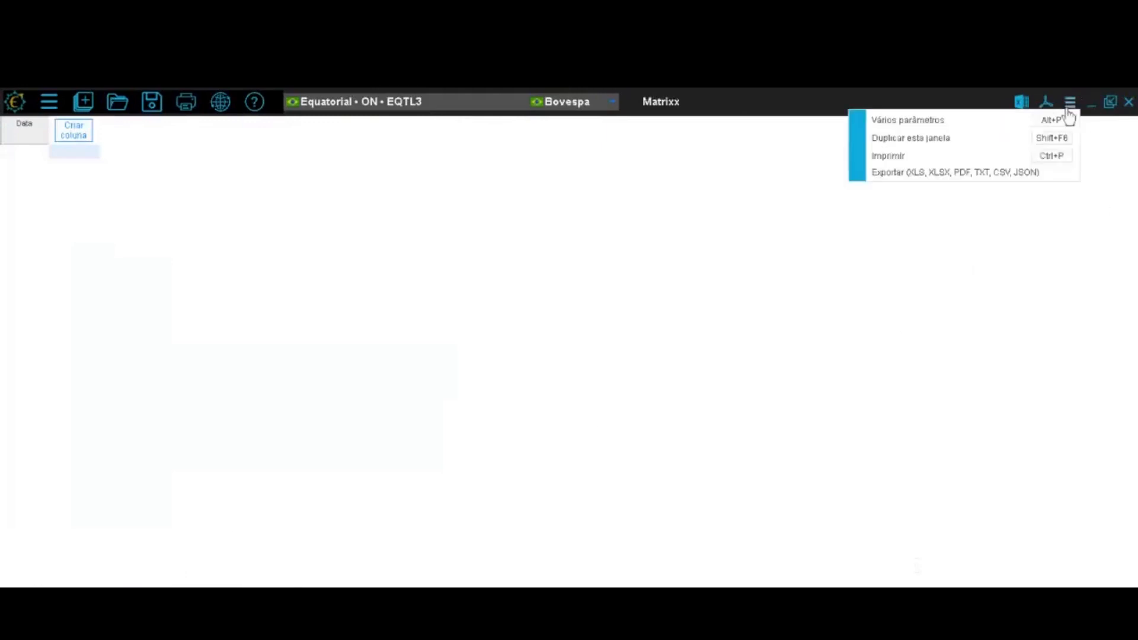
pyautogui.click(991, 137)
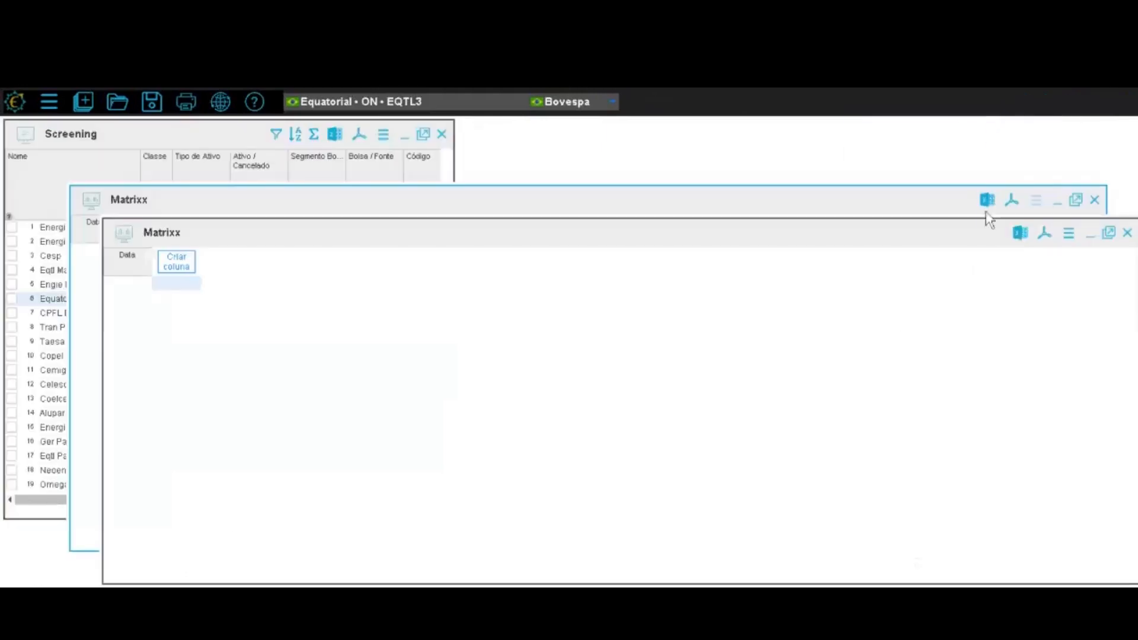
pyautogui.click(1128, 233)
pyautogui.click(1077, 200)
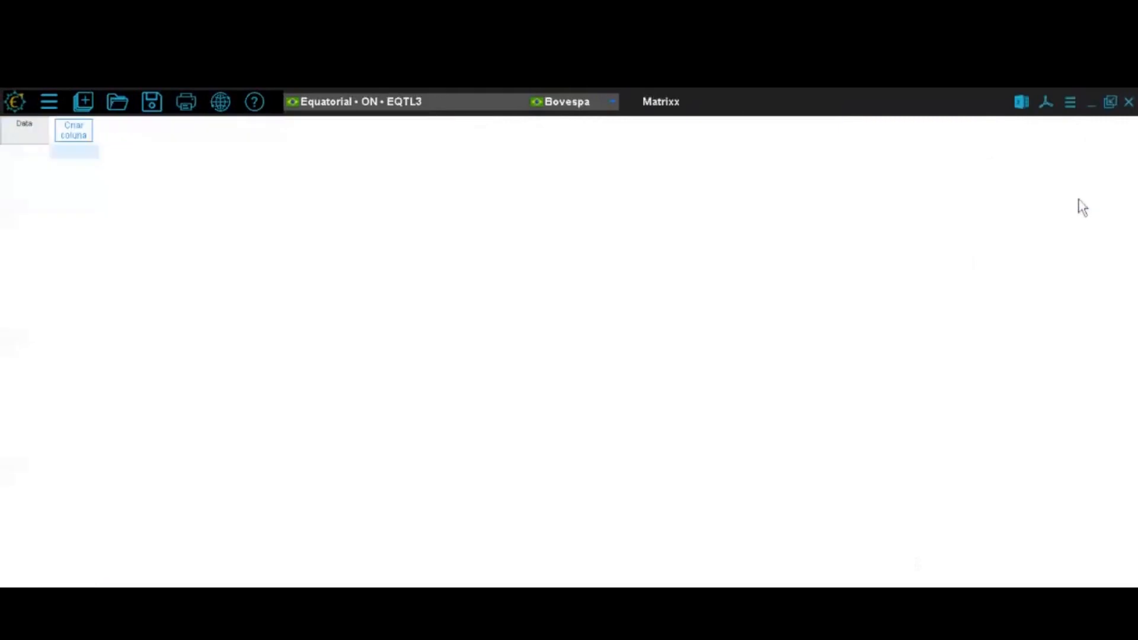
# Set the Matrixx initial date to 10 anos atrás and its date scale to trimestres
pyautogui.click(1071, 105)
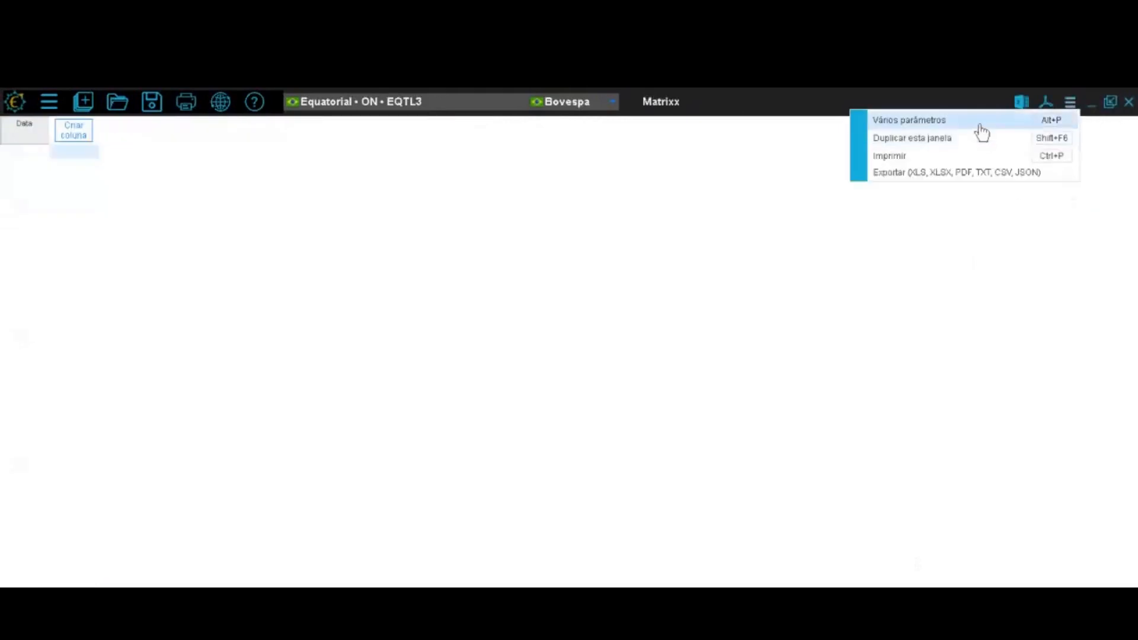
pyautogui.click(979, 123)
pyautogui.click(390, 344)
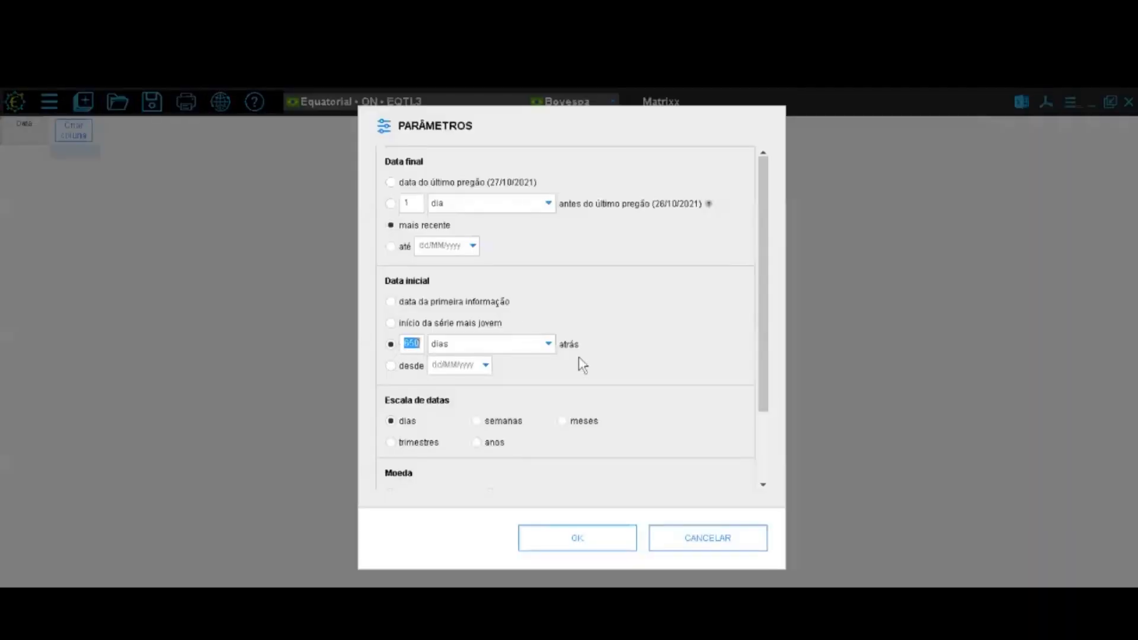
pyautogui.write('10')
pyautogui.click(547, 347)
pyautogui.click(482, 420)
pyautogui.click(399, 444)
pyautogui.click(579, 531)
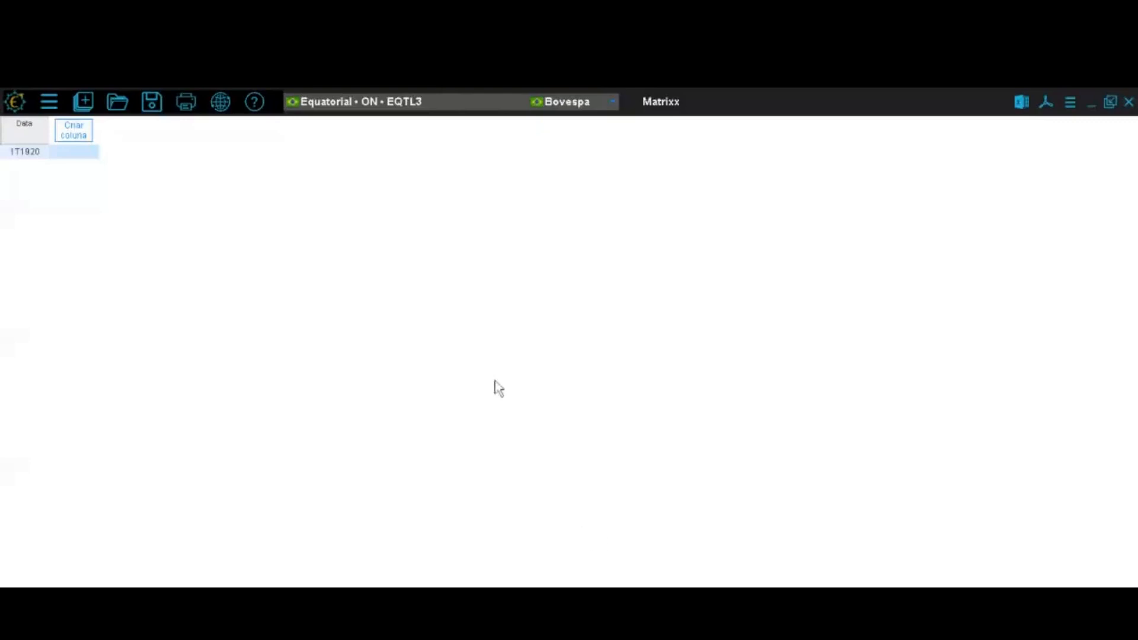
# Add a Lucro Bruto column from the main items of the demonstrativos financeiros to the Matrixx
pyautogui.click(78, 141)
pyautogui.click(338, 238)
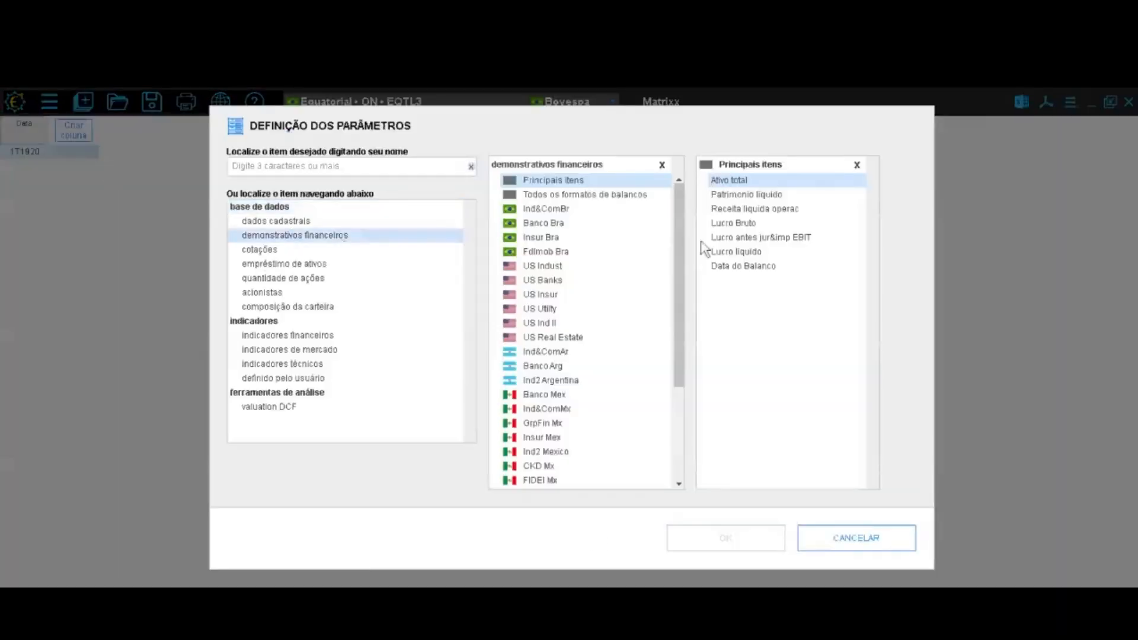
pyautogui.click(715, 224)
pyautogui.click(761, 551)
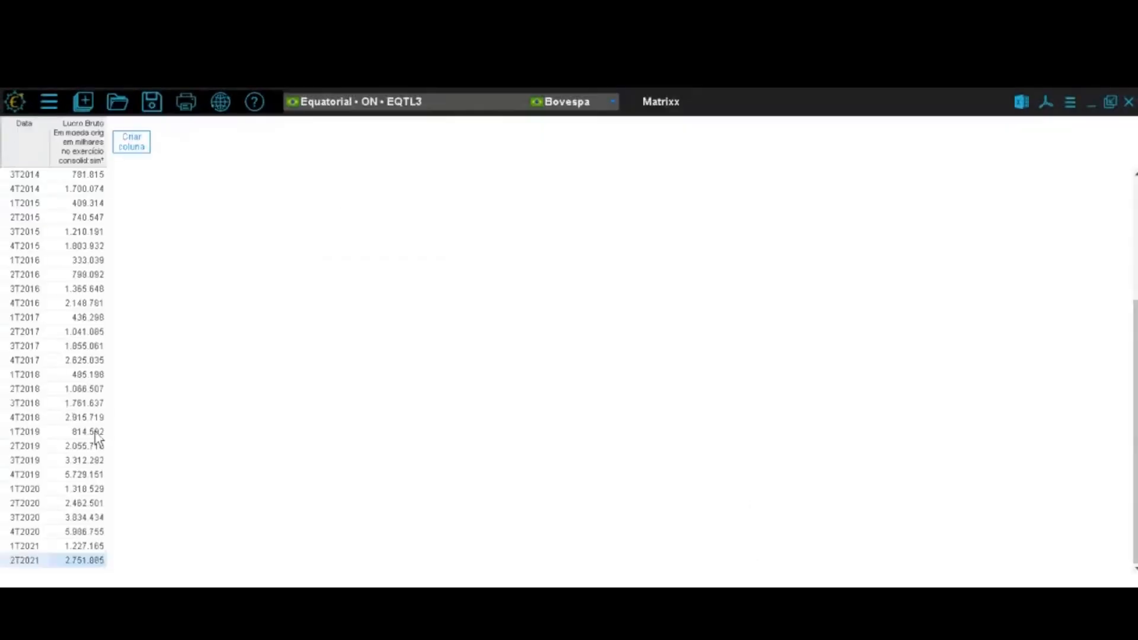
# Change the current asset to Vale ON (VALE3) and select its 4T2020 Lucro Bruto value
pyautogui.click(358, 111)
pyautogui.write('vale3')
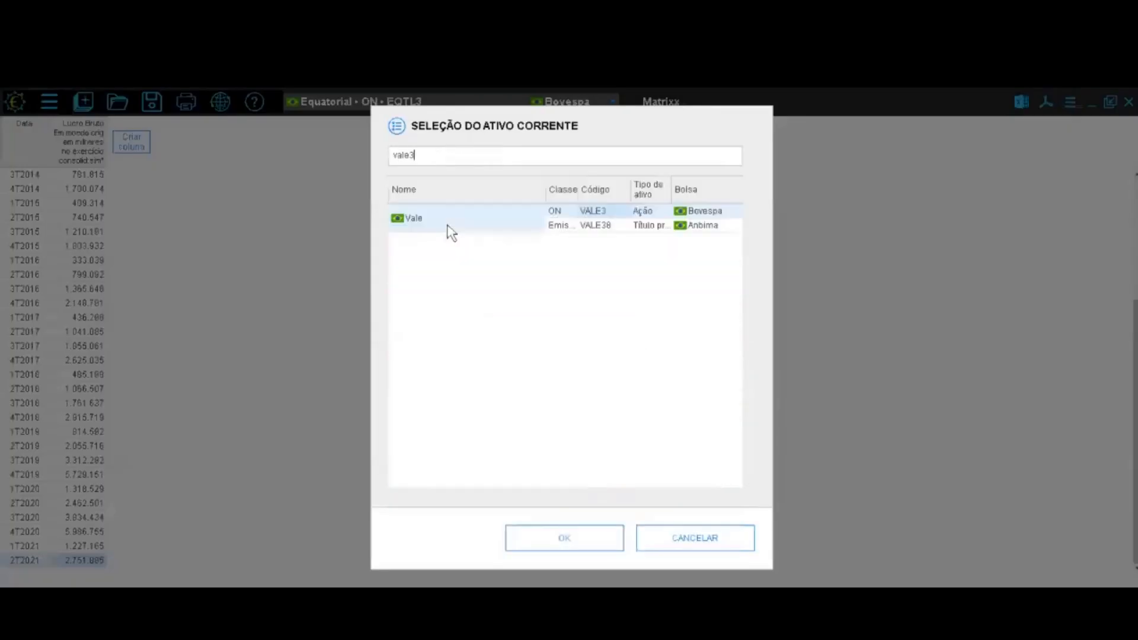
pyautogui.doubleClick(449, 230)
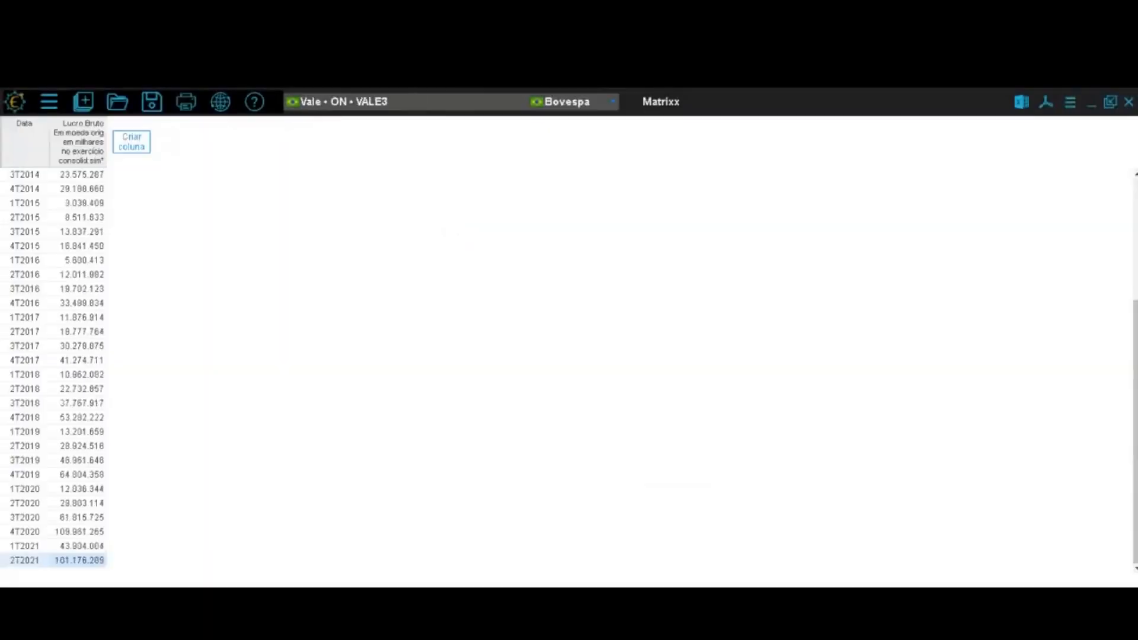
pyautogui.click(89, 534)
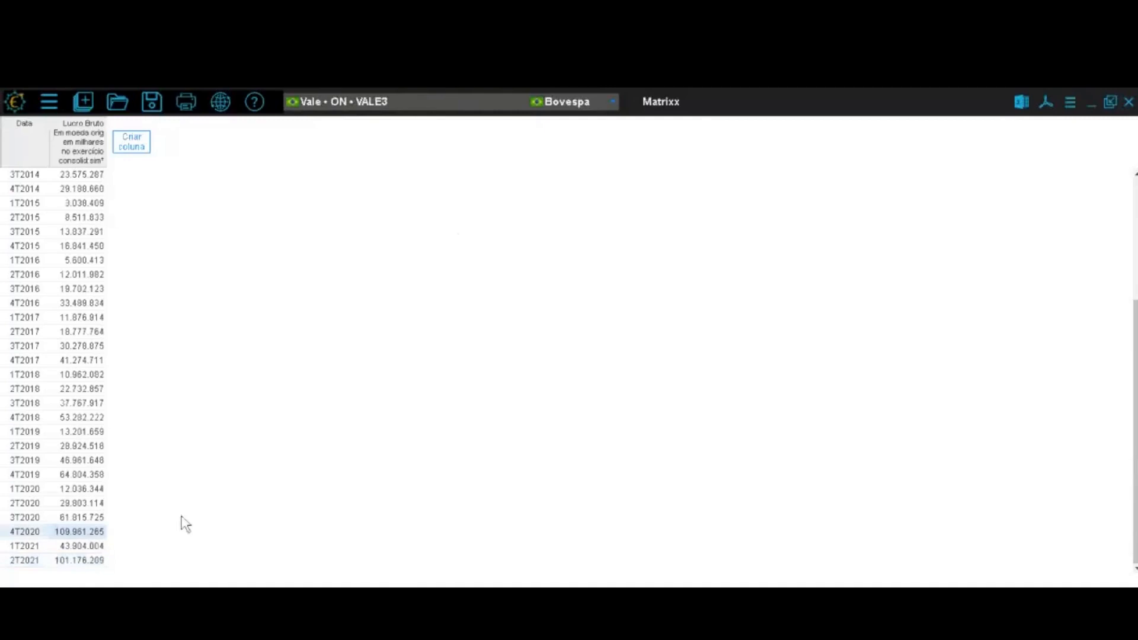
# Add a Receita líquida operac column from the demonstrativos financeiros for the current asset
pyautogui.click(143, 151)
pyautogui.click(287, 221)
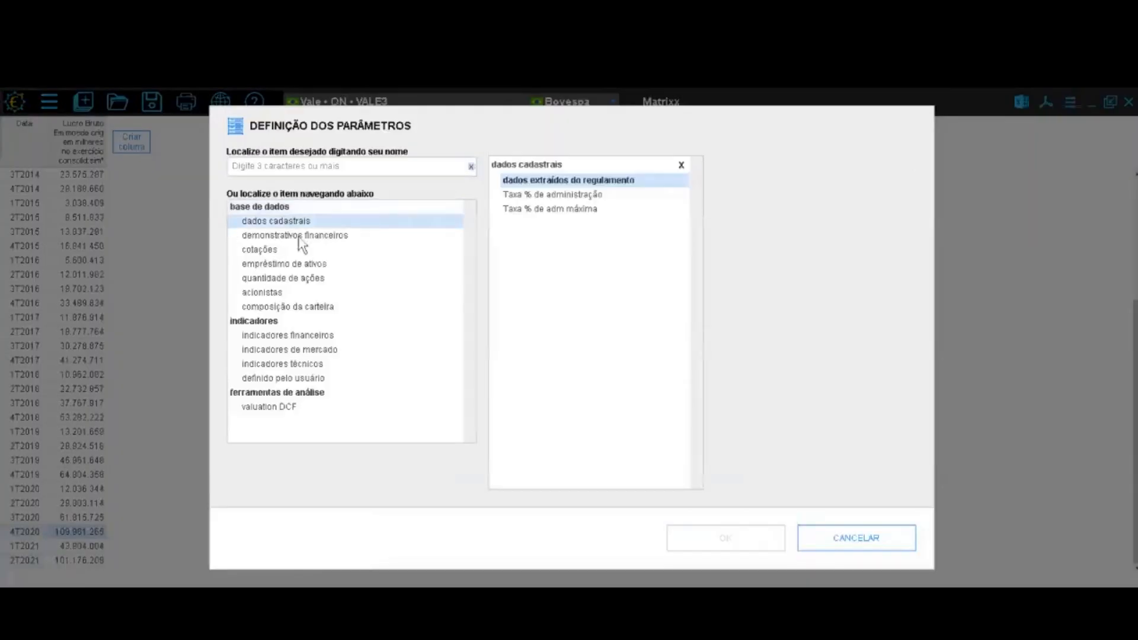
pyautogui.click(295, 235)
pyautogui.doubleClick(780, 211)
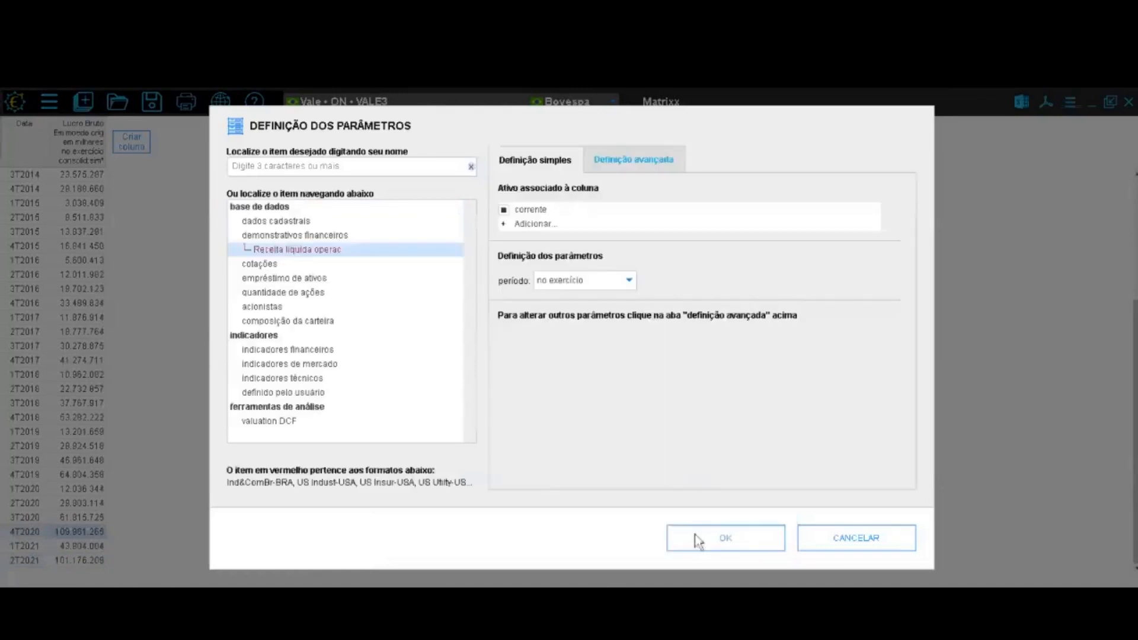
pyautogui.click(728, 536)
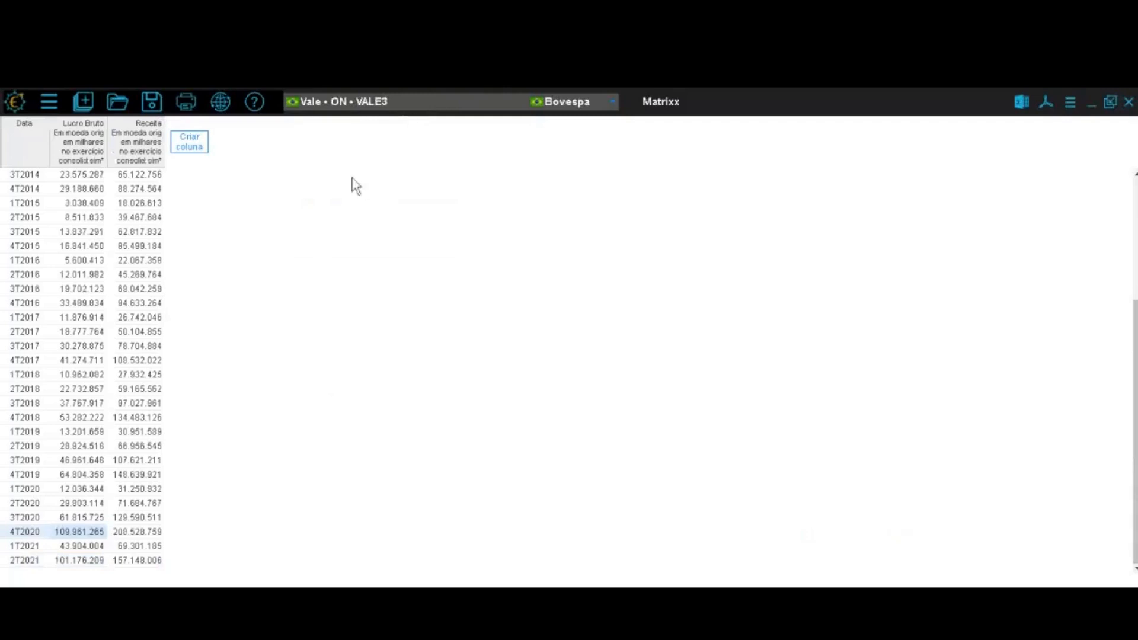
# Add Lucro Bruto columns associated with all the Screening items instead of the current asset
pyautogui.click(201, 152)
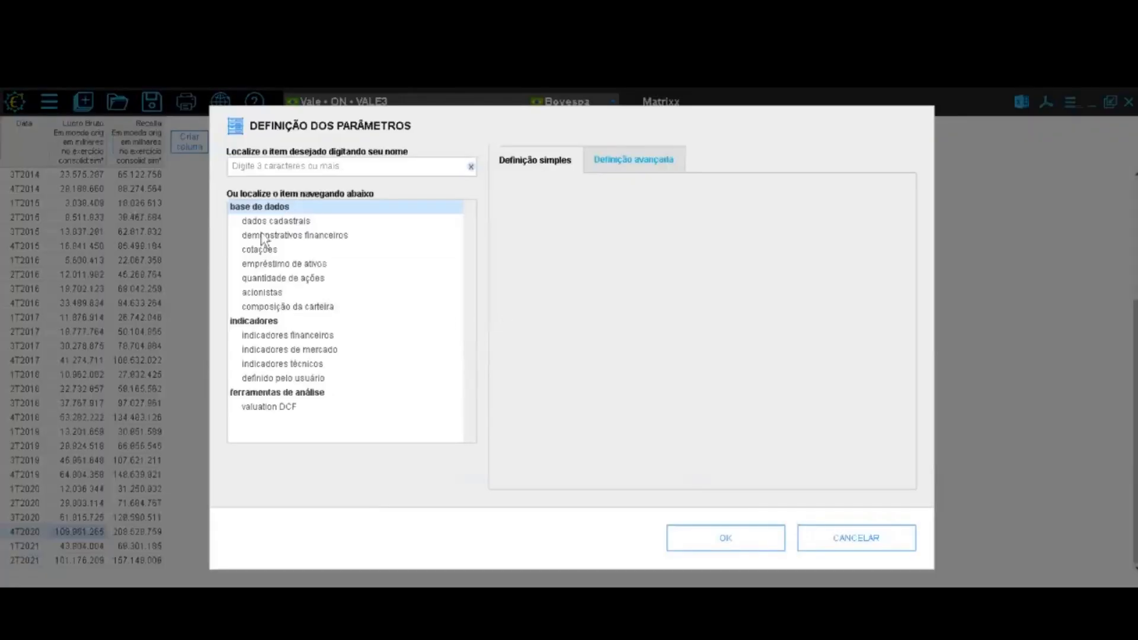
pyautogui.click(319, 248)
pyautogui.click(314, 235)
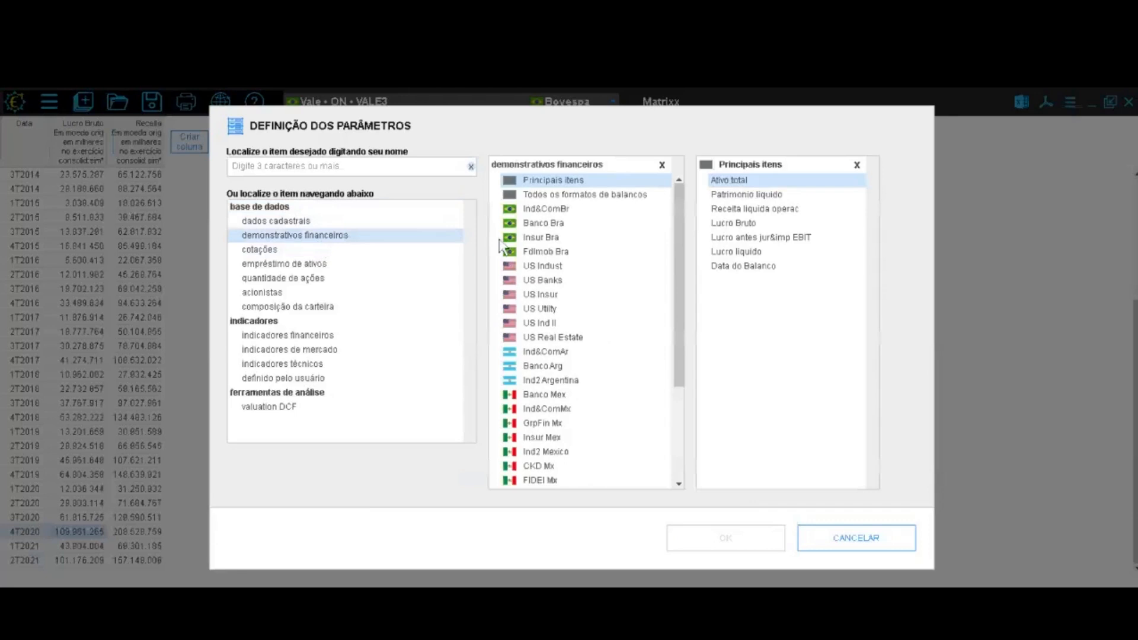
pyautogui.doubleClick(738, 224)
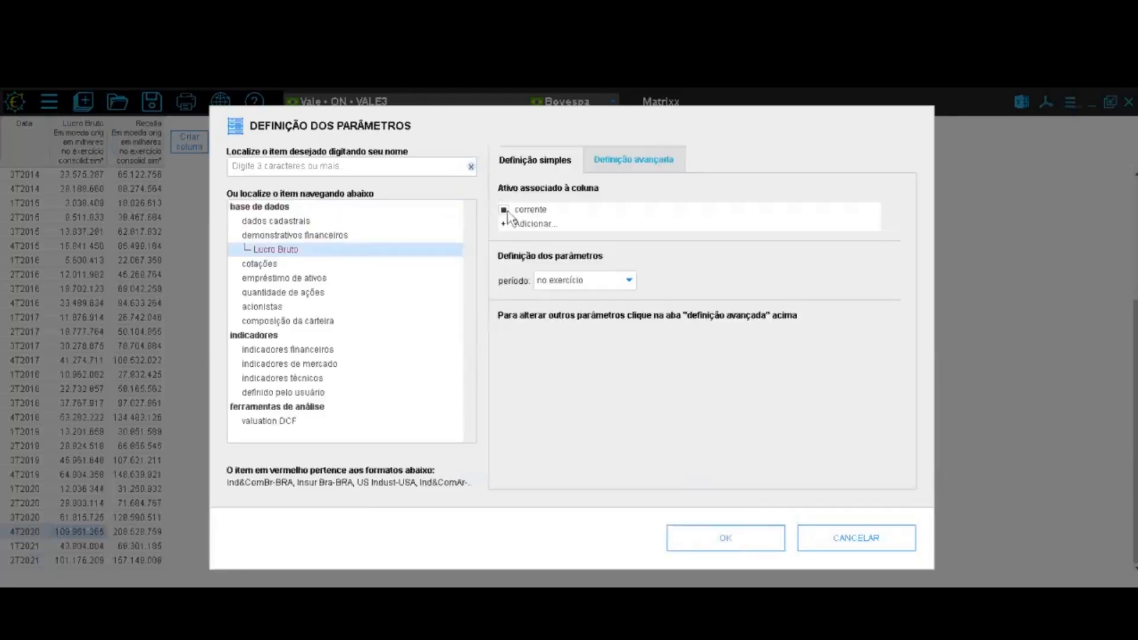
pyautogui.doubleClick(510, 224)
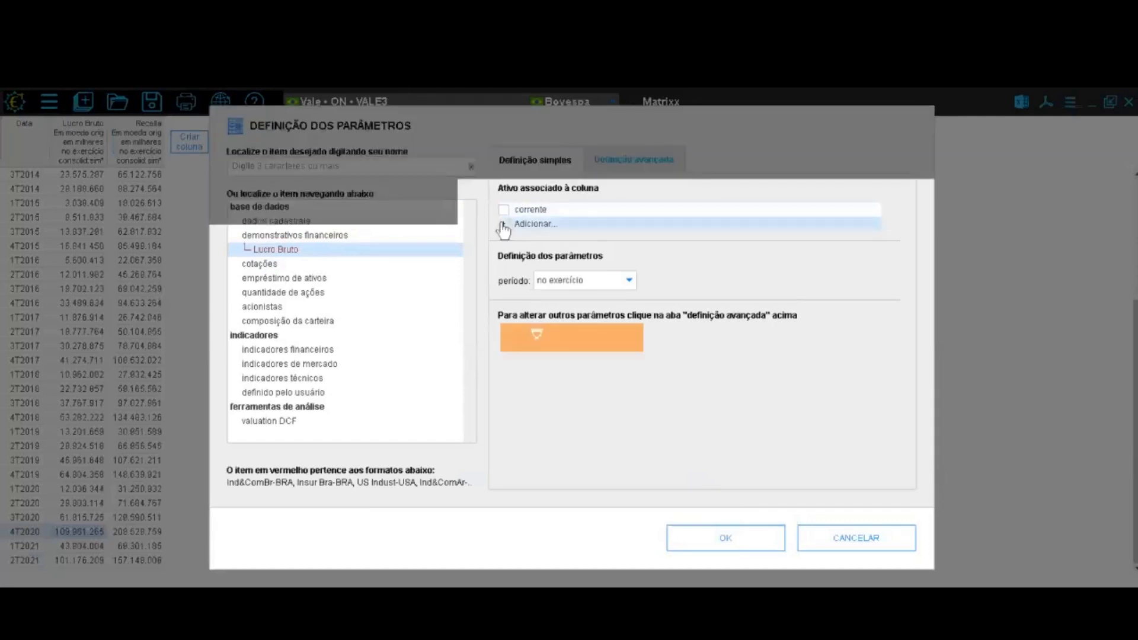
pyautogui.click(264, 155)
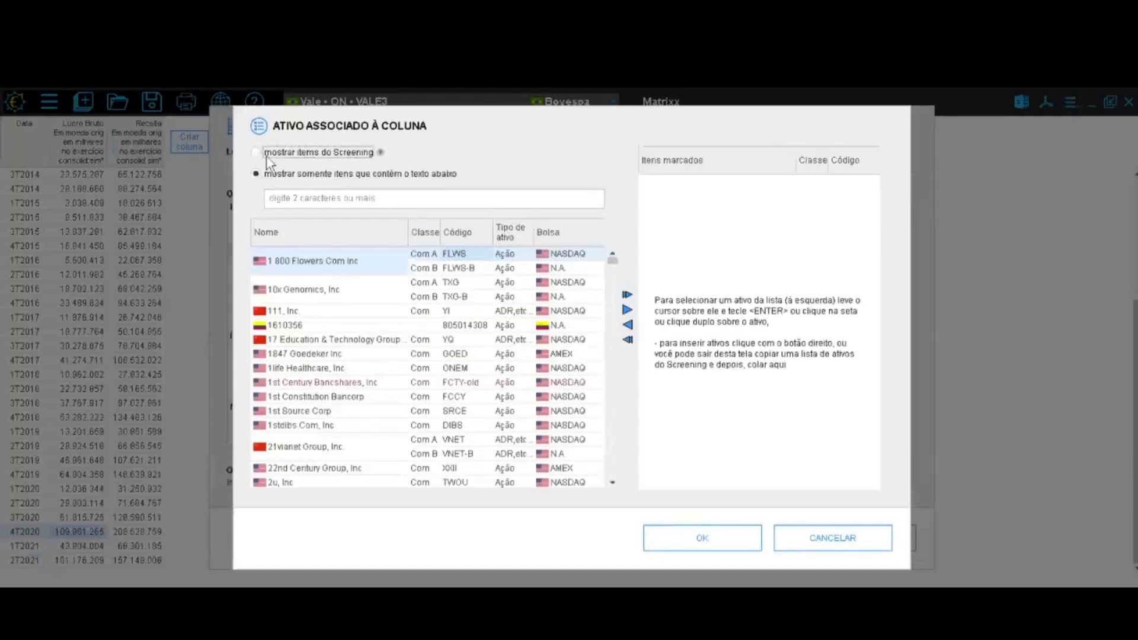
pyautogui.click(627, 295)
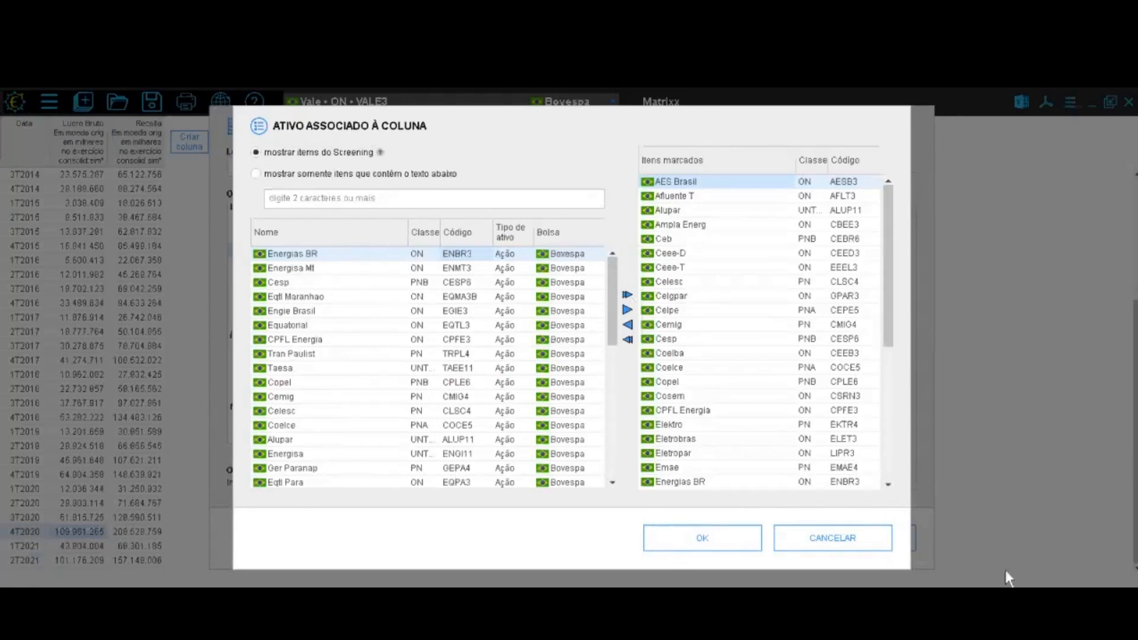
pyautogui.click(711, 545)
pyautogui.click(716, 546)
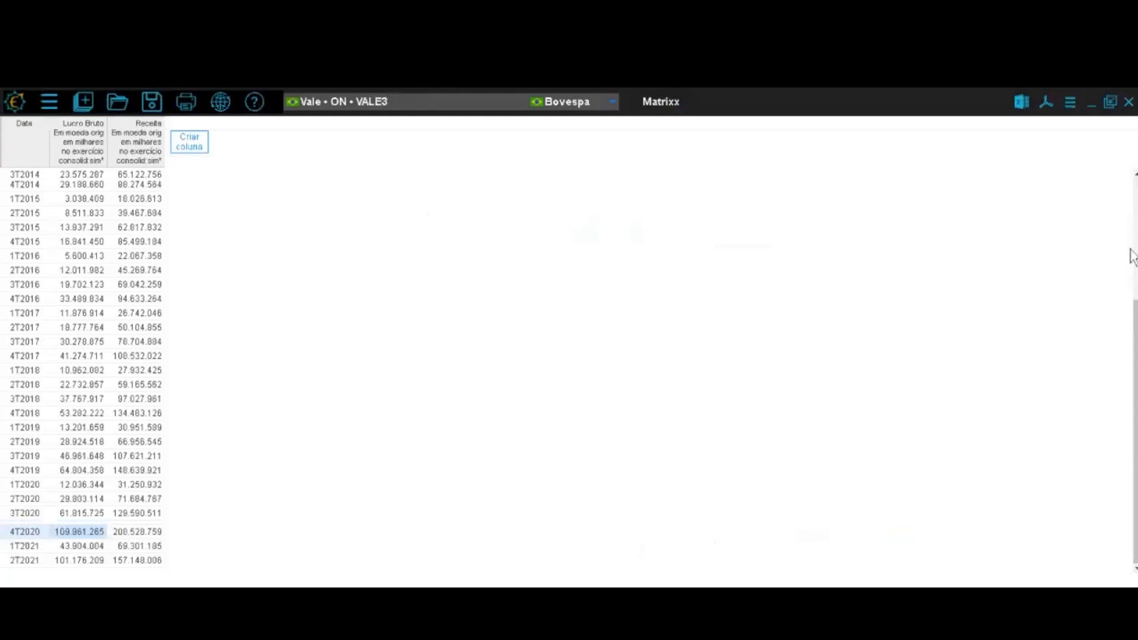
# Delete the Receita and Lucro Bruto columns that belong to the current asset from the Matrixx
pyautogui.click(153, 142)
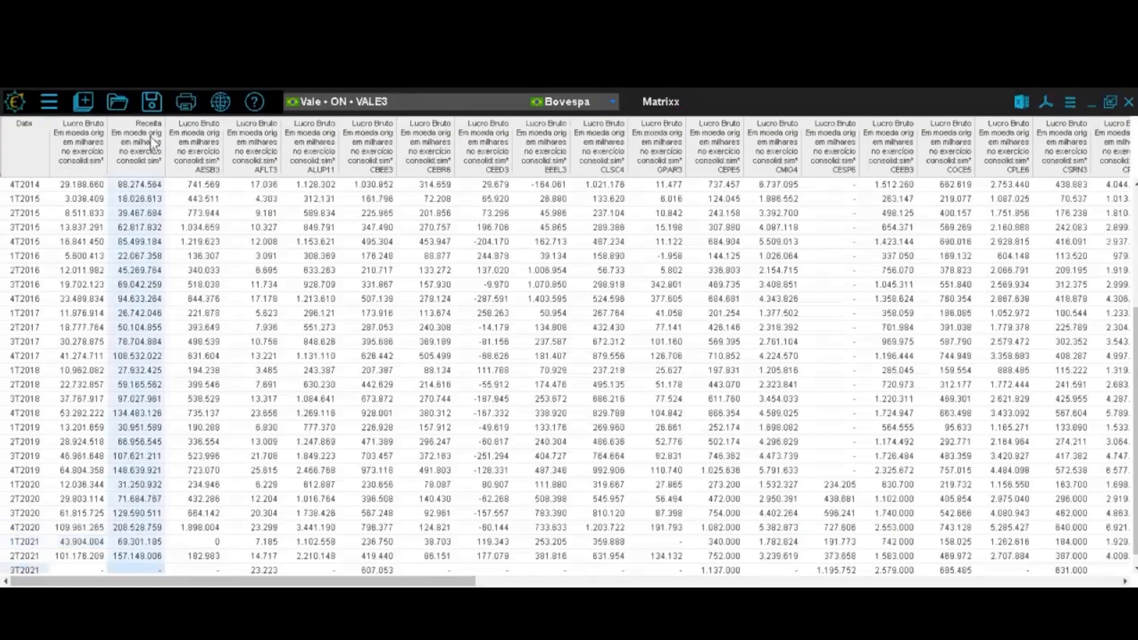
pyautogui.press('Delete')
pyautogui.click(88, 140)
pyautogui.press('Delete')
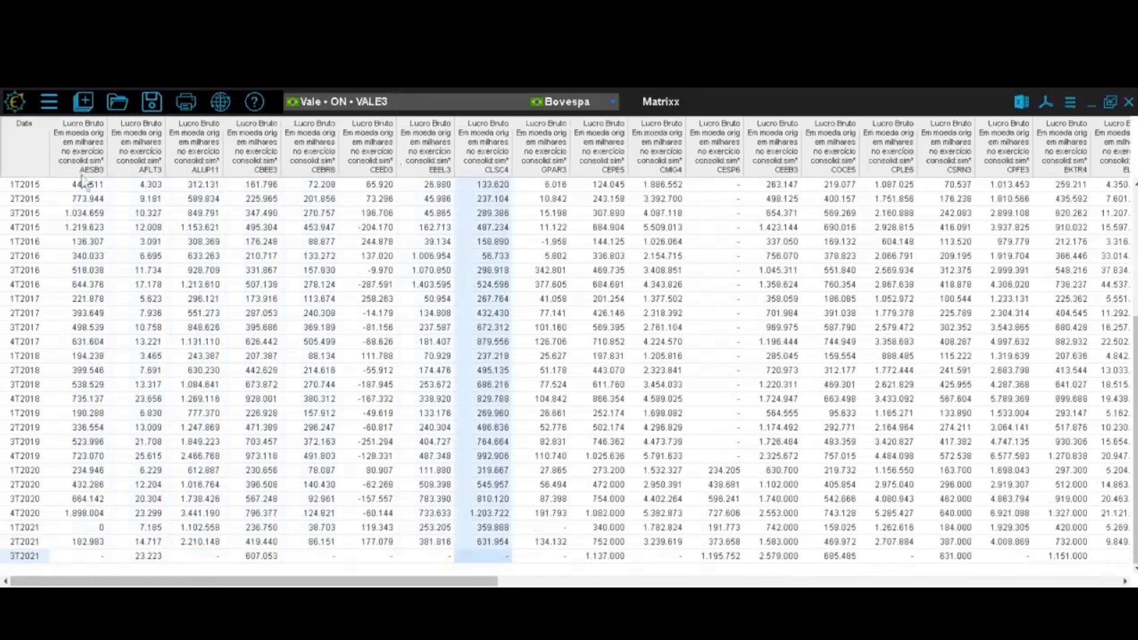
# Arrange the Matrixx and Screening windows side by side vertically and make Cemig PN (CMIG4) the current asset from the Screening
pyautogui.click(48, 102)
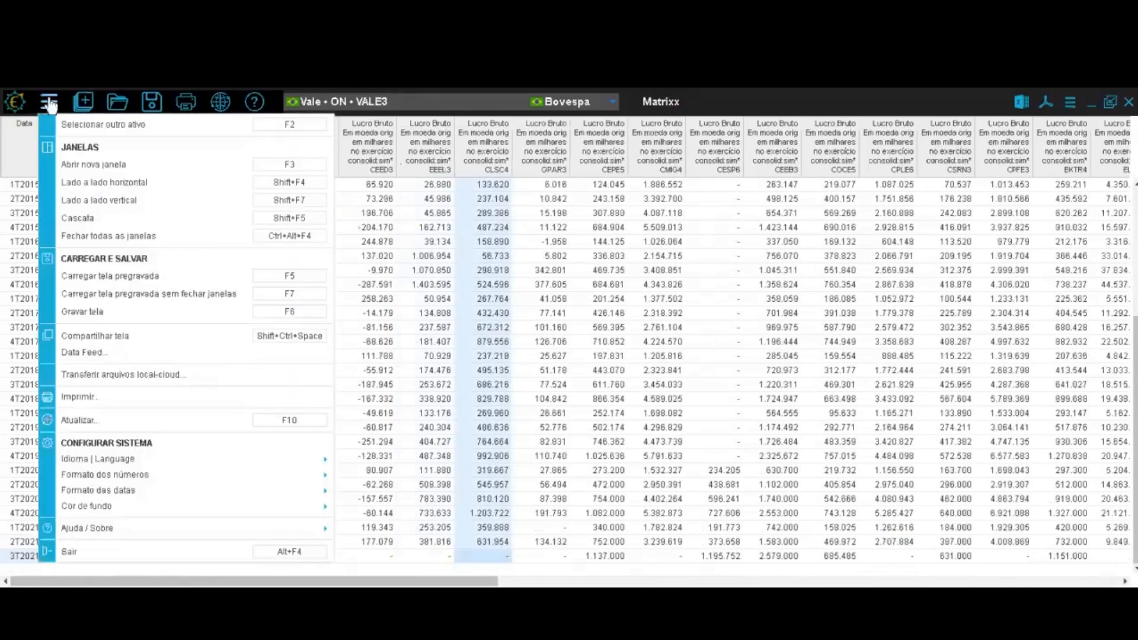
pyautogui.click(98, 202)
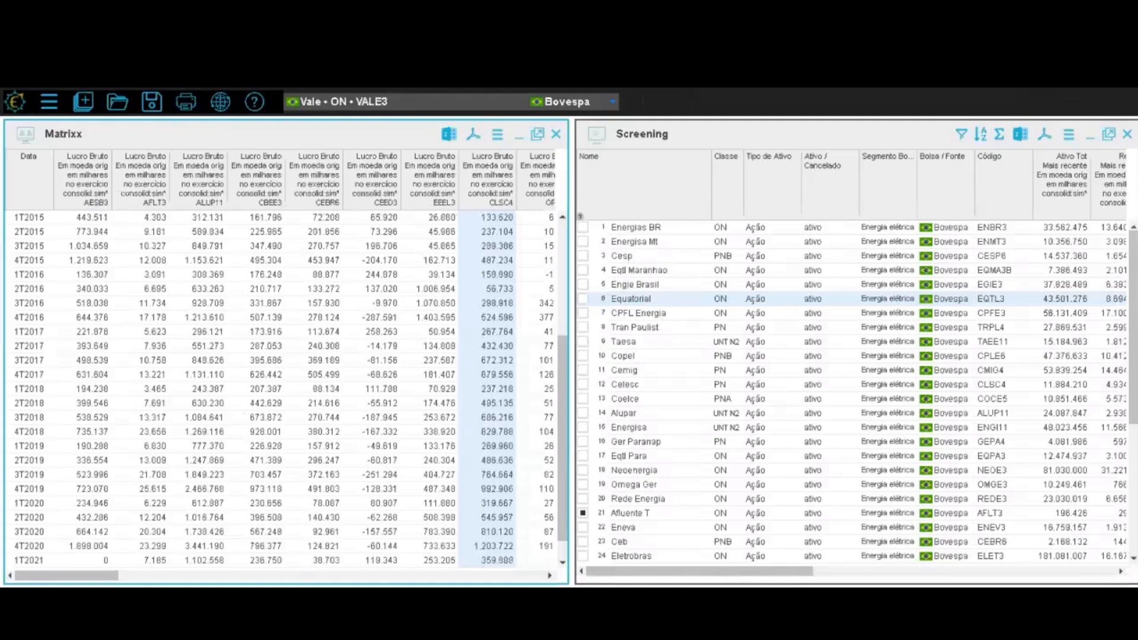
pyautogui.click(640, 228)
pyautogui.click(637, 256)
pyautogui.click(633, 299)
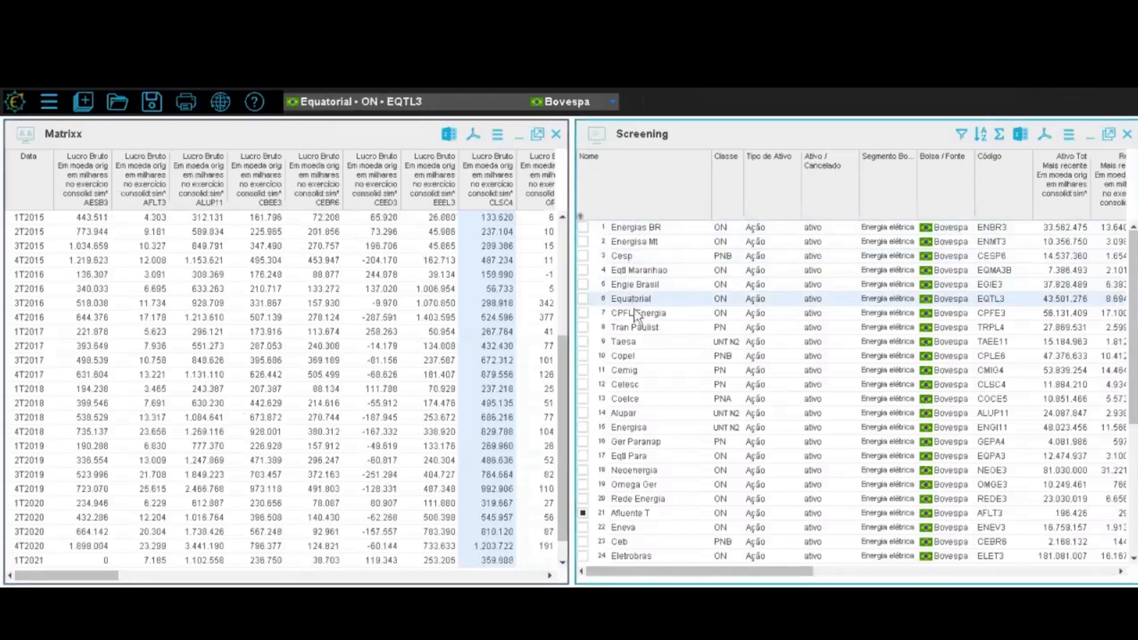
pyautogui.click(637, 342)
pyautogui.click(640, 370)
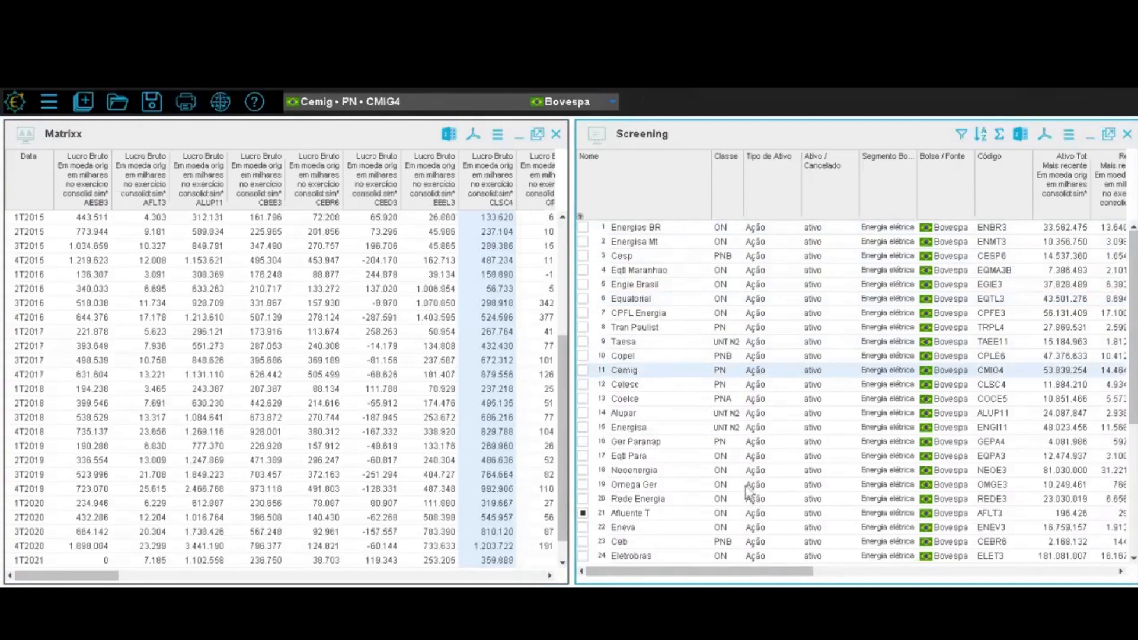
# Close the Matrixx of Lucro Bruto and maximize the Screening window to show the list of electric energy companies
pyautogui.click(40, 235)
pyautogui.click(40, 247)
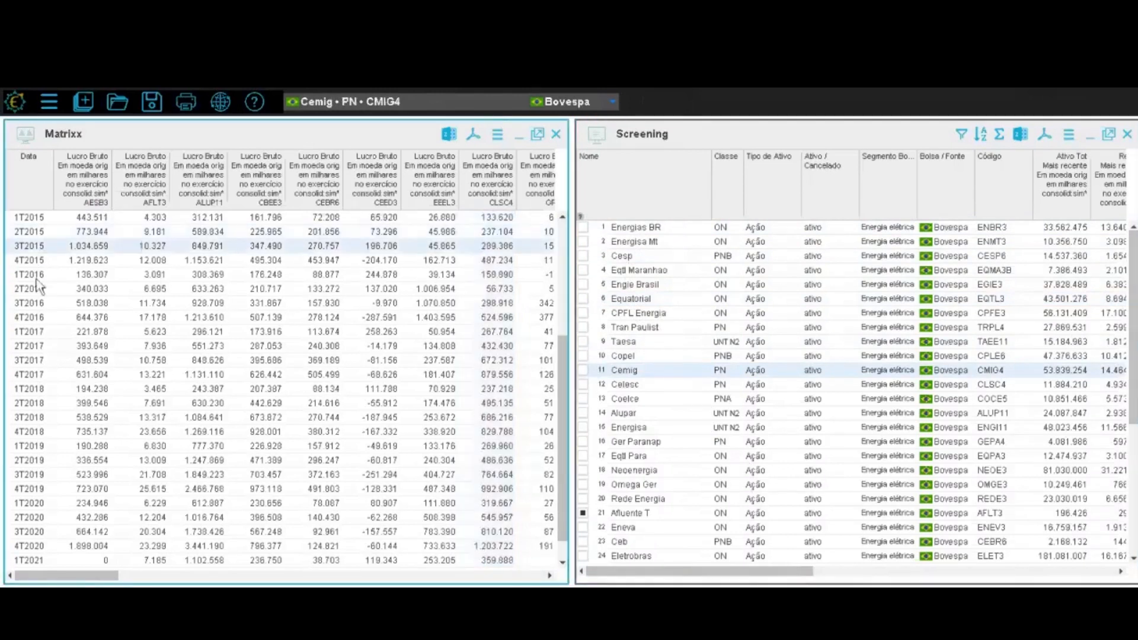
pyautogui.click(40, 288)
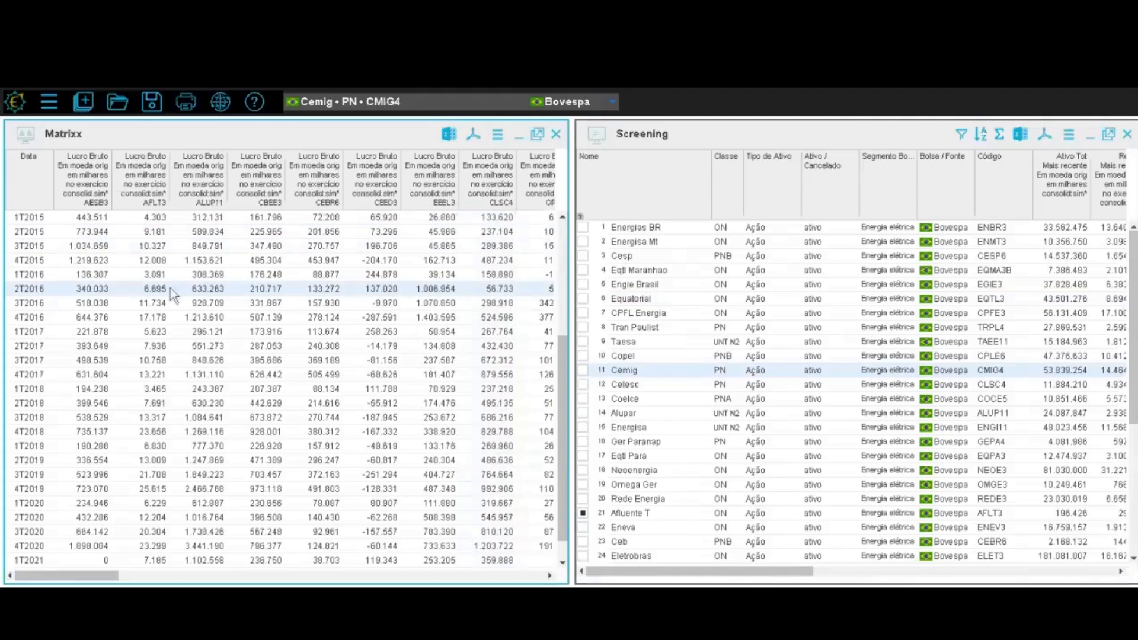
pyautogui.click(557, 135)
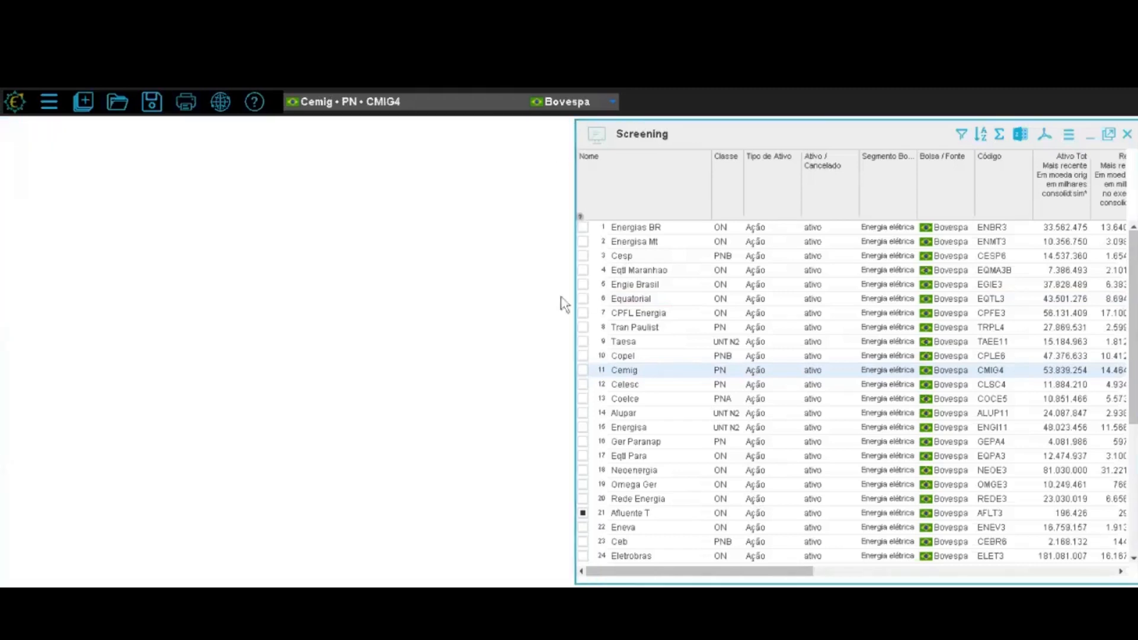
pyautogui.click(1108, 134)
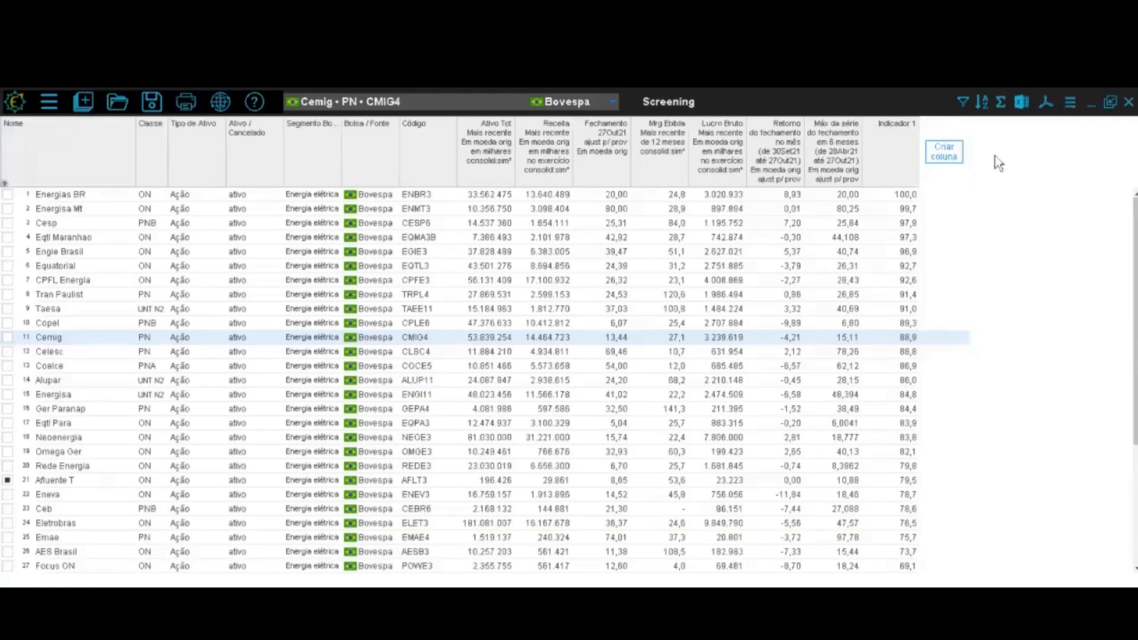
pyautogui.scroll(-4, 569, 380)
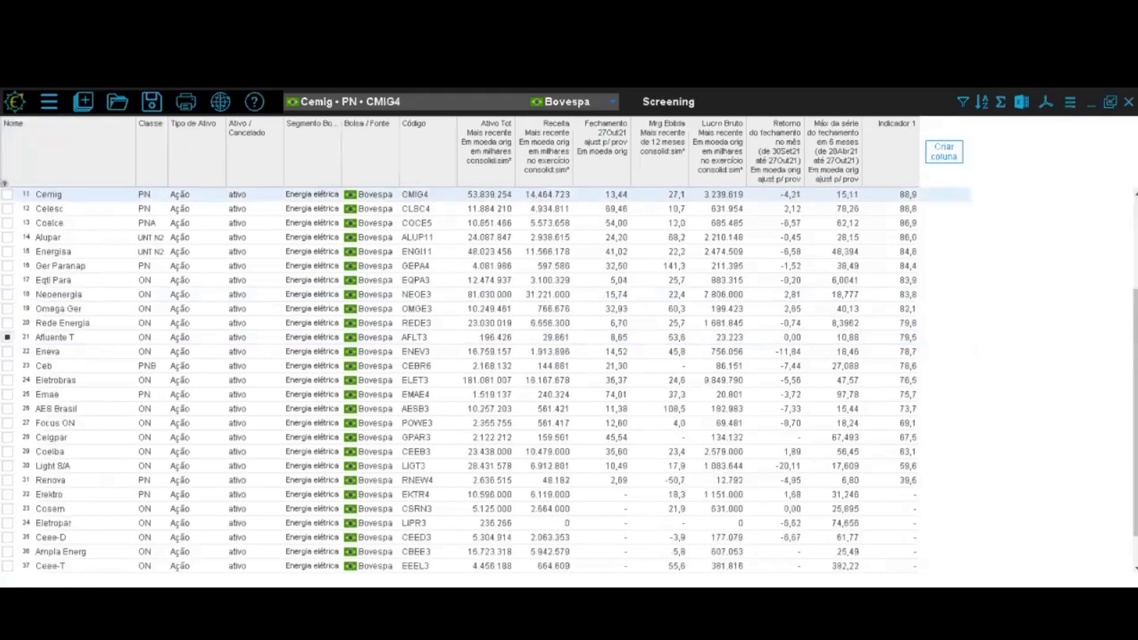
# Open the Demonstrativos Financeiros of the current asset Cemig and maximize their window
pyautogui.click(84, 103)
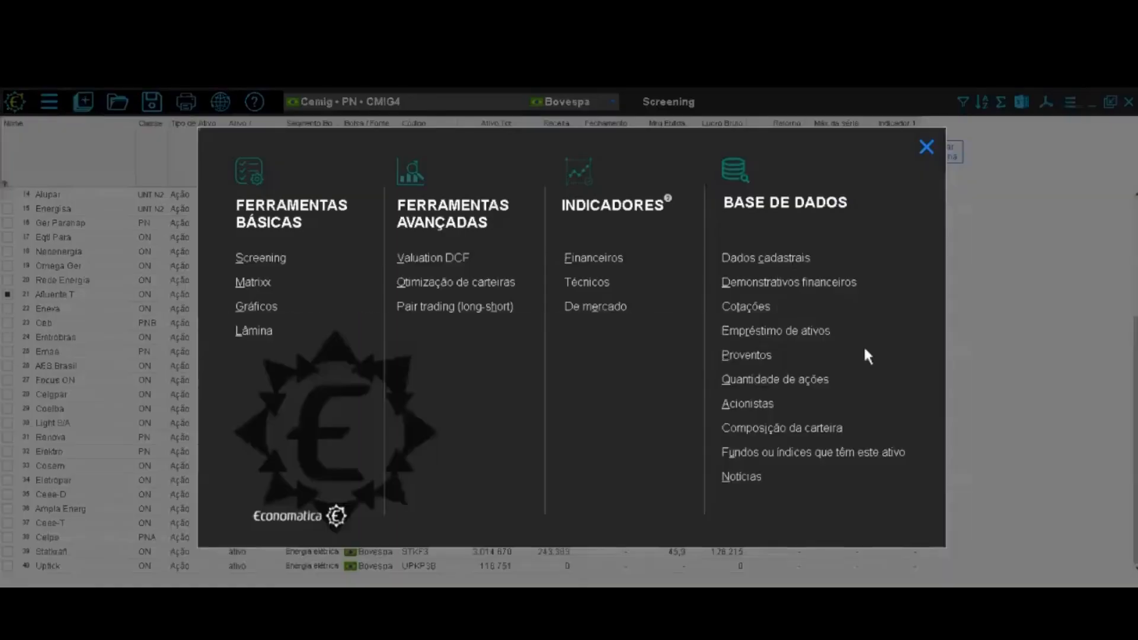
pyautogui.click(814, 287)
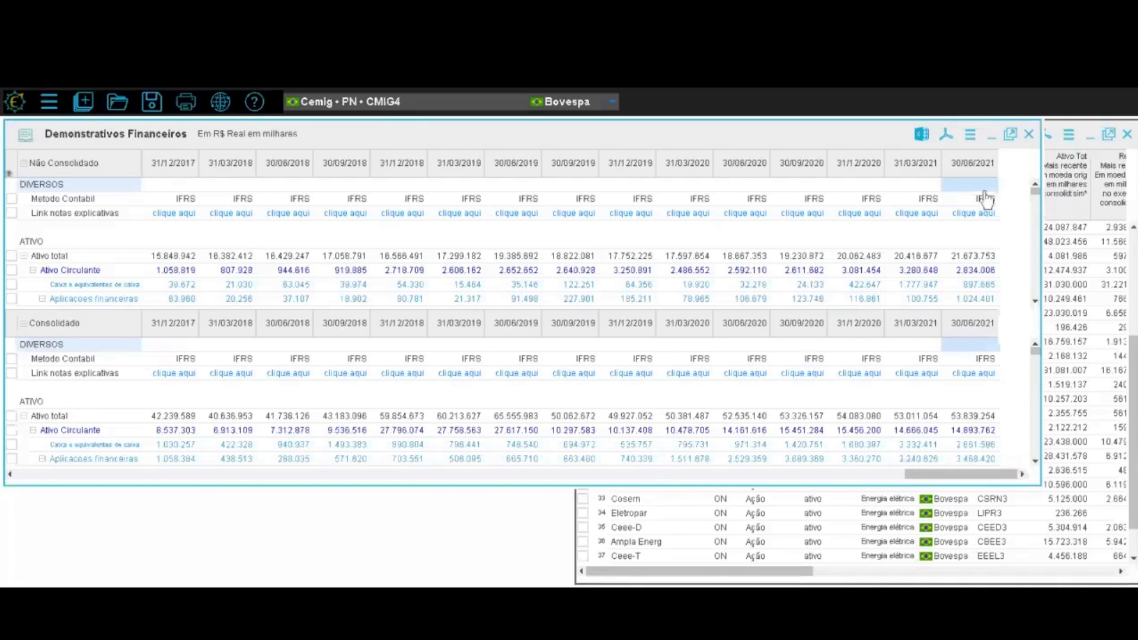
pyautogui.click(990, 138)
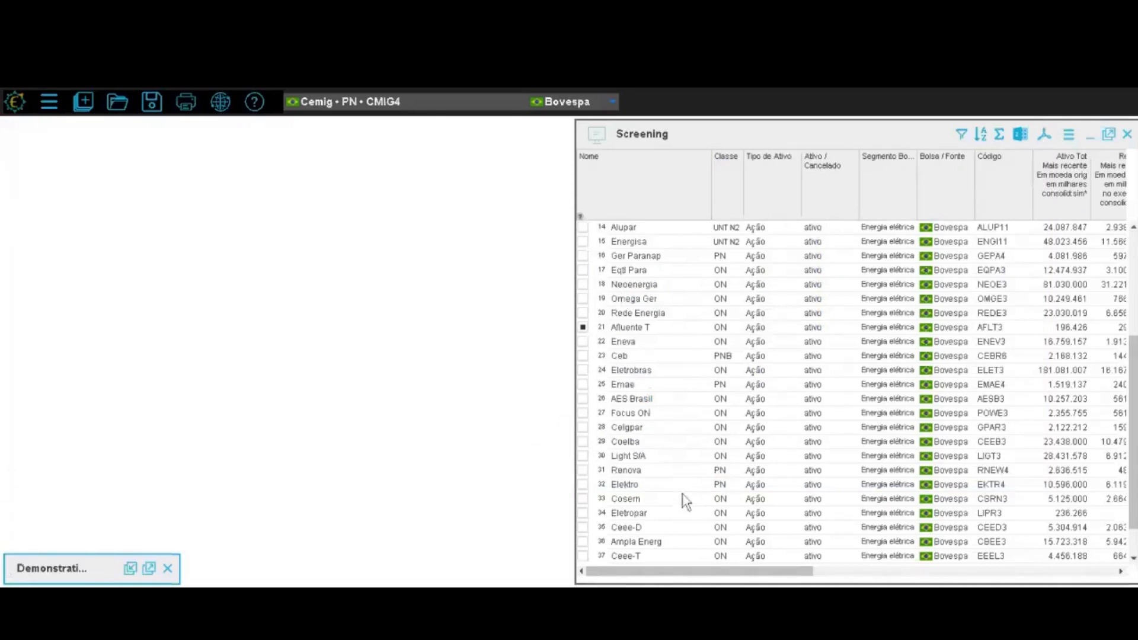
pyautogui.click(152, 571)
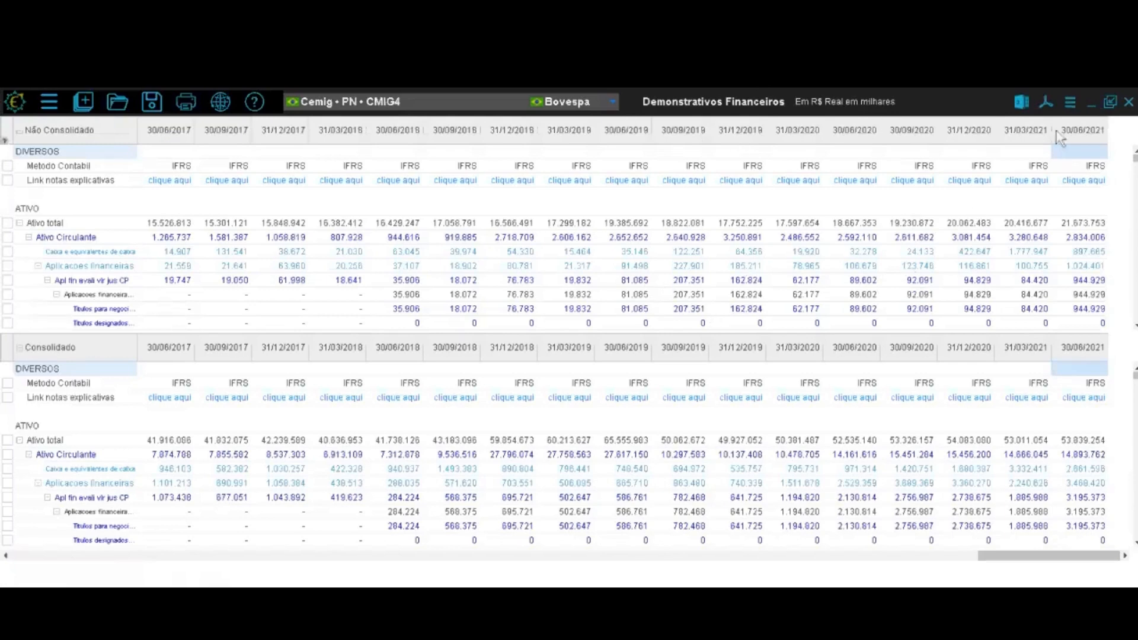
# Try out an export of the Demonstrativos Financeiros for all assets of the Screening window and cancel it
pyautogui.click(1071, 102)
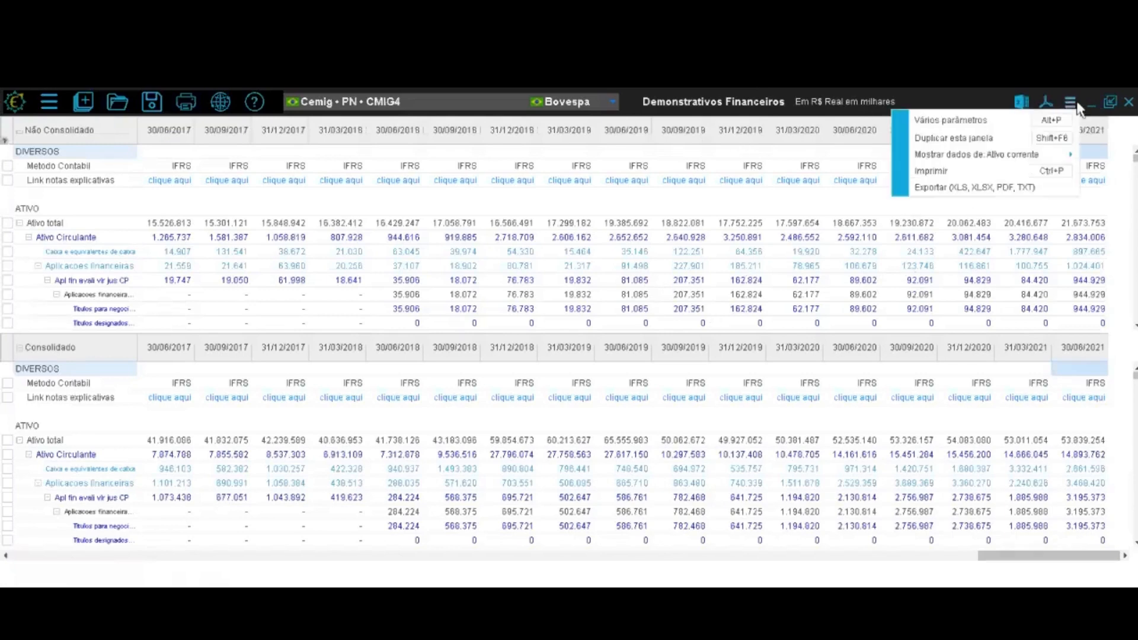
pyautogui.click(969, 189)
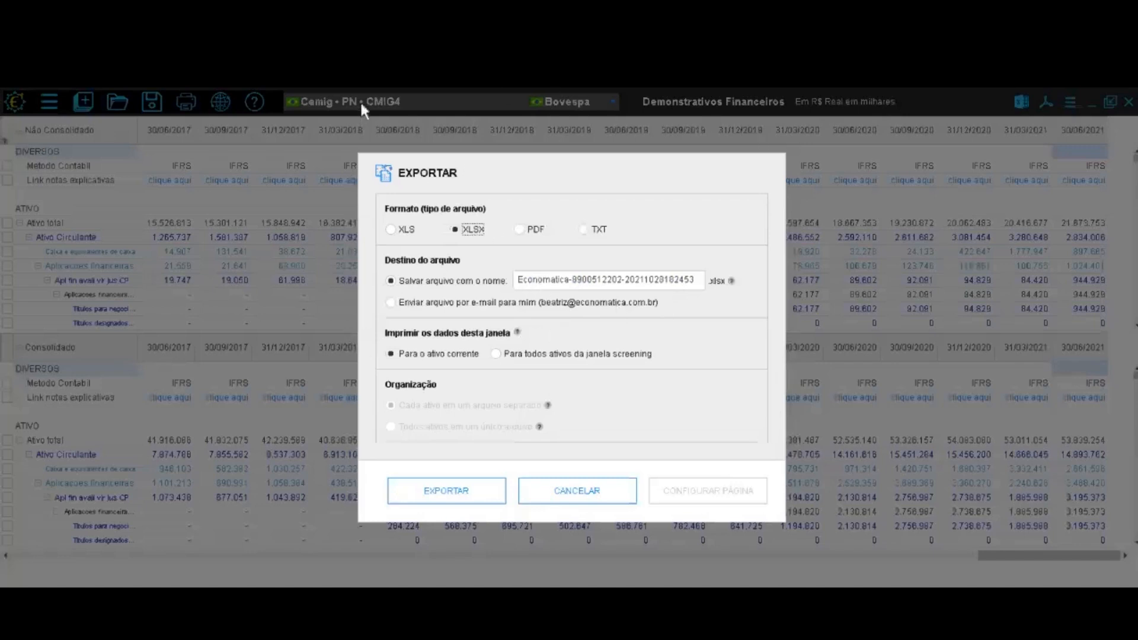
pyautogui.click(497, 353)
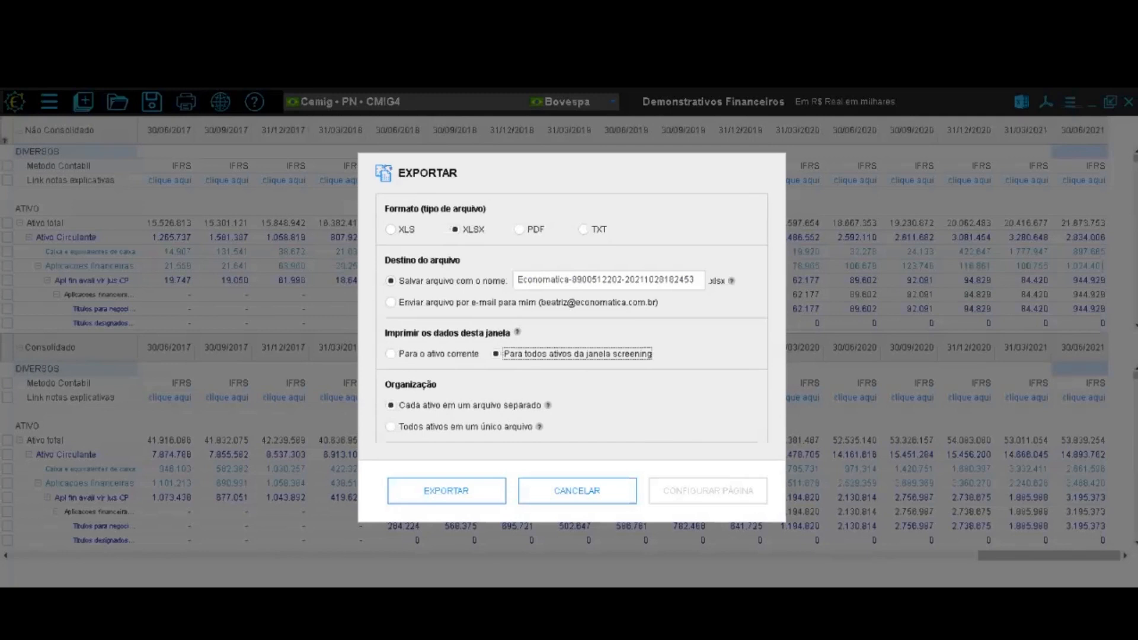
pyautogui.click(617, 500)
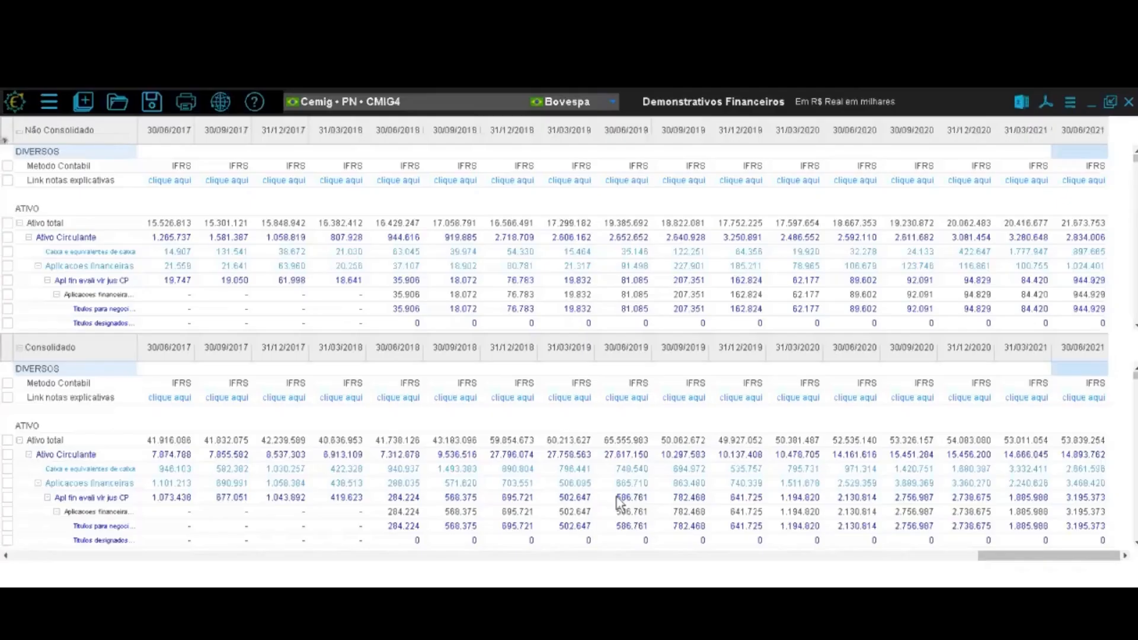
# Create a new Matrixx and set its initial date to since 01/01/2021
pyautogui.click(84, 103)
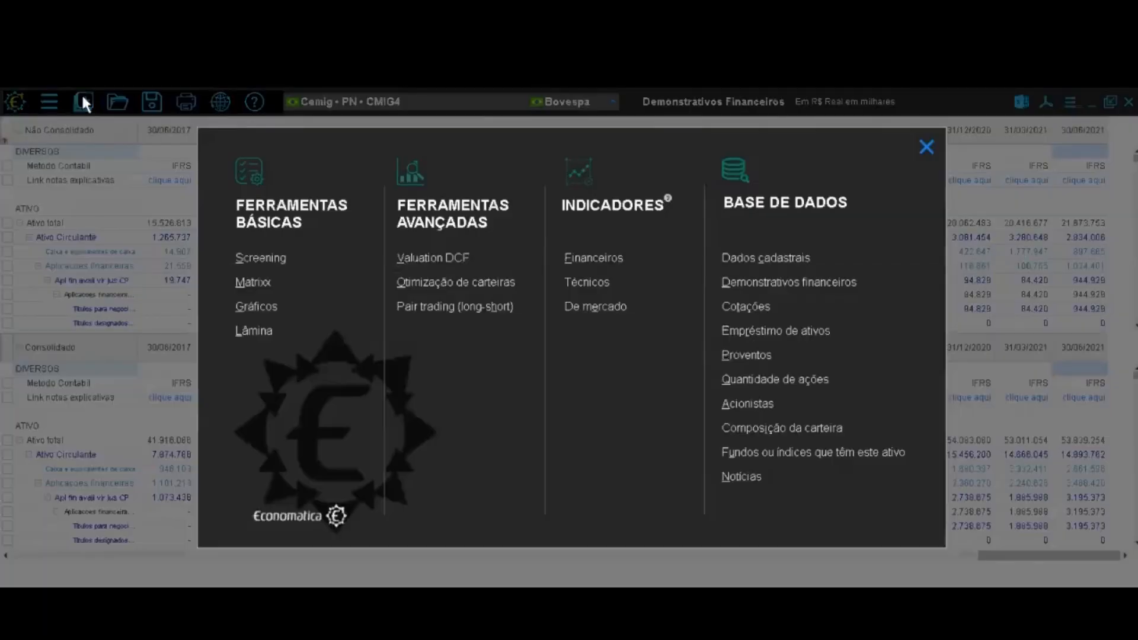
pyautogui.click(927, 148)
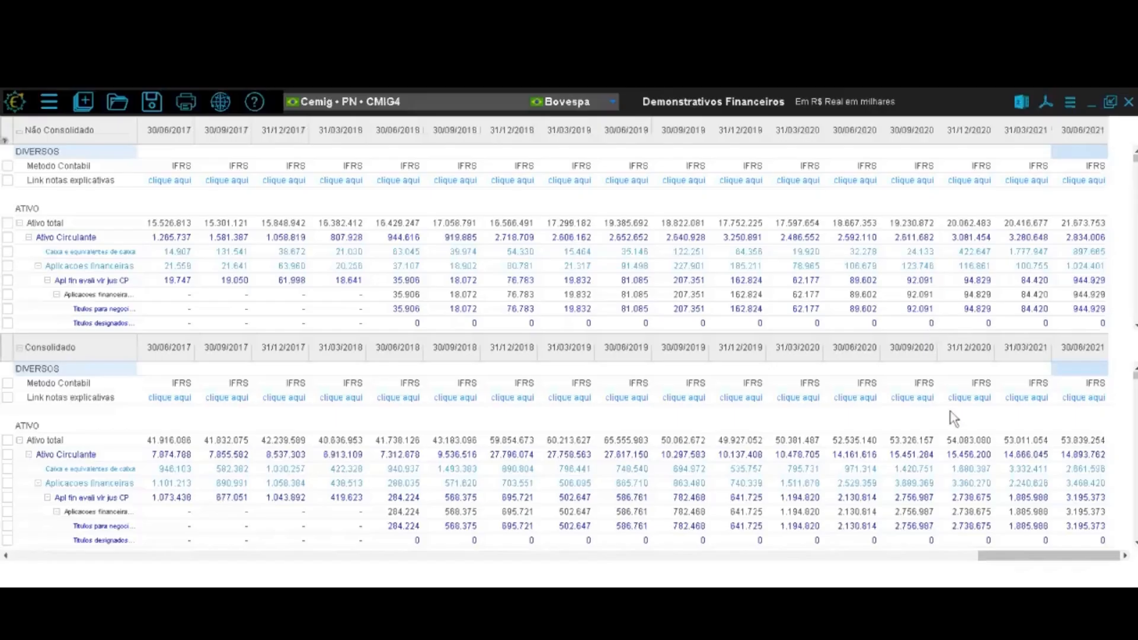
pyautogui.click(84, 102)
pyautogui.click(254, 283)
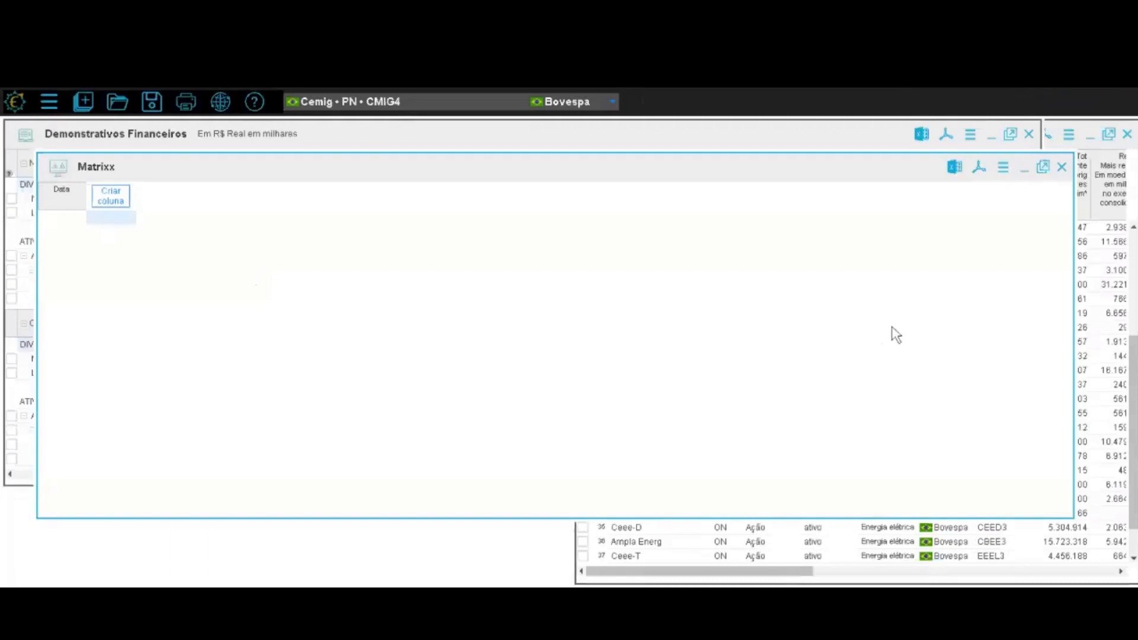
pyautogui.click(1005, 169)
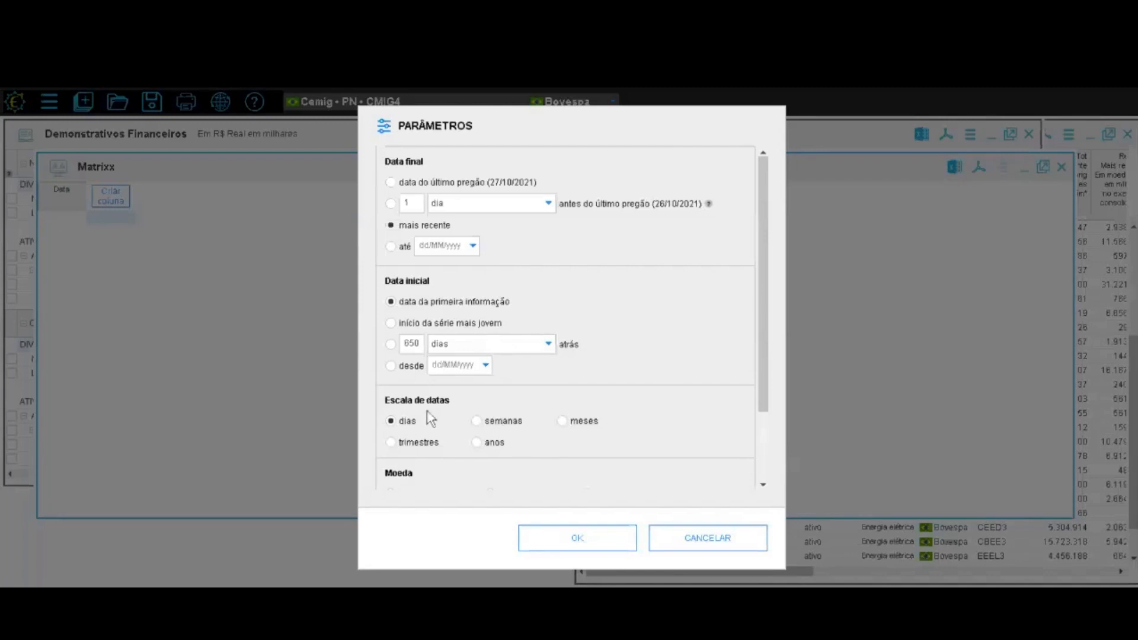
pyautogui.click(403, 373)
pyautogui.click(435, 371)
pyautogui.write('01/01/2021')
pyautogui.click(618, 541)
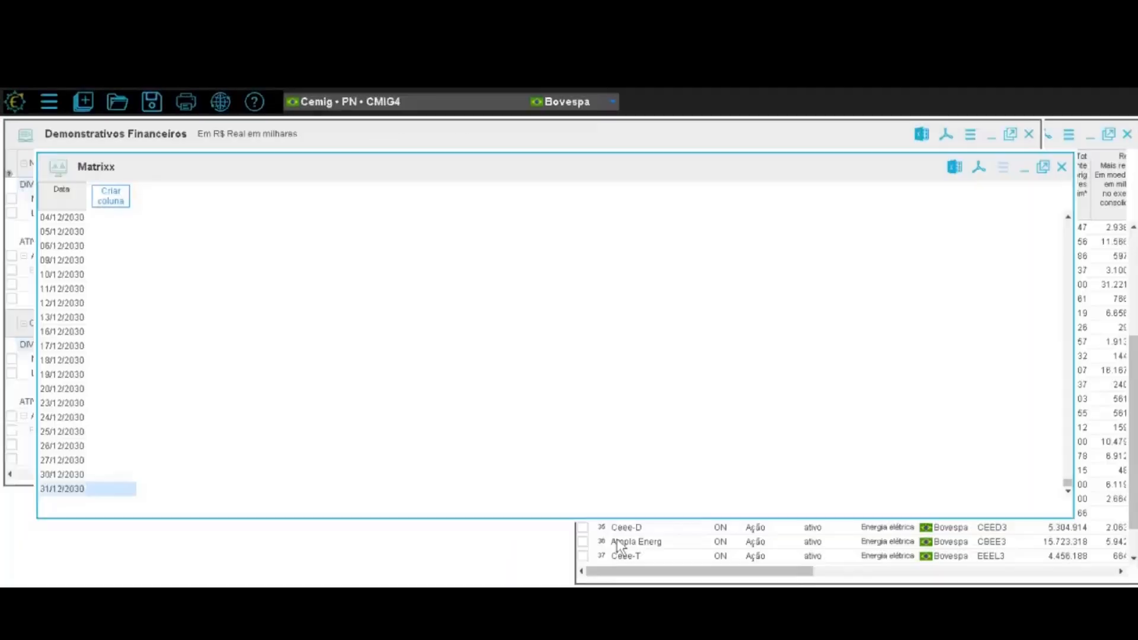
# Add a Fechamento column from the cotações for the current asset to the new Matrixx
pyautogui.click(111, 198)
pyautogui.click(275, 248)
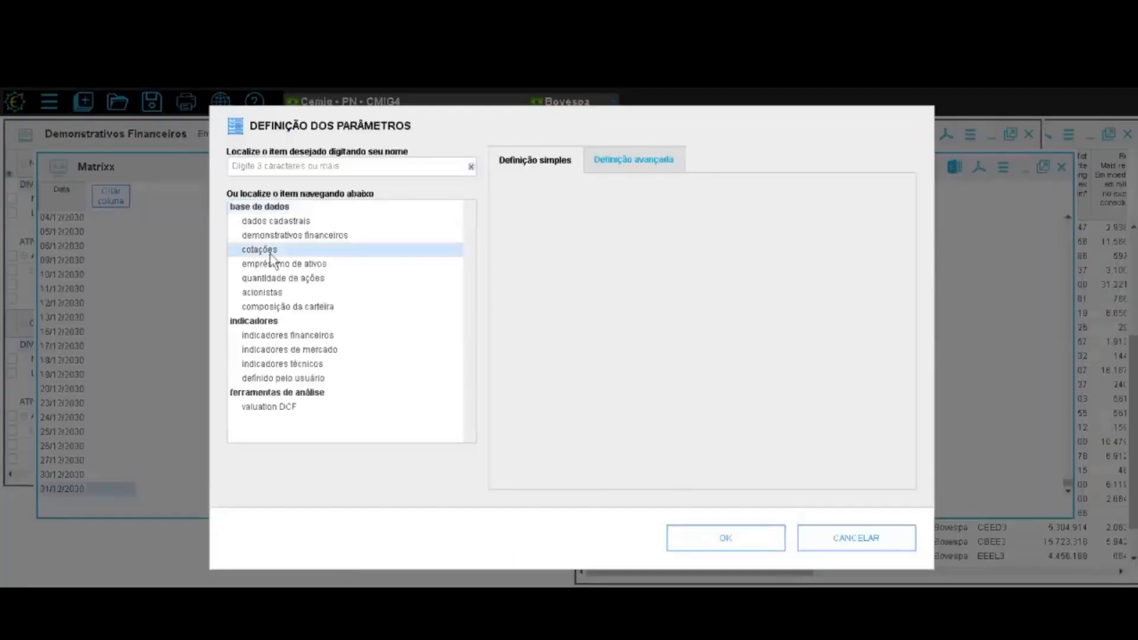
pyautogui.doubleClick(743, 180)
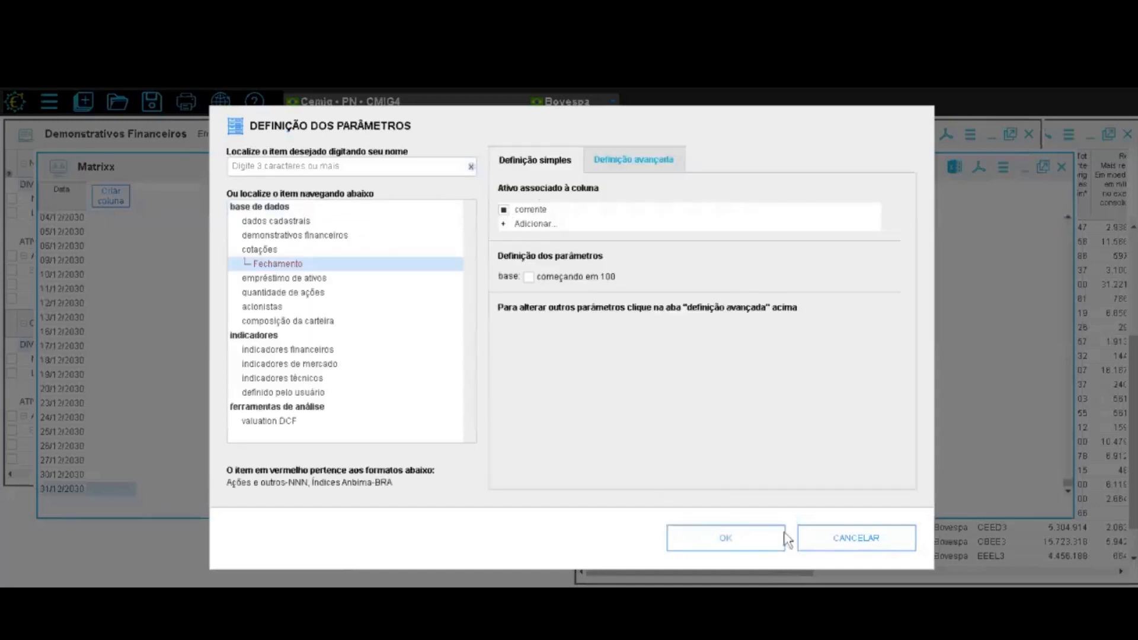
pyautogui.click(727, 539)
# Add a Preço / Lucro column from the indicadores de mercado with a 12-month period for the current asset
pyautogui.click(170, 202)
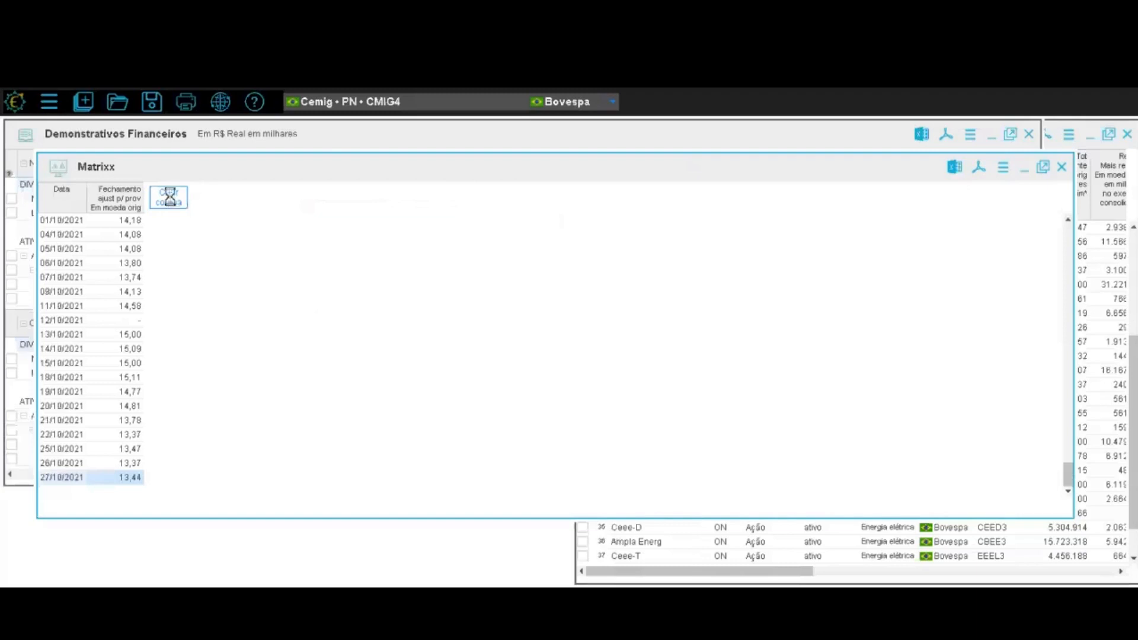
pyautogui.click(305, 365)
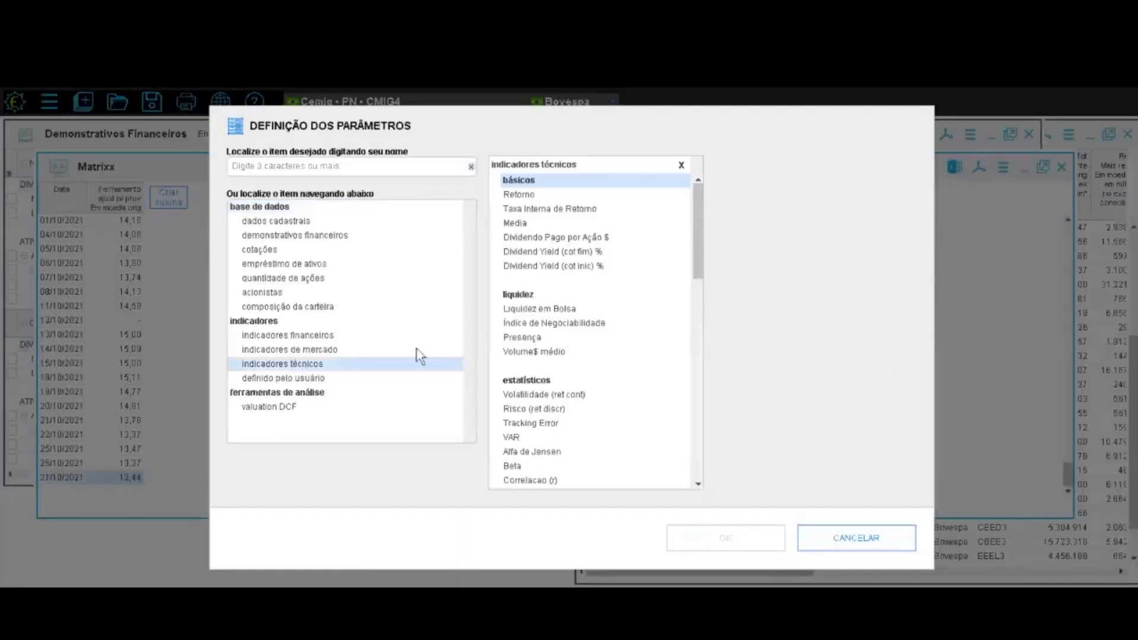
pyautogui.click(328, 351)
pyautogui.click(740, 181)
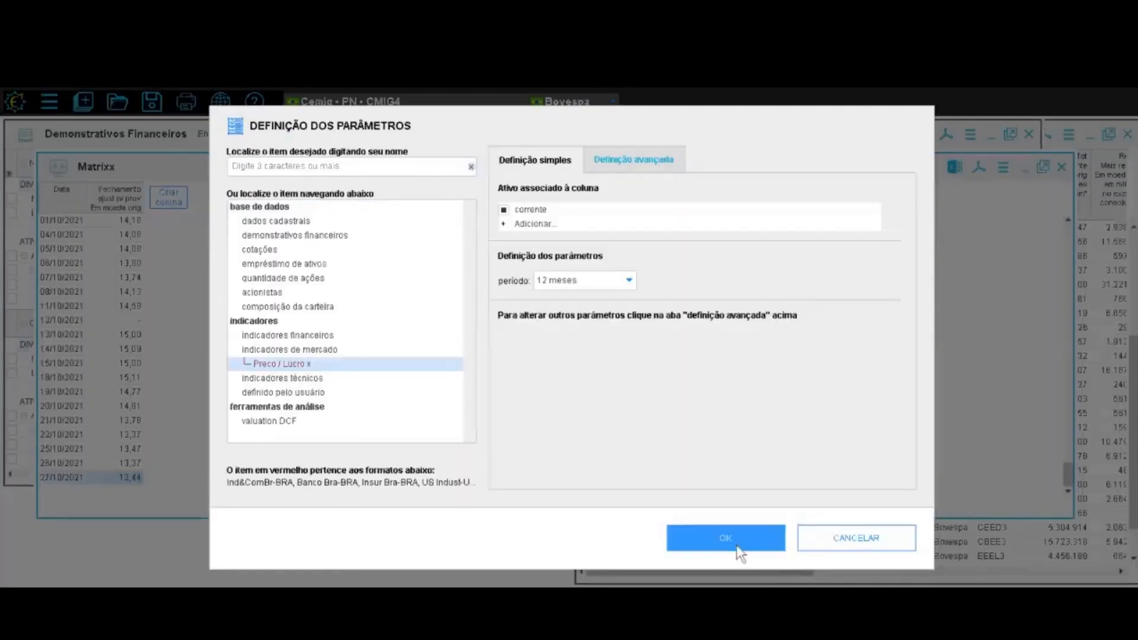
pyautogui.click(735, 537)
# Add a Valor de Mercado column from the indicadores de mercado for the current asset
pyautogui.click(244, 205)
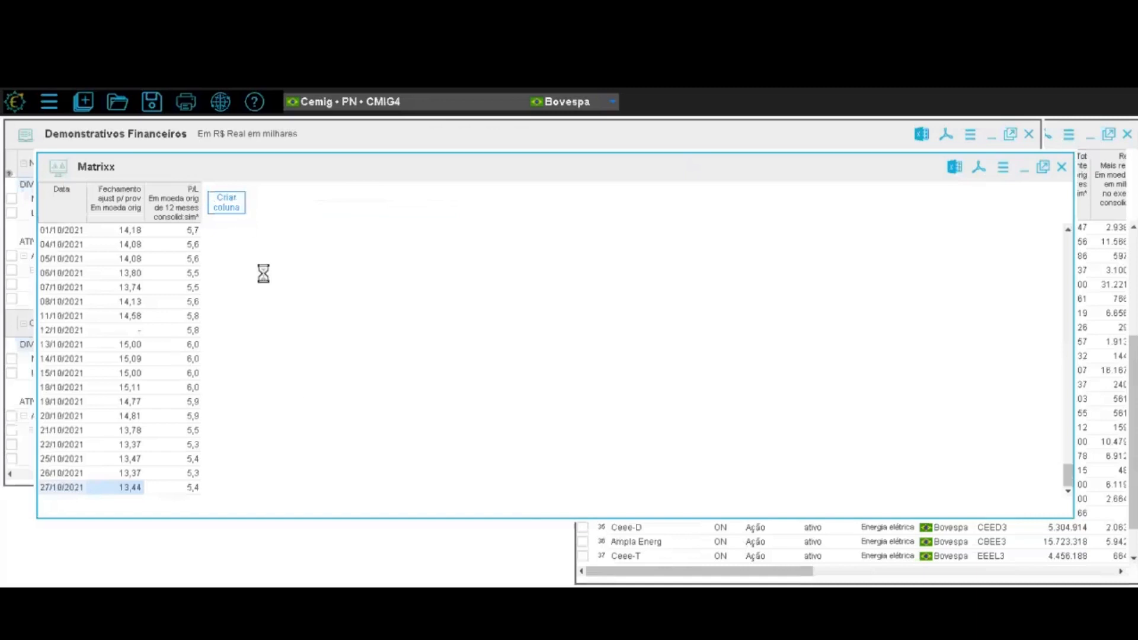
pyautogui.click(320, 352)
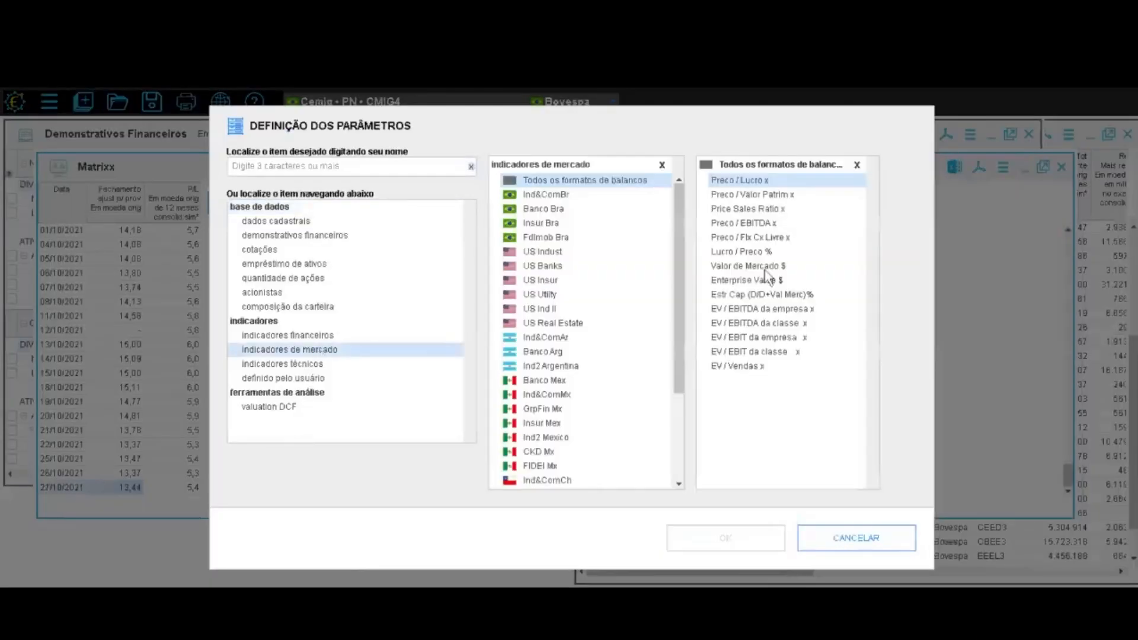
pyautogui.click(759, 264)
pyautogui.click(726, 537)
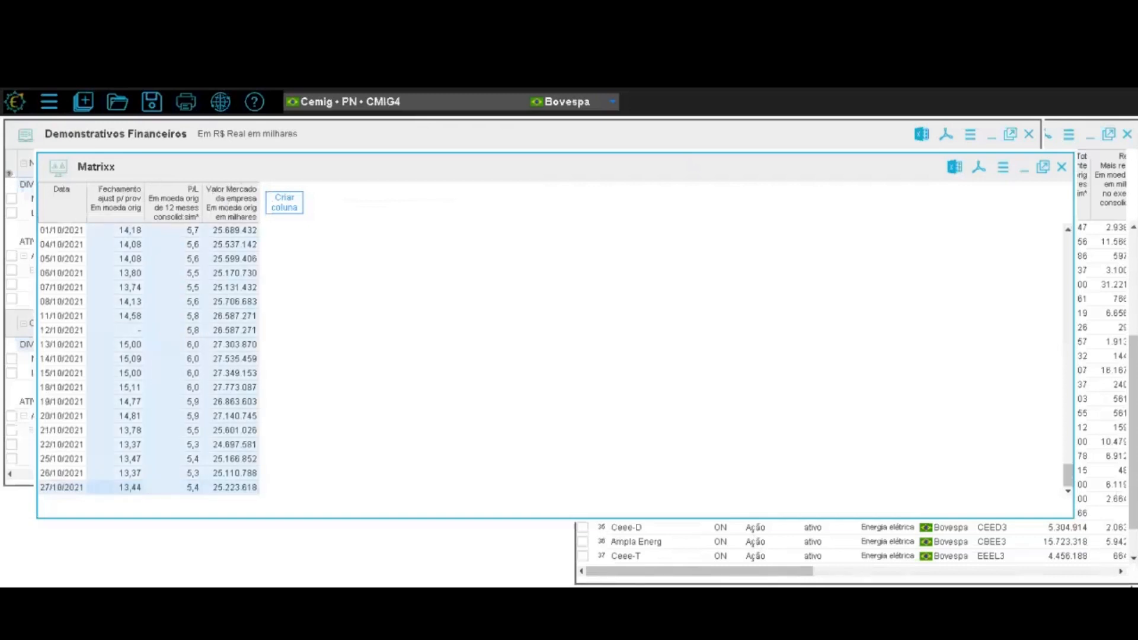
# Try out an export of the Matrixx data for all assets of the Screening window and cancel it
pyautogui.click(1008, 172)
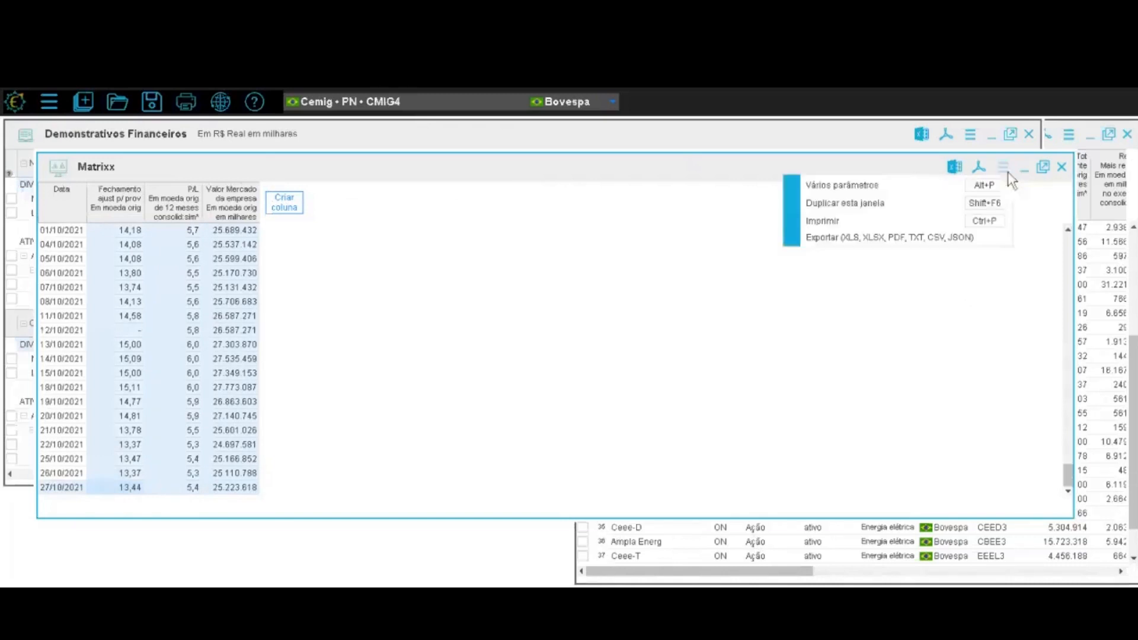
pyautogui.click(906, 241)
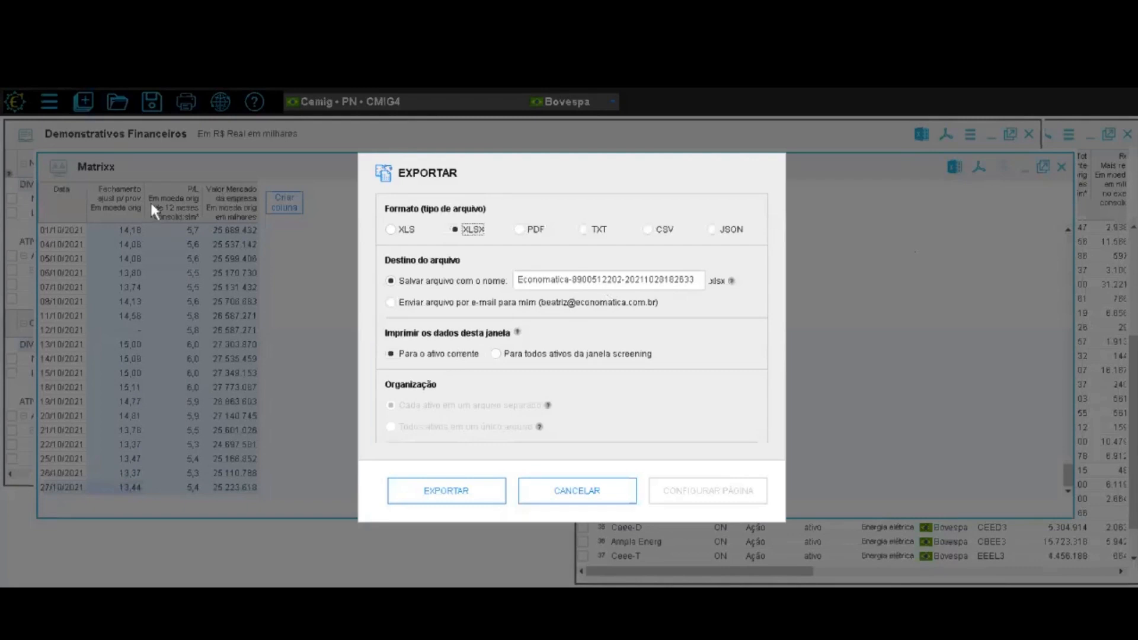
pyautogui.click(498, 356)
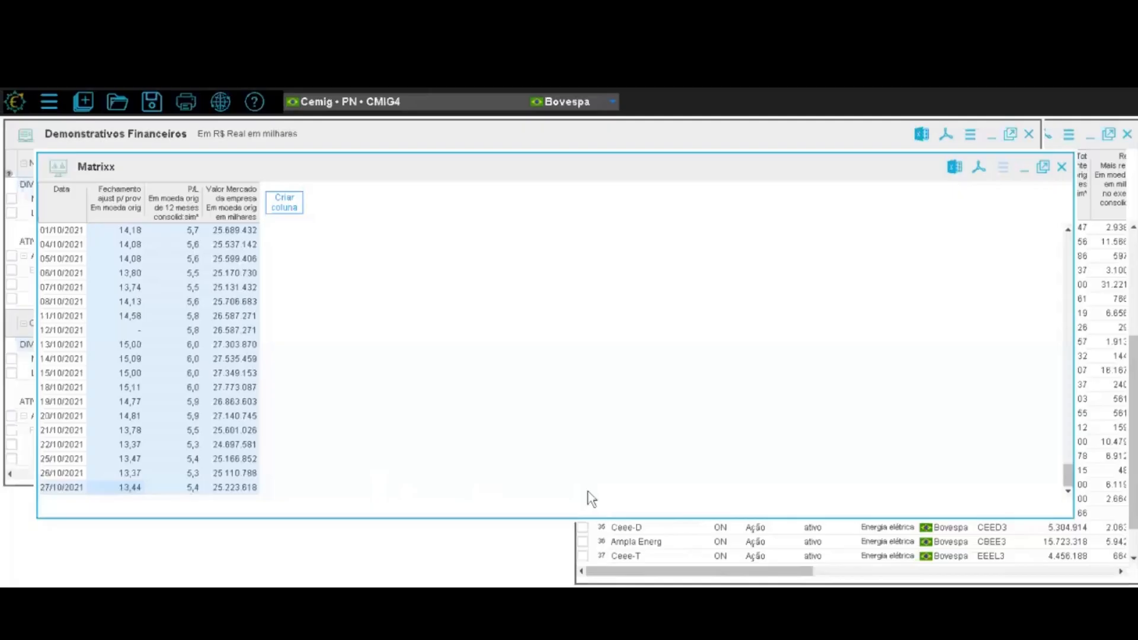
pyautogui.click(584, 490)
# View the help and support options, and minimize the Matrixx and Demonstrativos Financeiros windows
pyautogui.click(254, 102)
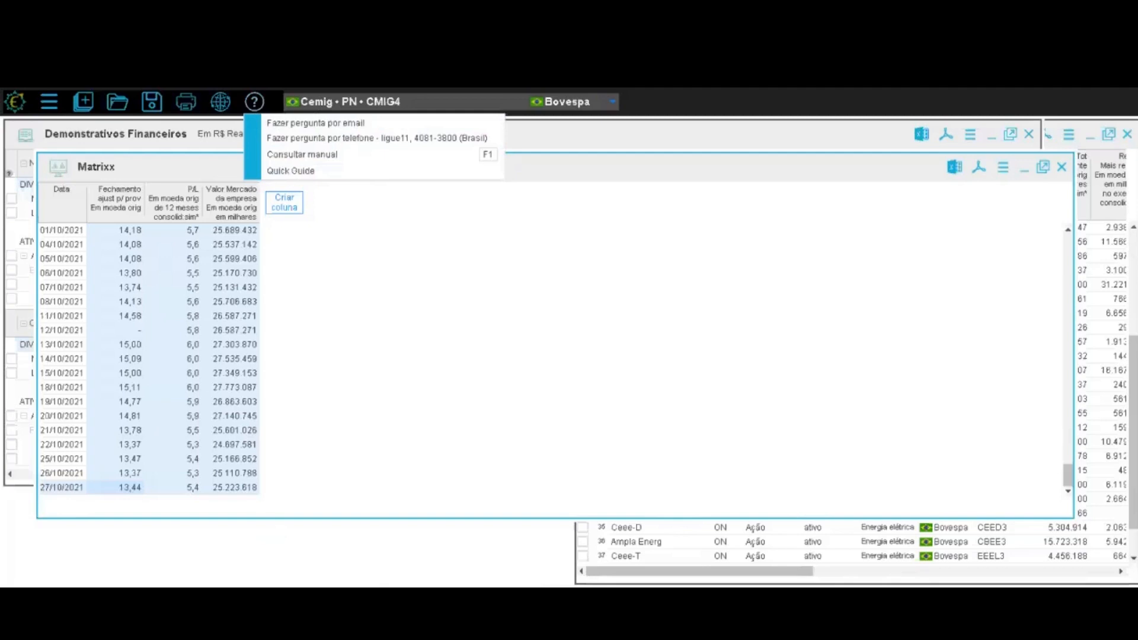
pyautogui.click(1026, 176)
pyautogui.click(1022, 168)
pyautogui.click(991, 135)
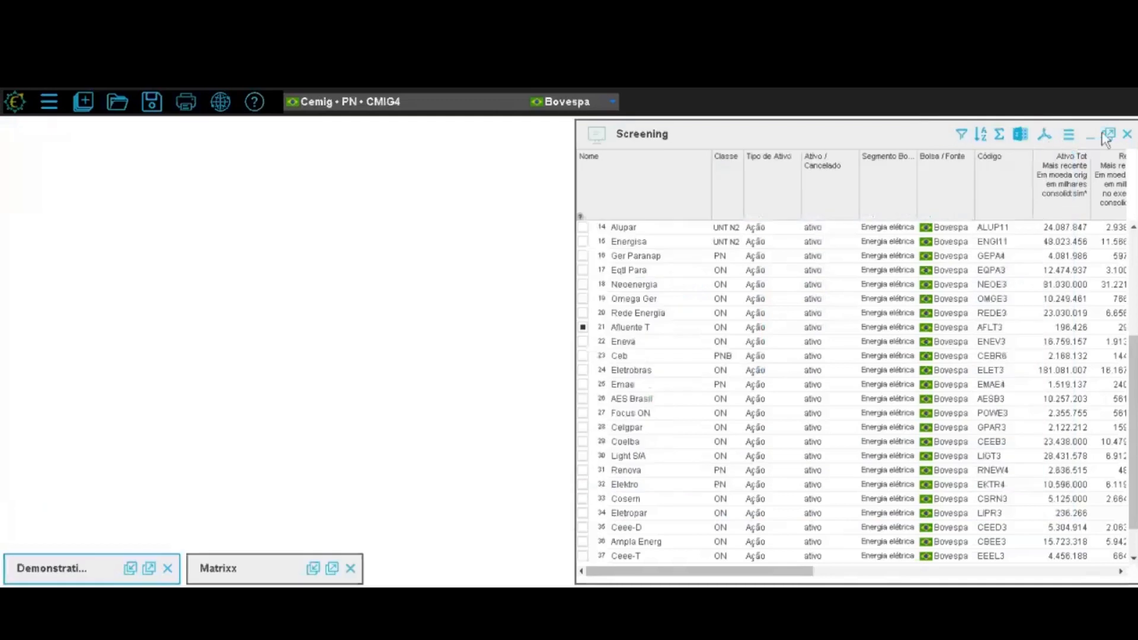
# Maximize the Screening window and save the screen as teste 28-10 in the Cloud Exclusivo
pyautogui.click(1110, 137)
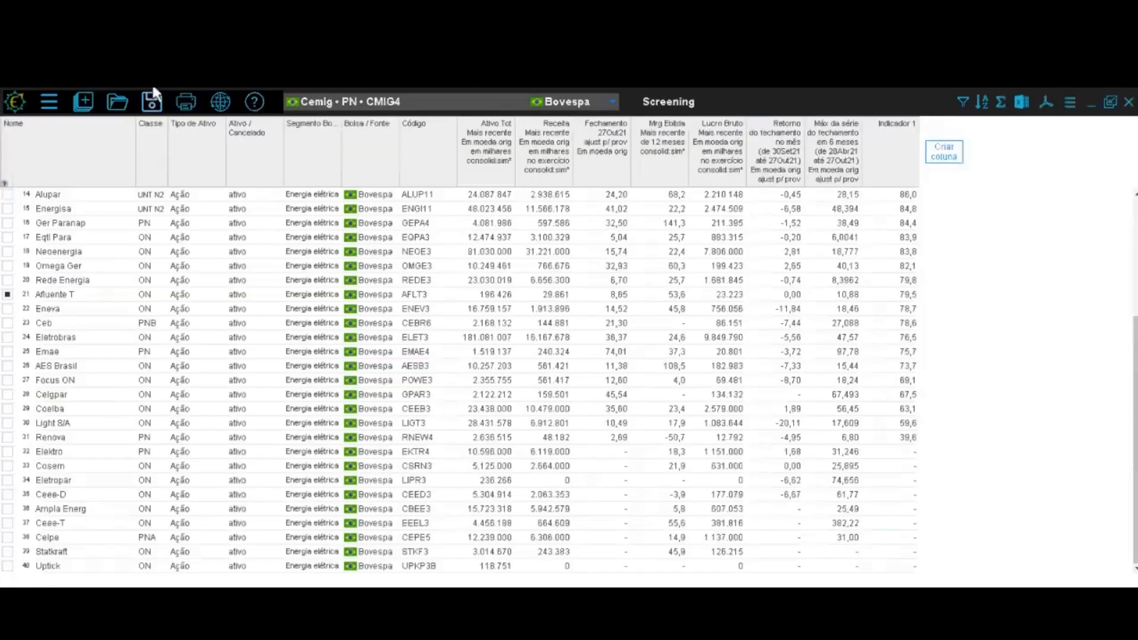
pyautogui.click(152, 103)
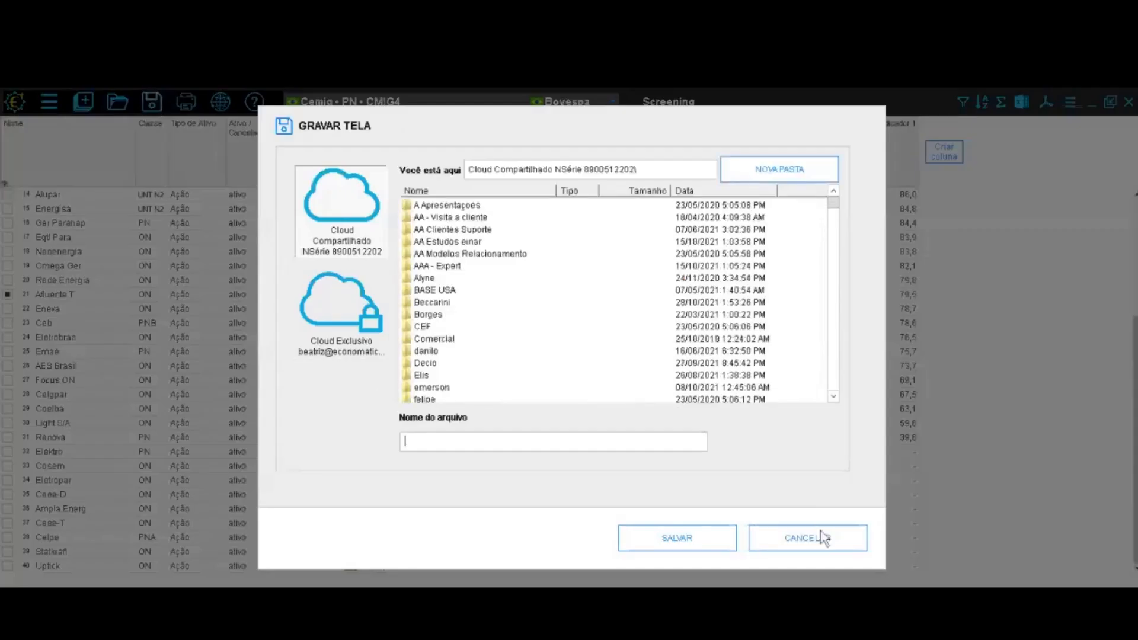
pyautogui.click(820, 538)
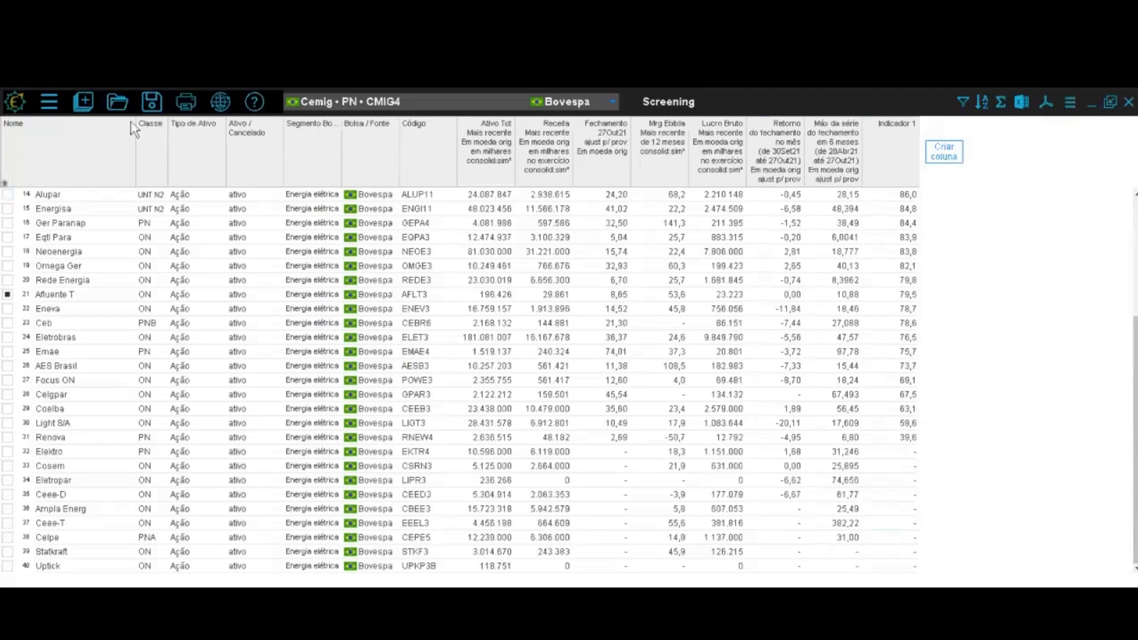
pyautogui.click(152, 107)
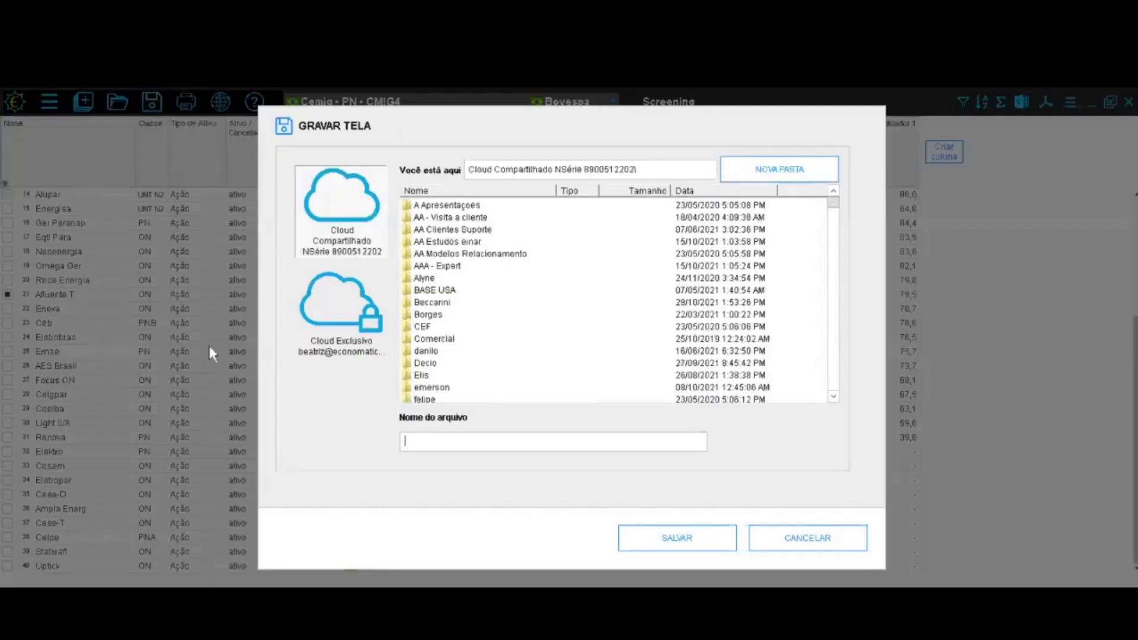
pyautogui.click(320, 294)
pyautogui.write('teste 28-10')
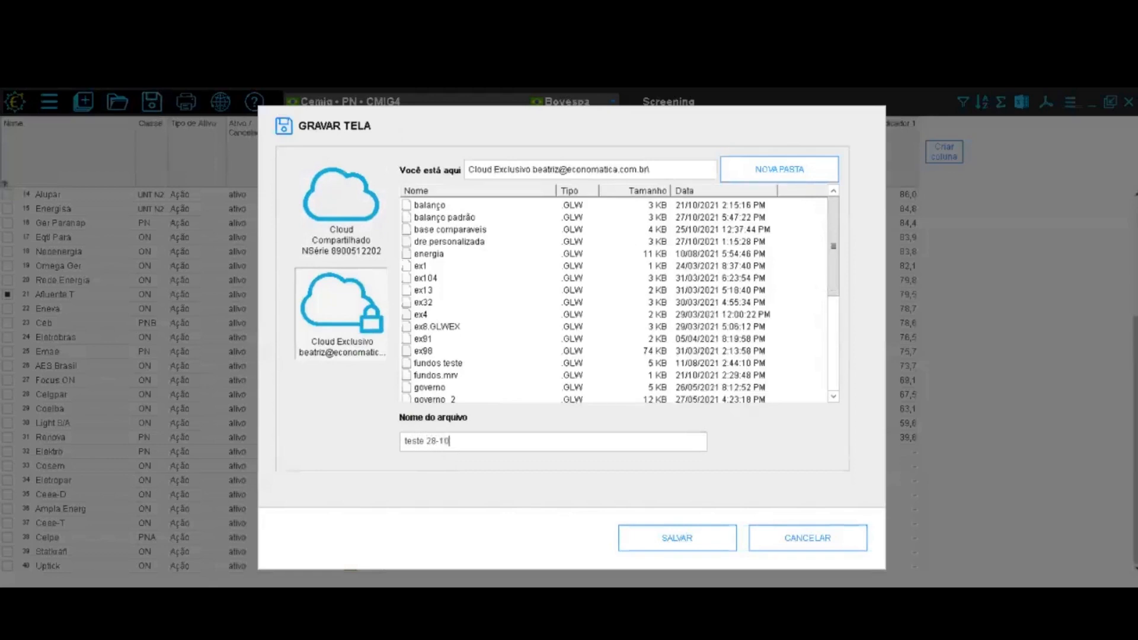
pyautogui.press('Return')
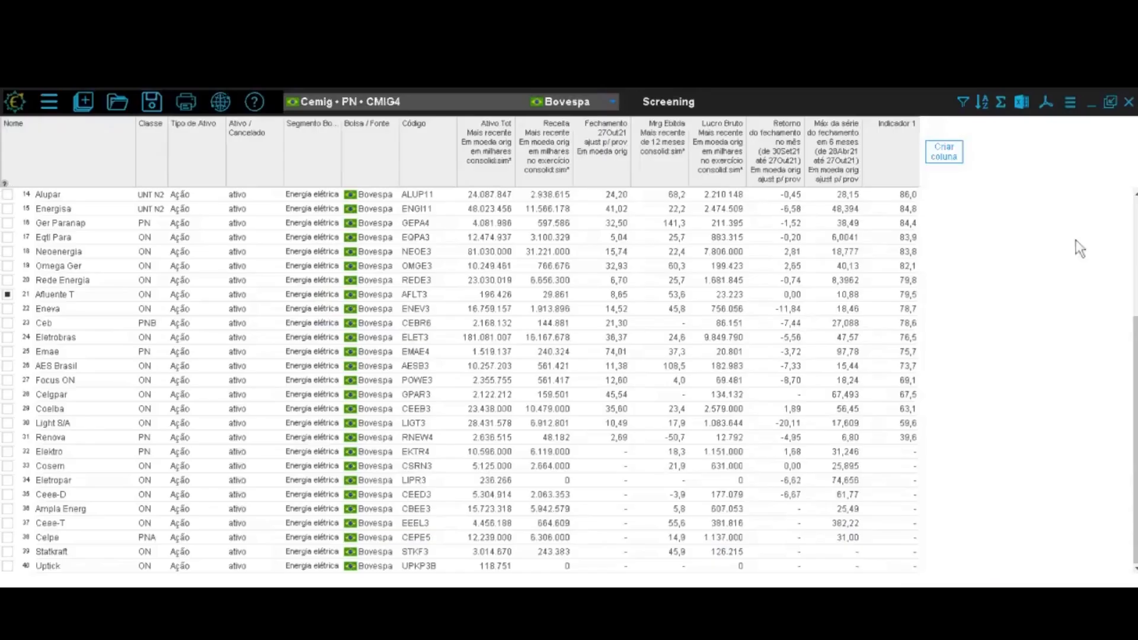
# Close the open Screening, Matrixx and Demonstrativos Financeiros windows to empty the workspace
pyautogui.click(1130, 102)
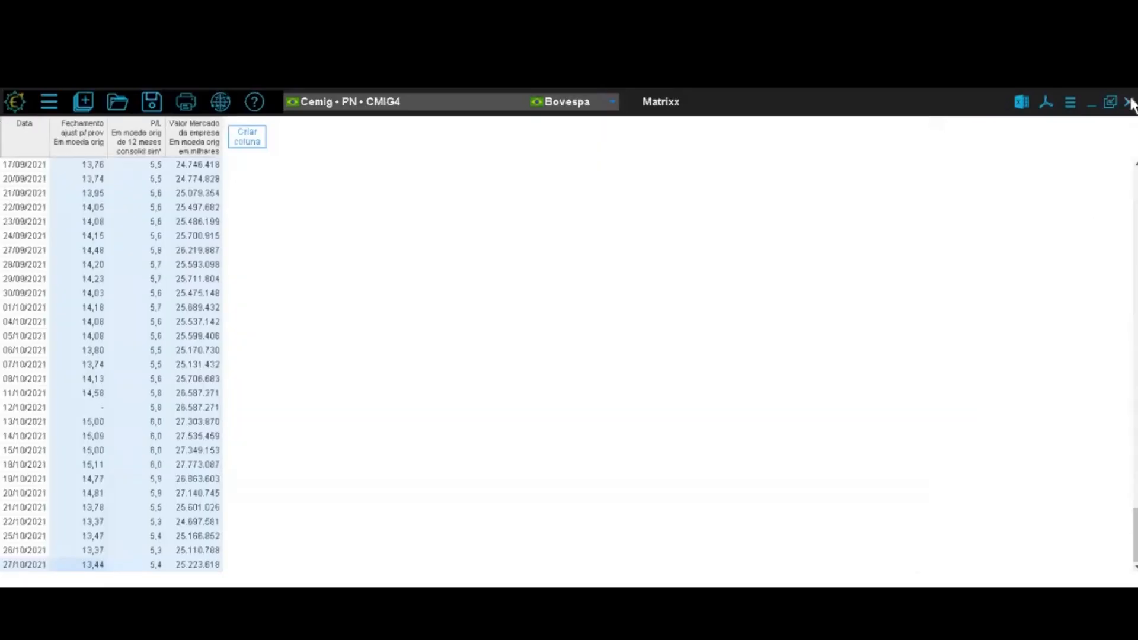
pyautogui.click(1130, 102)
pyautogui.click(1130, 102)
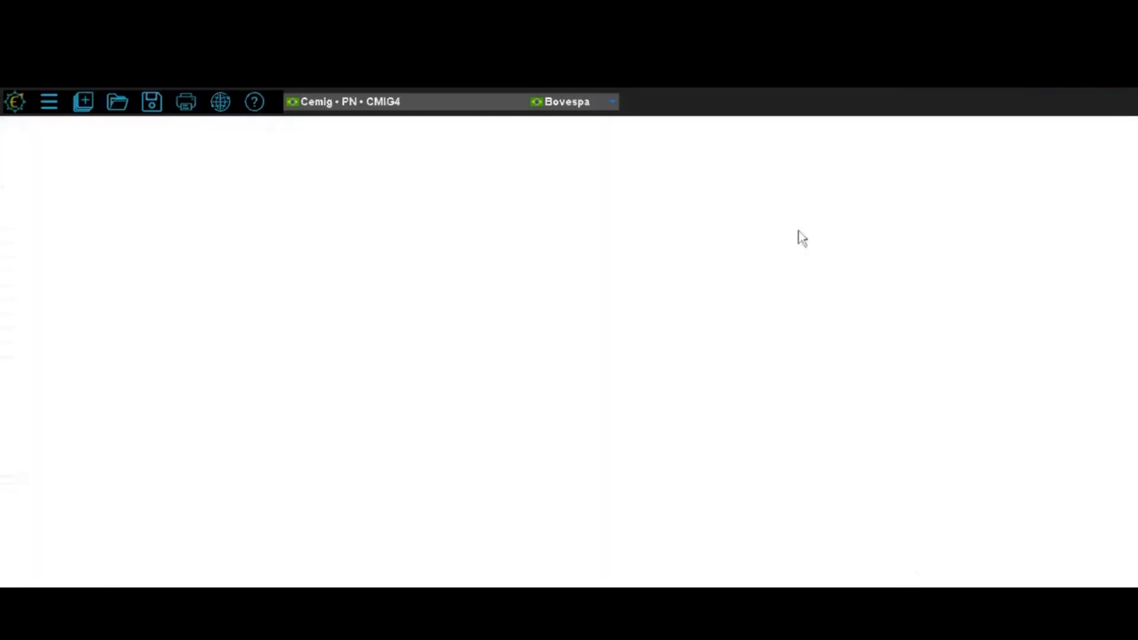
# Load the saved screen teste 28-10 from the Cloud Exclusivo
pyautogui.click(116, 103)
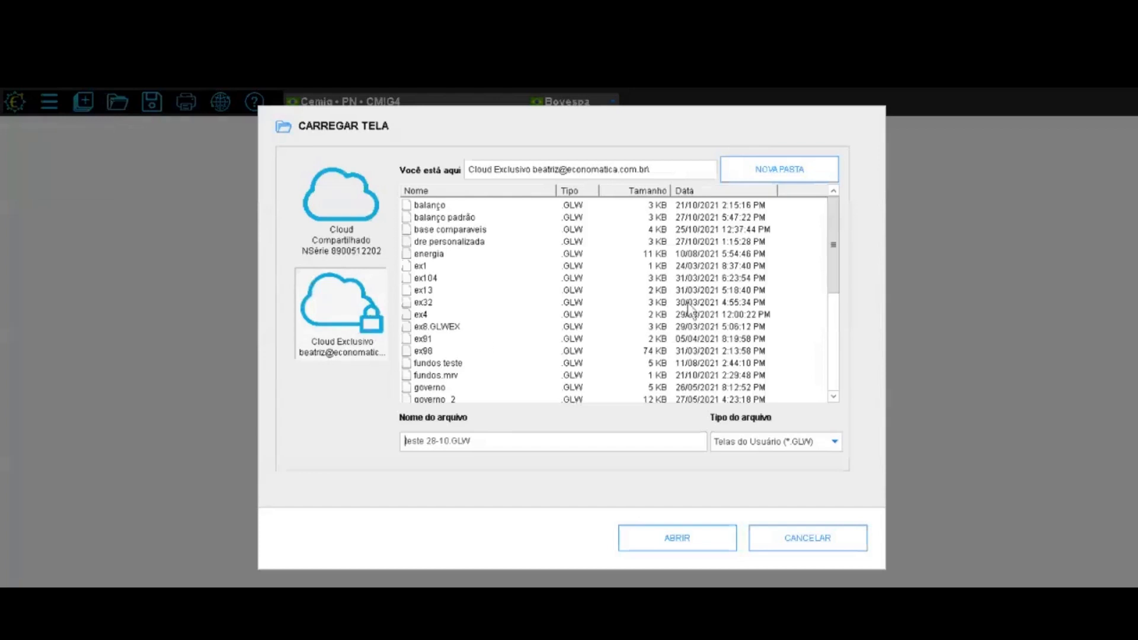
pyautogui.moveTo(834, 279); pyautogui.dragTo(834, 376)
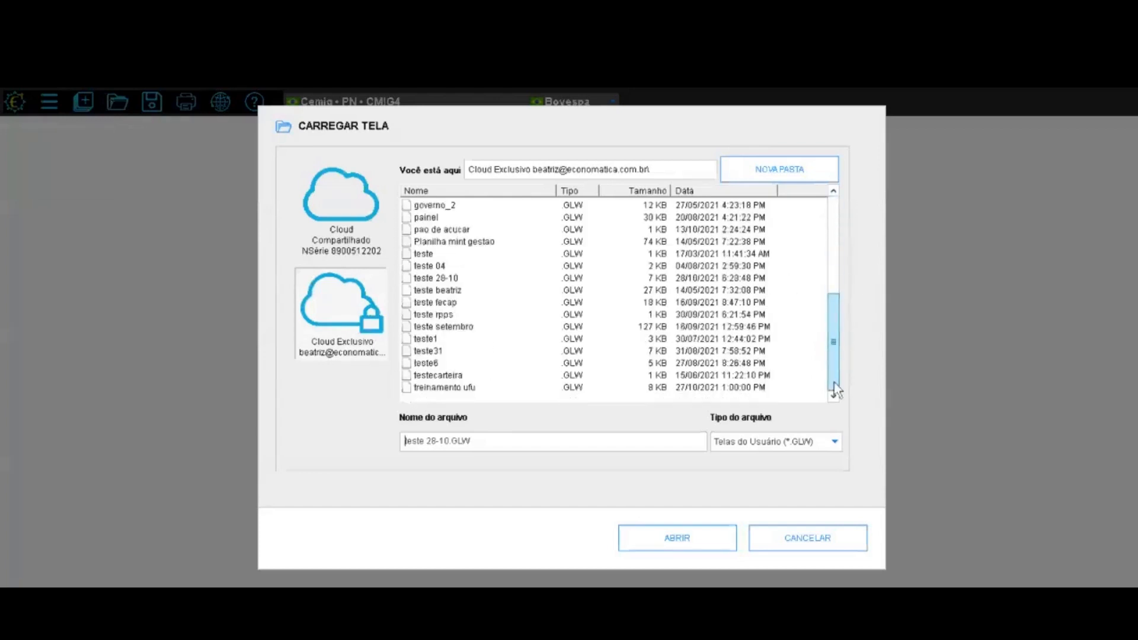
pyautogui.click(436, 278)
pyautogui.click(663, 536)
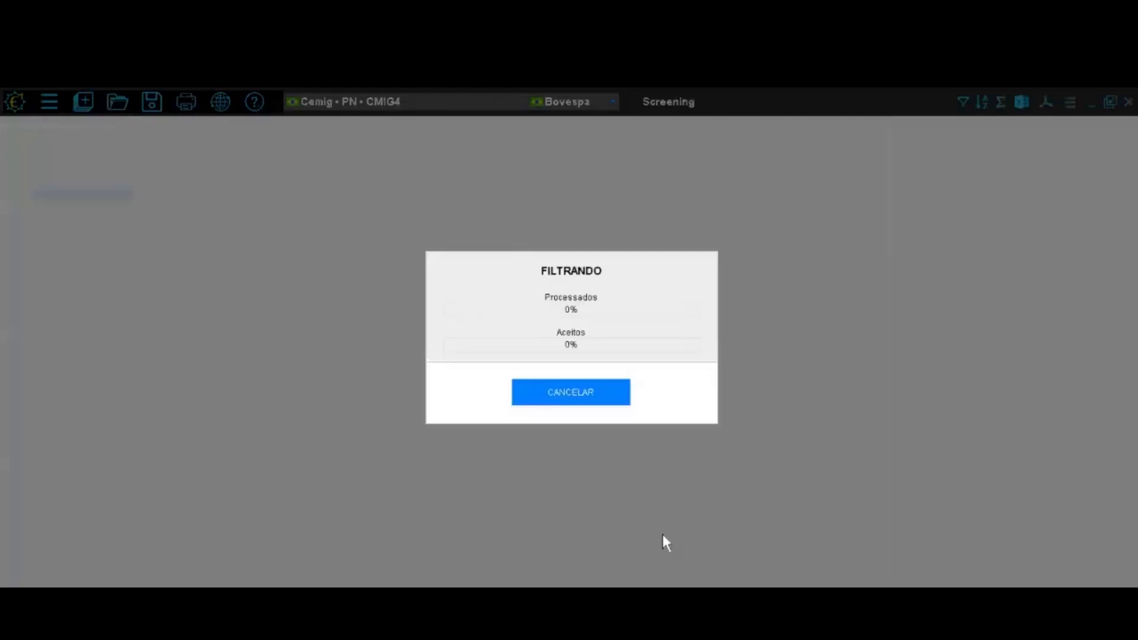
# Close all the windows of the reloaded screen: Matrixx, Demonstrativos Financeiros and Screening
pyautogui.click(1093, 103)
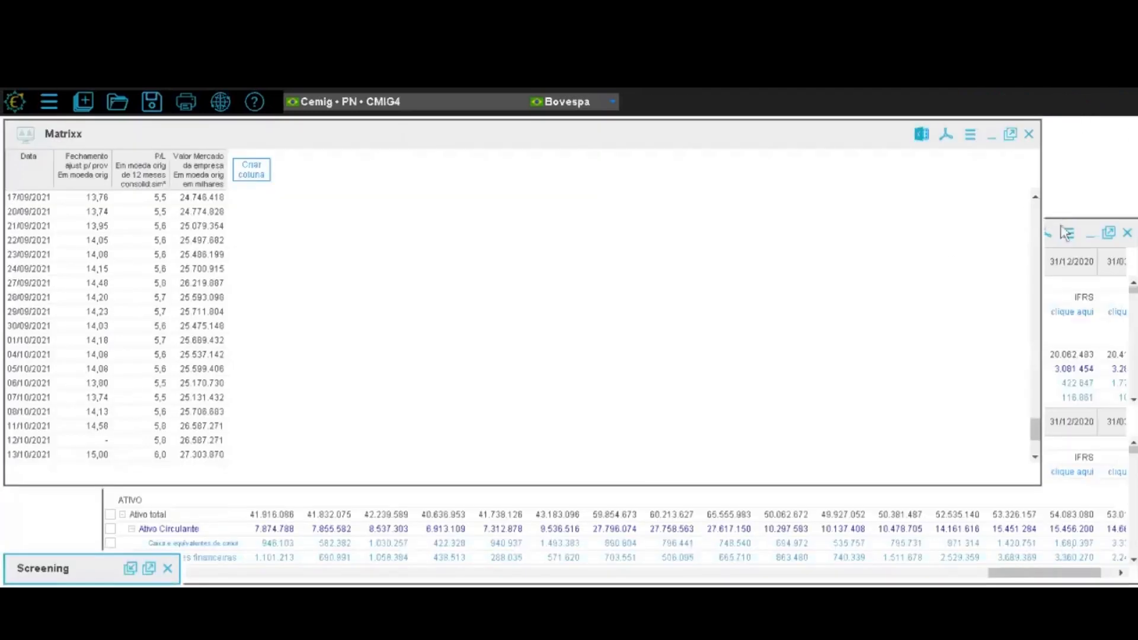
pyautogui.click(1029, 135)
pyautogui.click(1128, 233)
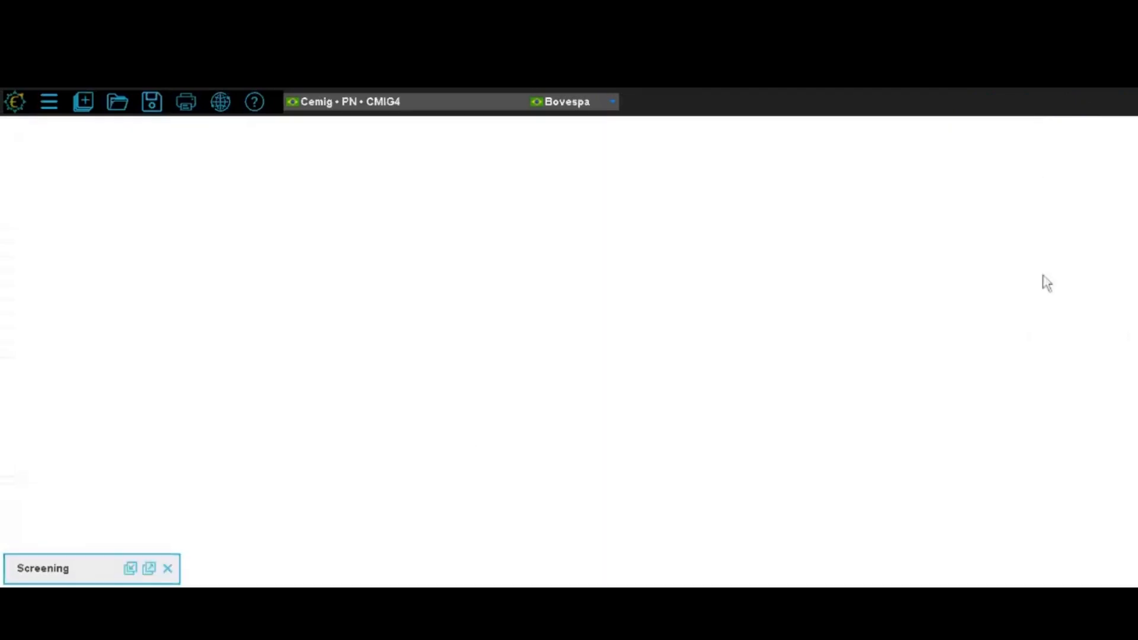
pyautogui.click(169, 570)
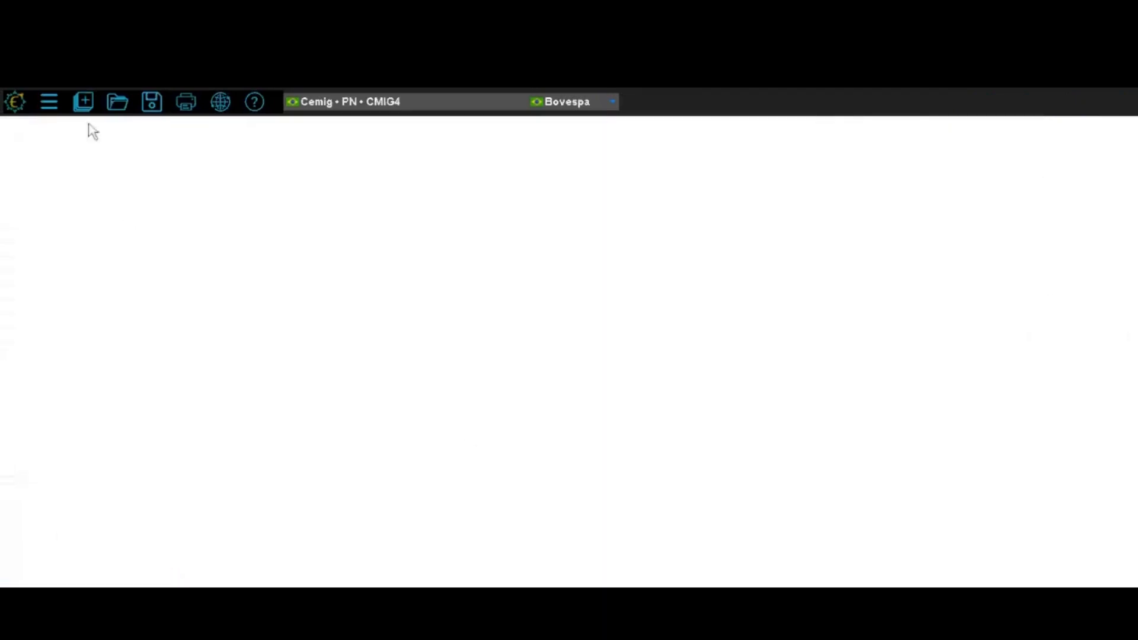
# Open the pre-formatted Básico Lâmina for Ações for Cemig PN
pyautogui.click(84, 102)
pyautogui.click(257, 335)
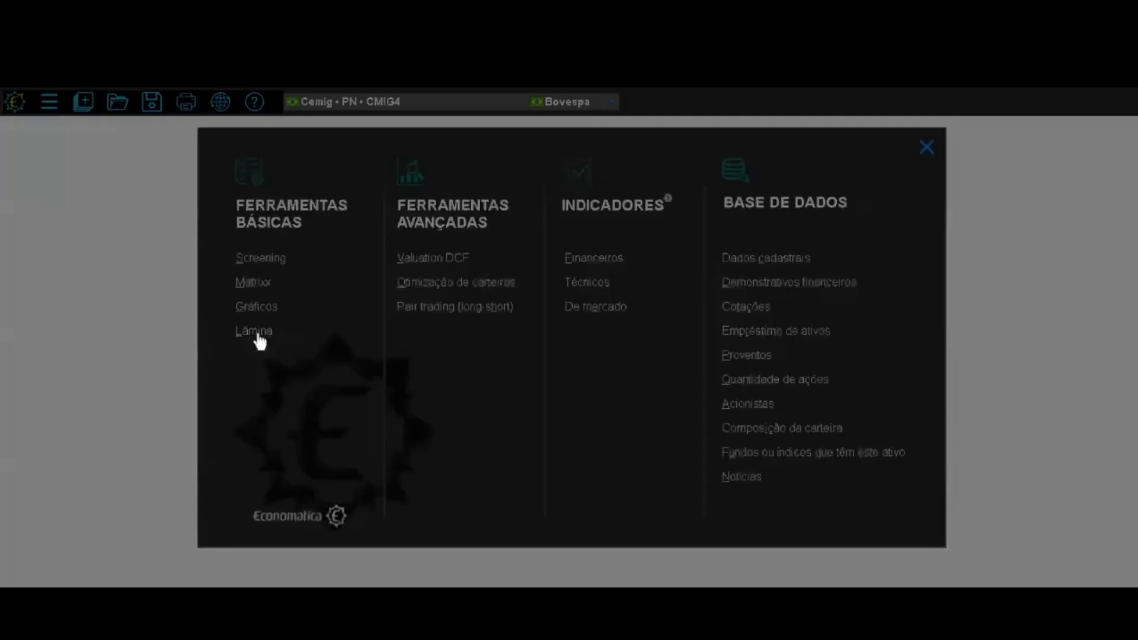
pyautogui.click(343, 183)
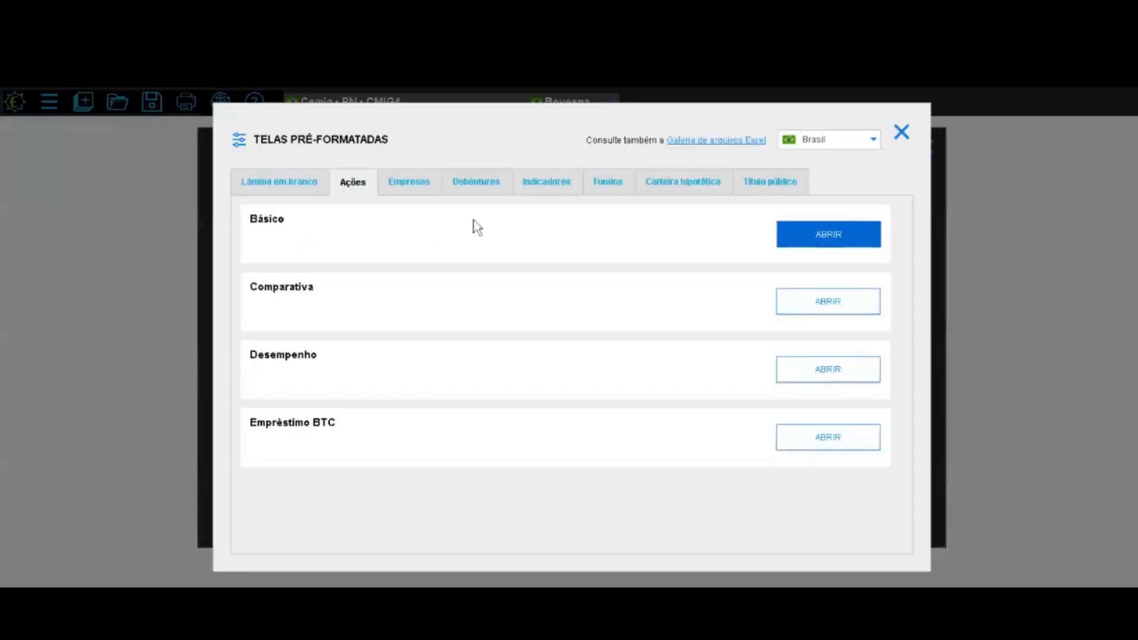
pyautogui.click(798, 243)
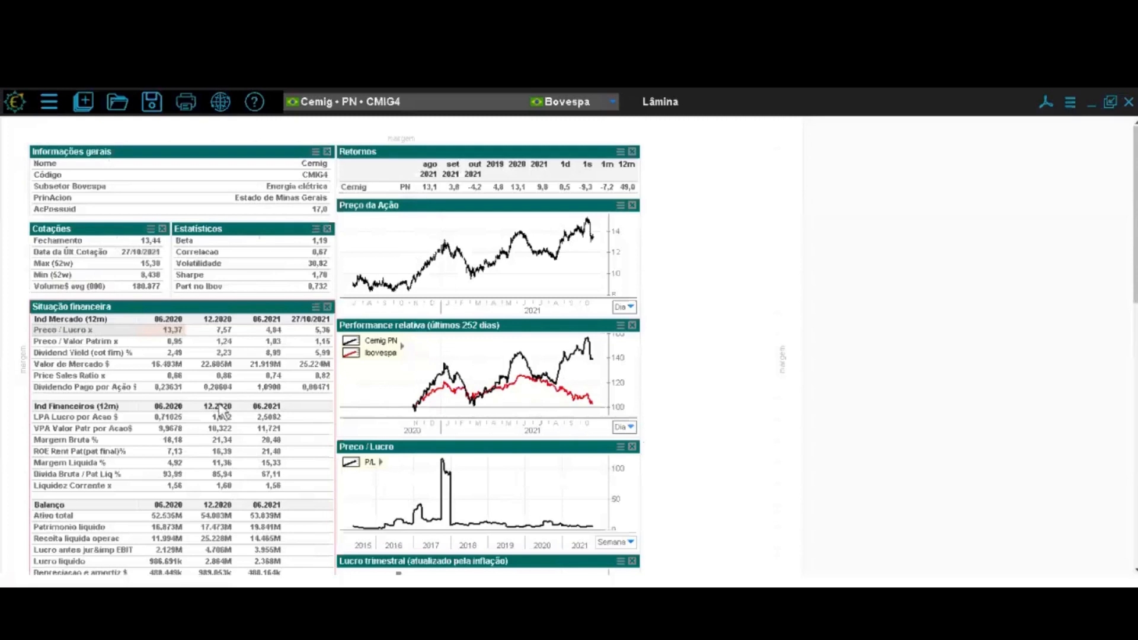
# Open a second pre-formatted Lâmina for Ações, the Desempenho model
pyautogui.moveTo(264, 239)
pyautogui.click(83, 101)
pyautogui.click(255, 330)
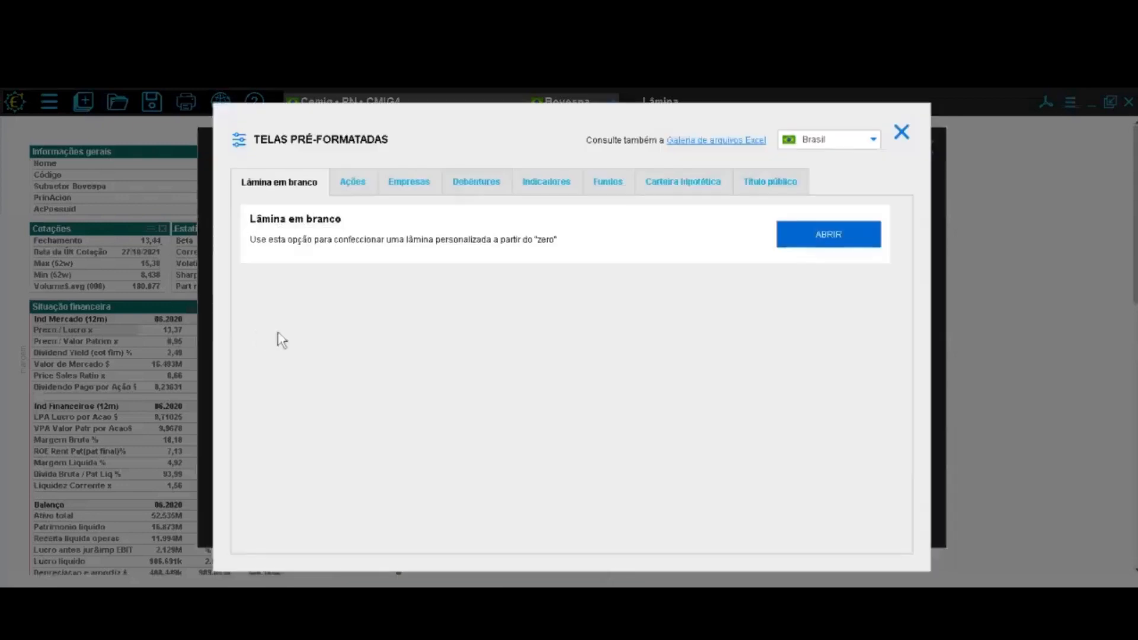
pyautogui.click(343, 181)
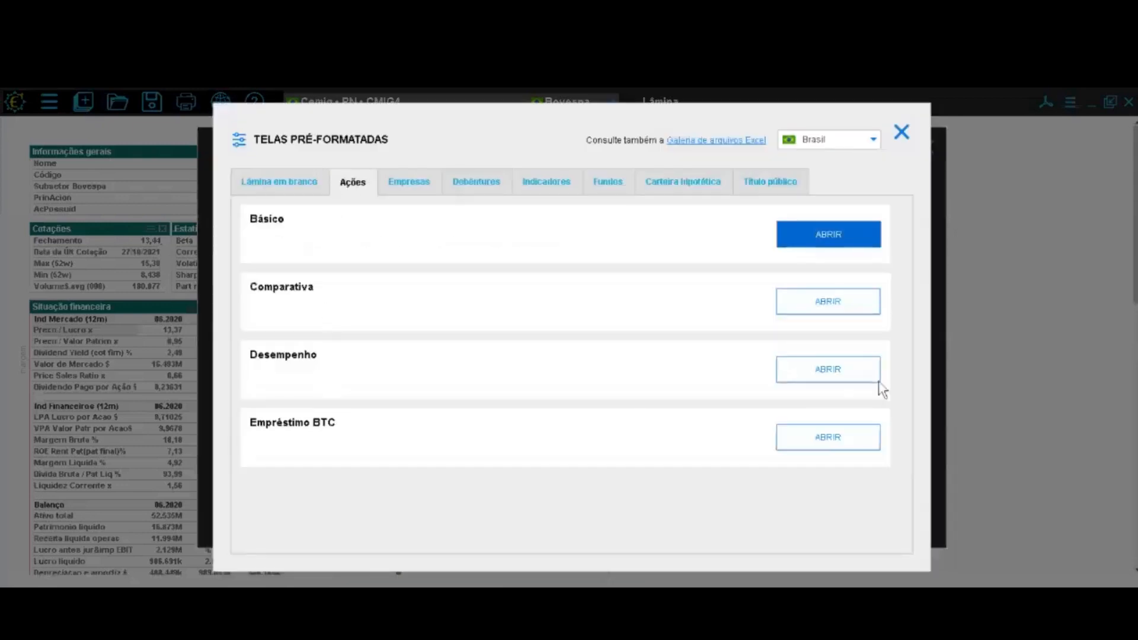
pyautogui.click(853, 371)
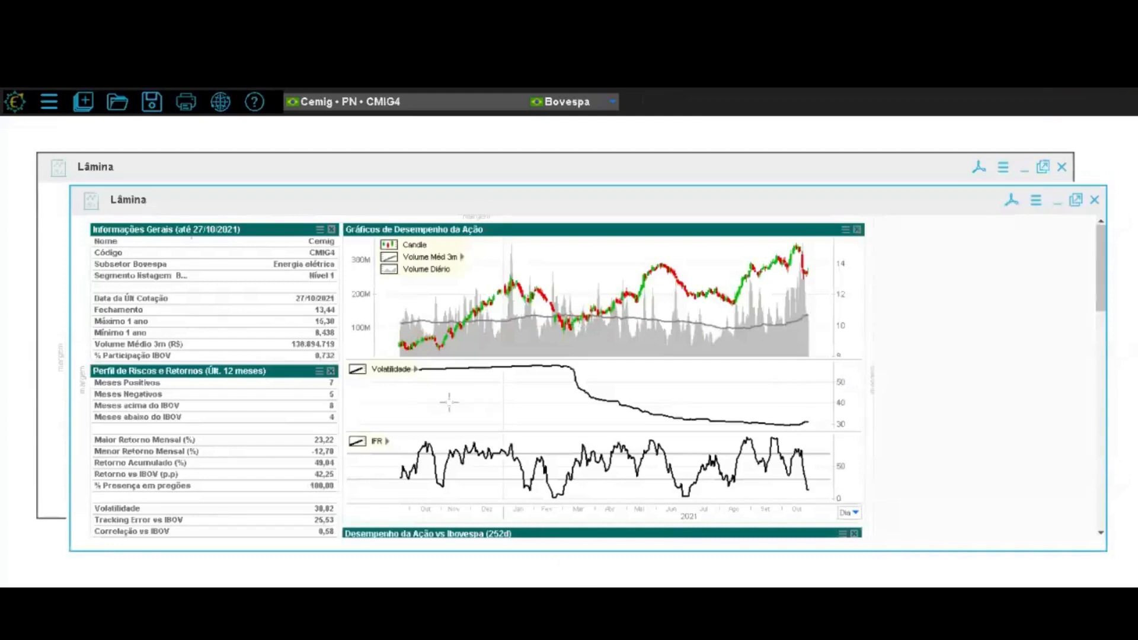
# Close the Básico Lâmina and maximize the Desempenho Lâmina
pyautogui.click(467, 166)
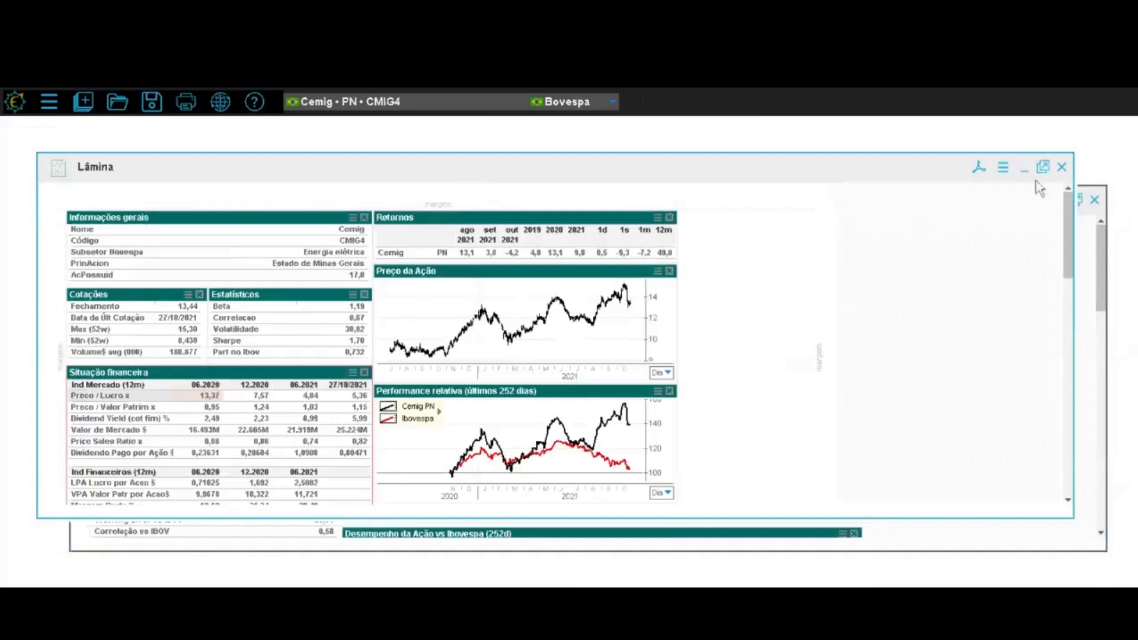
pyautogui.click(1066, 170)
pyautogui.click(1079, 200)
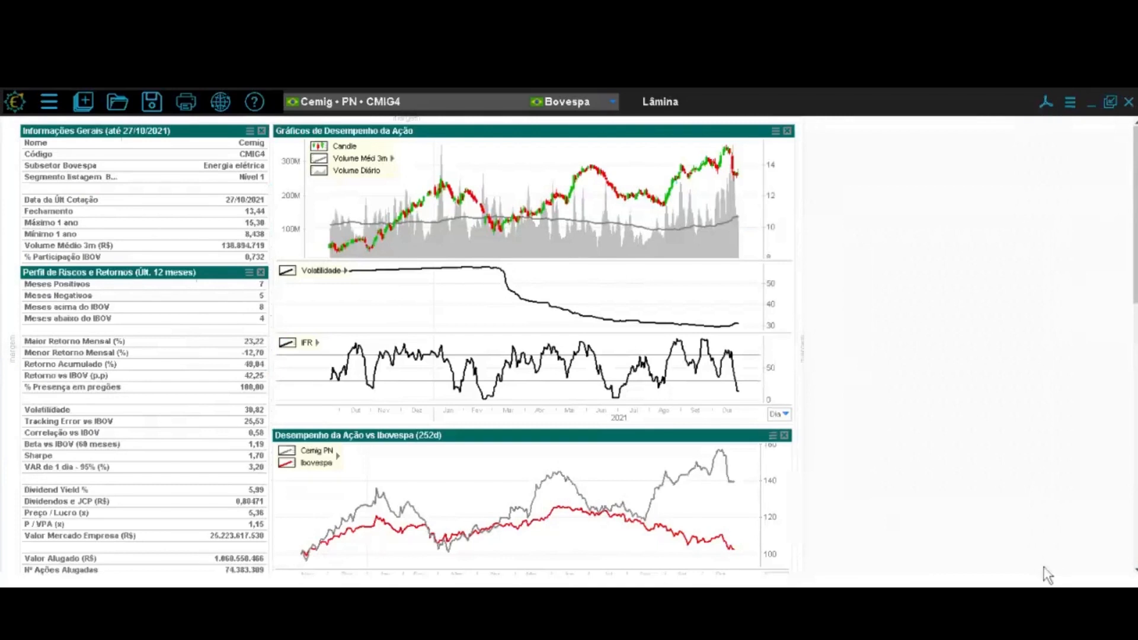
# Look over the Desempenho Lâmina's window options, the list of available tools and the help and support options
pyautogui.click(1070, 102)
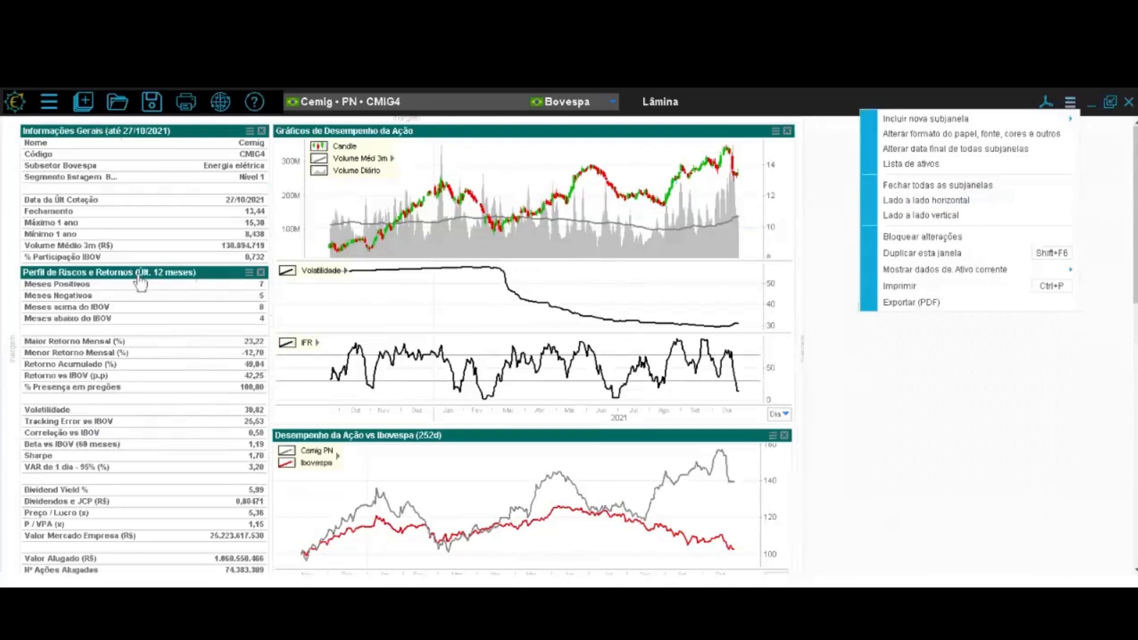
pyautogui.click(949, 461)
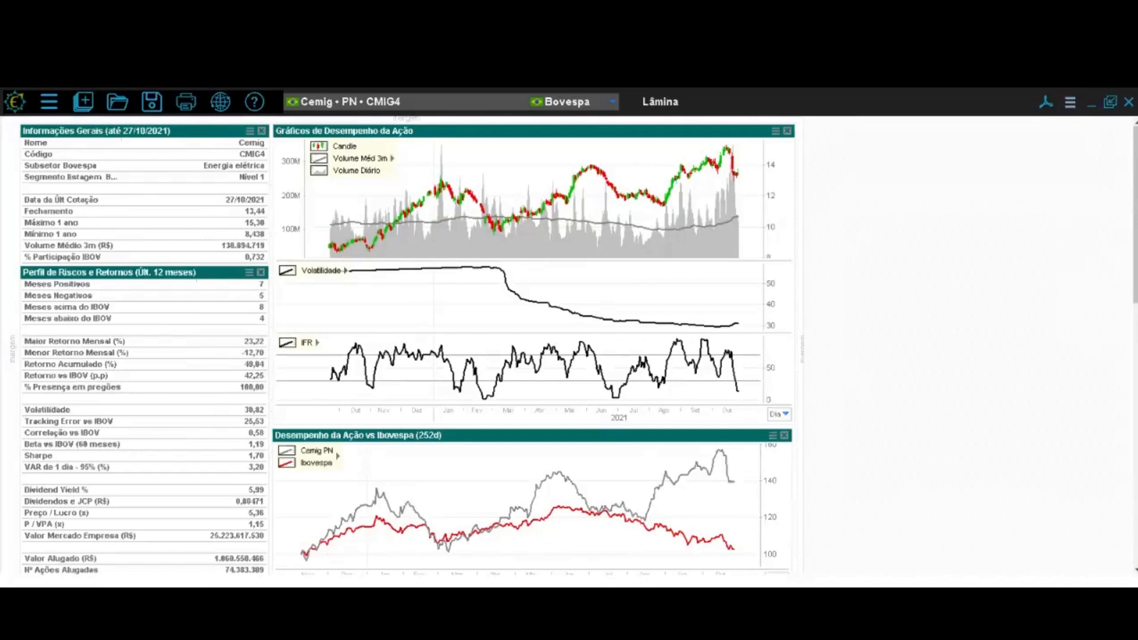
pyautogui.click(86, 104)
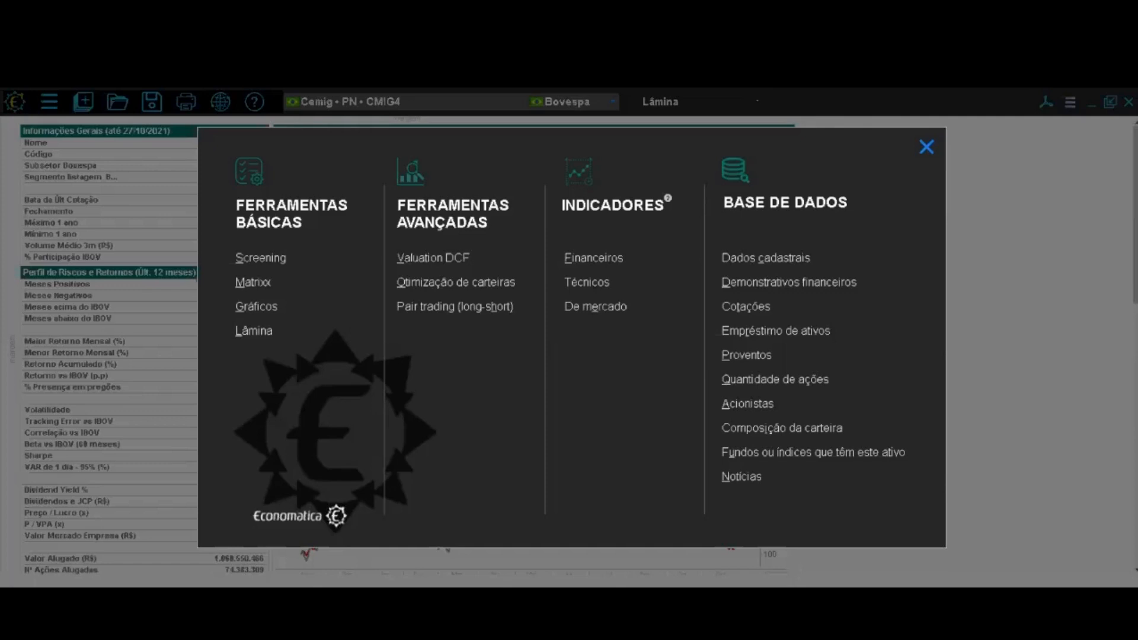
pyautogui.click(927, 147)
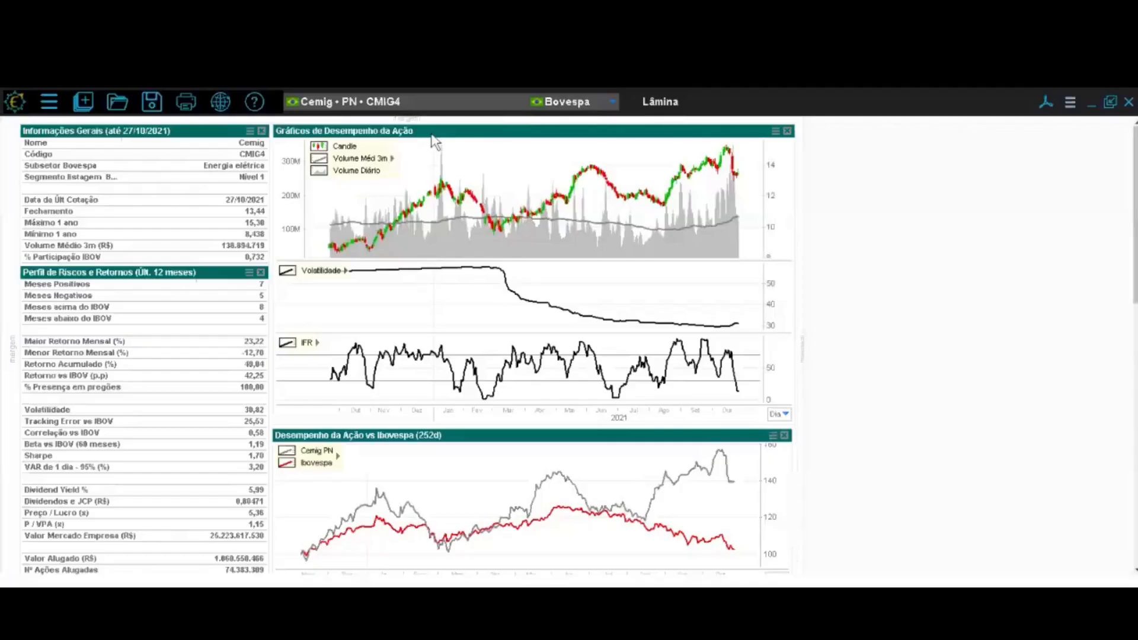
pyautogui.click(255, 102)
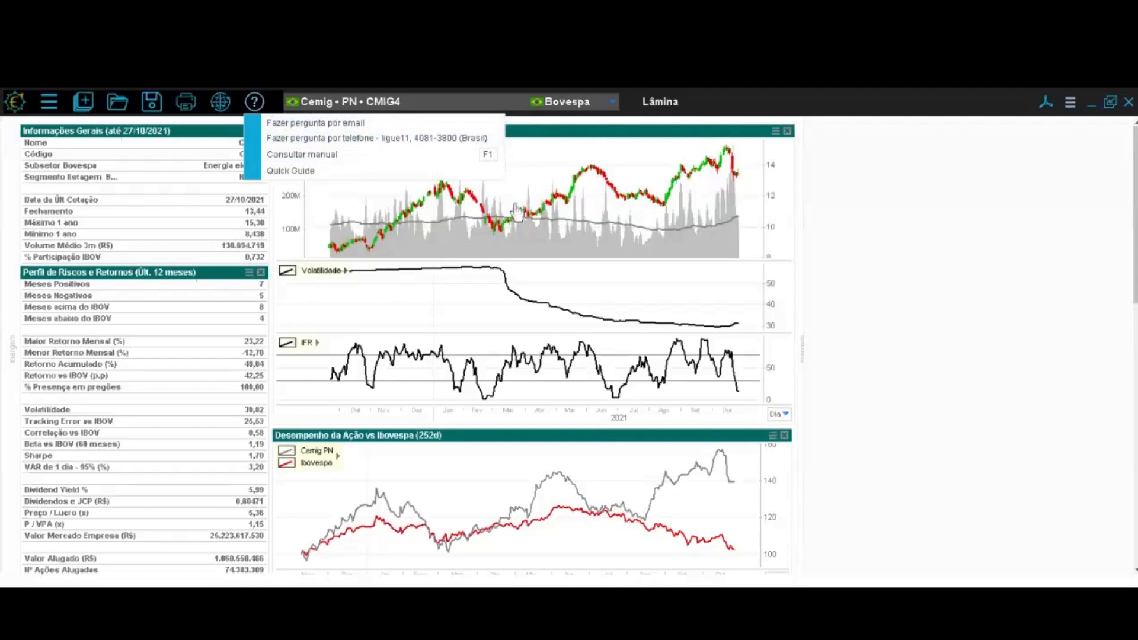
pyautogui.click(943, 238)
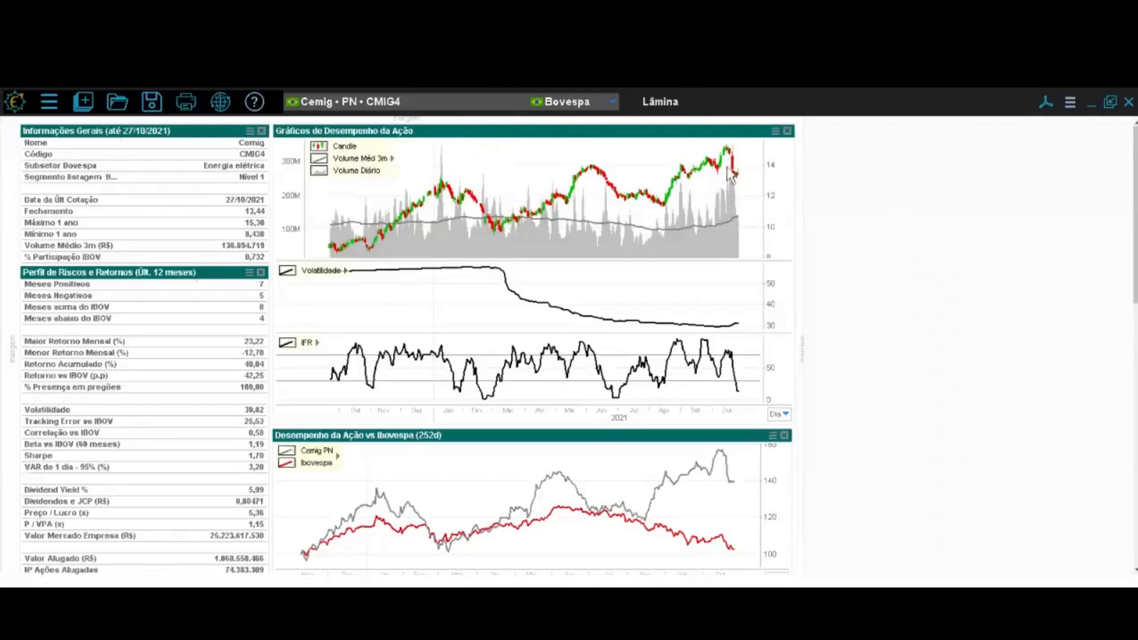